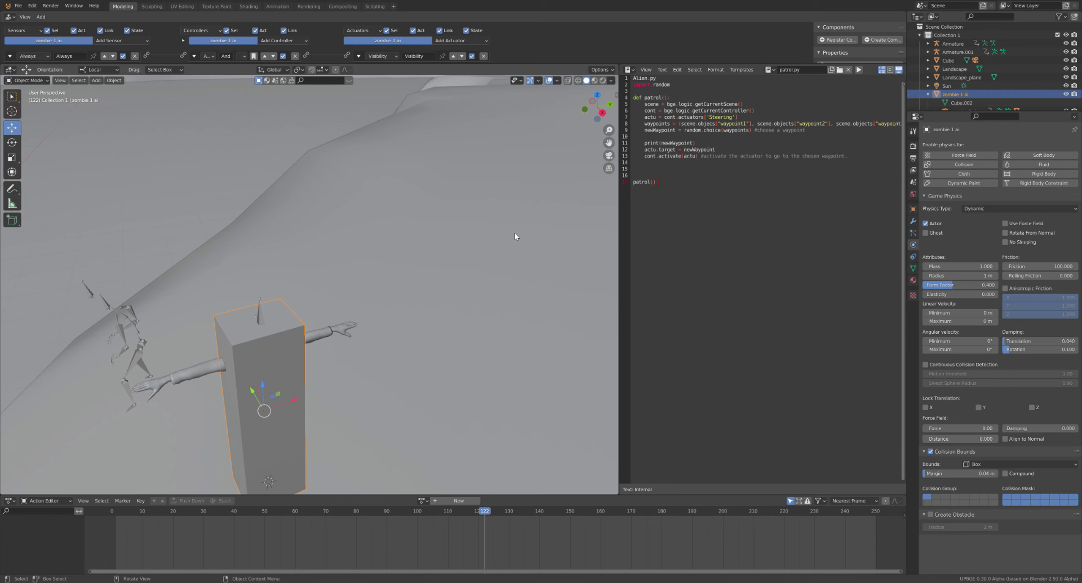
Zoom out the viewport and enlarge the logic editor to show the zombie's Always, Random and Actuator sensors.
scroll(512, 253, down, 8)
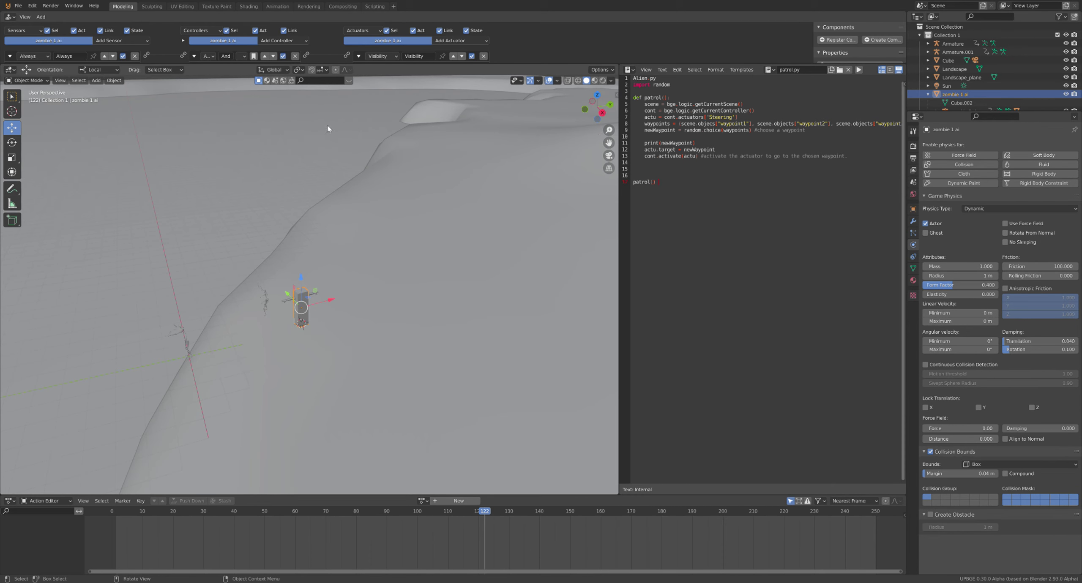
drag(393, 64, 391, 196)
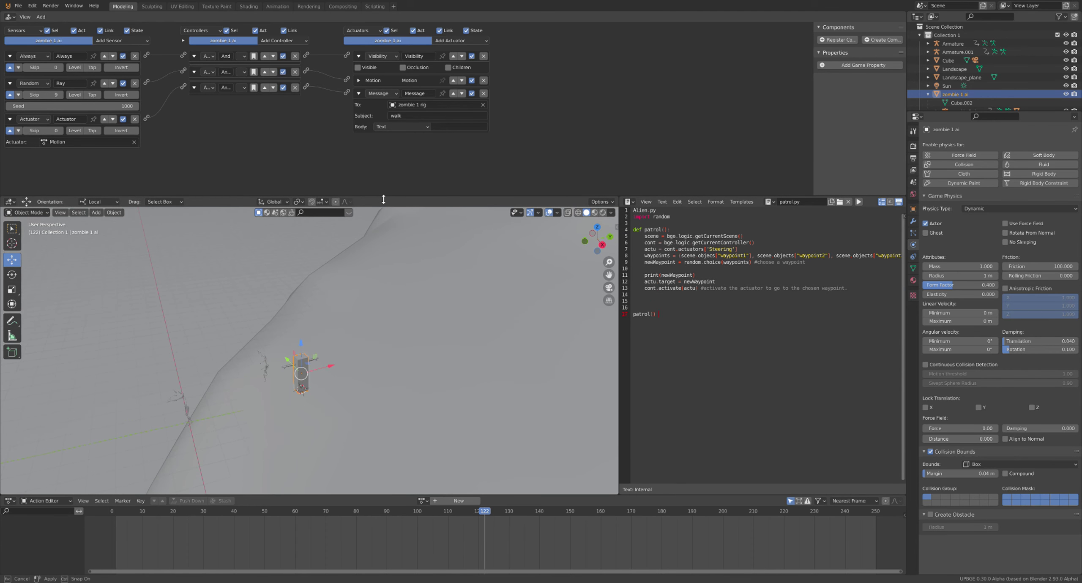
Delete the Actuator and Random sensors and the second and third controllers, leaving Always feeding one And.
click(127, 41)
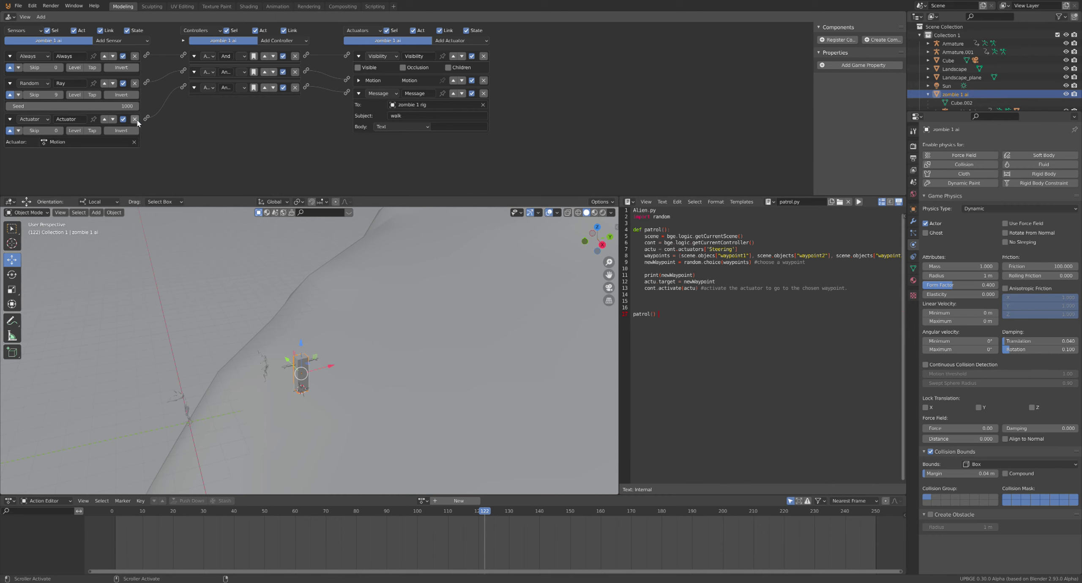
click(135, 120)
click(295, 88)
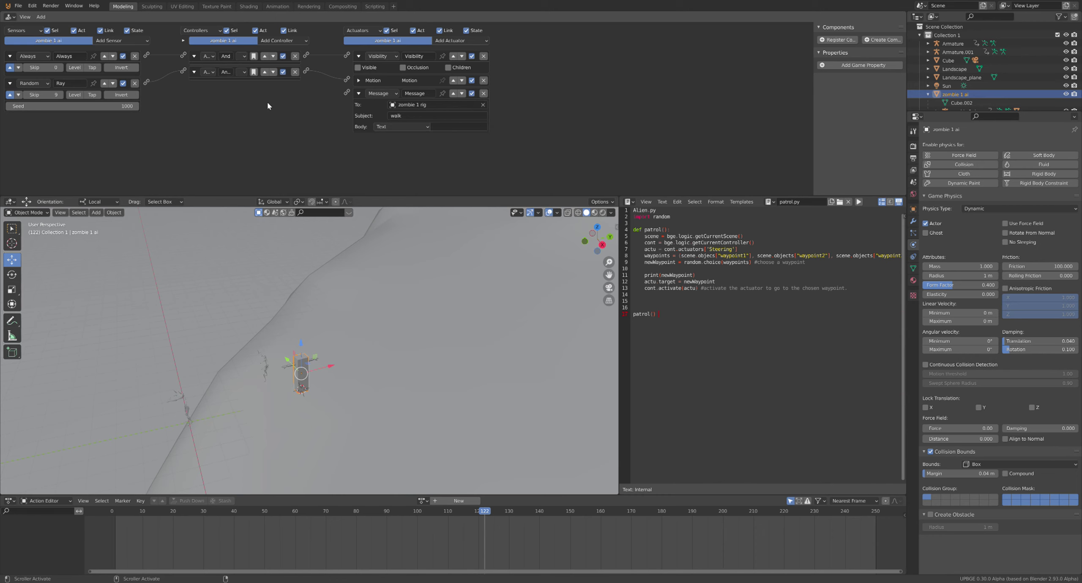
click(134, 83)
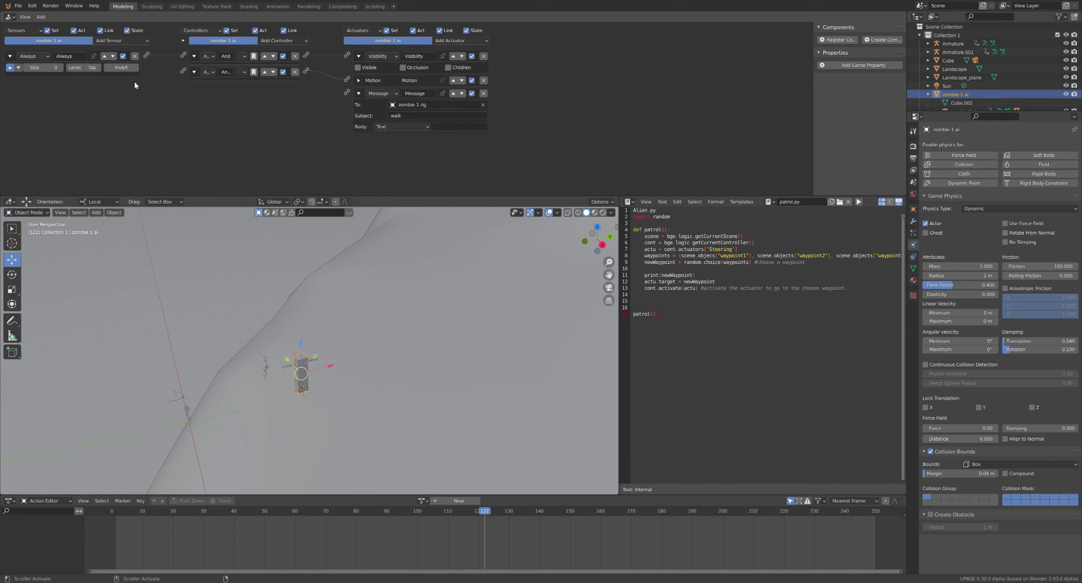
click(295, 72)
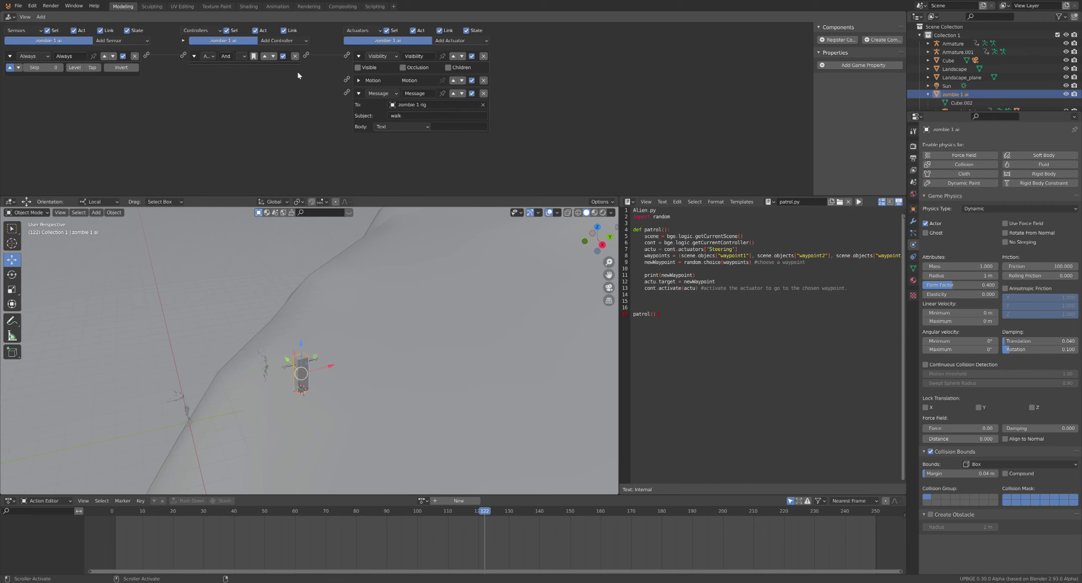
click(139, 41)
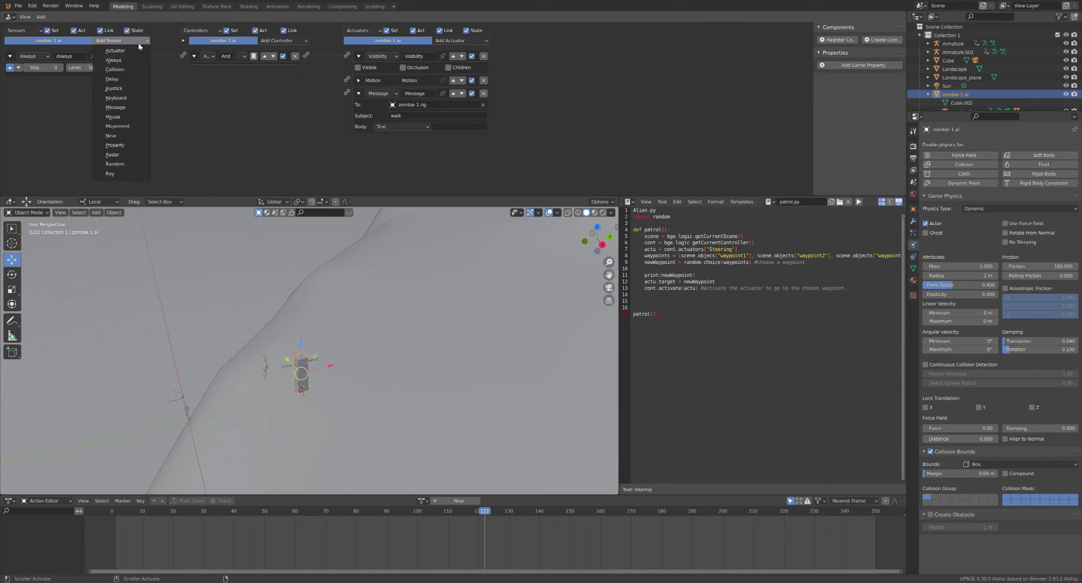
Add an Always sensor and a Python controller running patrol.py, and link Always.001 to it.
click(122, 60)
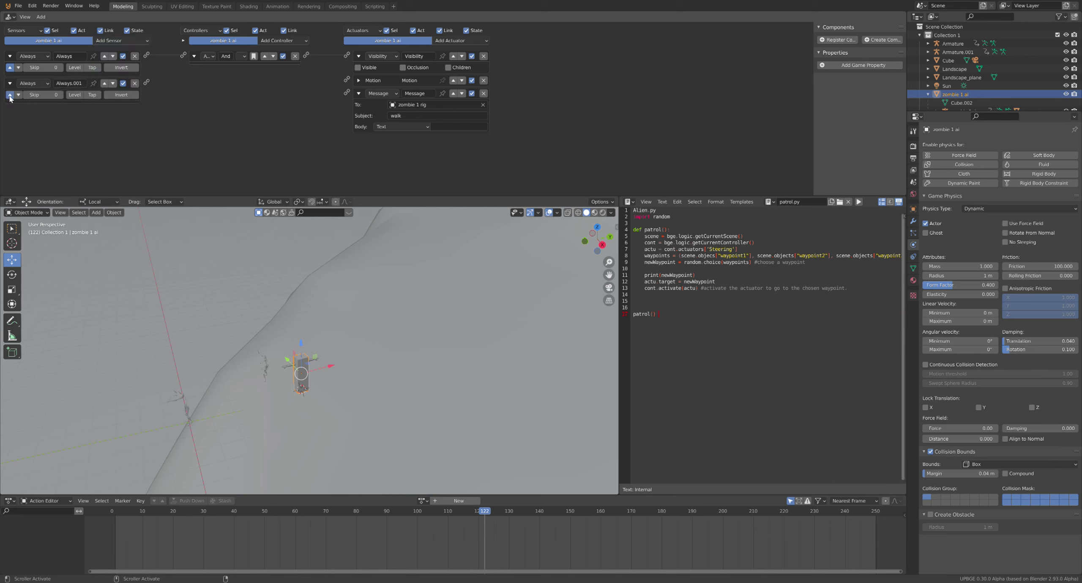
click(272, 41)
click(284, 113)
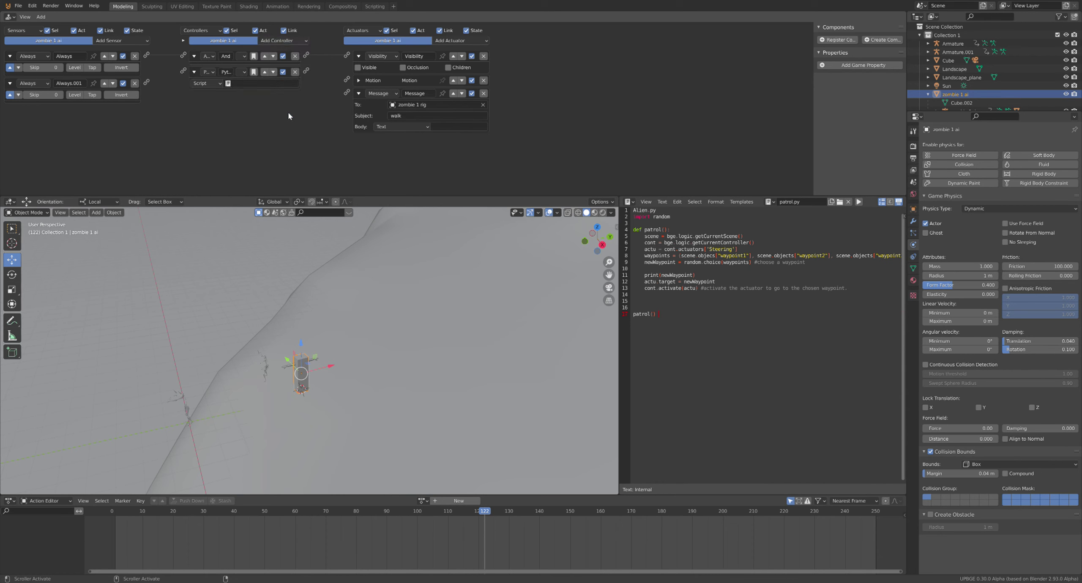
click(239, 82)
click(251, 101)
drag(147, 83, 189, 69)
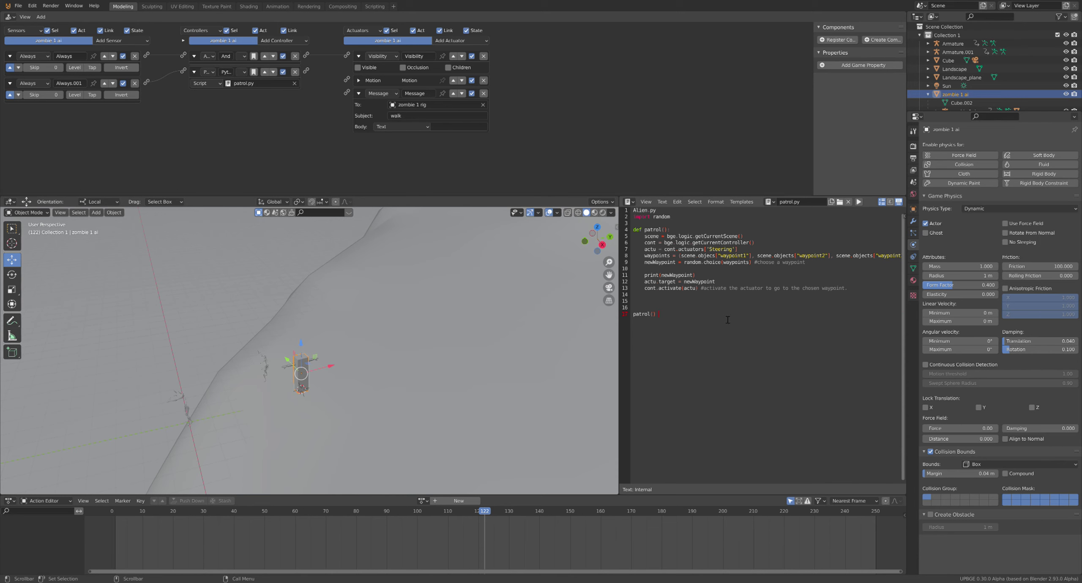
Turn on word wrap for patrol.py and merge the Text Editor into the 3D Viewport.
ctrl+scroll(735, 267, right, 10)
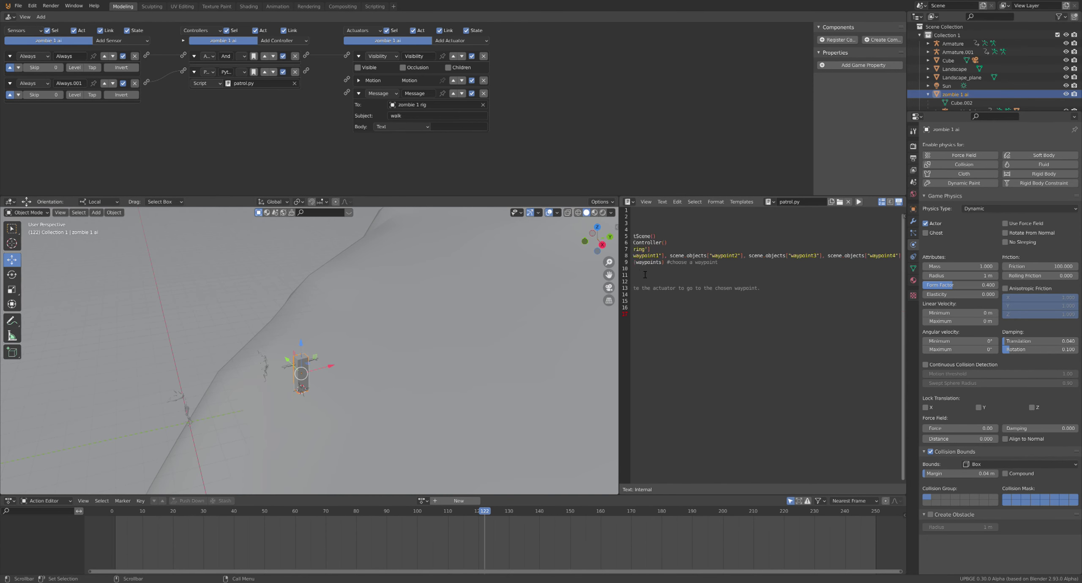
ctrl+scroll(626, 265, left, 10)
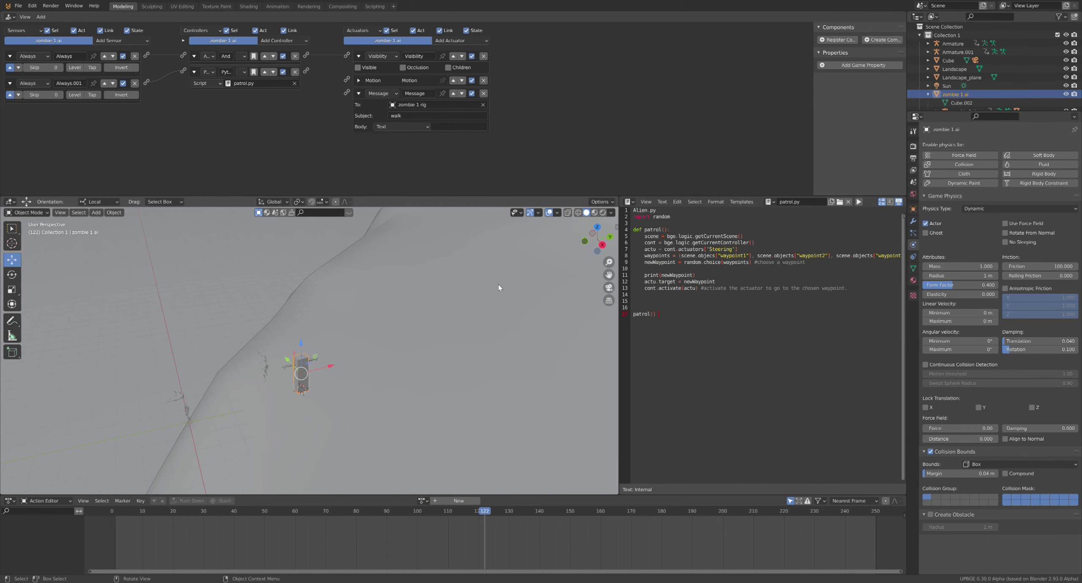
click(889, 201)
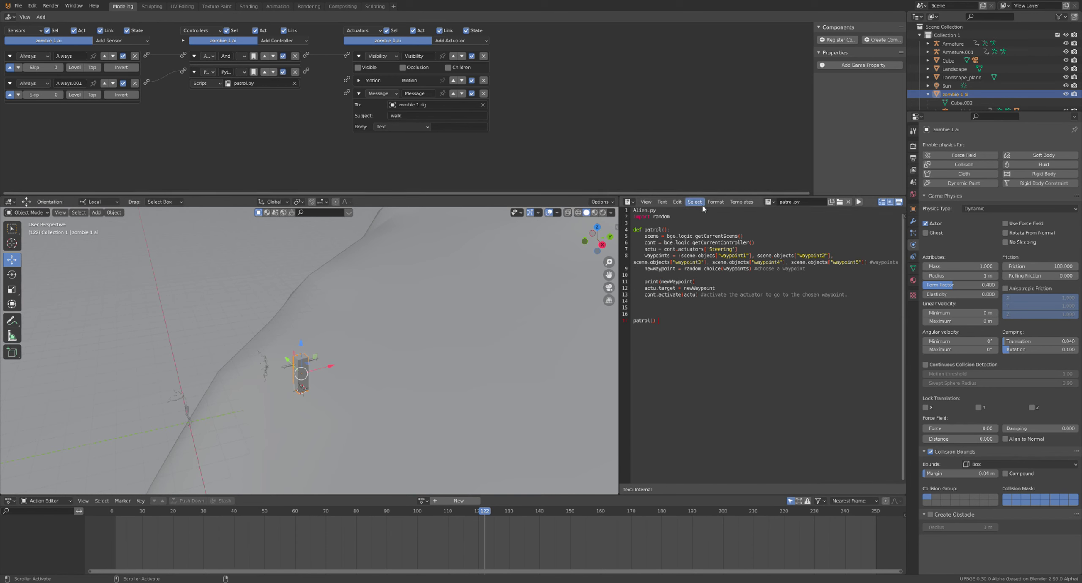
drag(619, 202, 635, 168)
Collapse the Motion actuator and zoom out to see the whole landscape around the zombie.
click(358, 81)
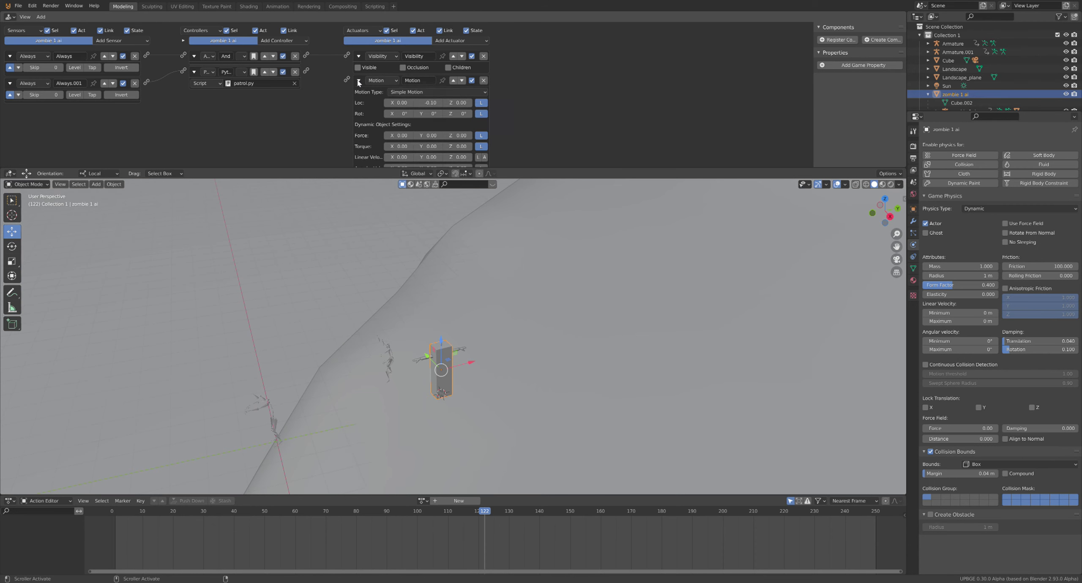
click(358, 81)
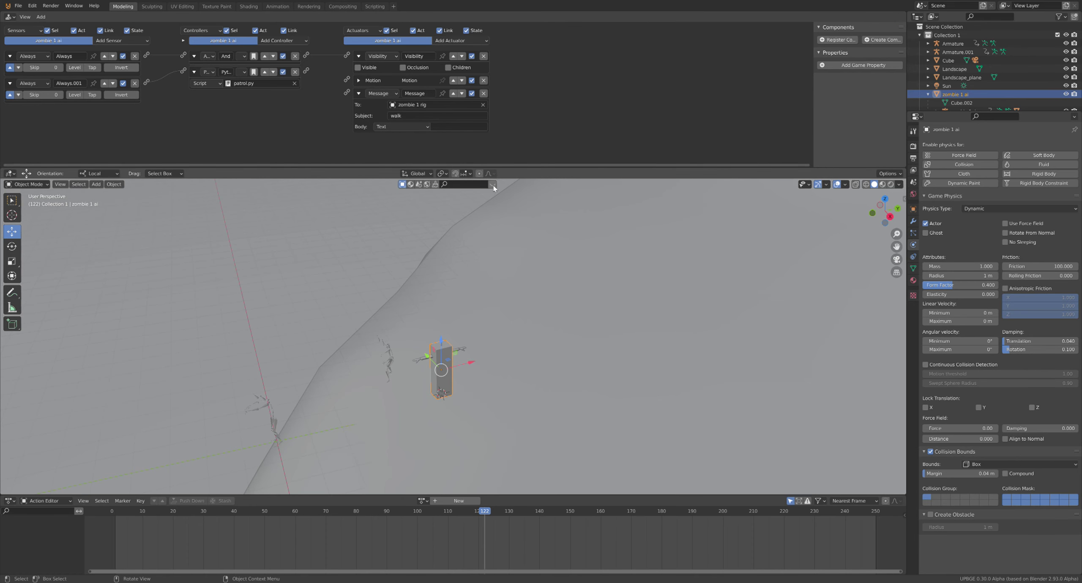
scroll(521, 242, down, 10)
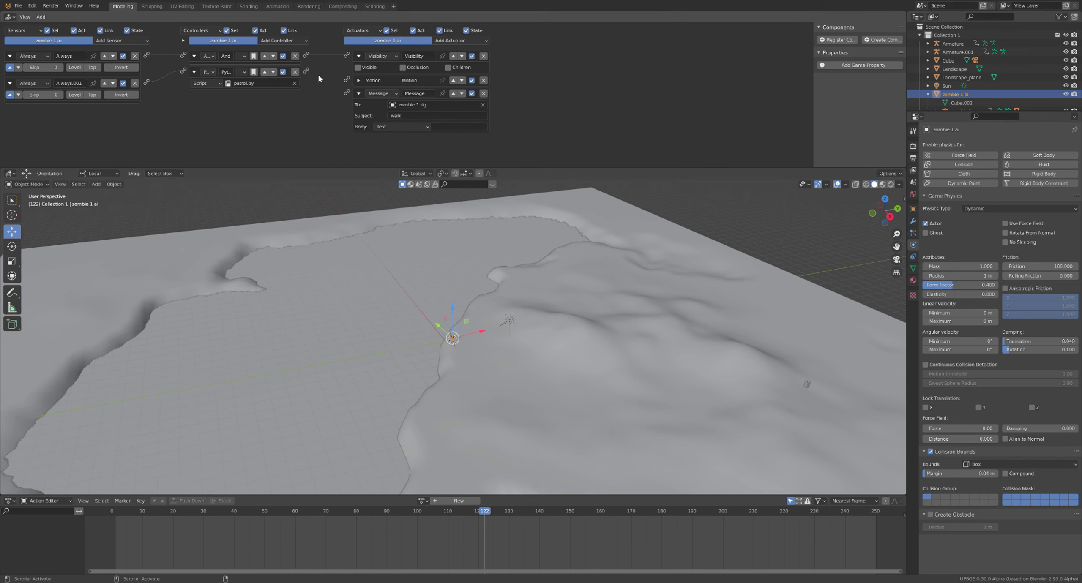
Delete the Motion actuator and add a Seek Steering actuator positioned above the Message actuator.
click(483, 81)
click(453, 41)
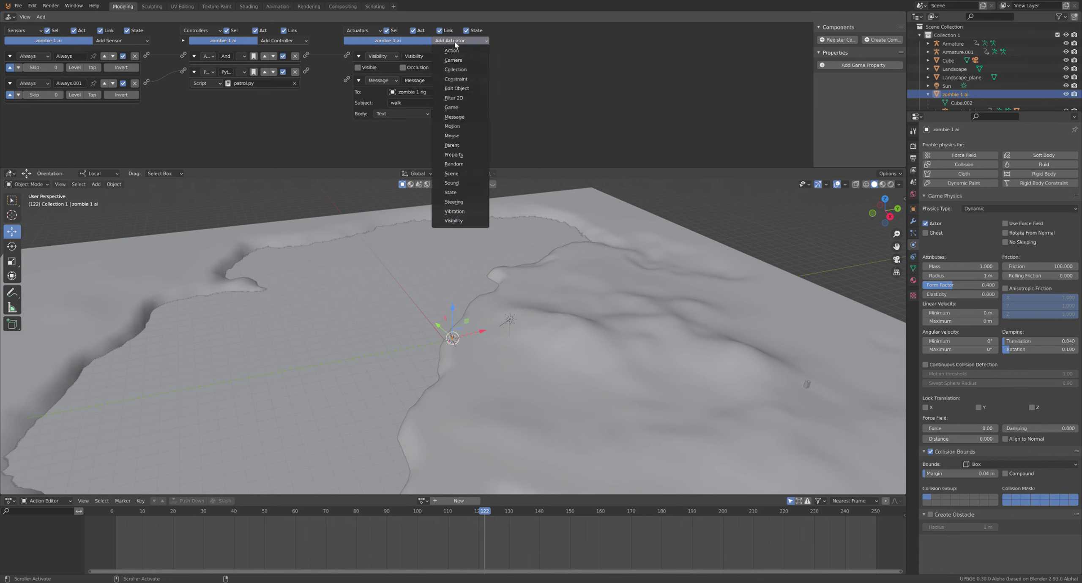
click(453, 202)
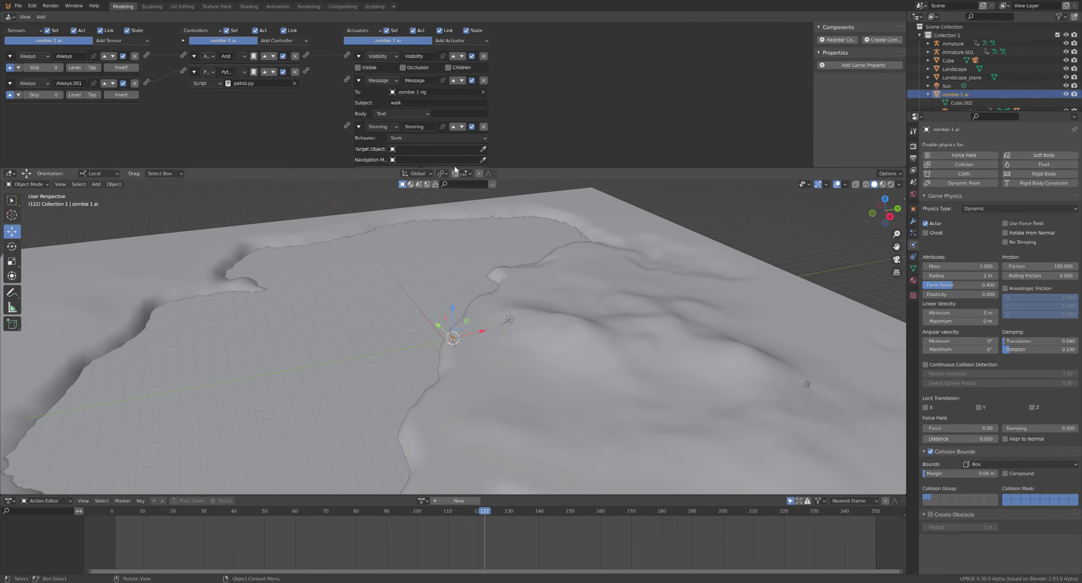
click(454, 127)
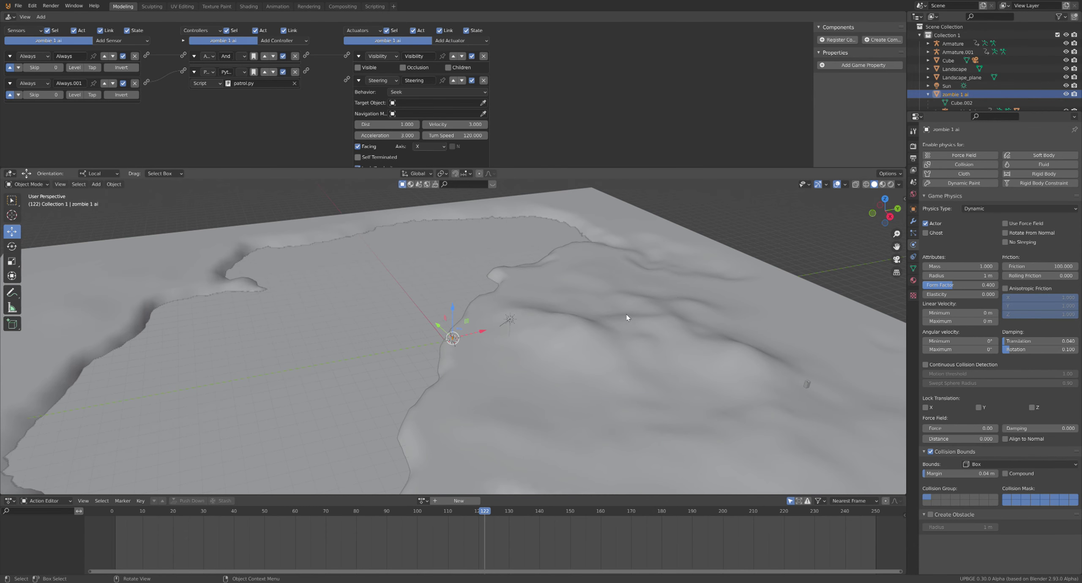
Pan and zoom the viewport to bring the terrain's right edge into view.
scroll(626, 315, down, 3)
shift+middle_drag(508, 348, 370, 286)
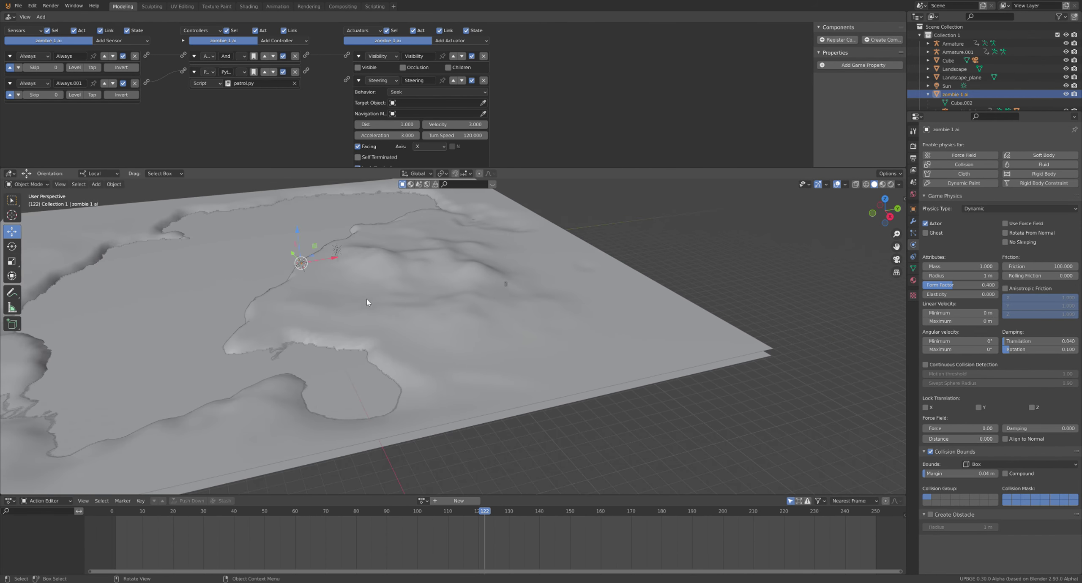
scroll(380, 295, up, 5)
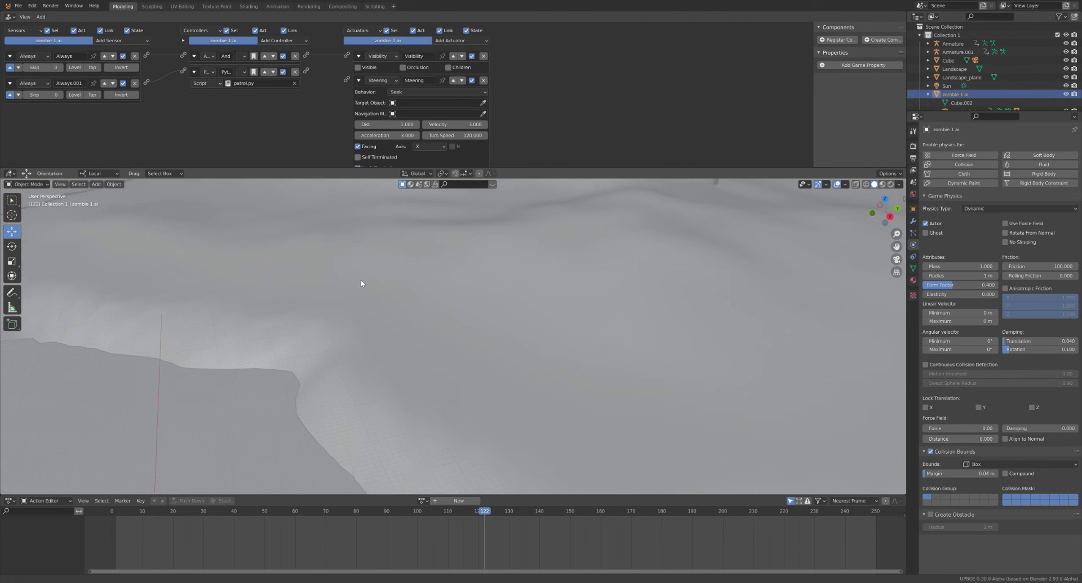
scroll(368, 296, down, 2)
scroll(392, 336, down, 2)
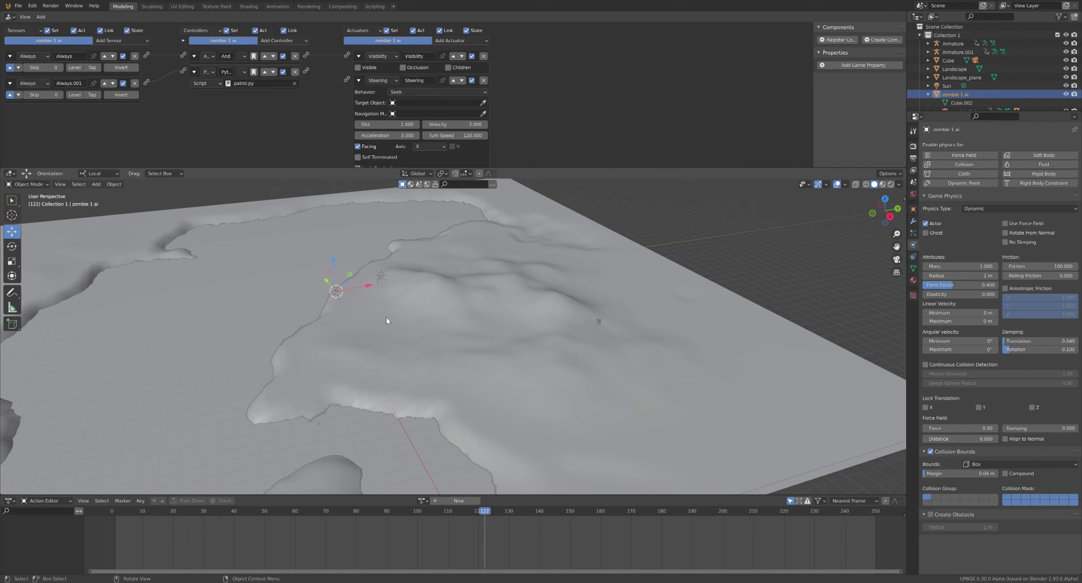
Add a Plain Axes empty to the scene.
click(386, 340)
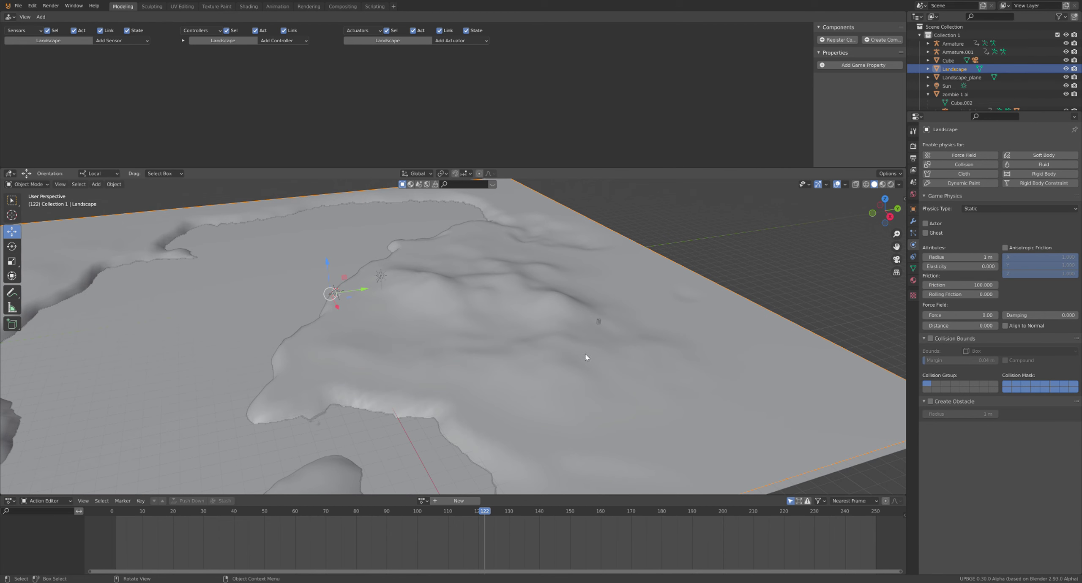
key(shift+a)
mouse_move(544, 360)
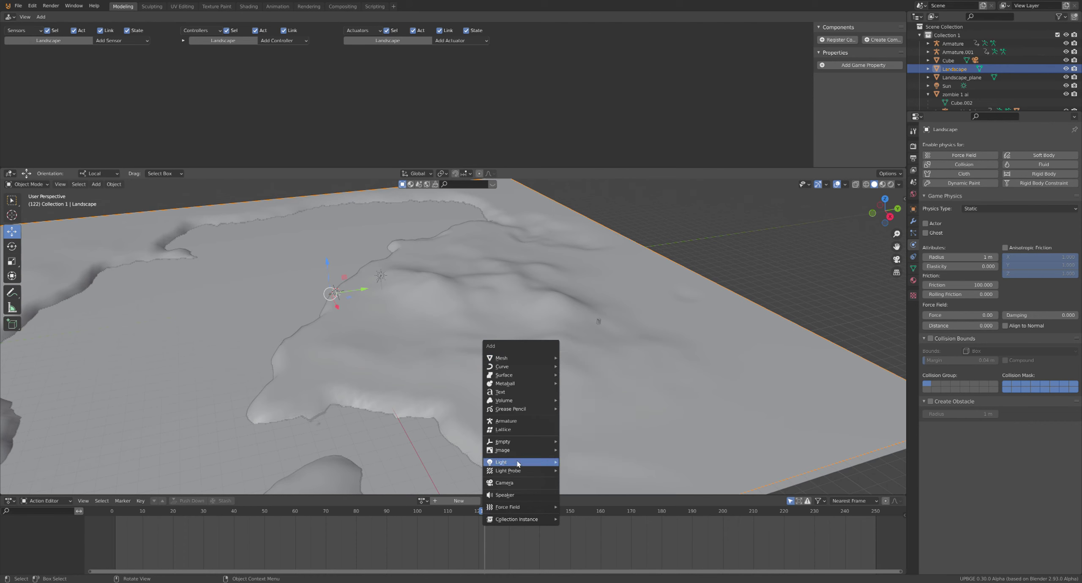
mouse_move(516, 441)
click(590, 442)
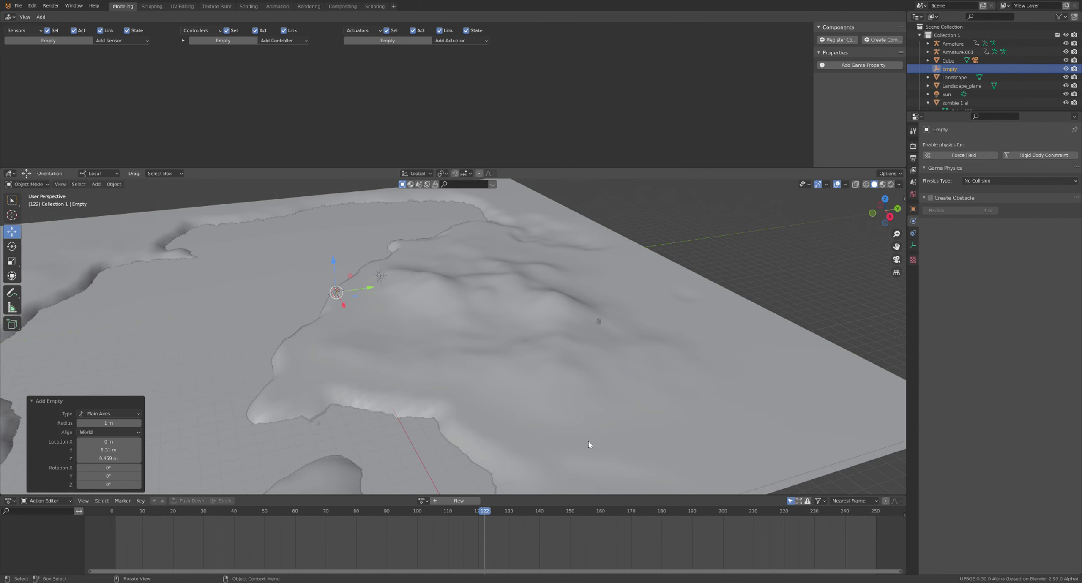
Move the empty along its local Y axis across the landscape and raise it slightly on Z.
key(g)
key(y)
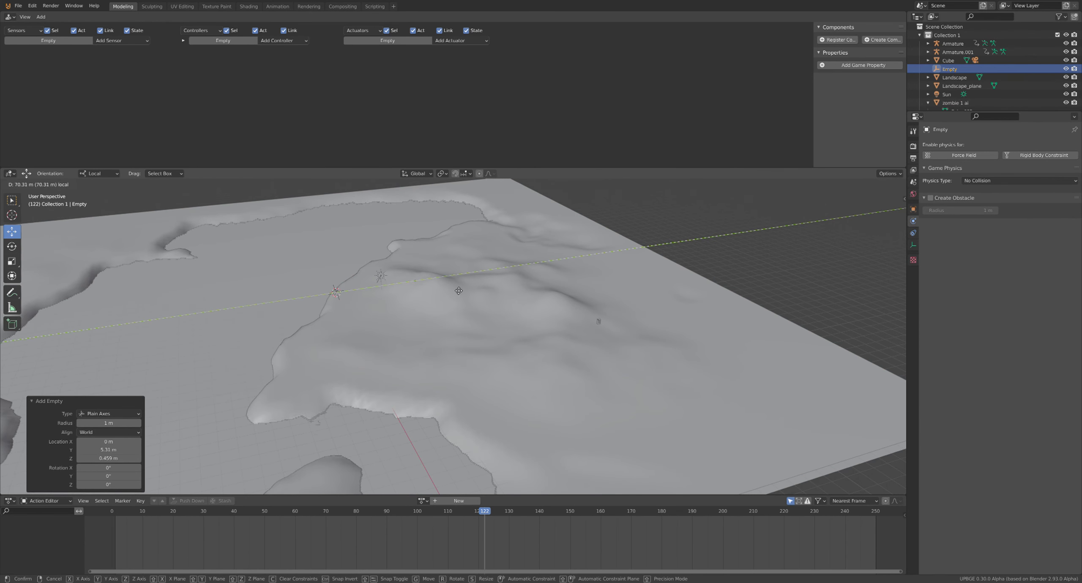
click(655, 314)
drag(607, 227, 616, 223)
Pan around the empty and lower it down toward the terrain surface.
shift+middle_drag(607, 249, 532, 274)
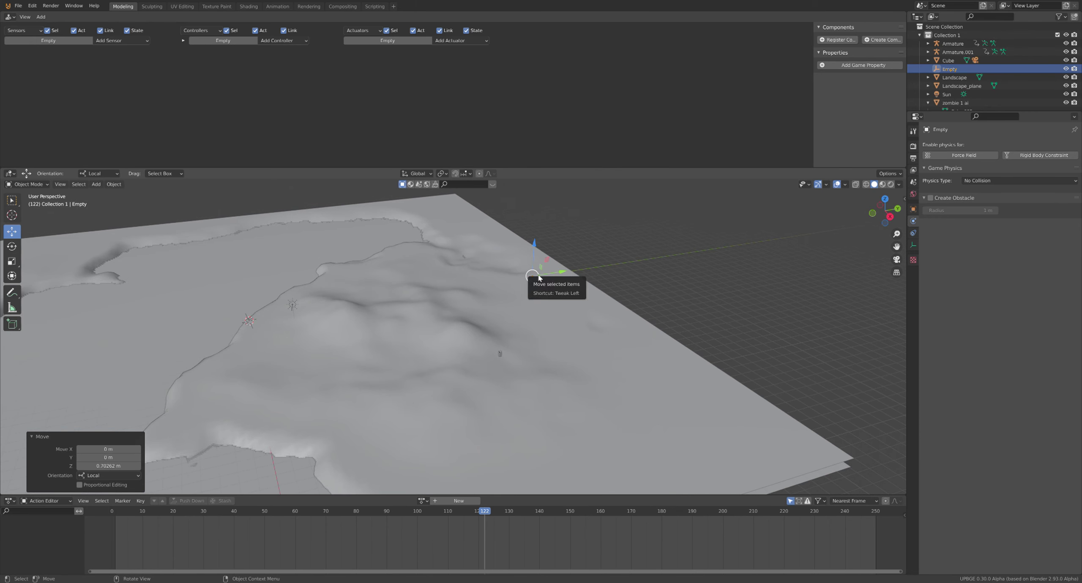
key(Right)
key(Right)
key(Right)
scroll(535, 275, up, 2)
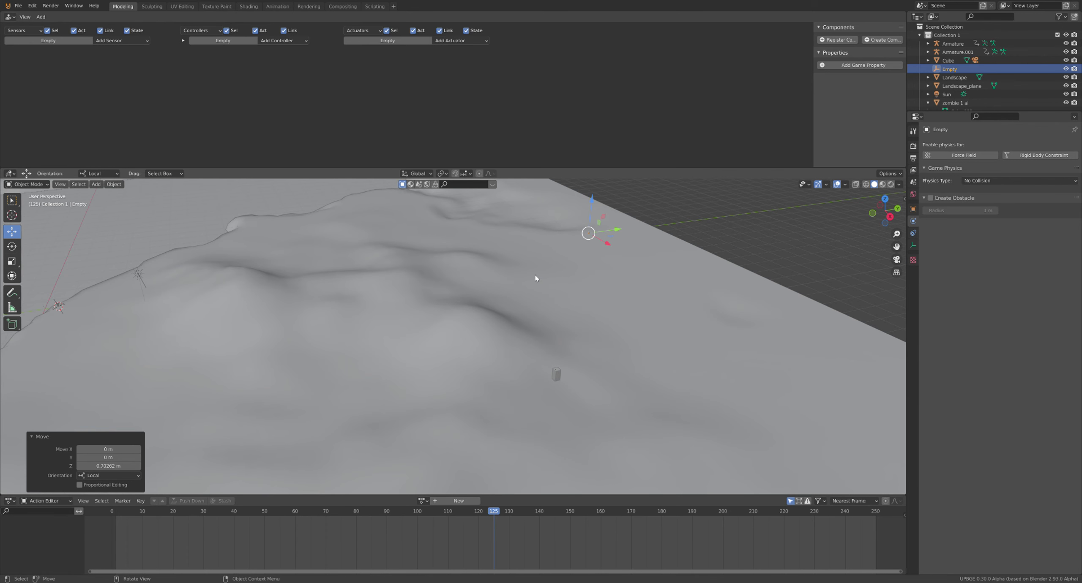
scroll(550, 266, down, 3)
scroll(528, 305, up, 5)
shift+middle_drag(528, 305, 463, 259)
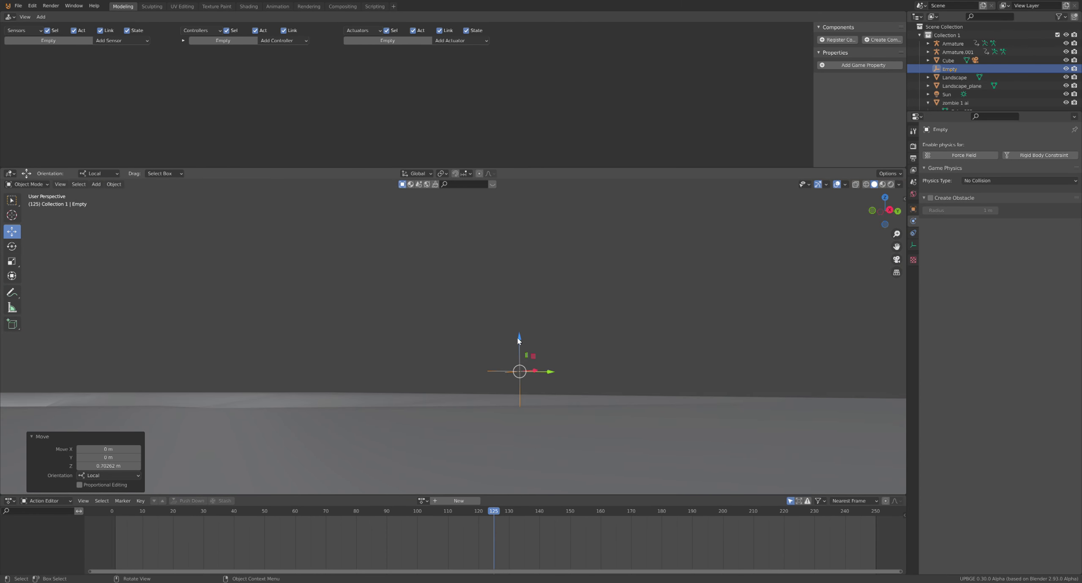
mouse_move(519, 341)
mouse_down()
mouse_move(518, 364)
mouse_move(515, 352)
mouse_up()
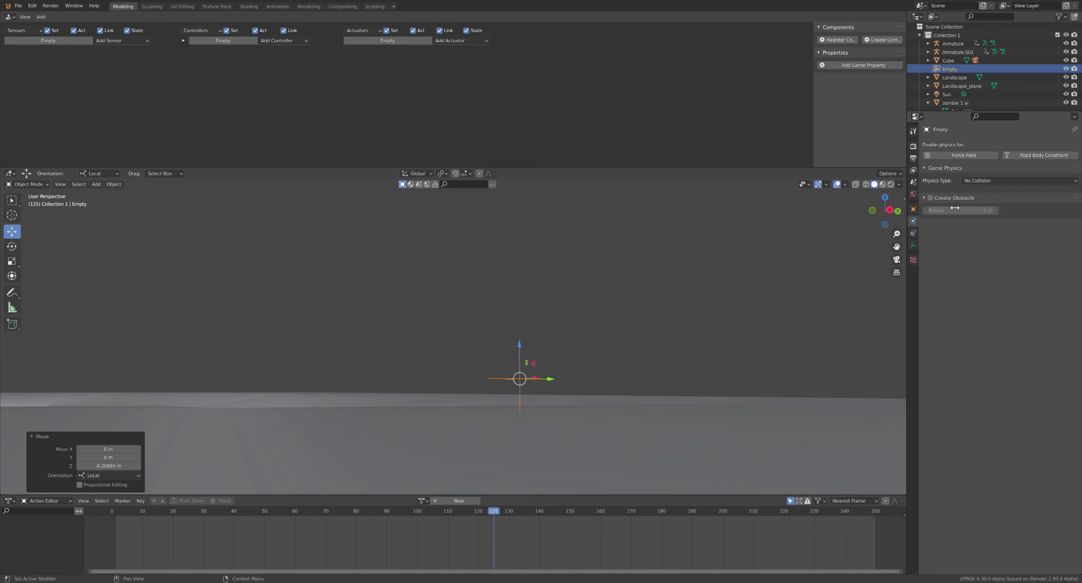
Rename the empty to waypoint1 and split off a new editor area beside the logic bricks.
click(913, 209)
click(959, 145)
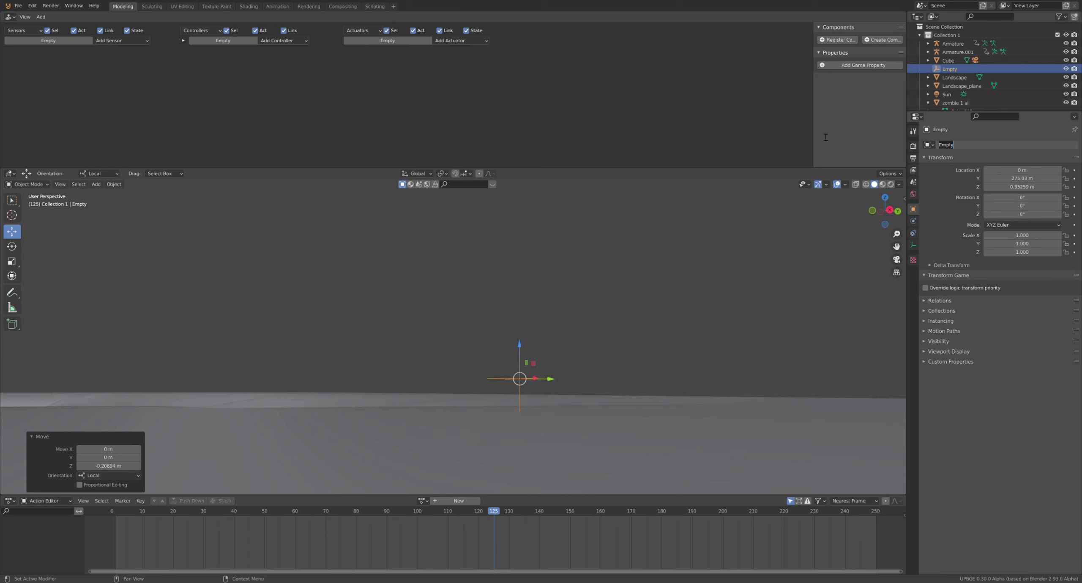
text(waypoint1)
key(Return)
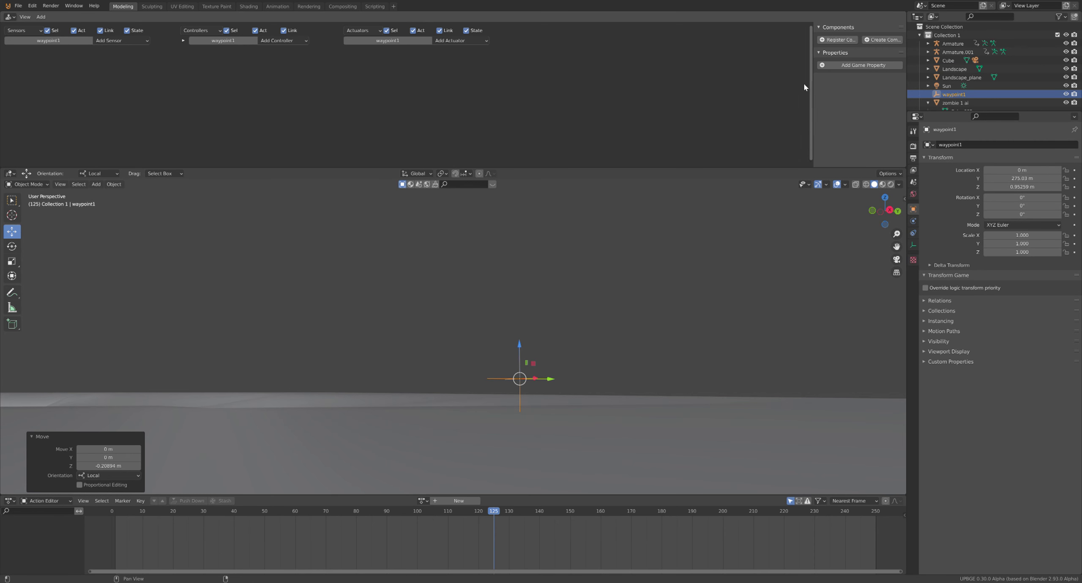
drag(906, 15, 573, 24)
click(581, 17)
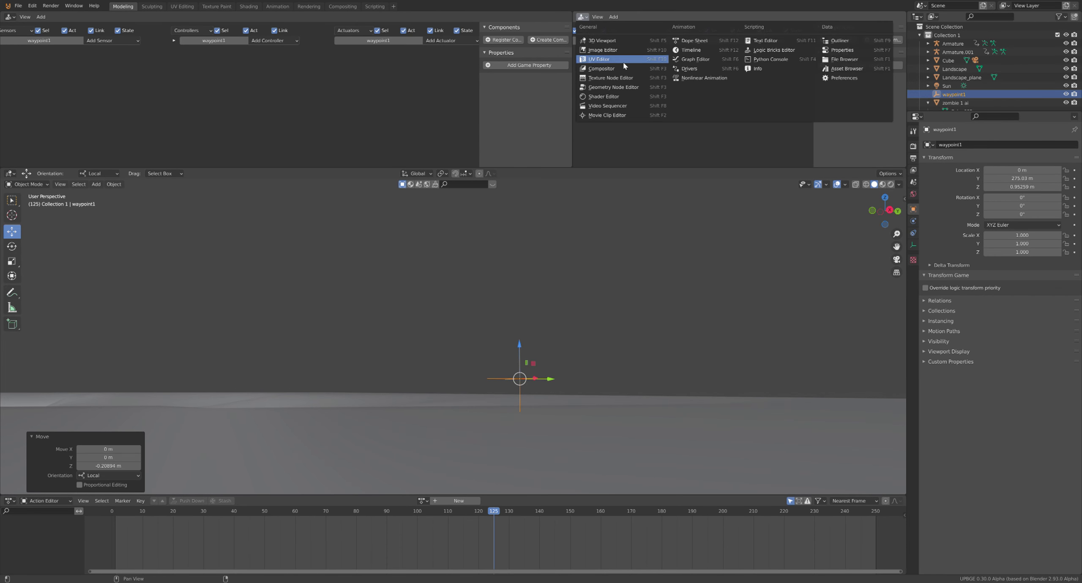
Make the new area a Text Editor showing the patrol.py script.
click(765, 42)
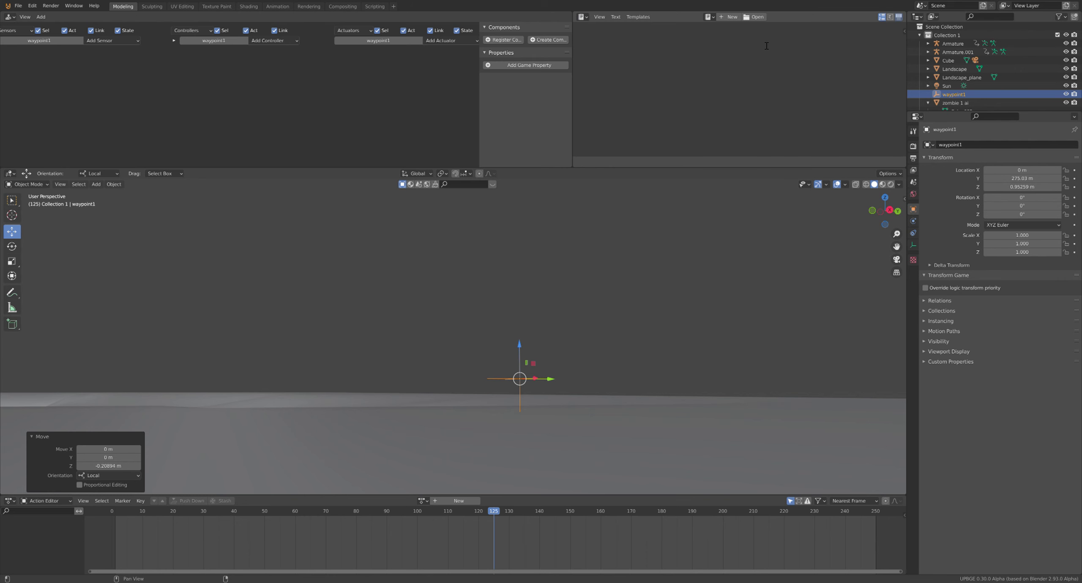
click(708, 16)
click(727, 42)
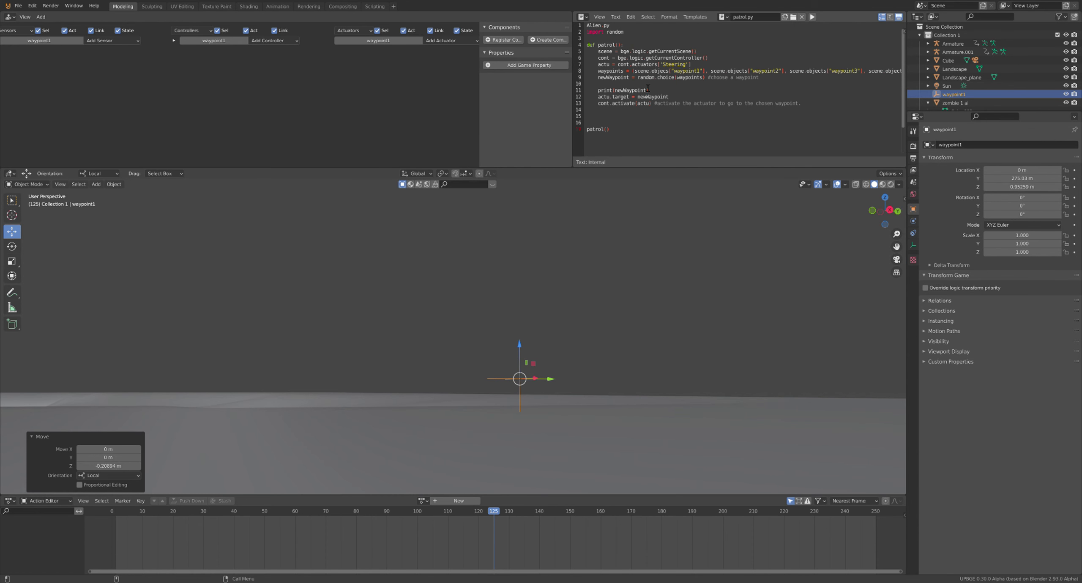
scroll(746, 71, down, 1)
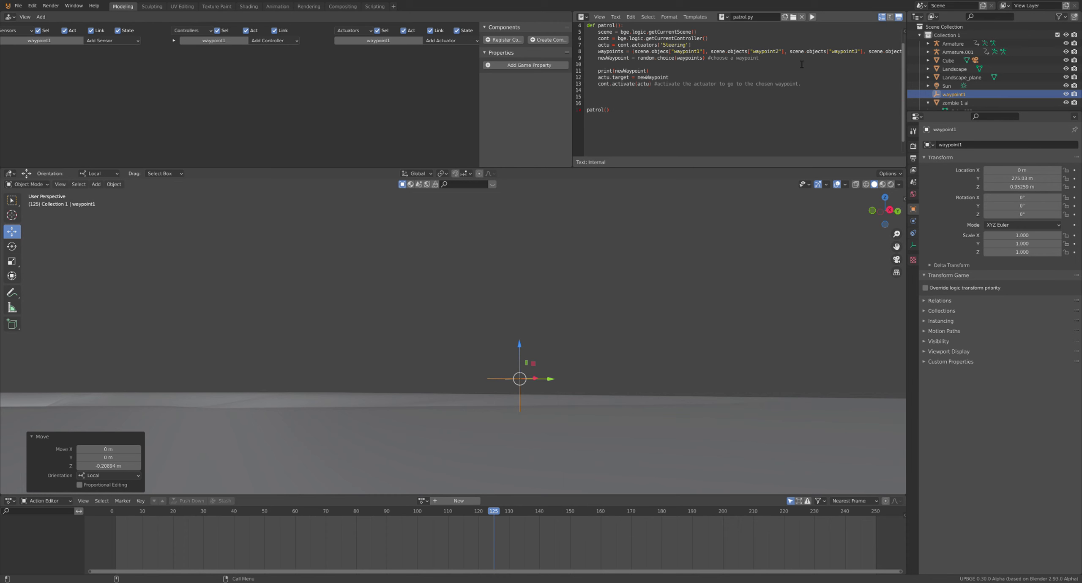
scroll(817, 58, right, 10)
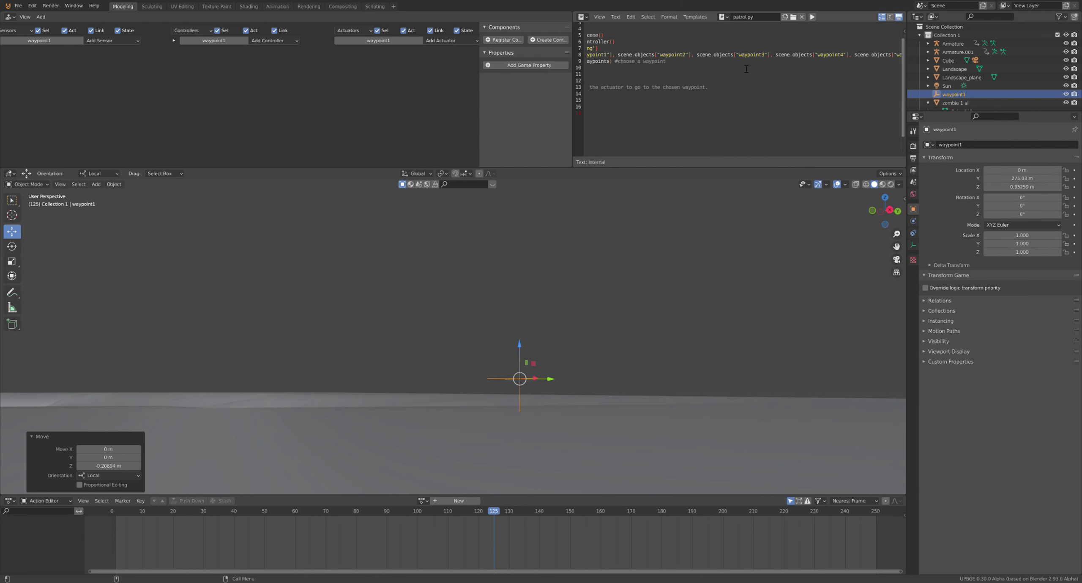
scroll(653, 70, left, 10)
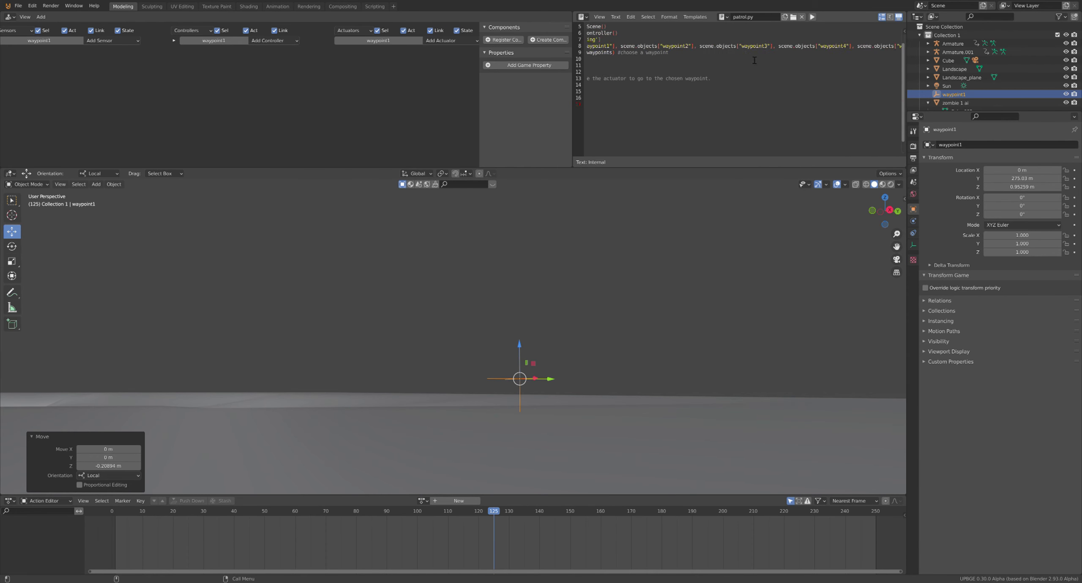
scroll(849, 62, down, 1)
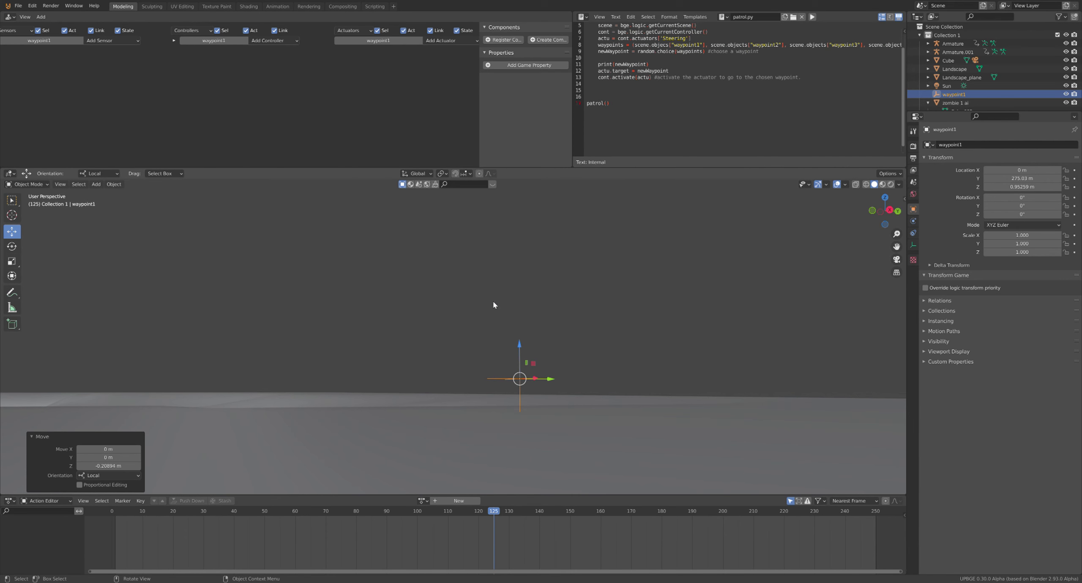
Switch the bottom Action Editor to a Logic Bricks Editor and make it taller.
middle_drag(495, 302, 468, 340)
scroll(468, 340, down, 8)
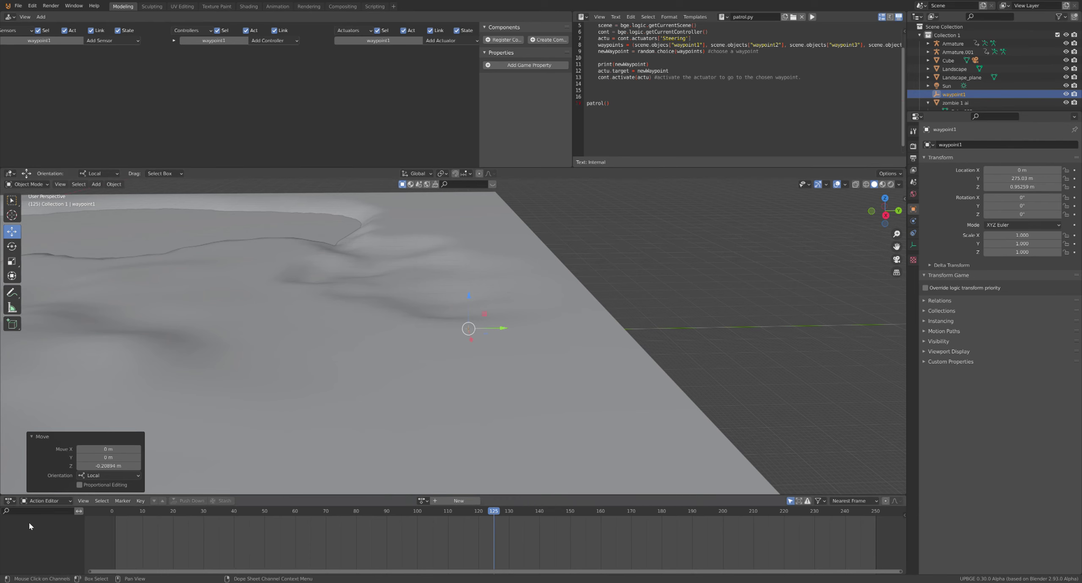
click(10, 501)
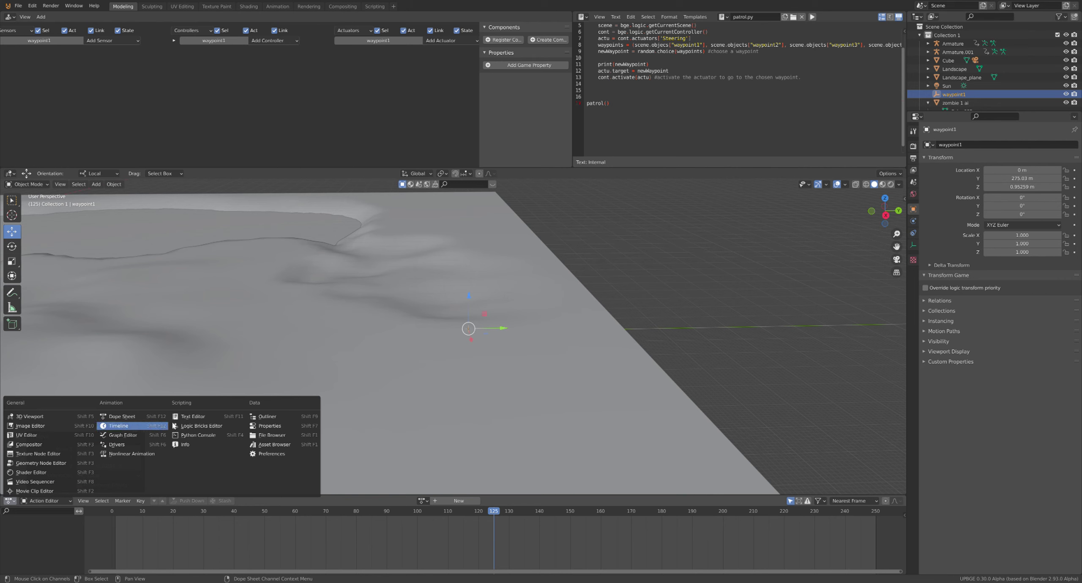
click(192, 425)
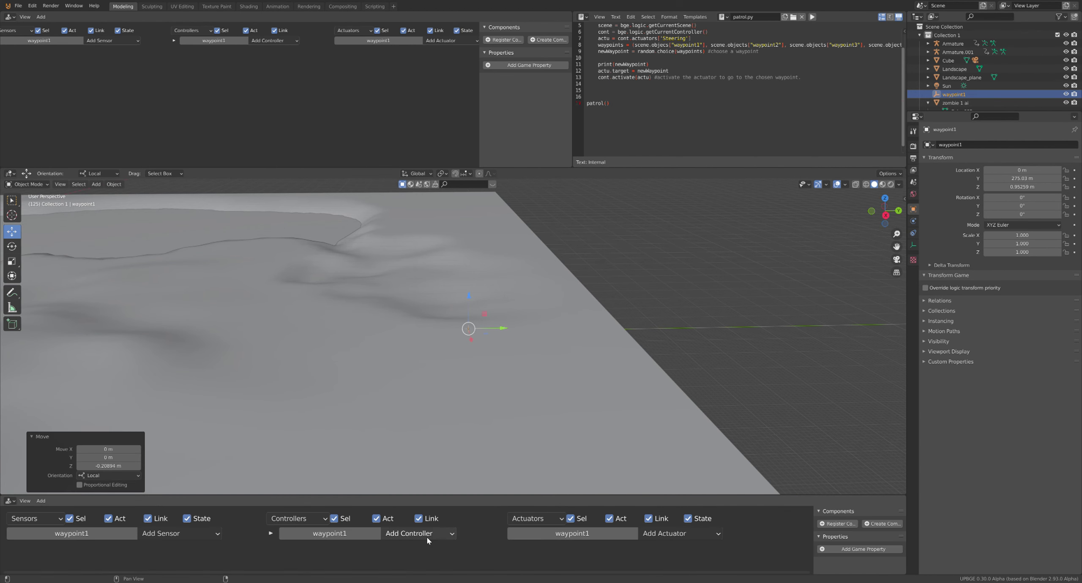
drag(449, 495, 481, 385)
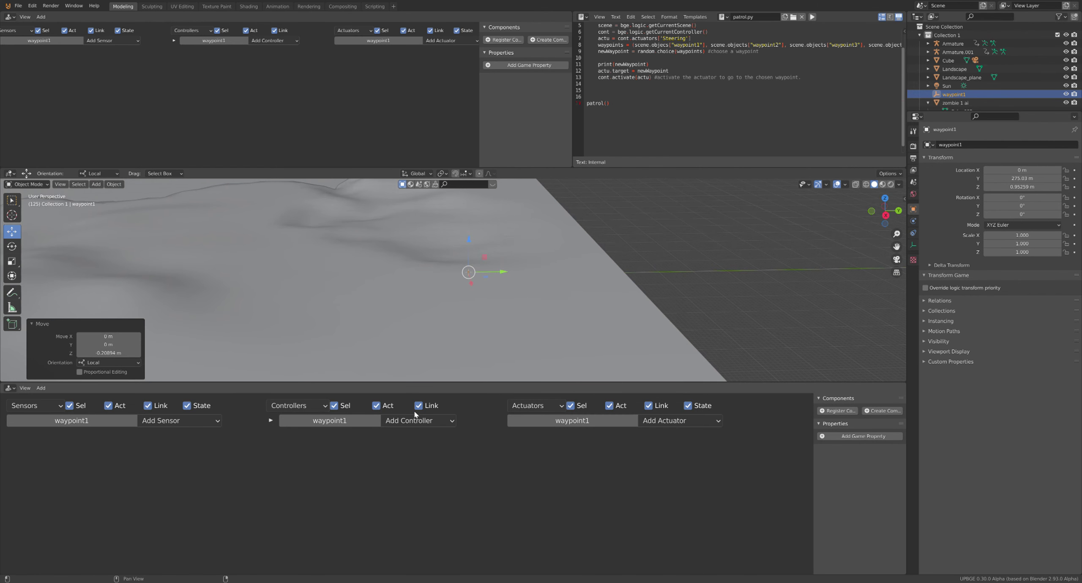
Add a Float game property named waypoint (value 0.000) to waypoint1.
click(855, 436)
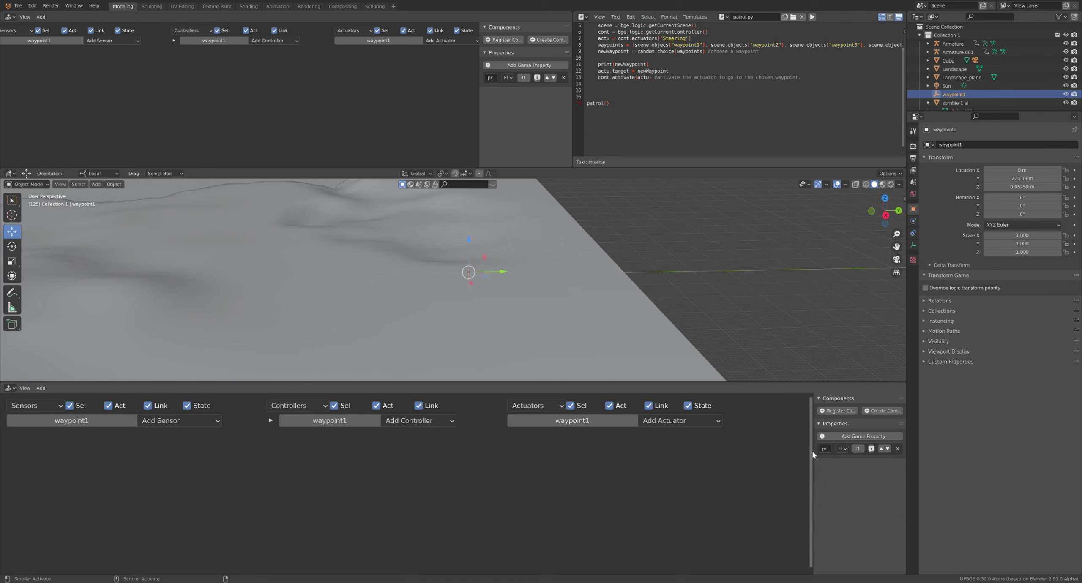
drag(814, 453, 703, 453)
click(703, 453)
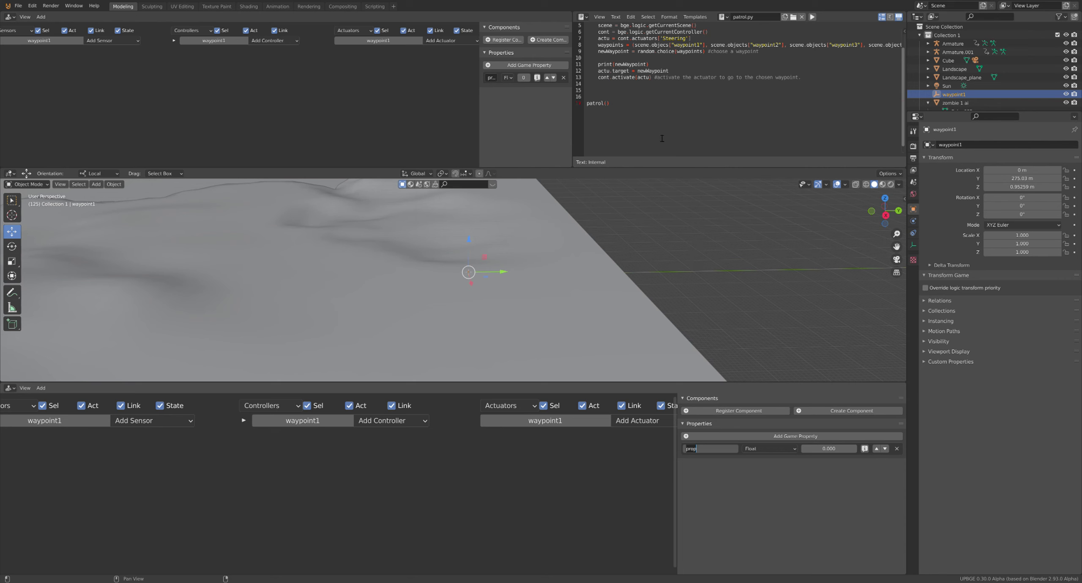
text(waypoint)
key(Return)
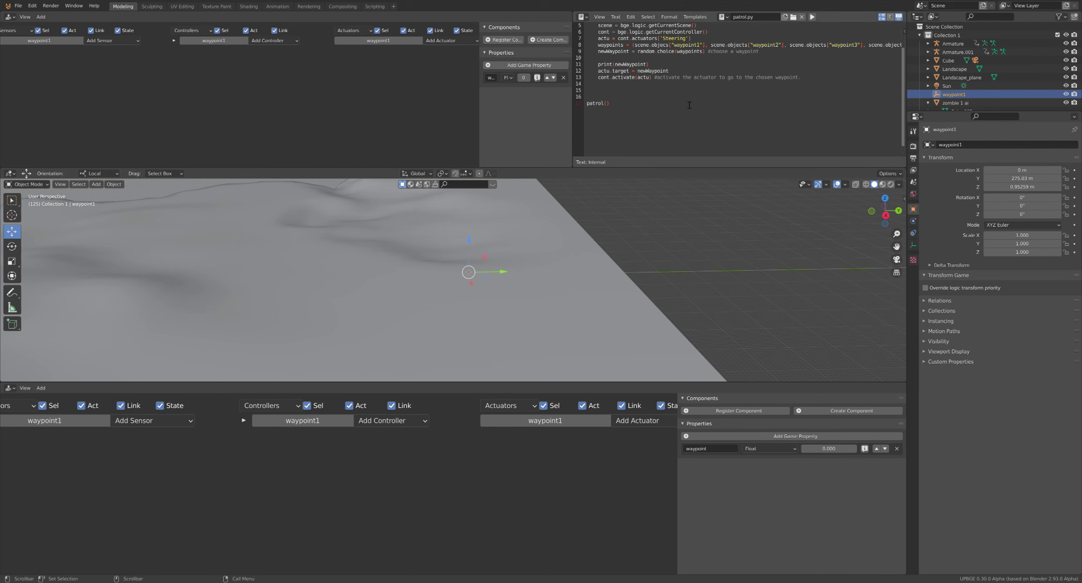
scroll(679, 120, up, 2)
scroll(679, 121, down, 2)
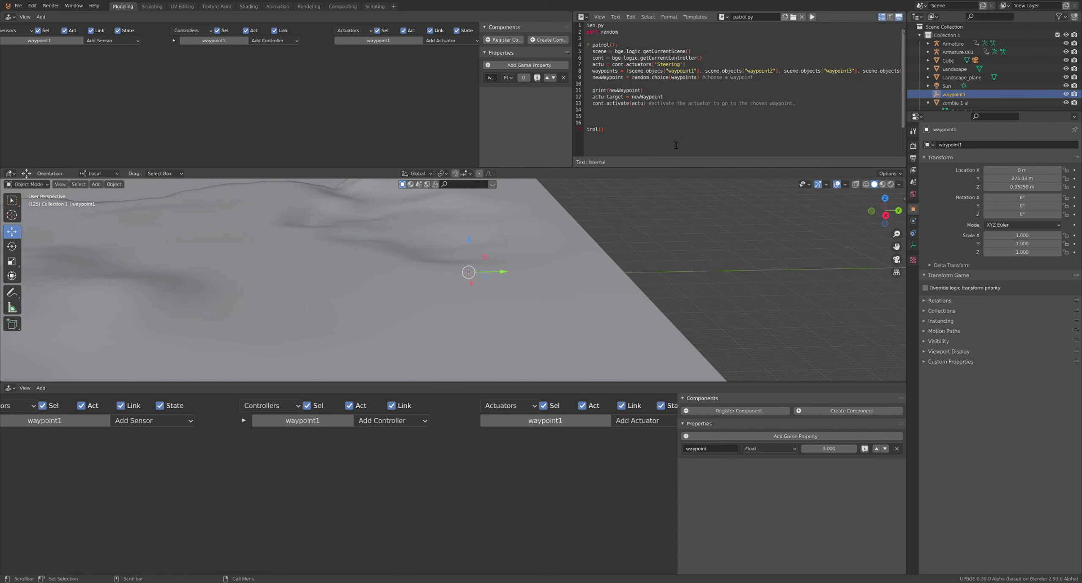
scroll(680, 121, up, 2)
scroll(680, 122, down, 2)
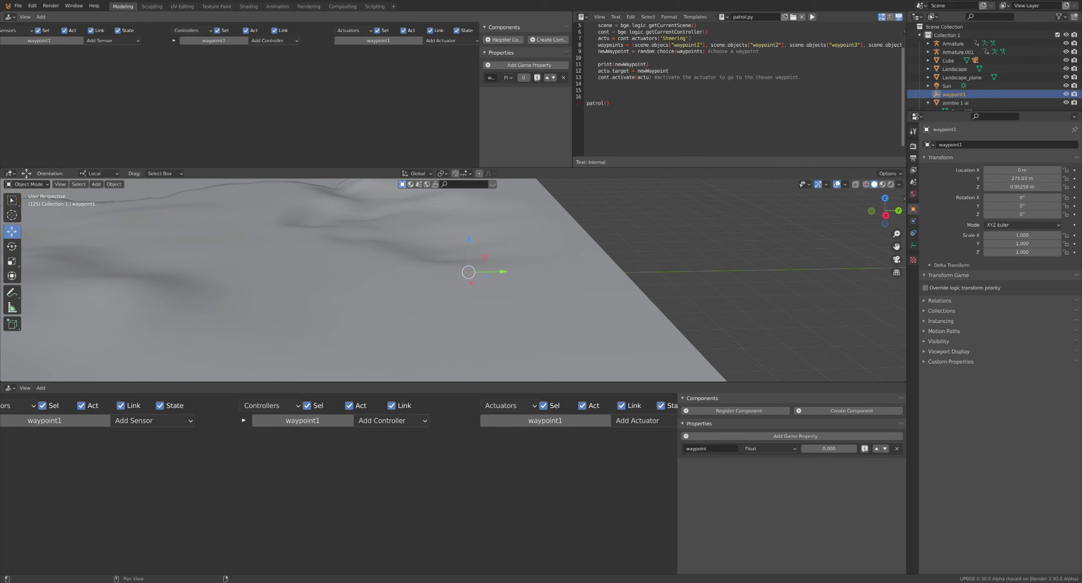
shift+middle_drag(464, 374, 464, 373)
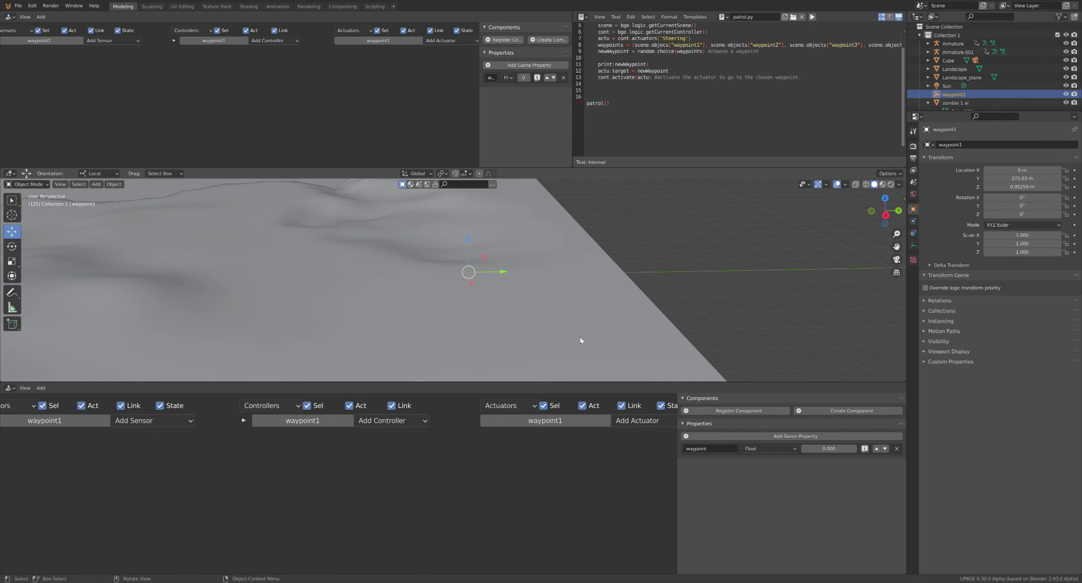
Rename waypoint1's property to waypoints and add a second game property of type Integer.
click(722, 452)
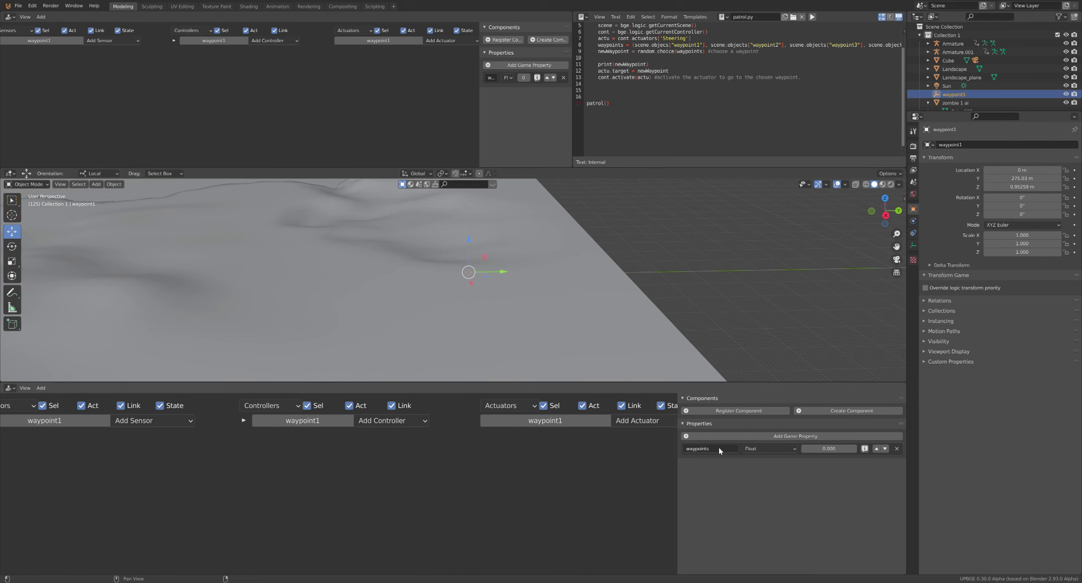
click(737, 436)
click(752, 463)
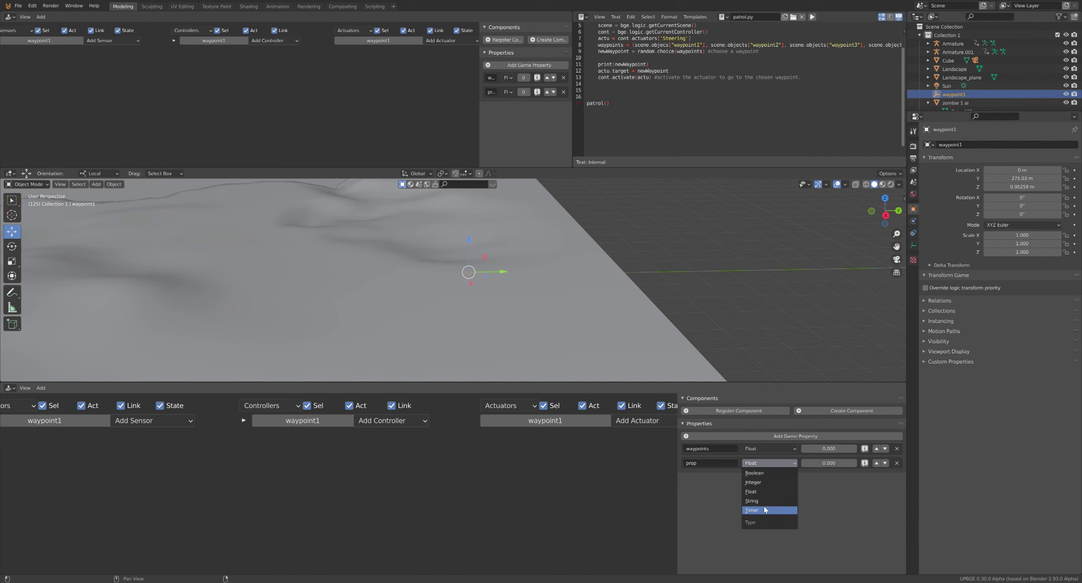
click(752, 510)
click(769, 463)
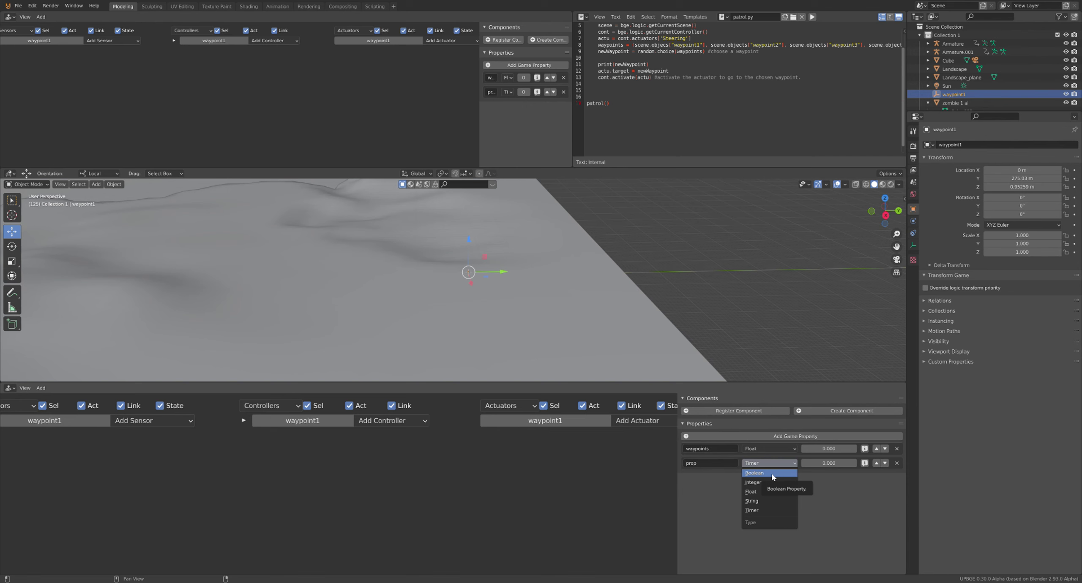
click(769, 482)
Name the new Integer property '1'.
click(723, 465)
text(2)
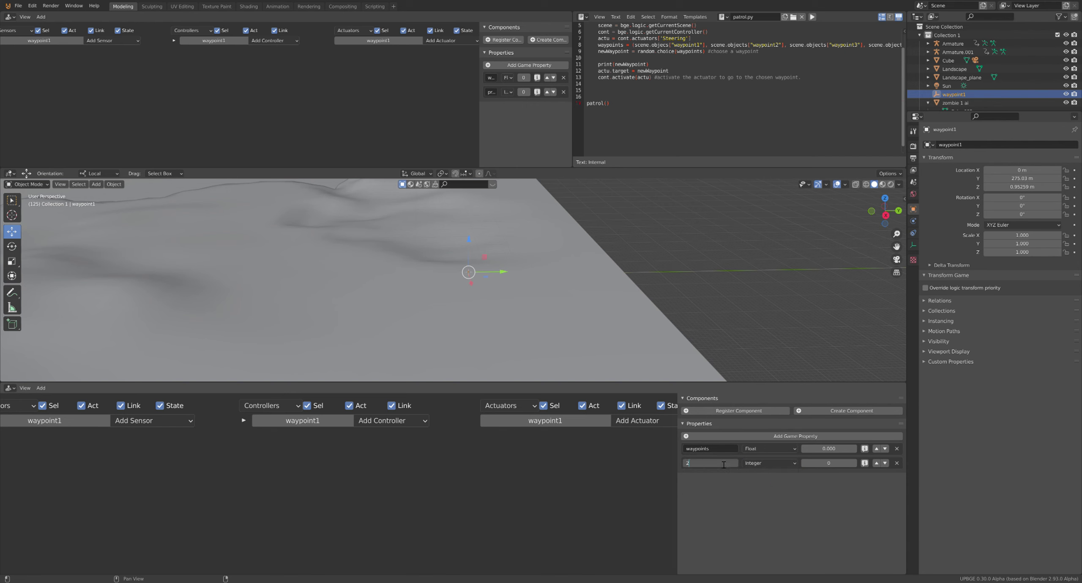
key(Return)
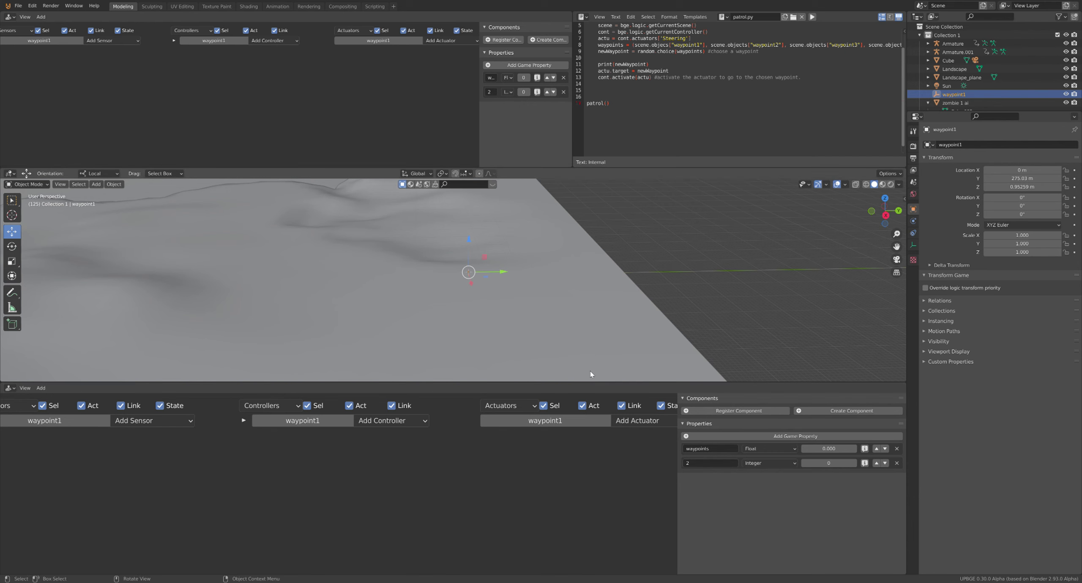
click(729, 464)
text(1)
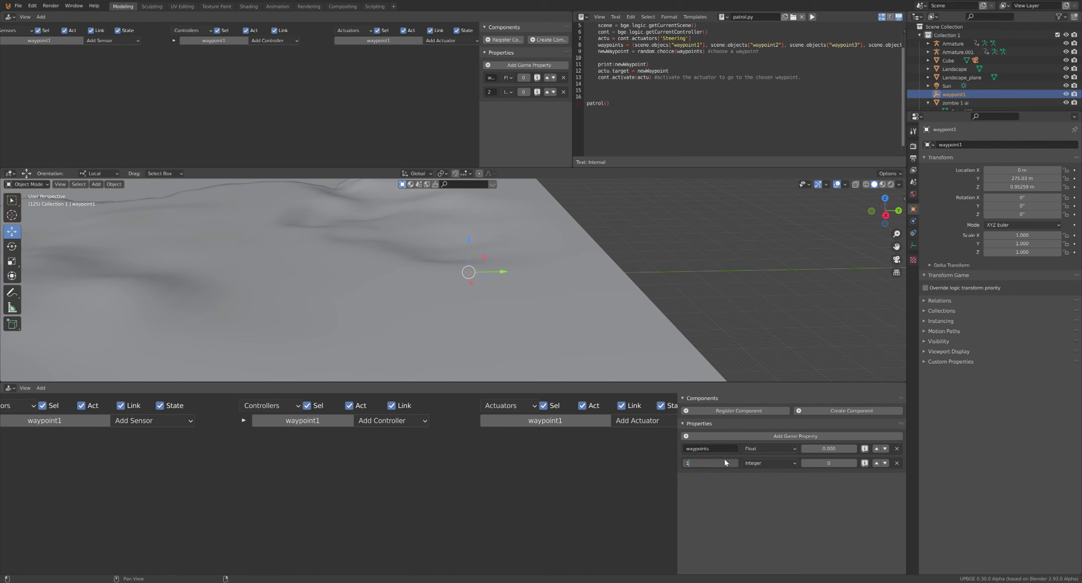
key(Return)
Frame the Cube in the viewport, then select the zombie 1 ai object to show its logic bricks.
middle_drag(237, 284, 824, 252)
click(675, 337)
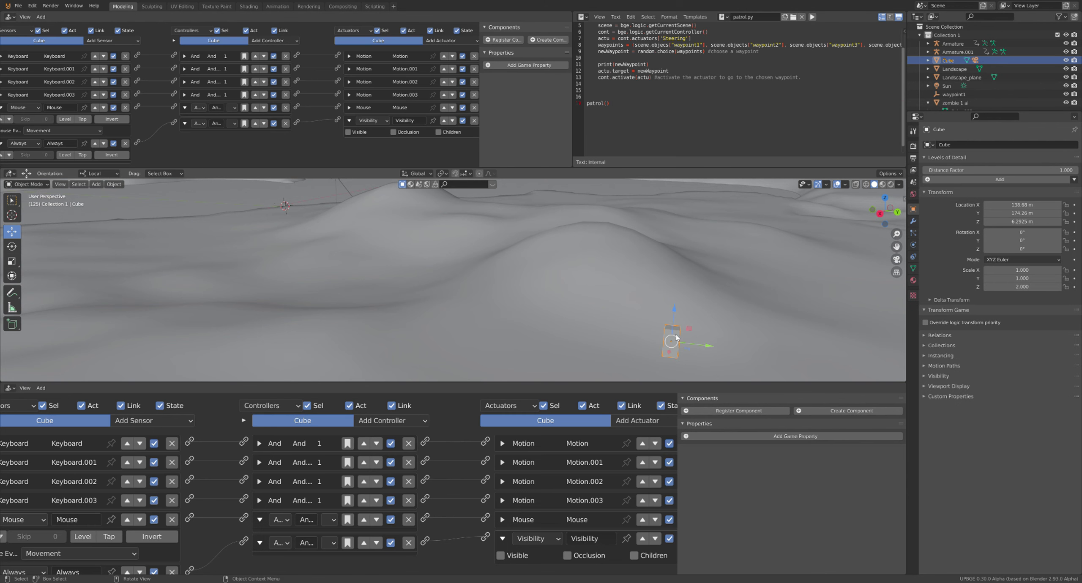
key(KP_Decimal)
scroll(549, 317, down, 8)
middle_drag(452, 299, 307, 247)
scroll(364, 271, up, 8)
scroll(420, 248, down, 6)
scroll(456, 303, up, 6)
scroll(307, 246, down, 3)
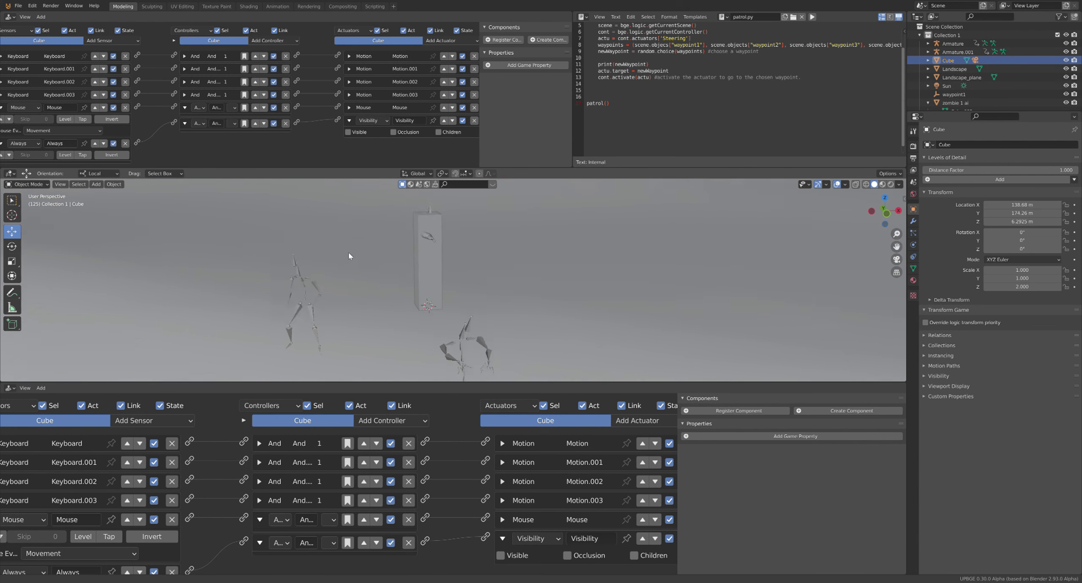
click(418, 256)
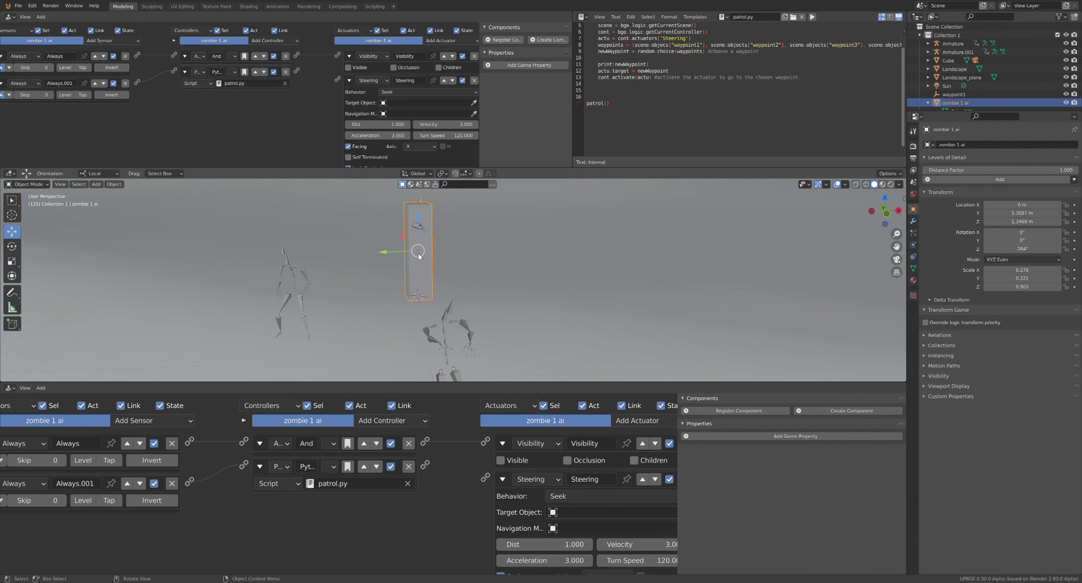
Add a game property named 'enemy' to zombie 1 ai.
click(747, 435)
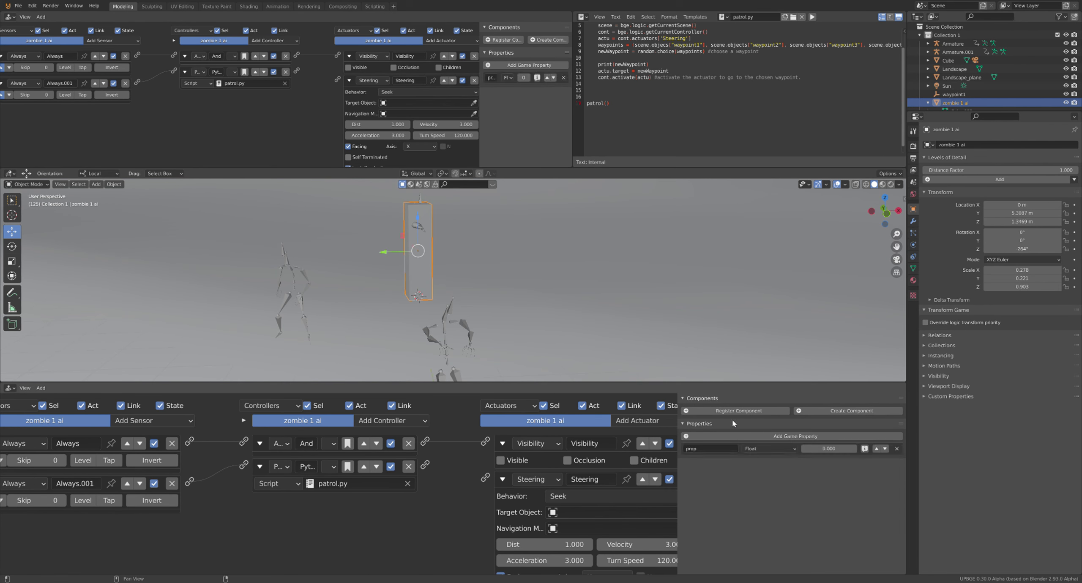
click(723, 454)
text(enemy)
key(Return)
Add a second property named 'timer' and set its type to Timer.
click(738, 437)
click(718, 463)
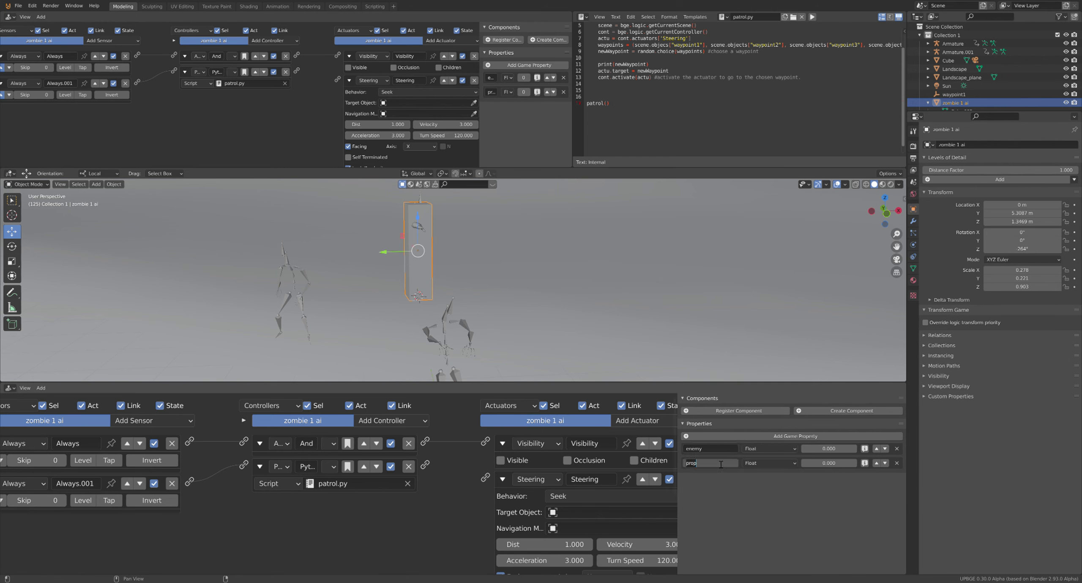
text(timer\)
key(Return)
key(Return)
click(774, 463)
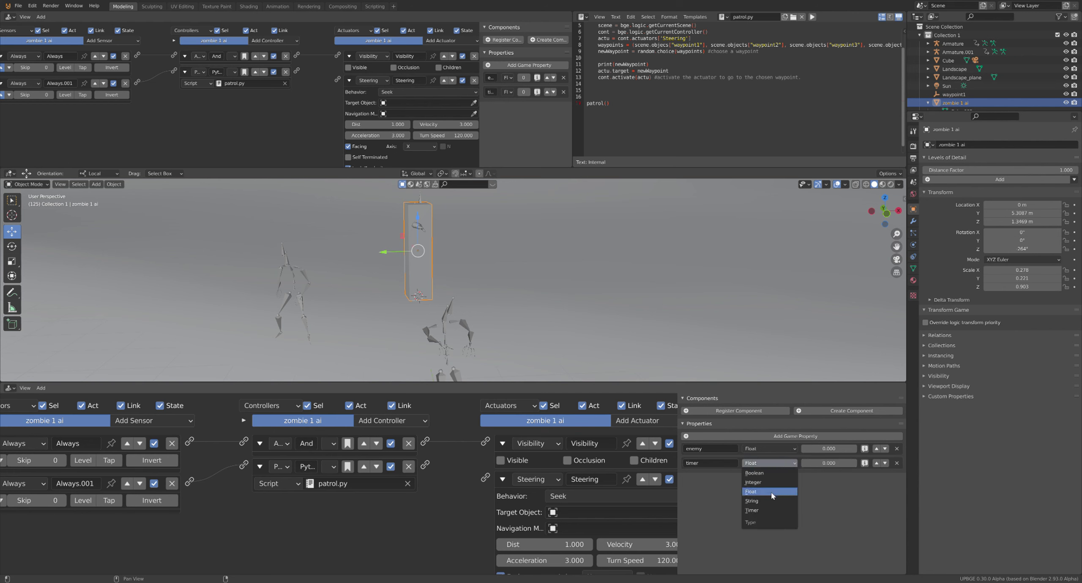
click(769, 509)
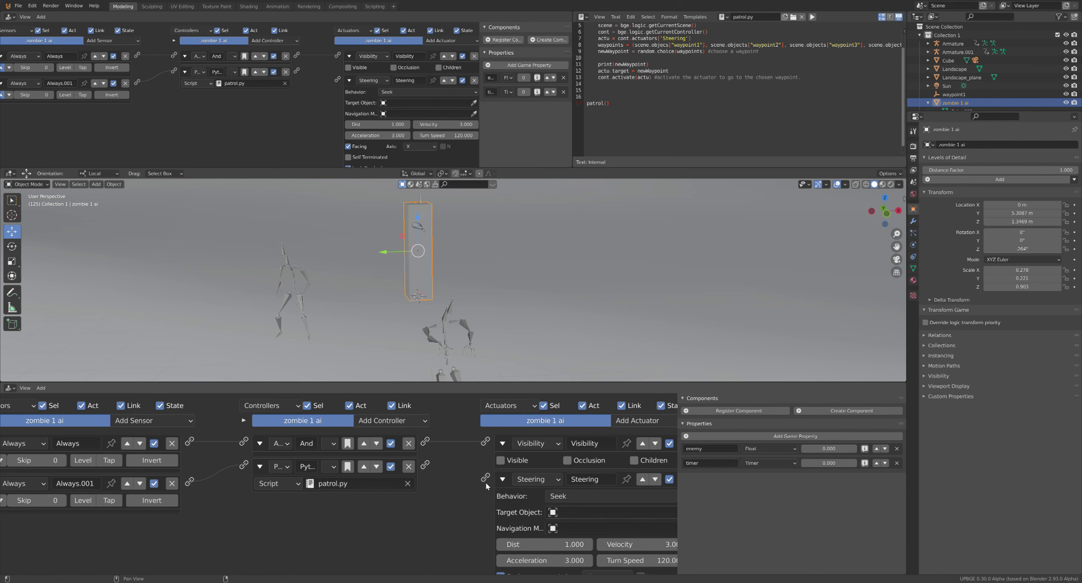
Connect the patrol.py Python controller to the Steering actuator, keeping Seek as behaviour.
middle_drag(491, 482, 467, 479)
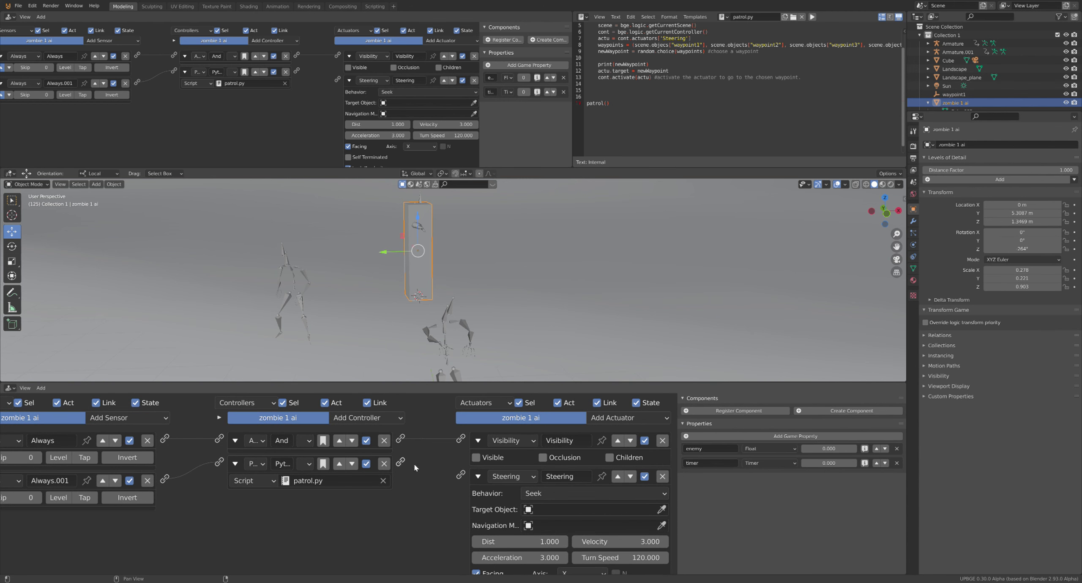
drag(401, 462, 461, 475)
click(537, 495)
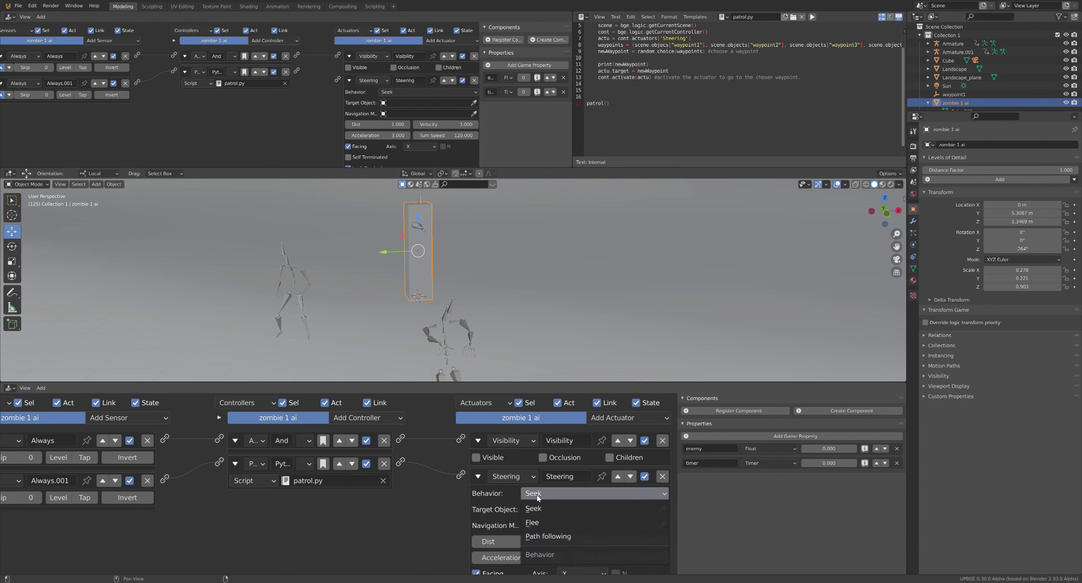
click(538, 508)
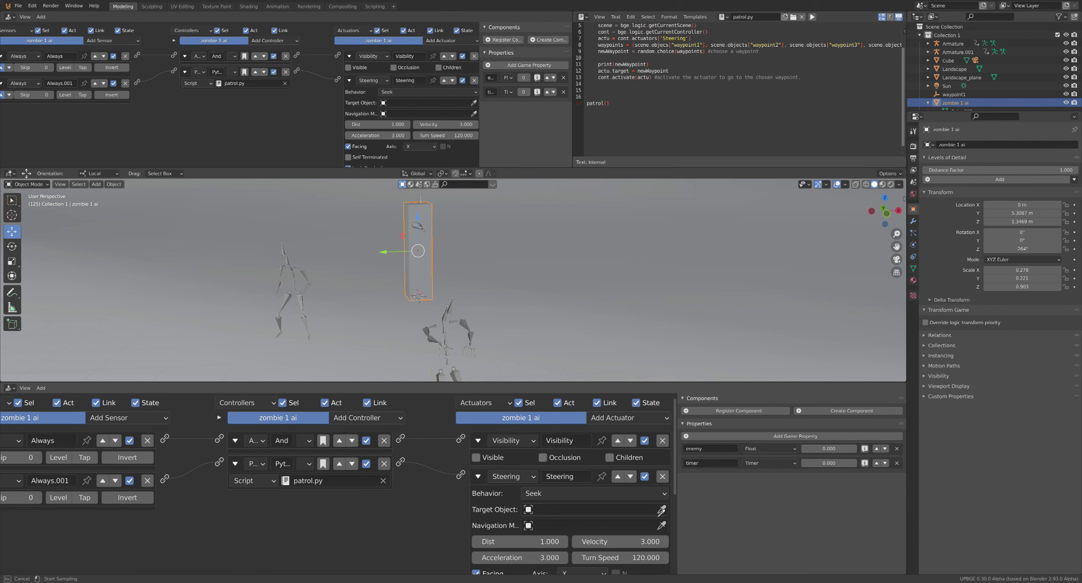
Search the Steering target list for 'pla', then select and frame the Landscape.
click(642, 510)
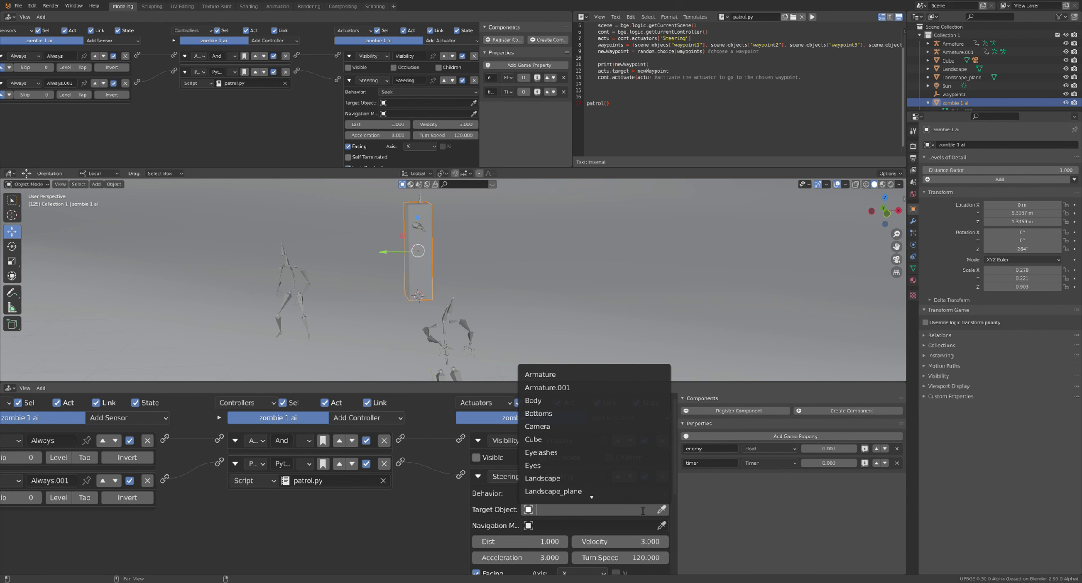
text(pla)
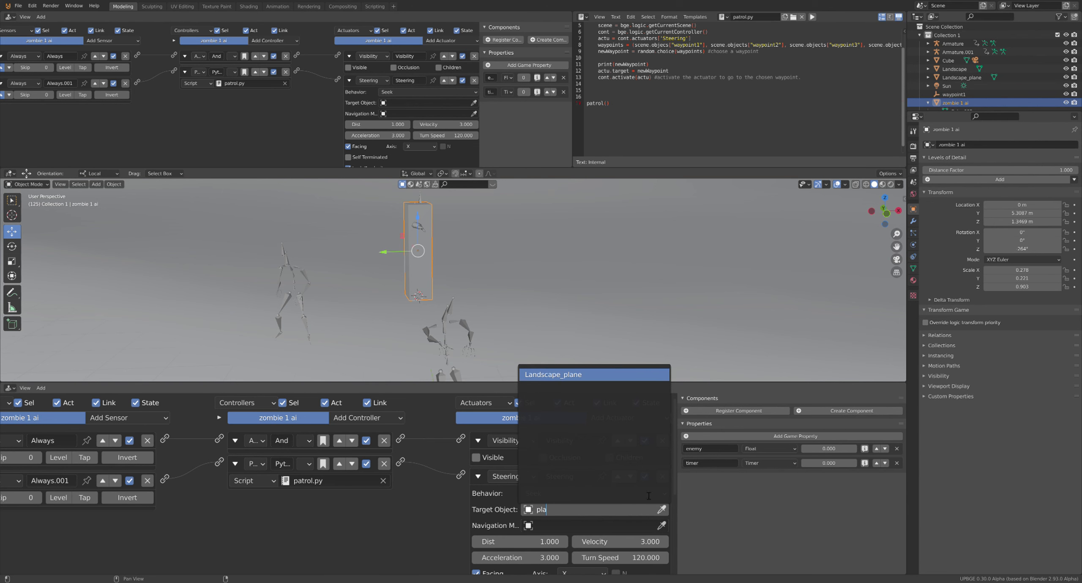
key(Return)
click(569, 291)
key(KP_Decimal)
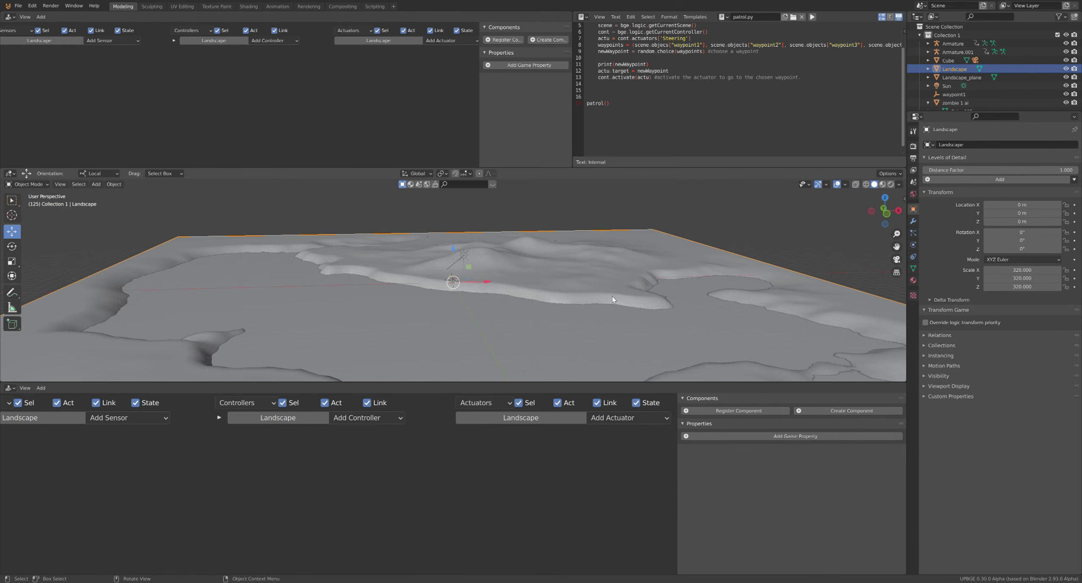
Rename the Cube object to 'player ai', then reselect zombie 1 ai.
middle_drag(611, 295, 513, 267)
scroll(532, 266, up, 5)
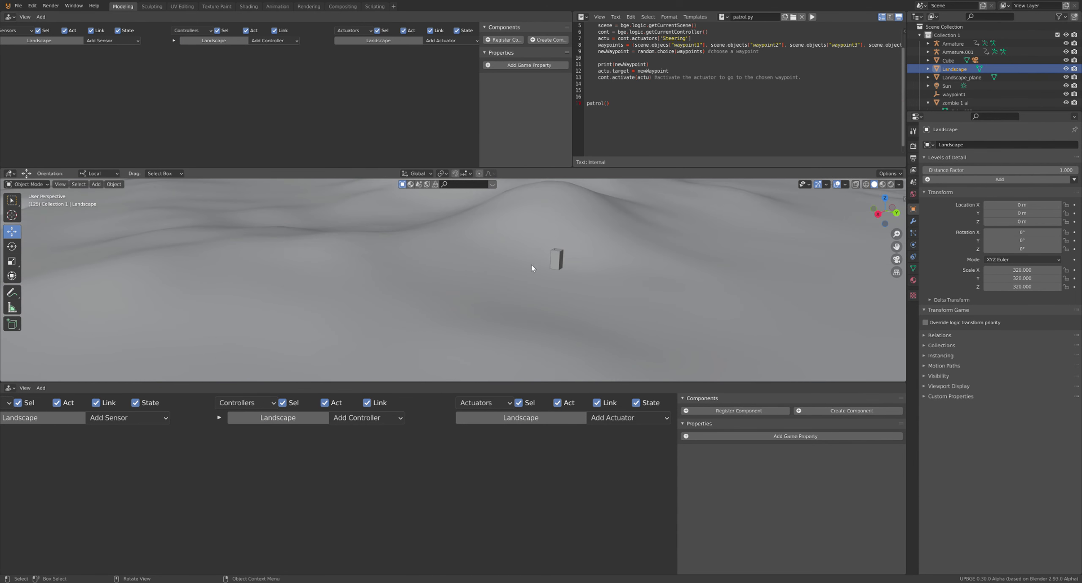
click(557, 259)
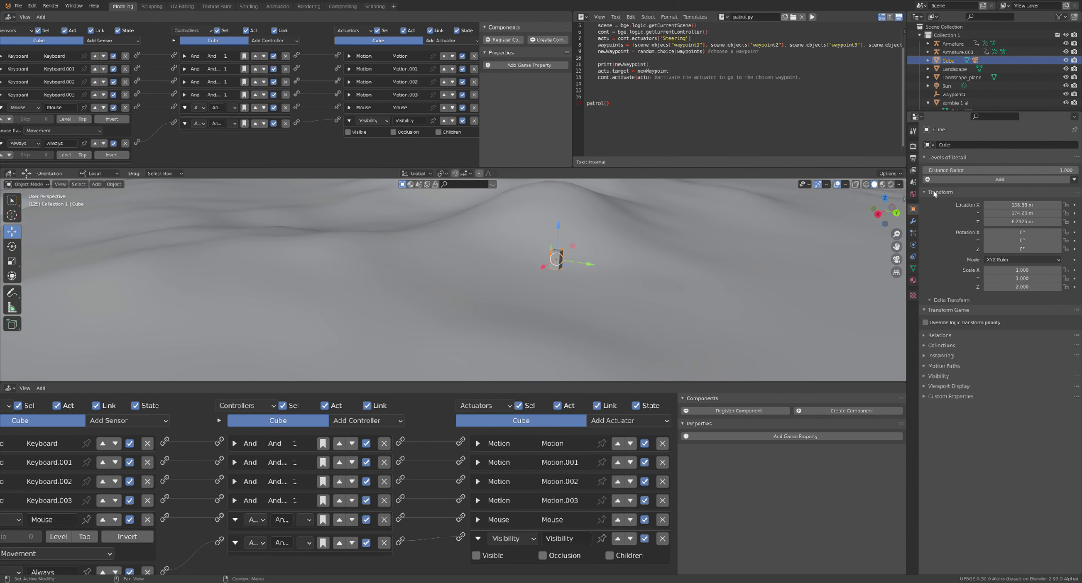
click(962, 143)
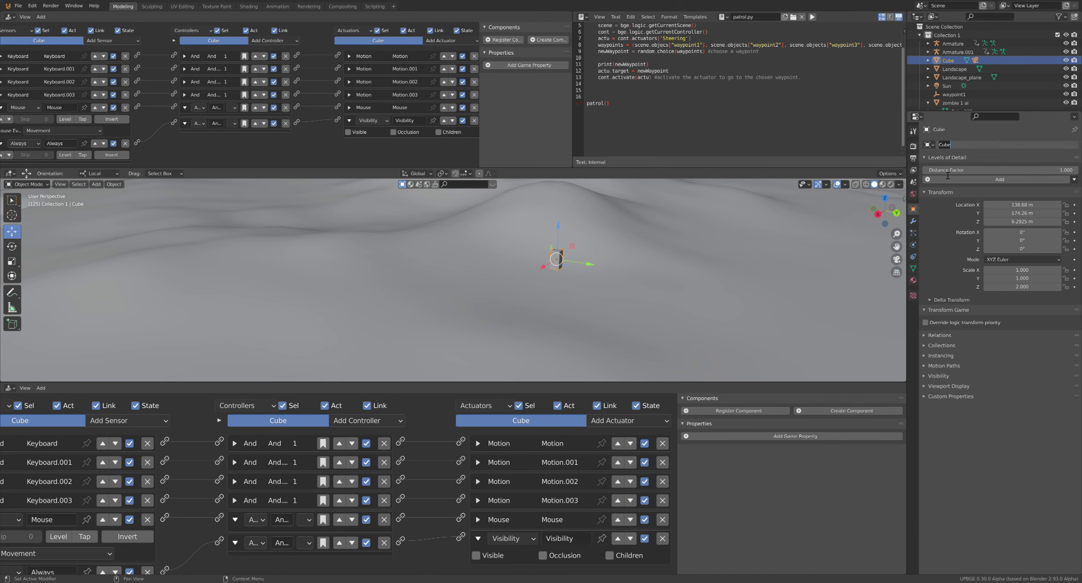
text(player ai)
key(Return)
middle_drag(440, 244, 480, 263)
click(473, 237)
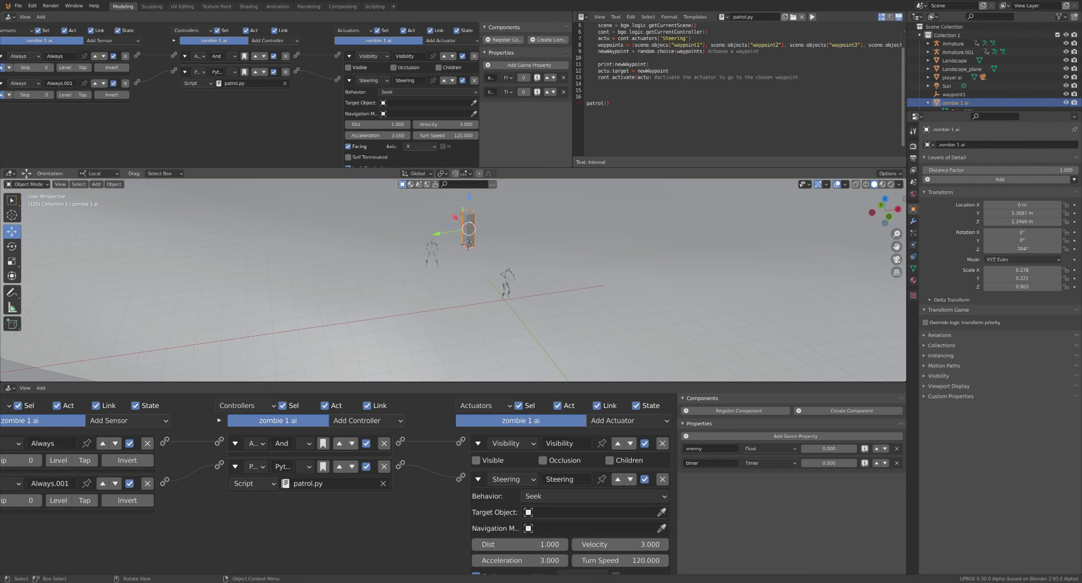
Run the game briefly to watch the zombie, stop it, and enlarge the 3D viewport.
key(p)
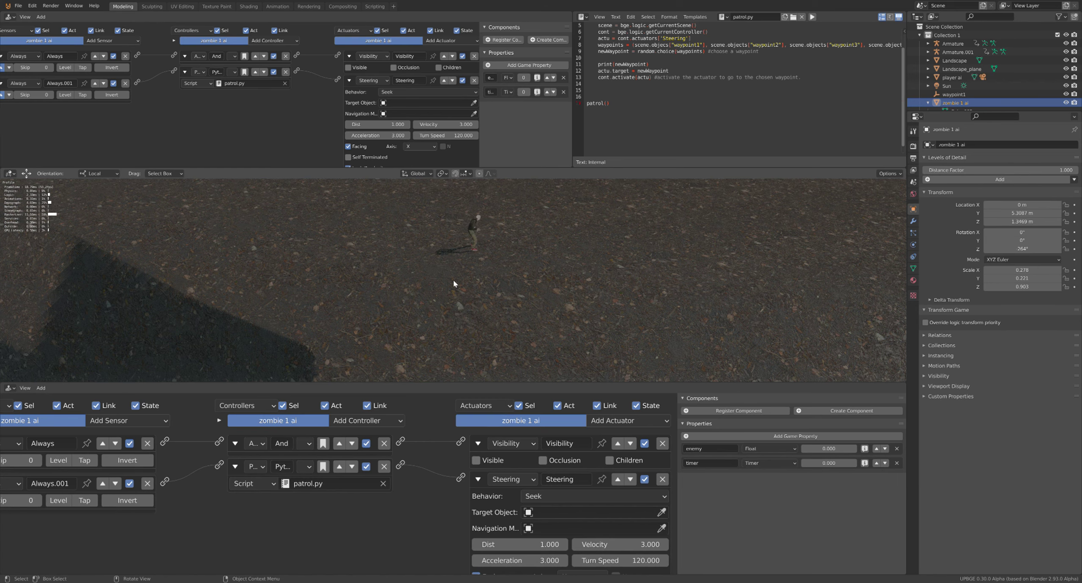
key(Escape)
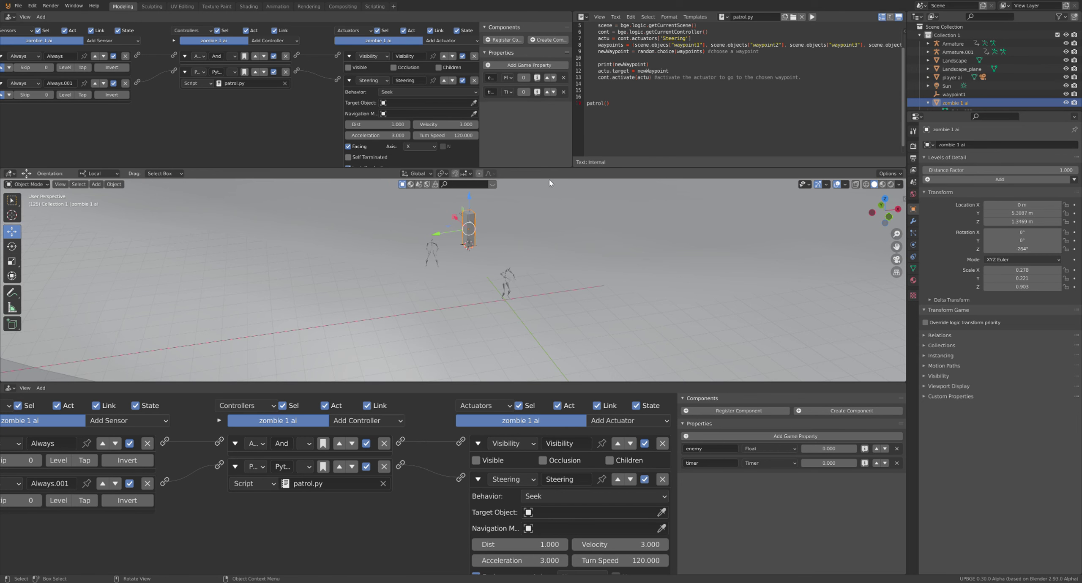
drag(549, 168, 543, 40)
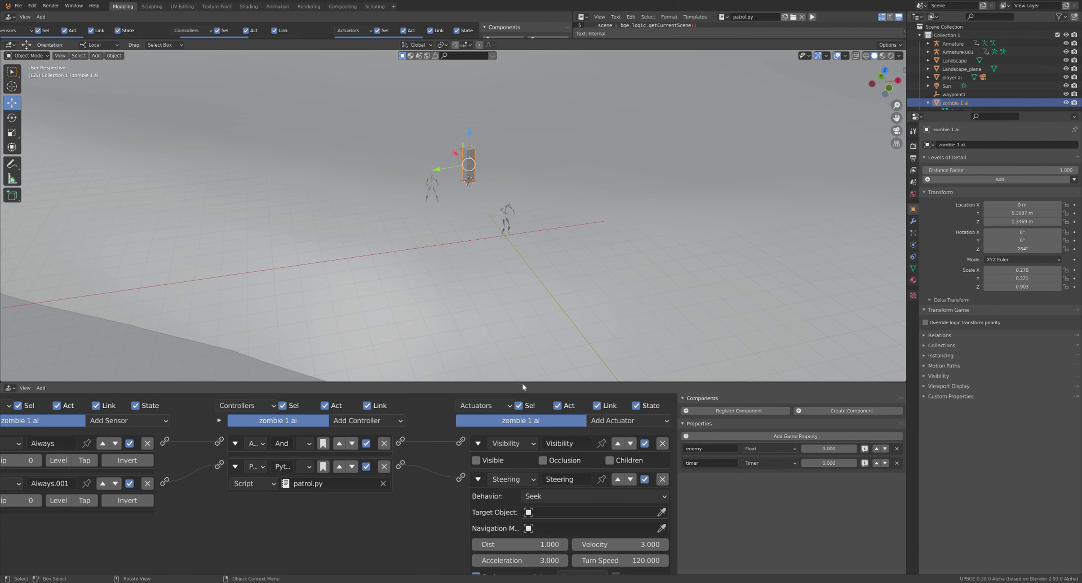
middle_drag(502, 181, 460, 273)
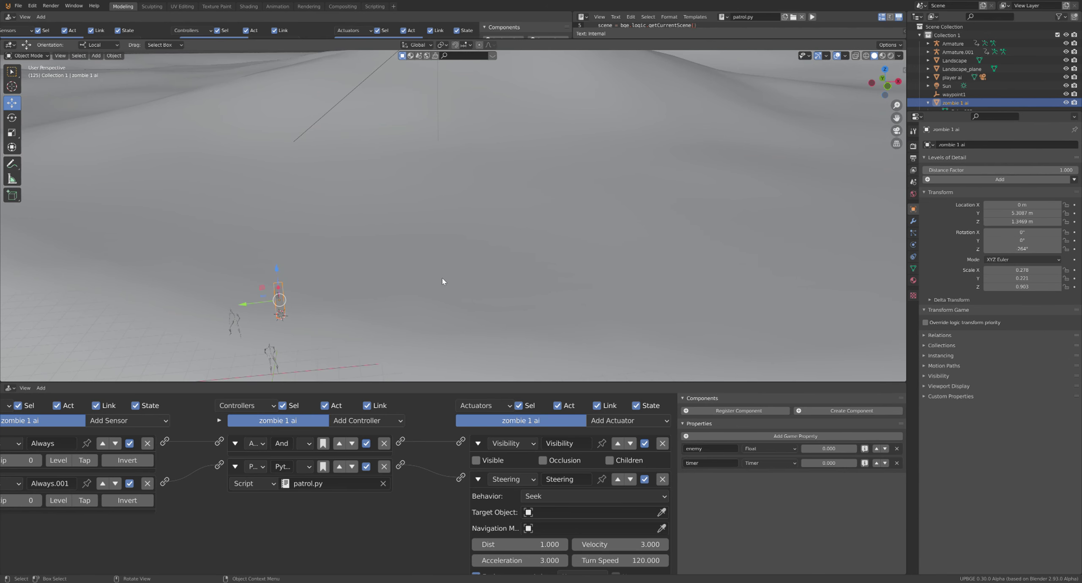
middle_drag(436, 282, 437, 273)
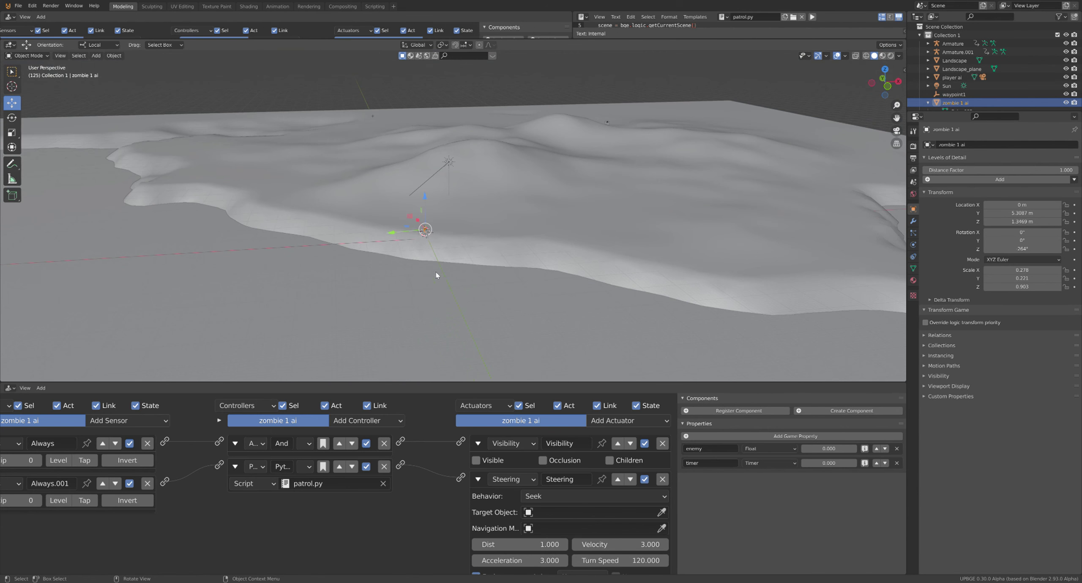
middle_drag(535, 215, 507, 257)
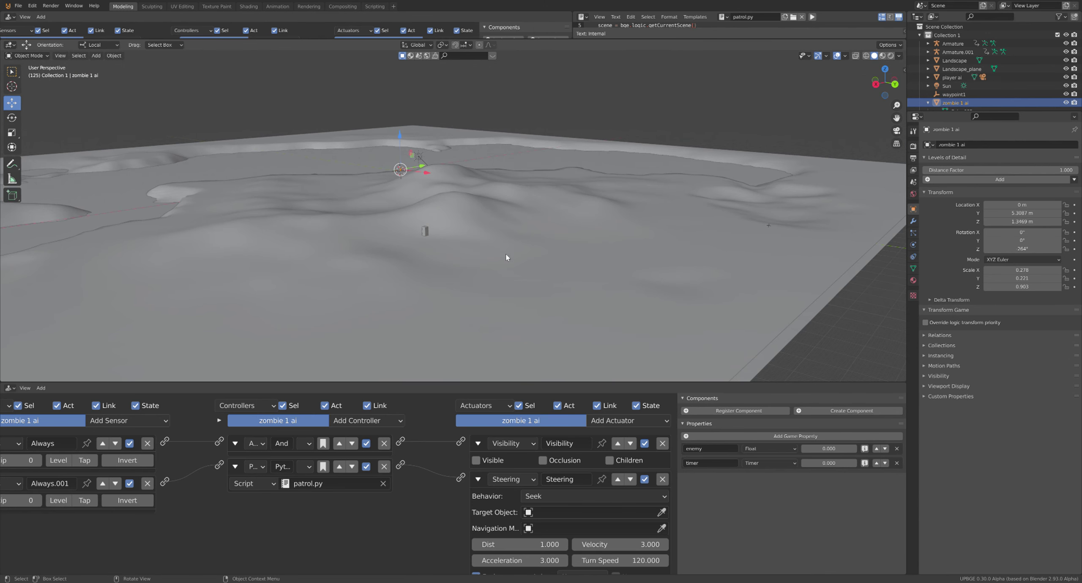
Give waypoint1 a Near sensor with its Property filter set to 'enemy'.
click(767, 226)
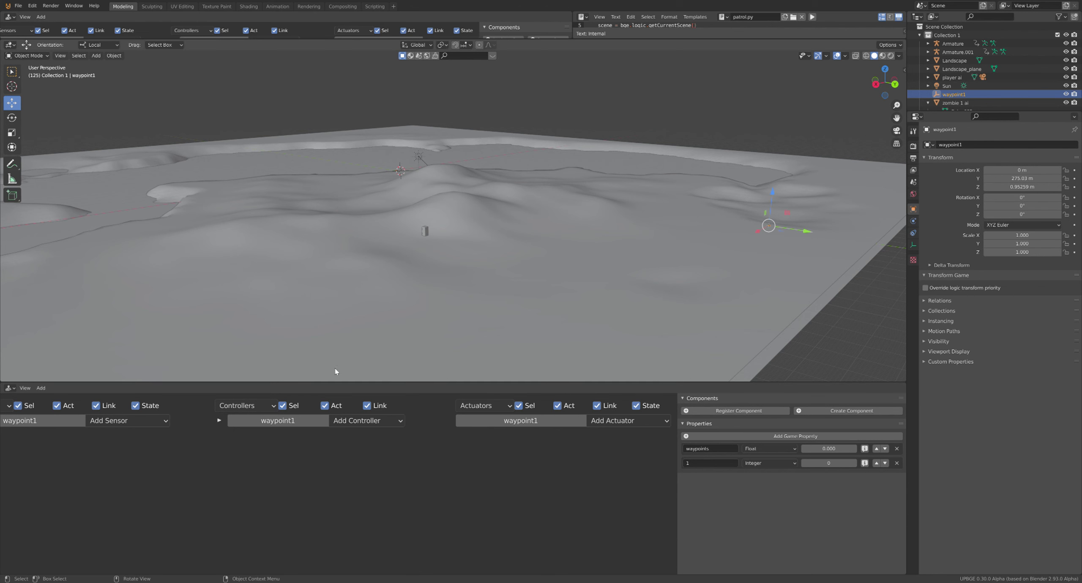
click(127, 421)
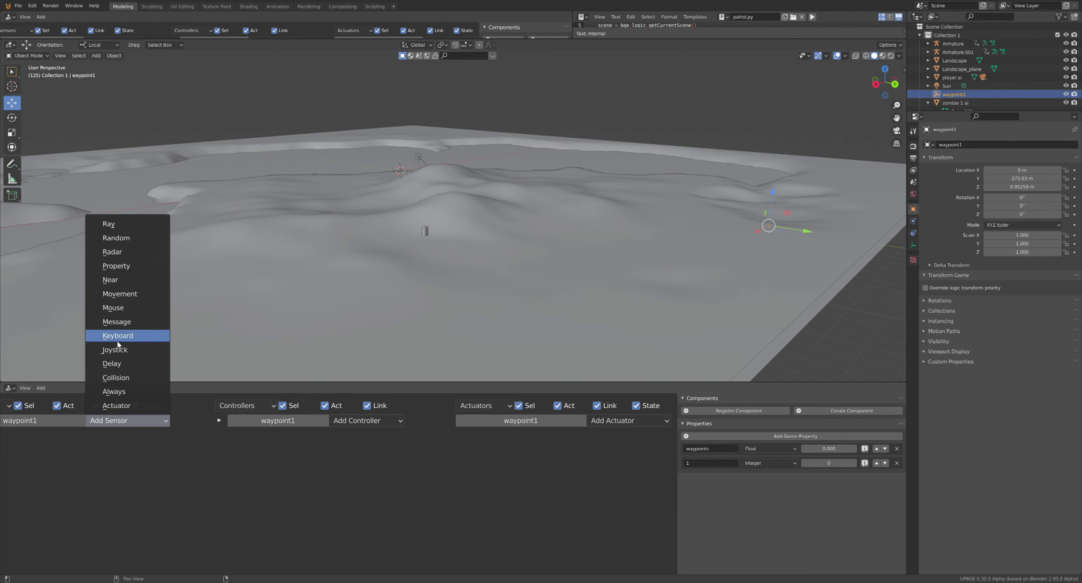
click(118, 278)
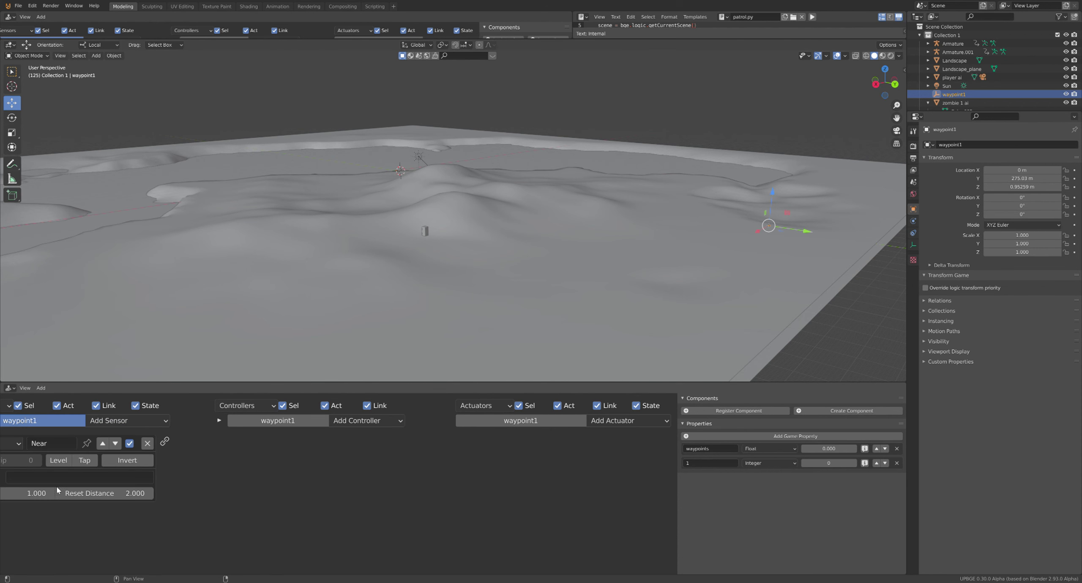
click(70, 479)
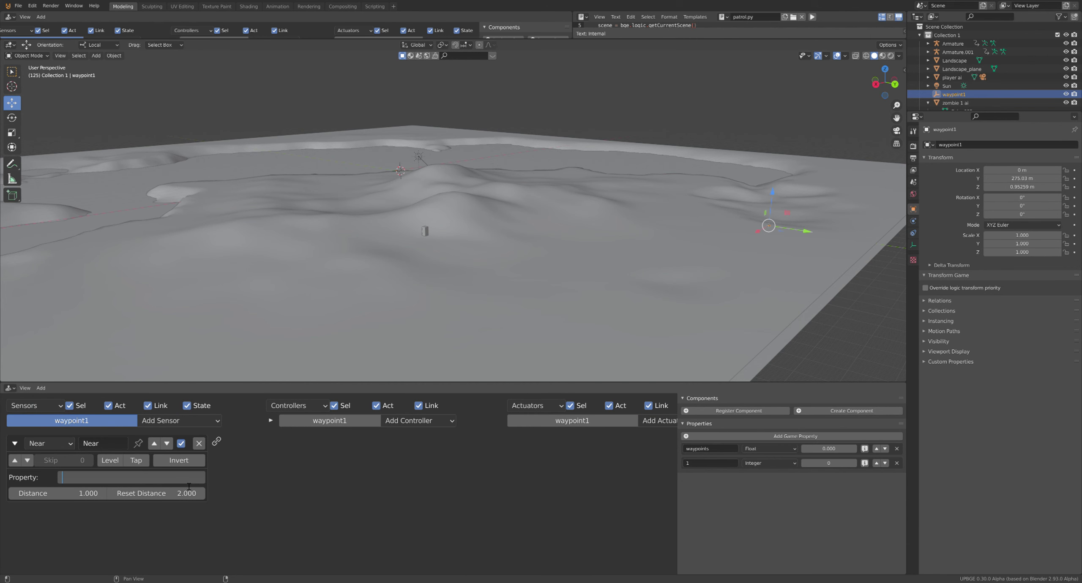
text(enemy)
key(Return)
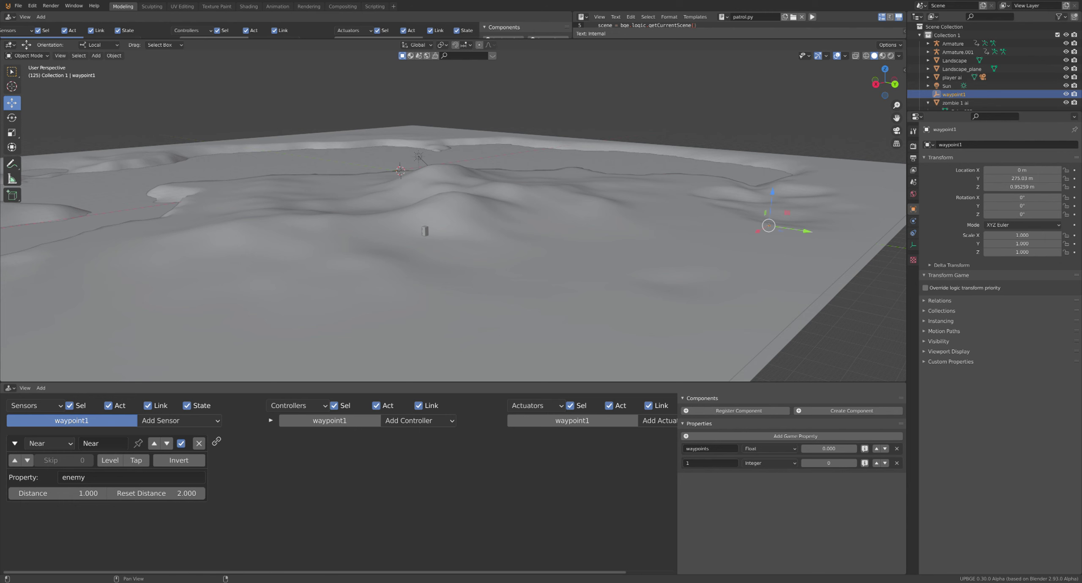
Add a Message actuator to waypoint1 with subject 'reached'.
click(657, 420)
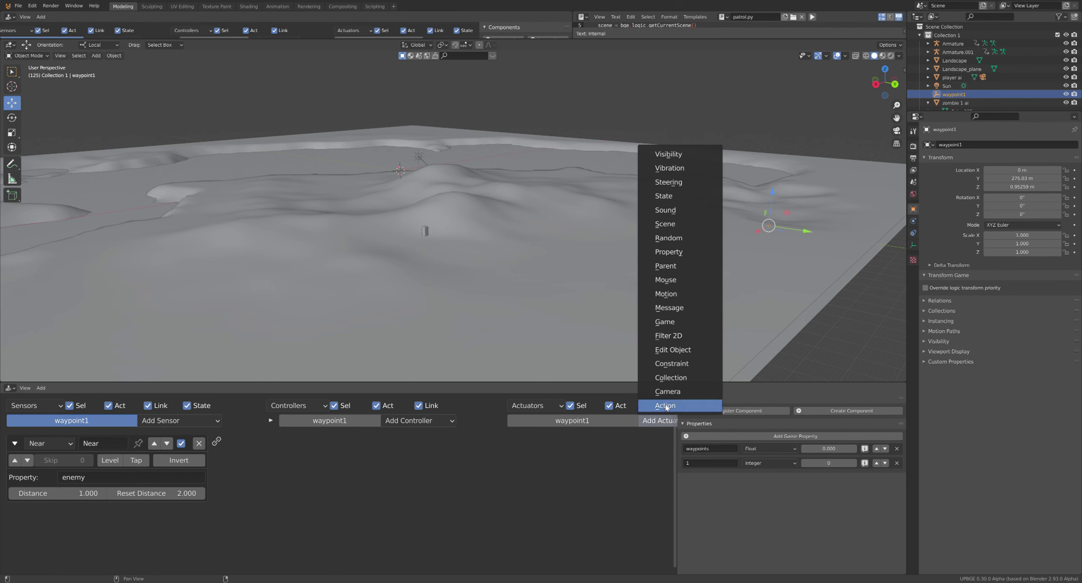
click(681, 309)
click(590, 476)
text(reached)
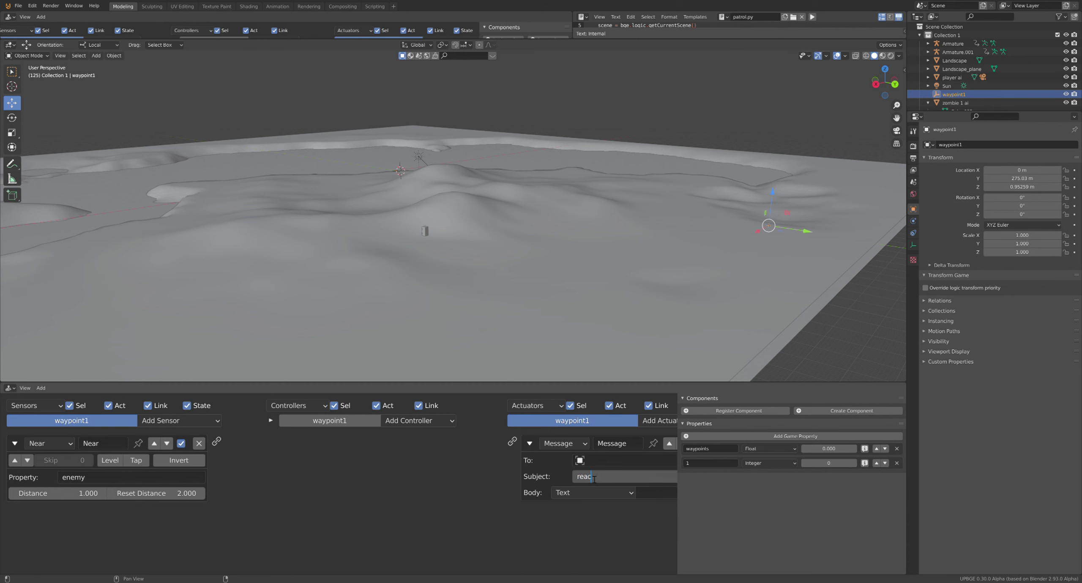
key(Return)
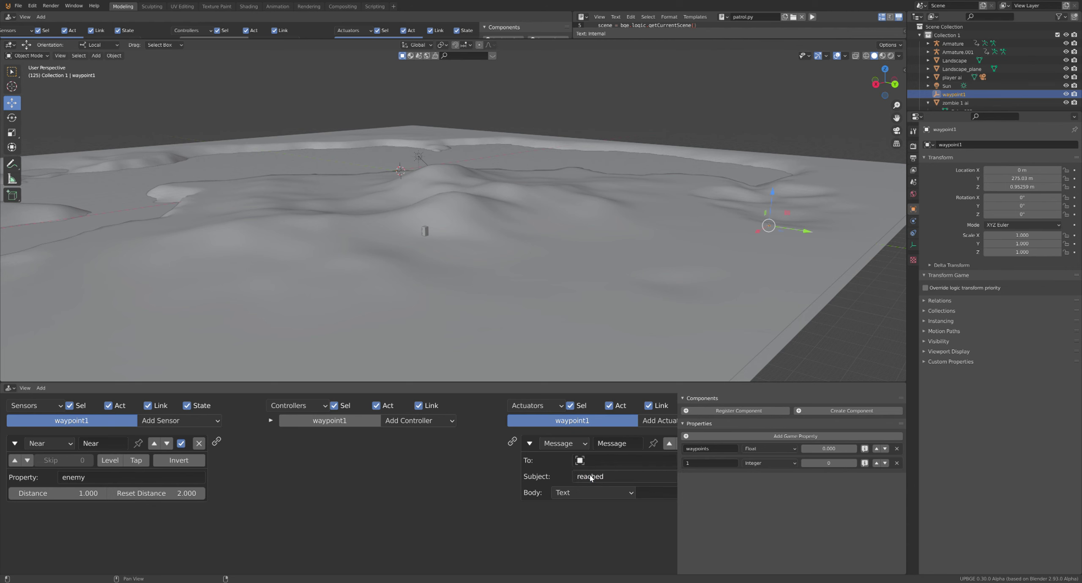
Add a State actuator on the first state, link the Near sensor, and view state 2's bricks.
click(659, 421)
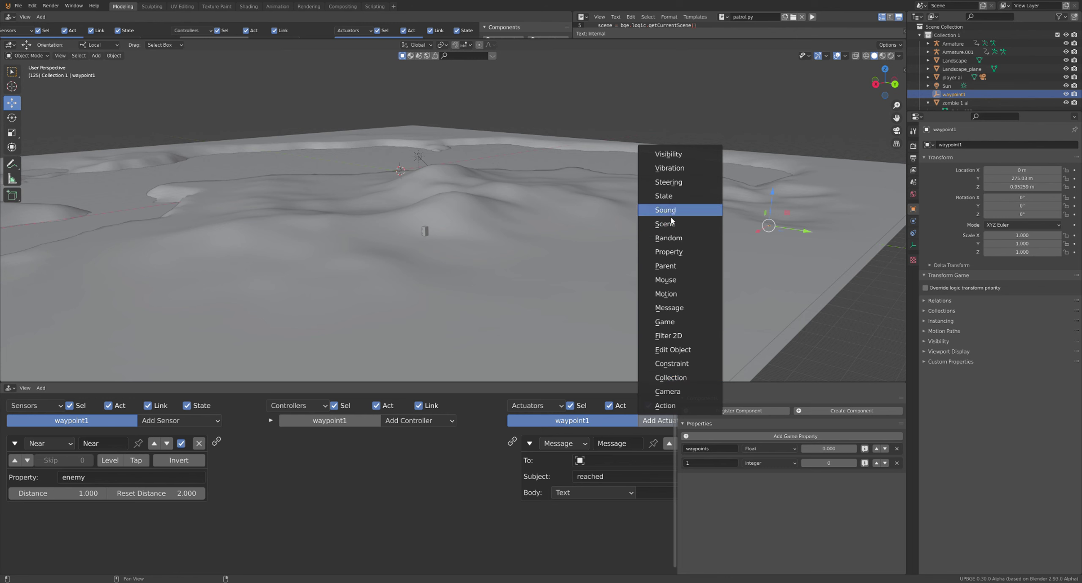
click(671, 203)
click(602, 526)
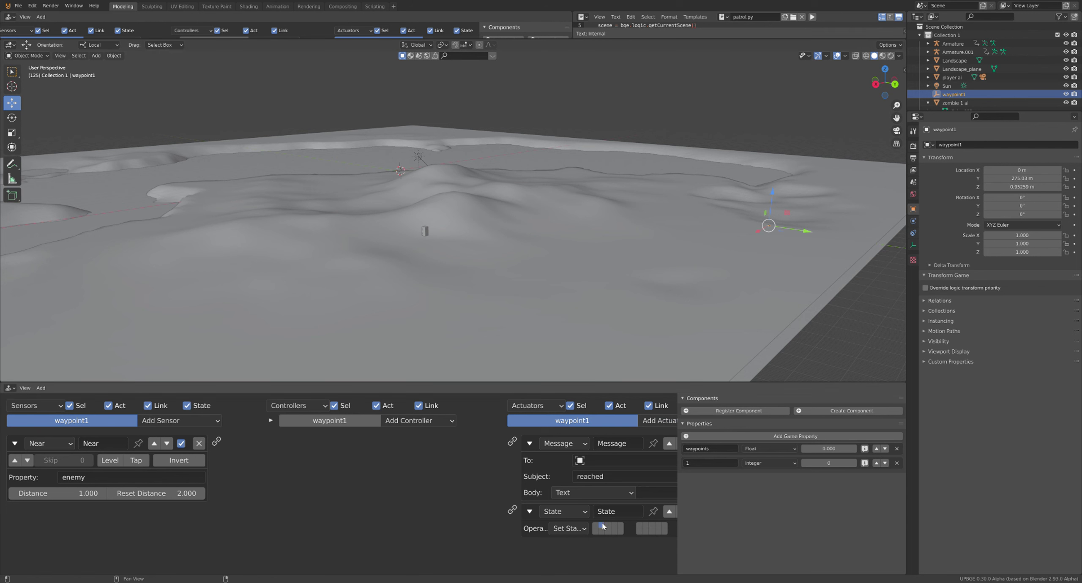
drag(216, 442, 512, 510)
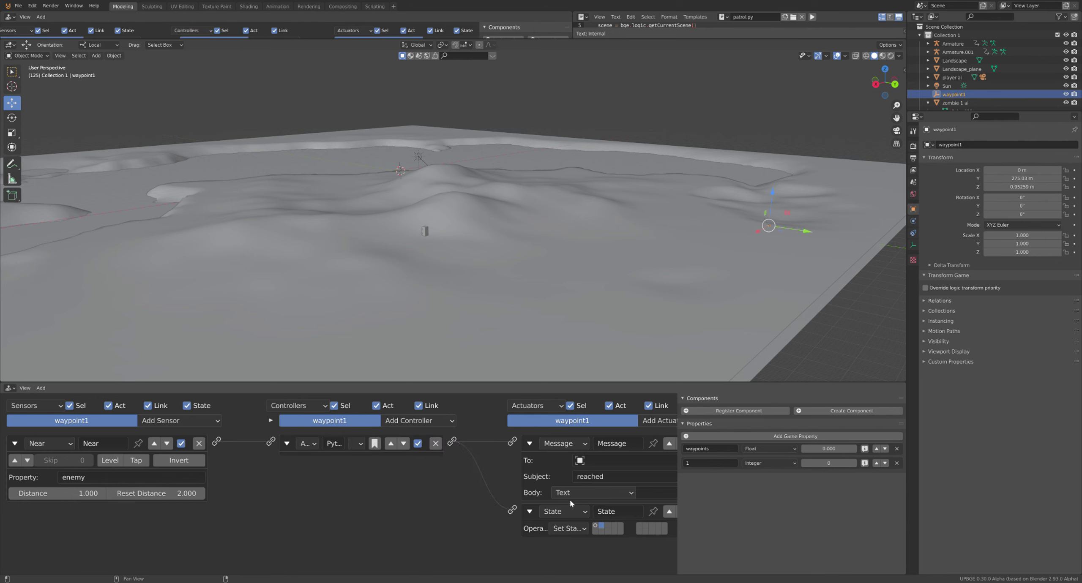
click(395, 423)
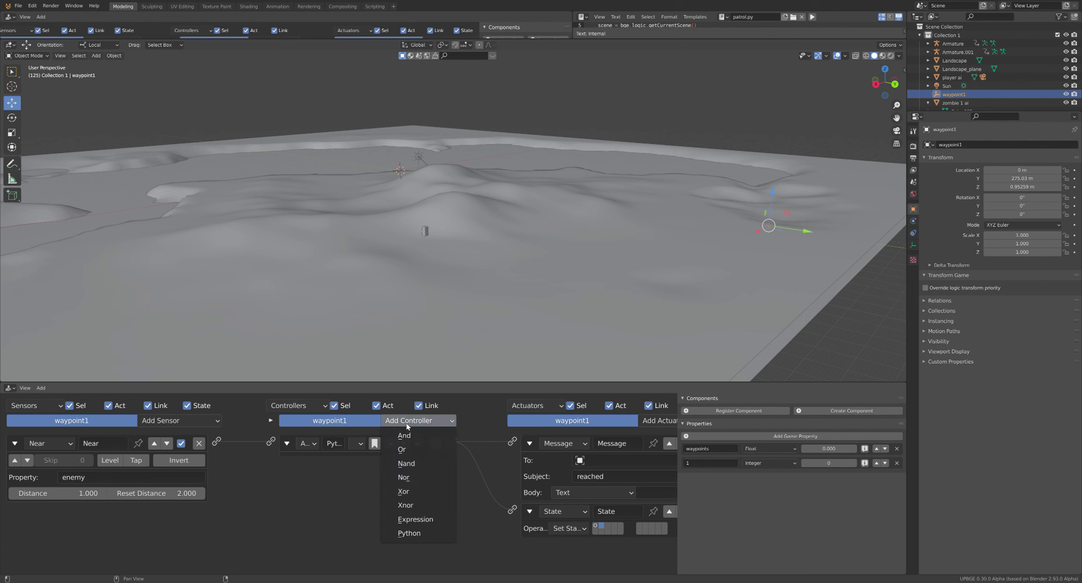
click(269, 421)
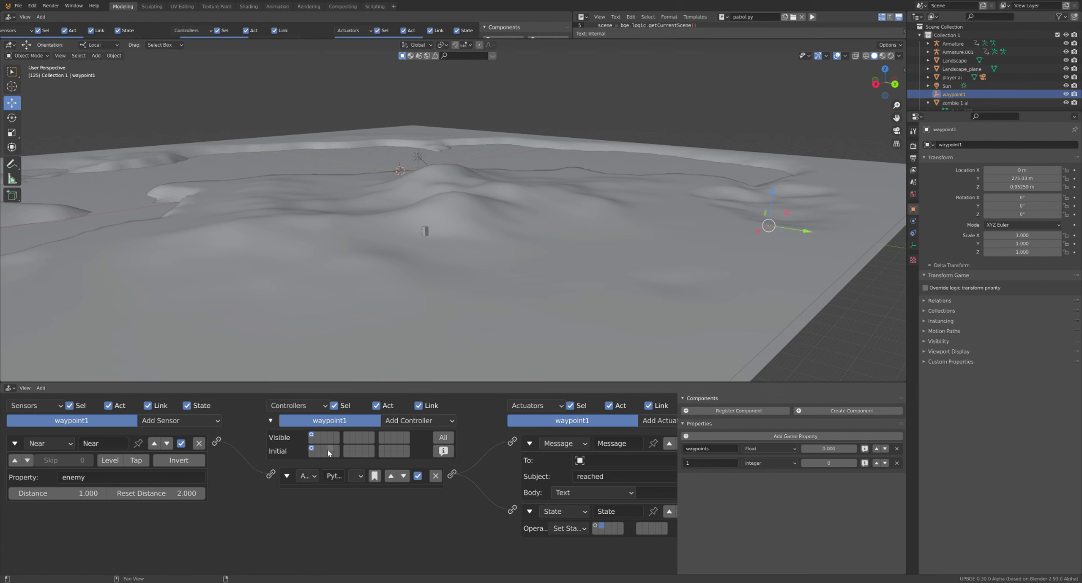
click(319, 438)
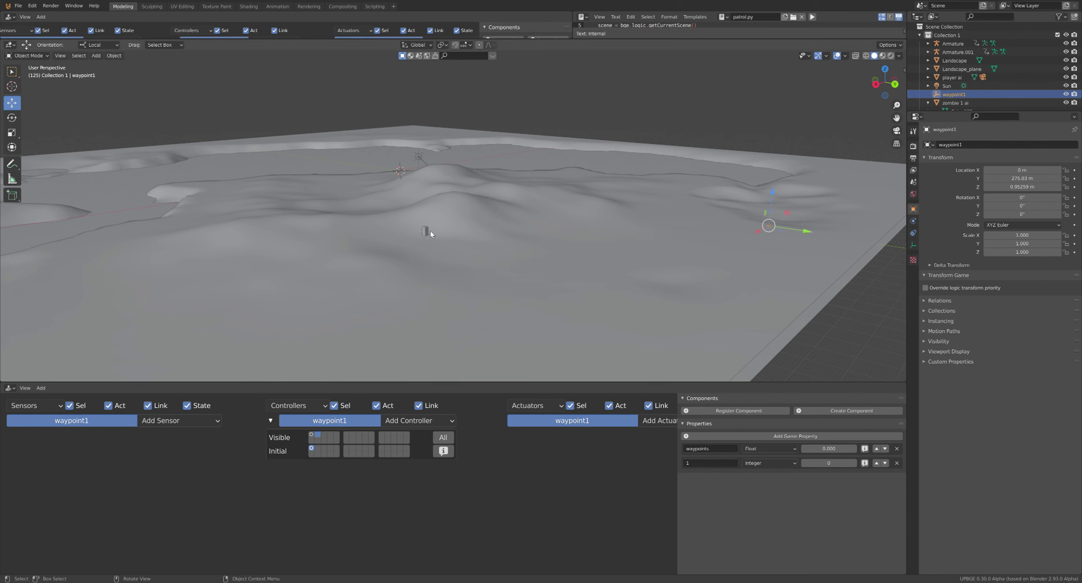
Add a Delay sensor to waypoint1 with a delay of 600.
click(200, 419)
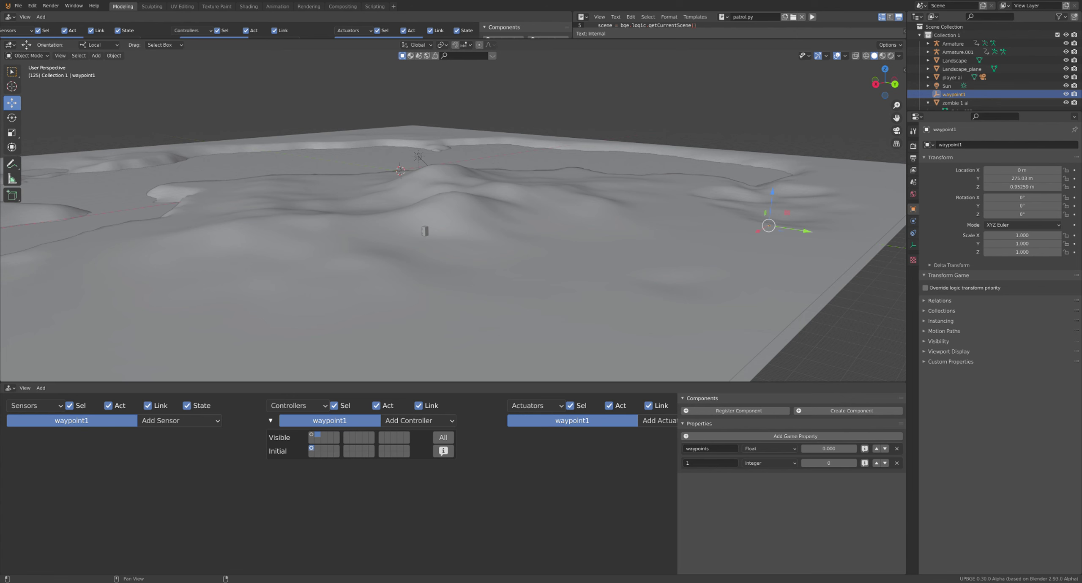
click(178, 420)
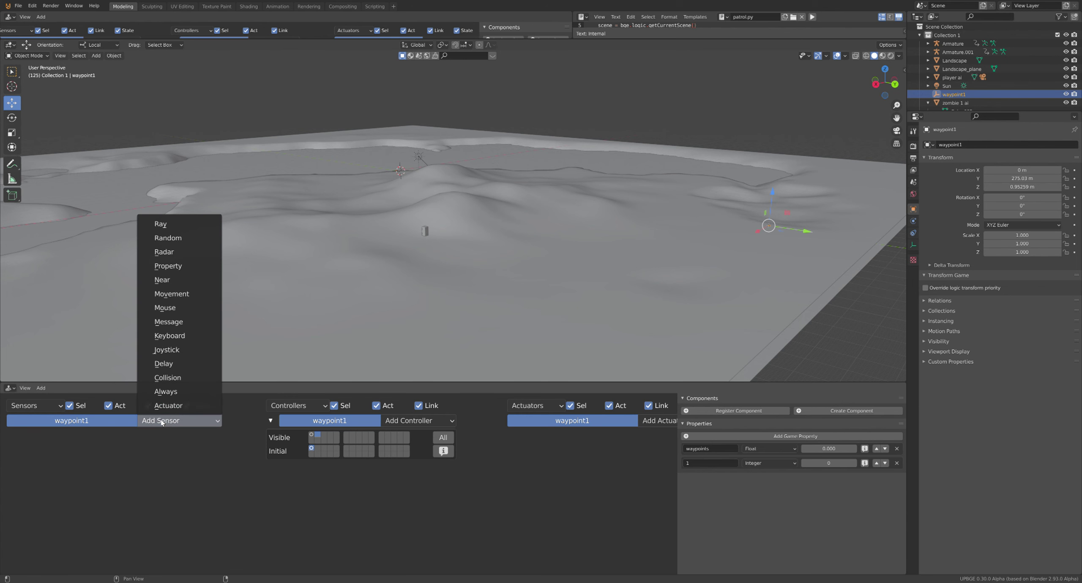
click(175, 368)
click(51, 477)
text(600)
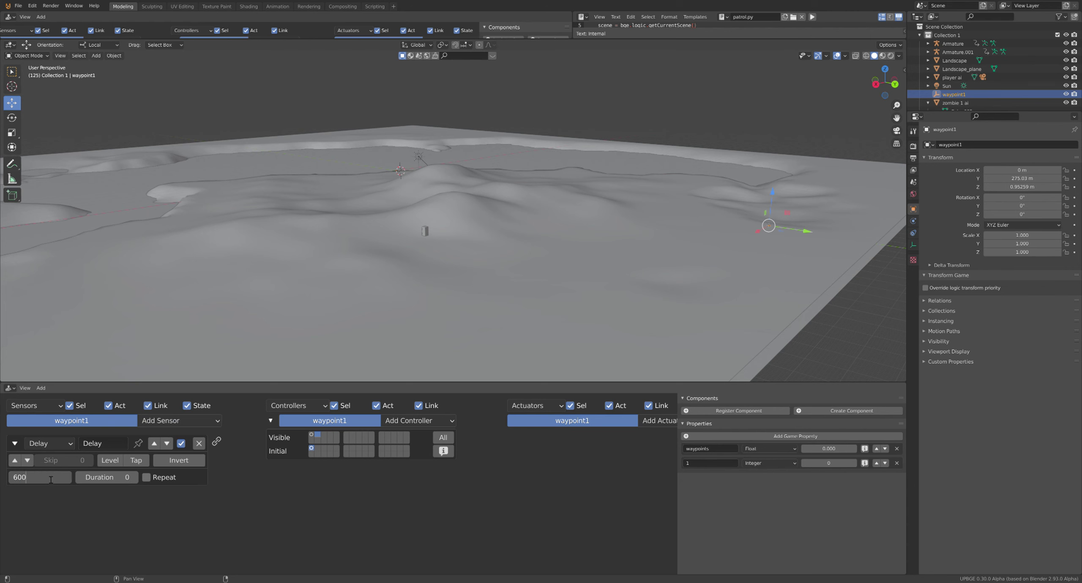
key(Return)
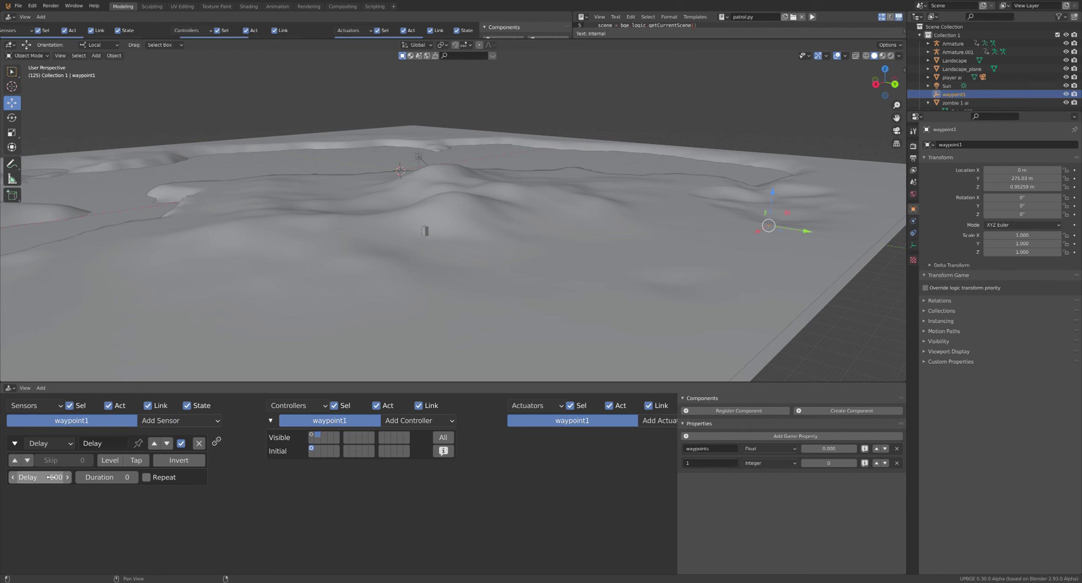
Add a State actuator on the first state, wire the Delay sensor to it, and view state 1.
ctrl+scroll(283, 536, right, 3)
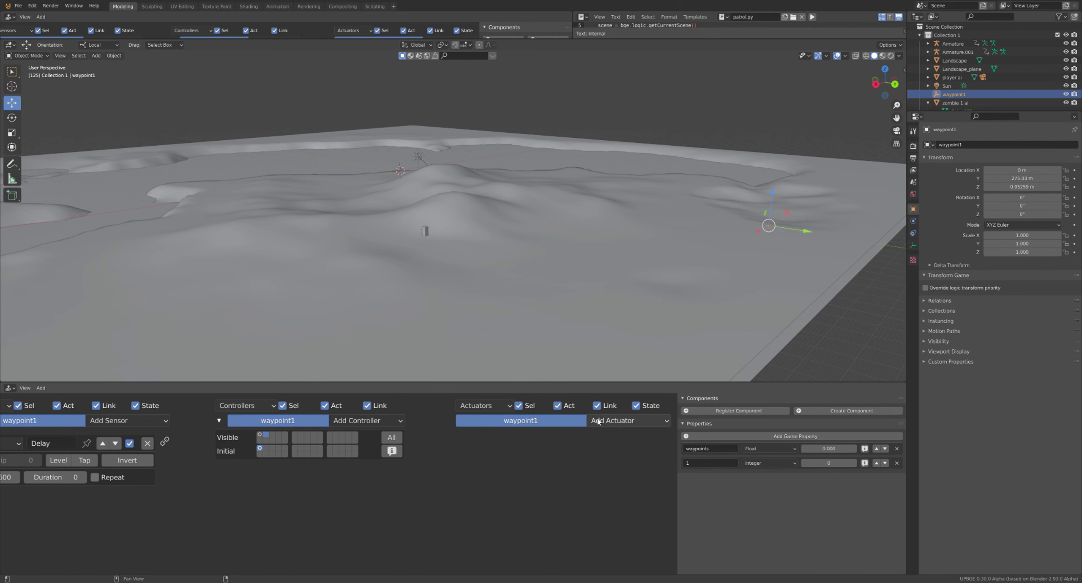
click(588, 419)
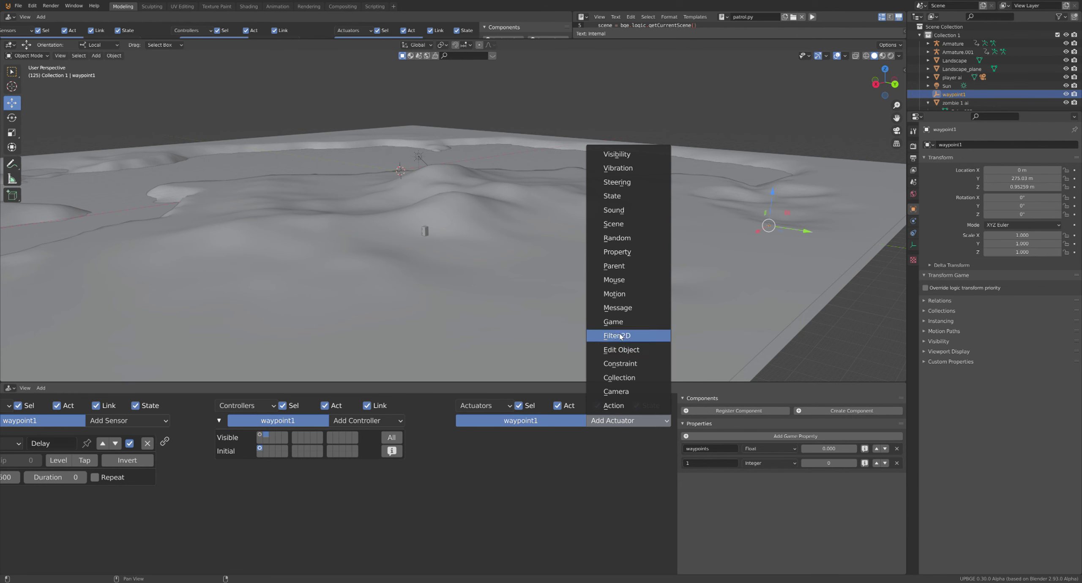
click(619, 196)
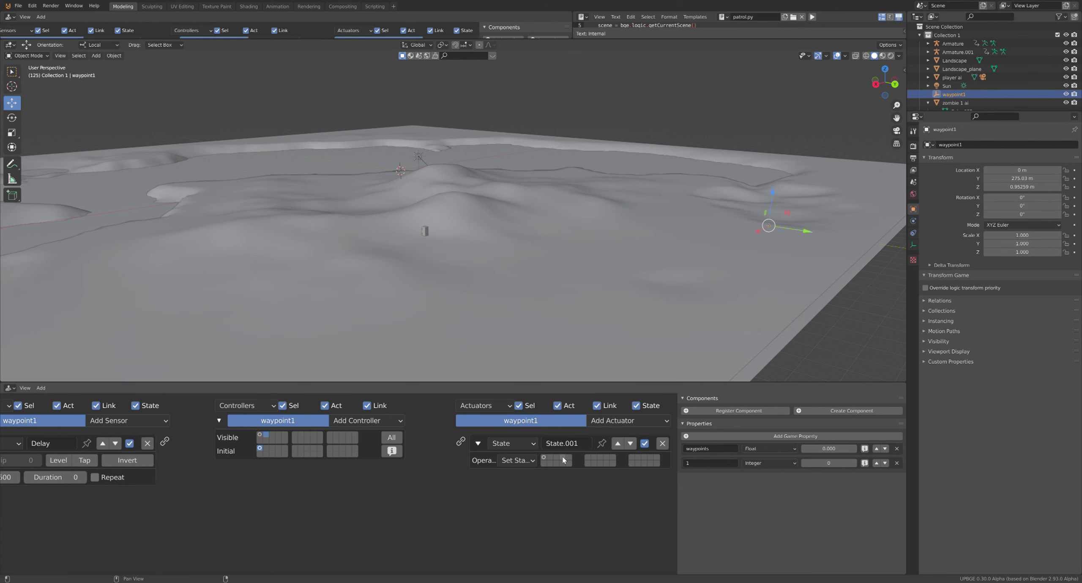
click(547, 458)
drag(165, 443, 461, 443)
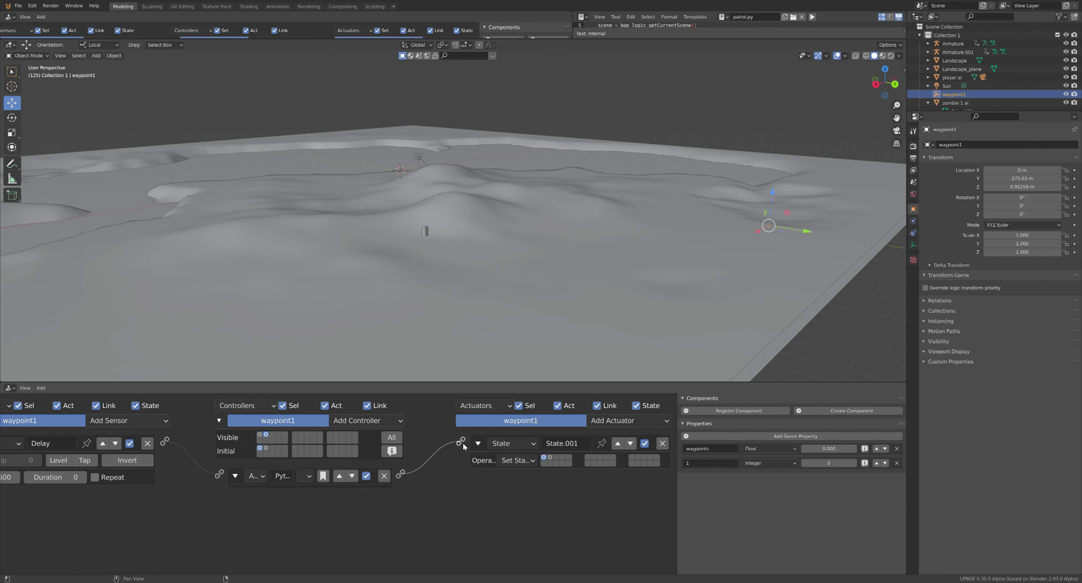
click(260, 435)
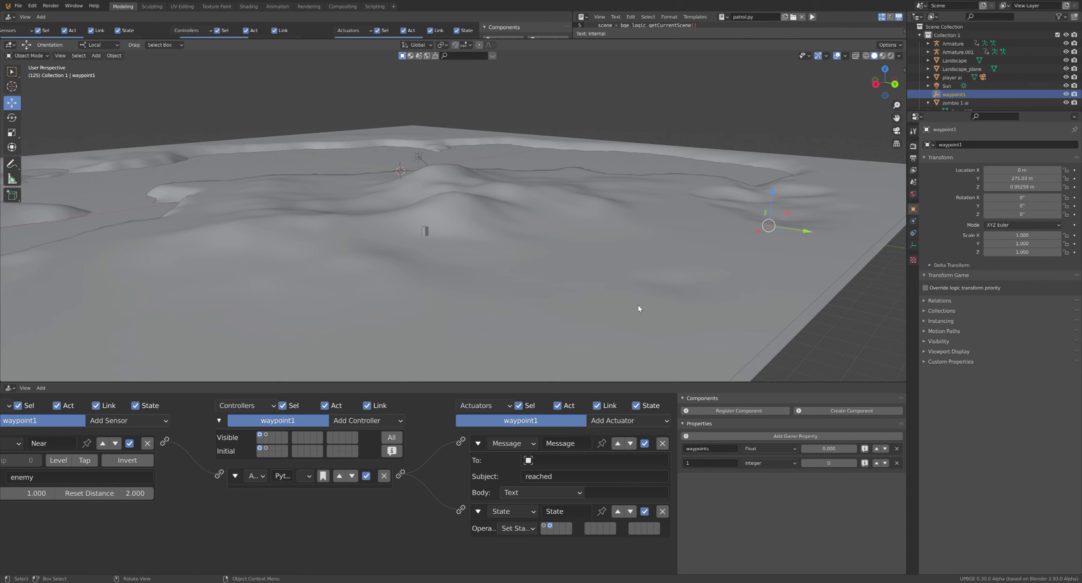
Duplicate waypoint1 along X and move waypoint1 to X -297.88 m near the landscape edge.
key(shift+d)
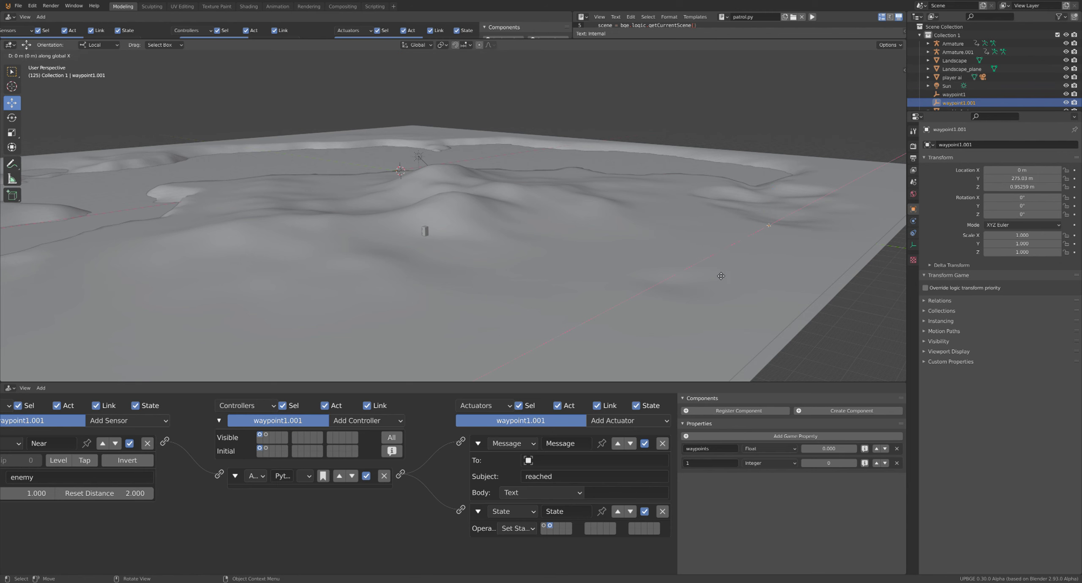
key(x)
click(377, 269)
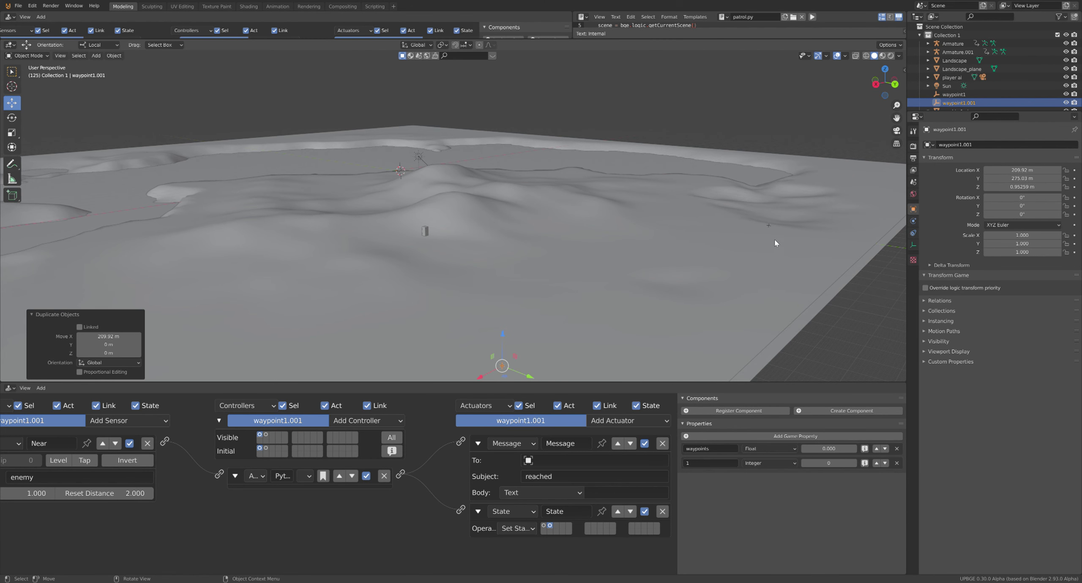
scroll(774, 239, down, 6)
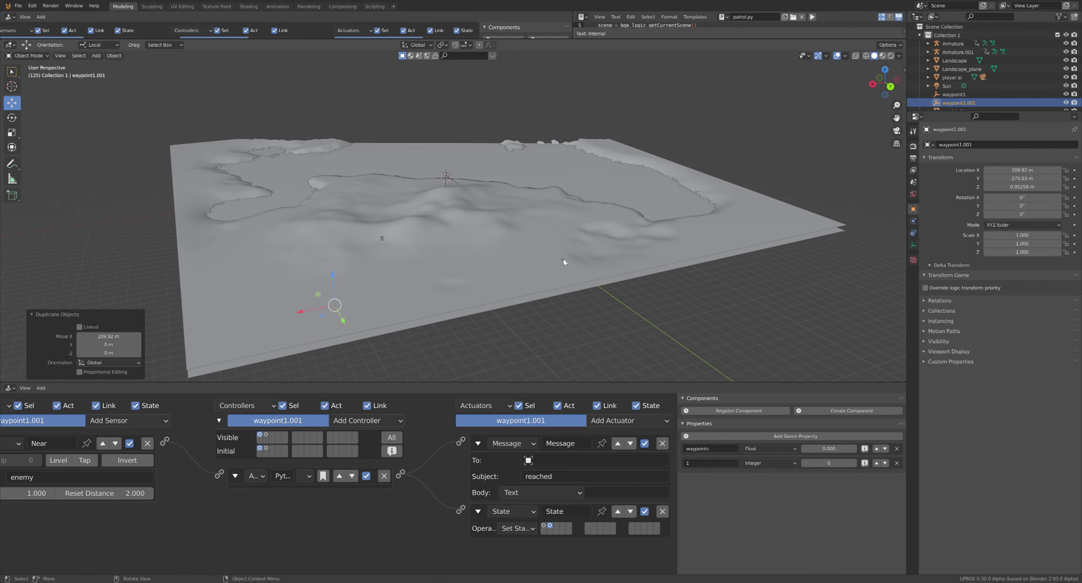
click(563, 259)
key(g)
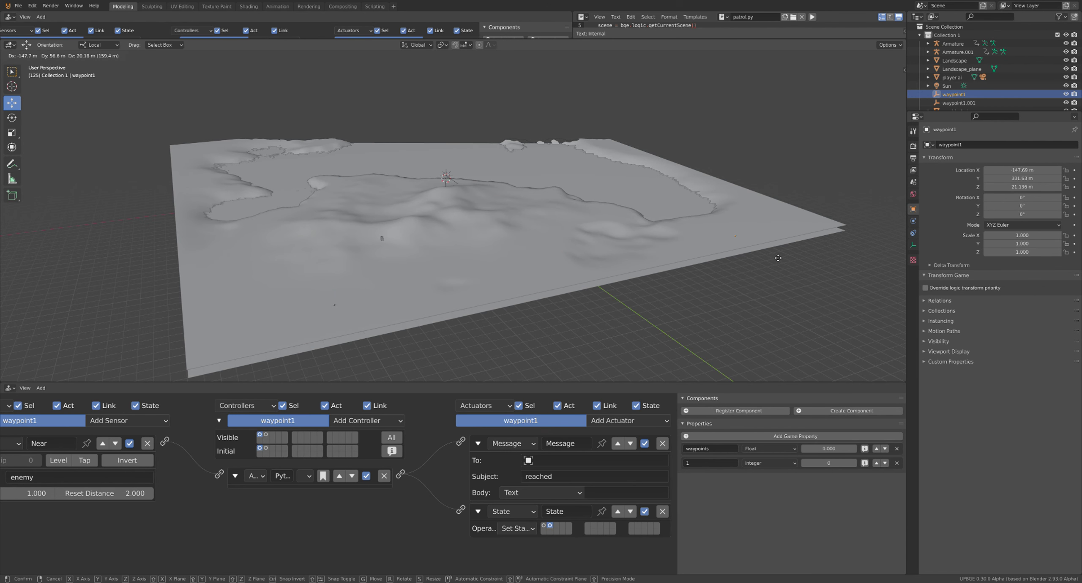
key(x)
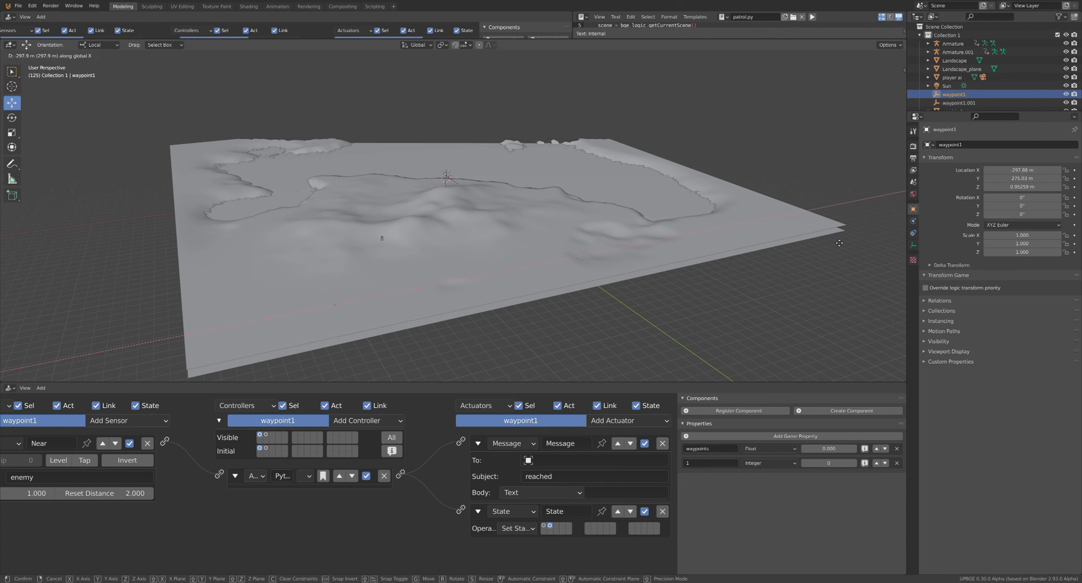
click(839, 243)
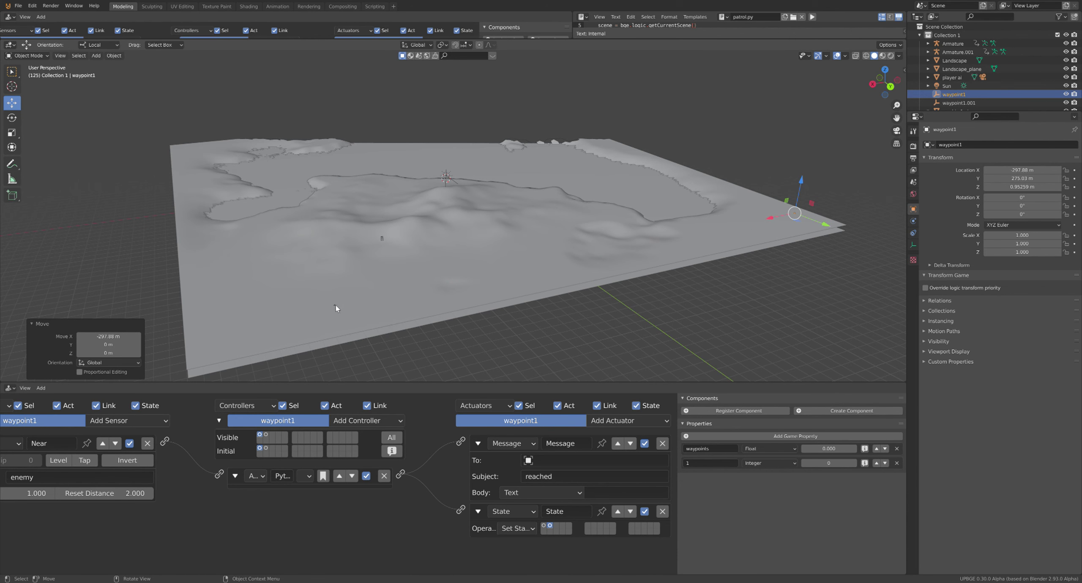
Place waypoint1.001 near the opposite edge at X 296.7 m, then select Landscape_plane.
key(shift+d)
key(x)
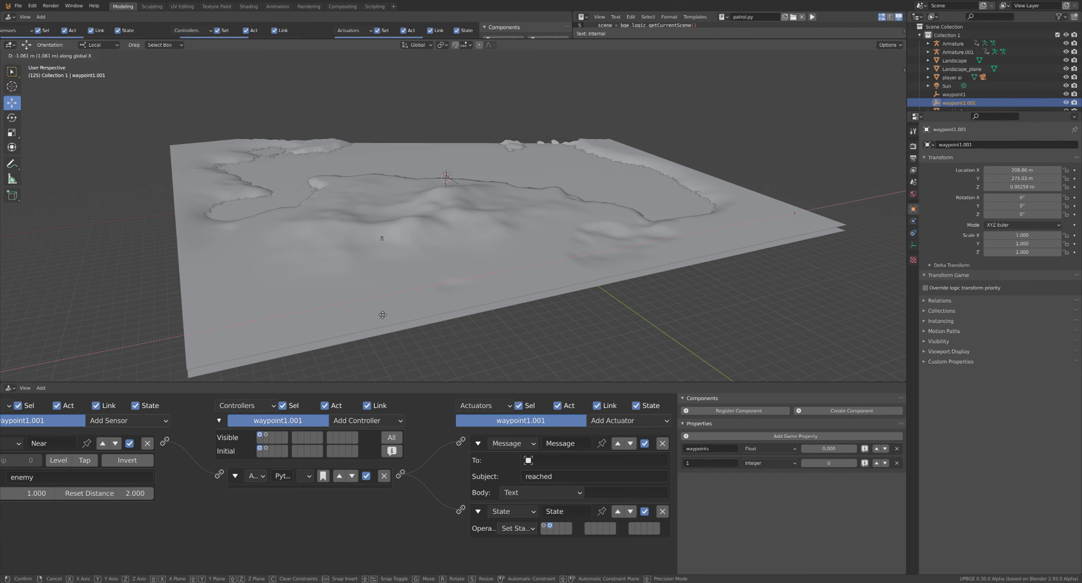
click(255, 354)
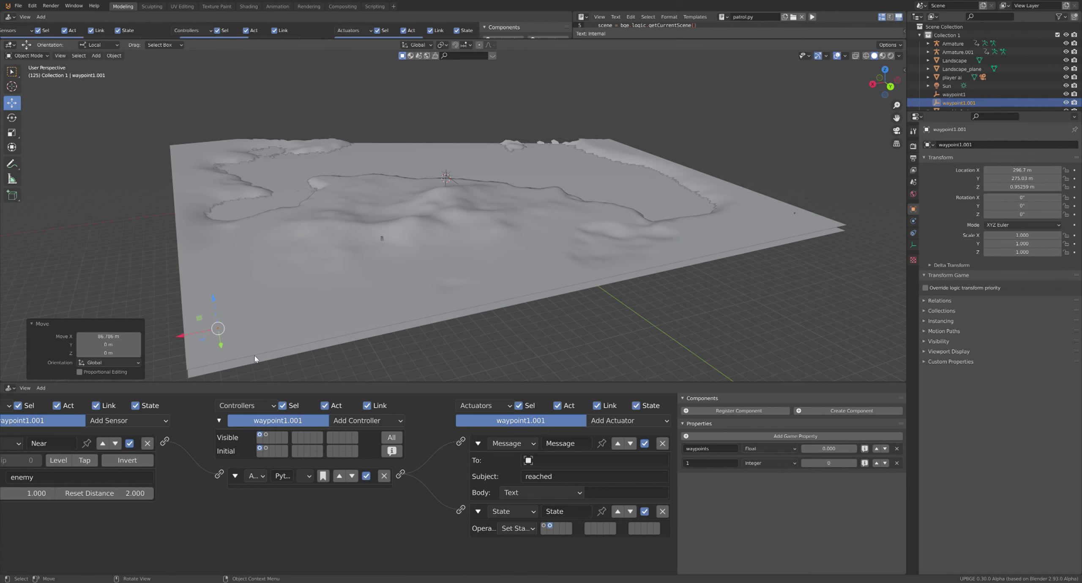
click(256, 360)
click(256, 361)
Scale Landscape_plane up five times, to 1600, using S 5.
text(s)
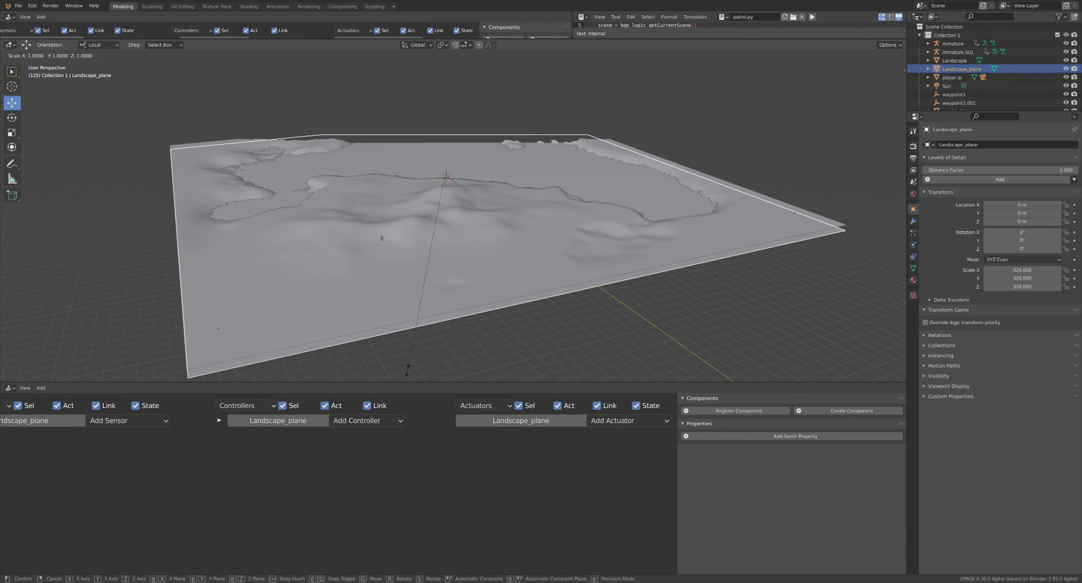
text(5)
key(Return)
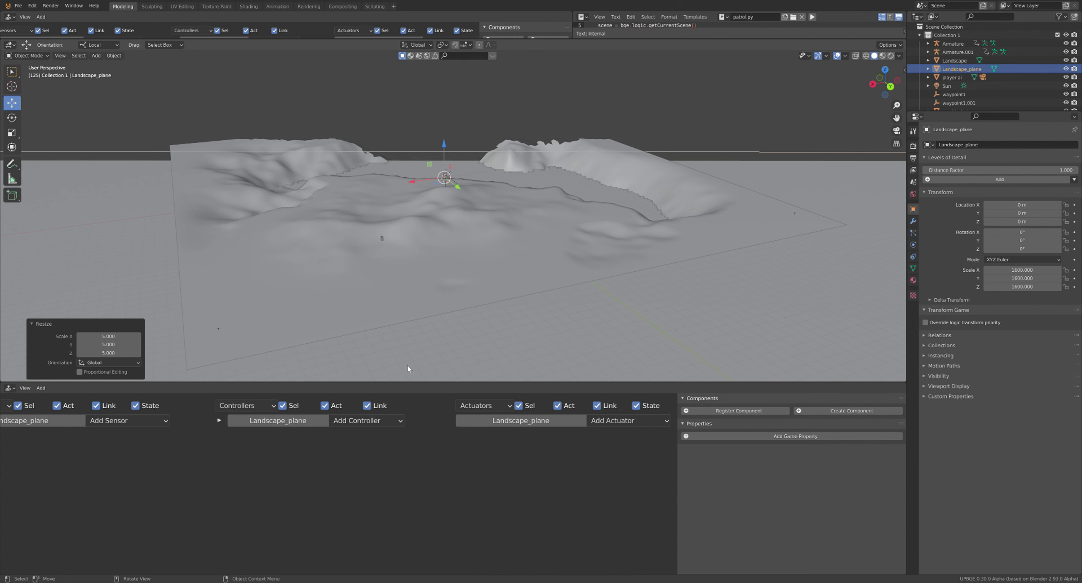
scroll(407, 353, up, 5)
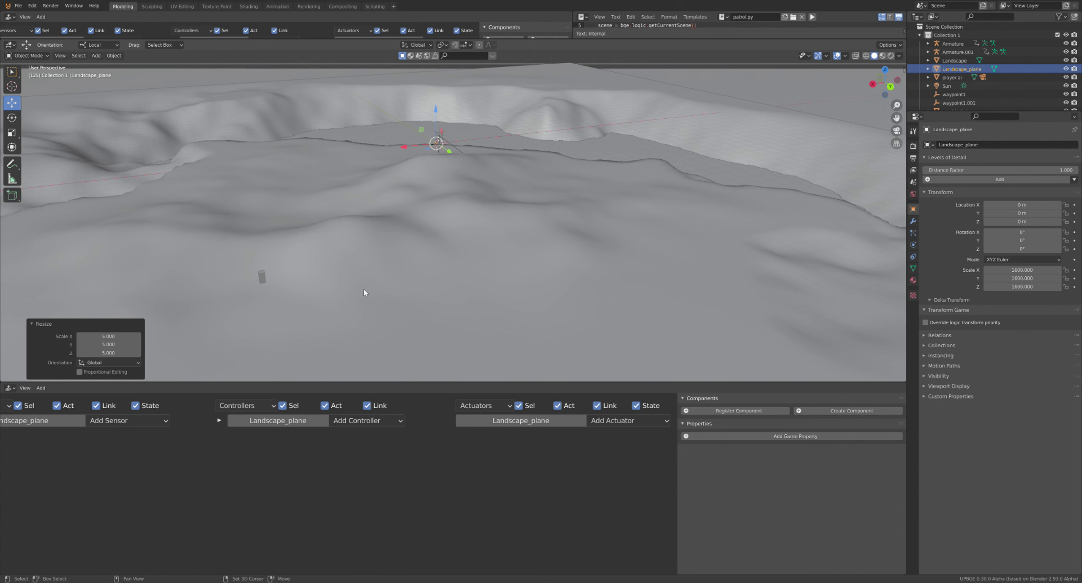
Pan across the ground and select waypoint1.001.
shift+middle_drag(363, 289, 587, 172)
scroll(588, 176, down, 5)
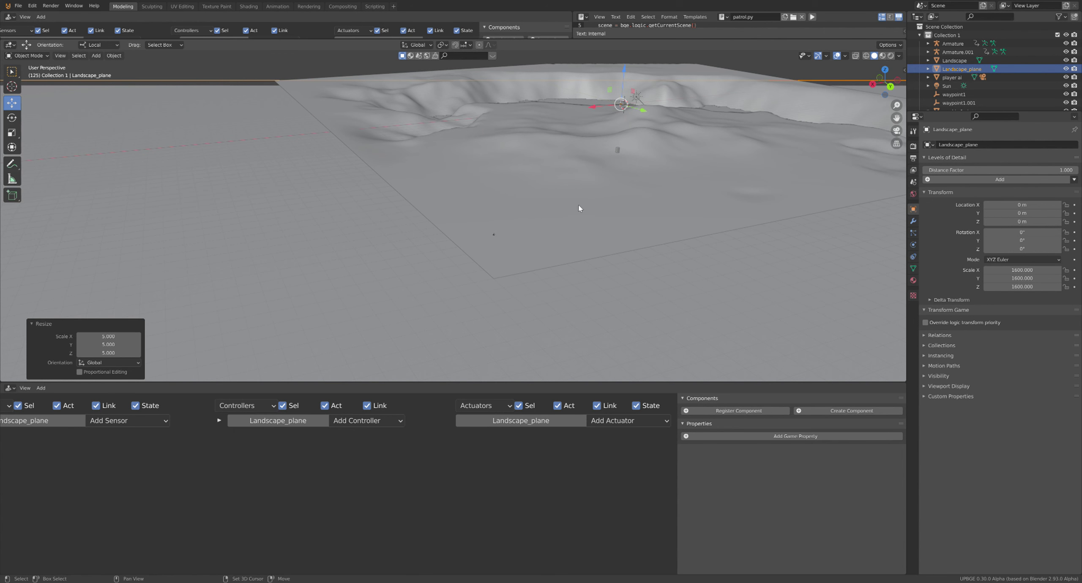
shift+middle_drag(579, 208, 486, 237)
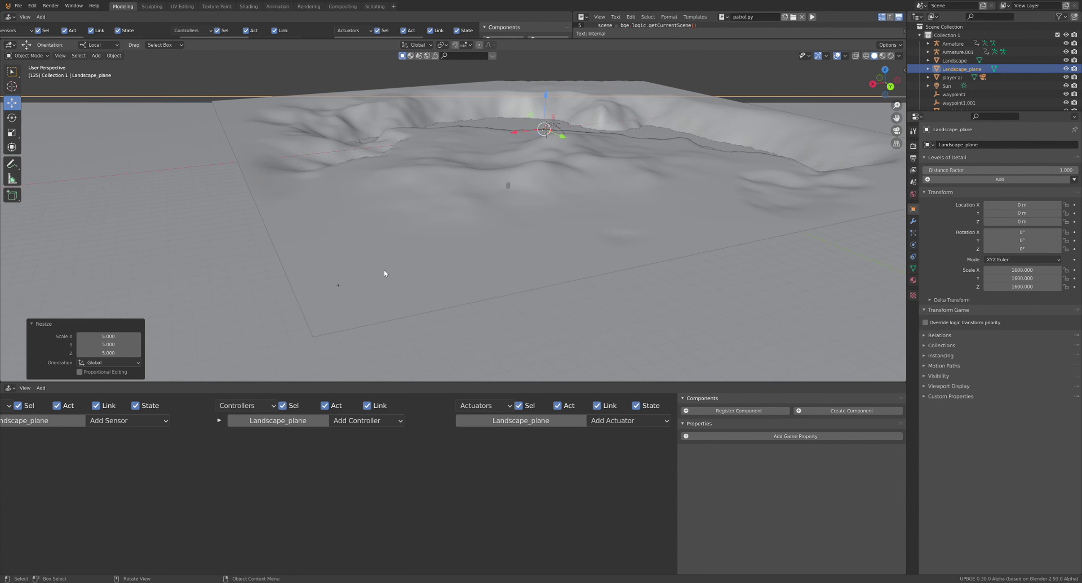
click(336, 284)
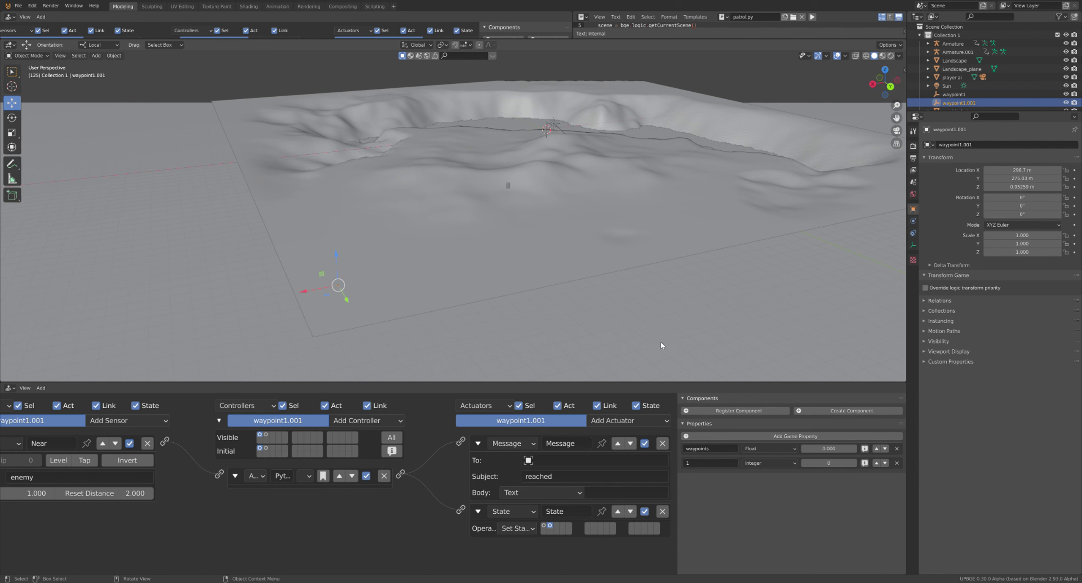
Rename the object waypoint1.001 to waypoint2.
click(977, 145)
key(BackSpace)
key(BackSpace)
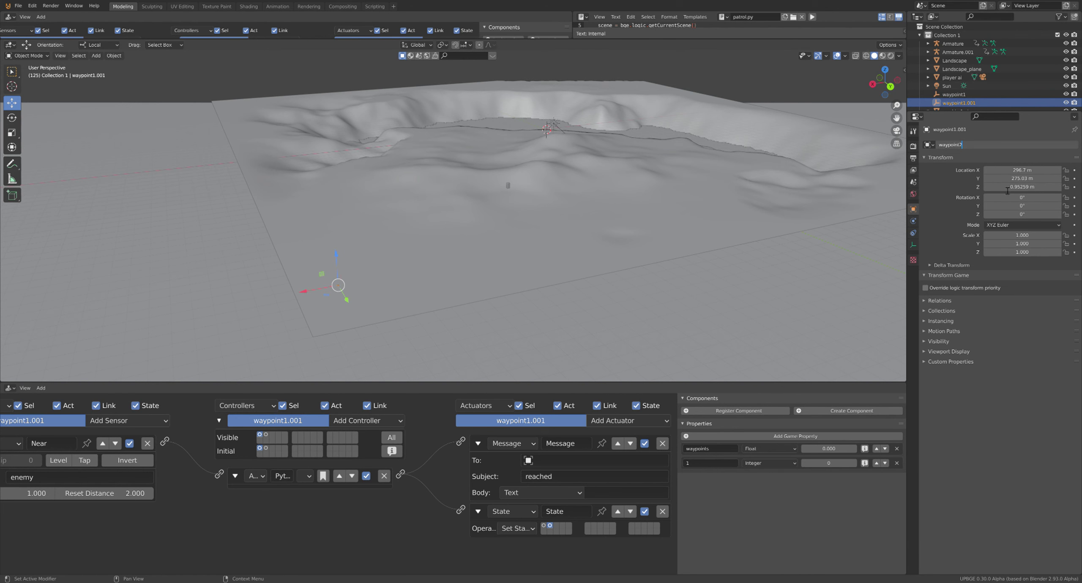
key(Return)
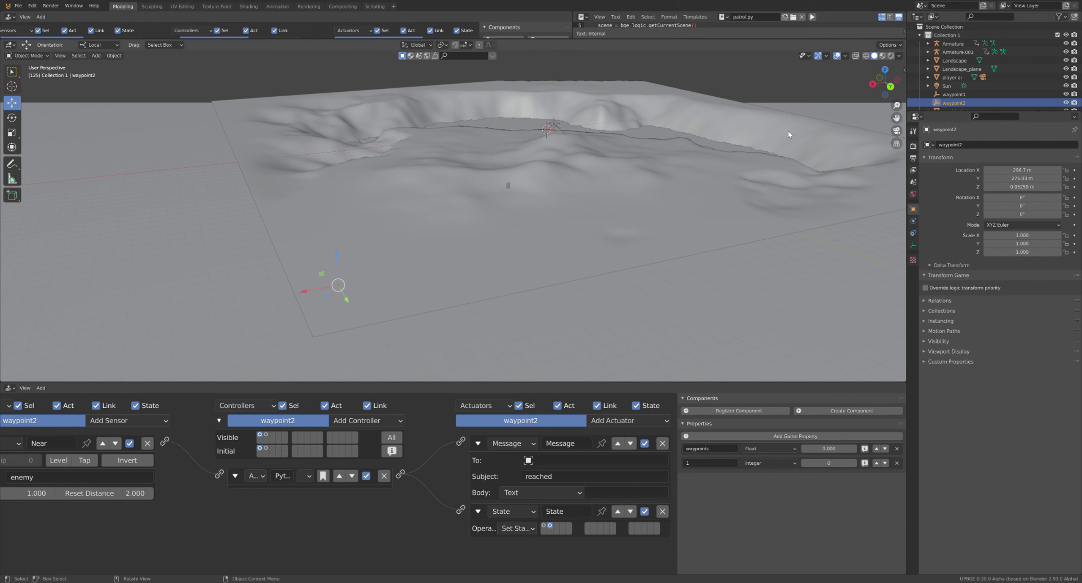
Rename waypoint2's game property from 1 to 2.
click(703, 467)
text(2)
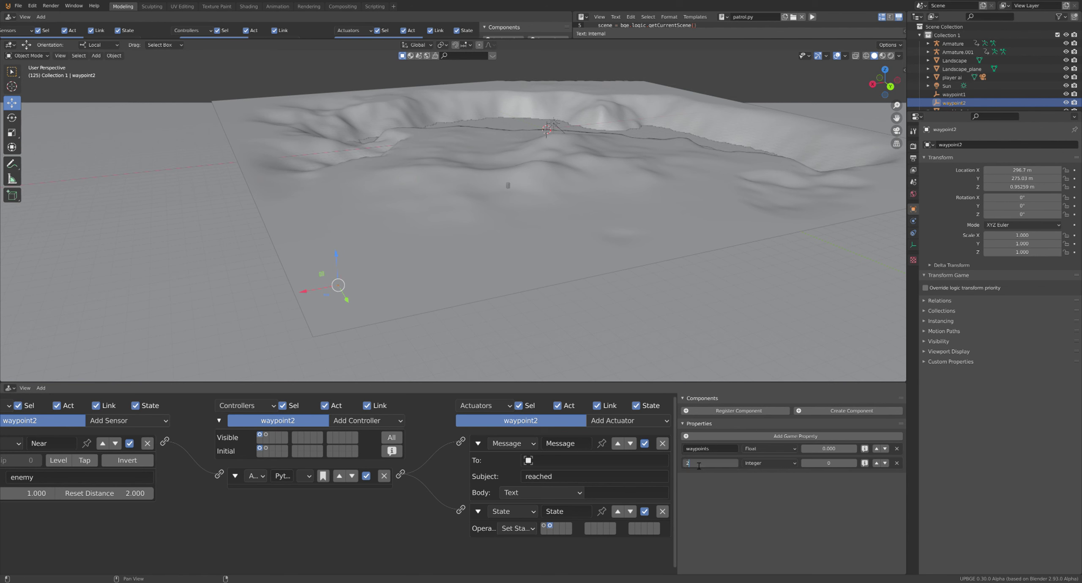
key(Return)
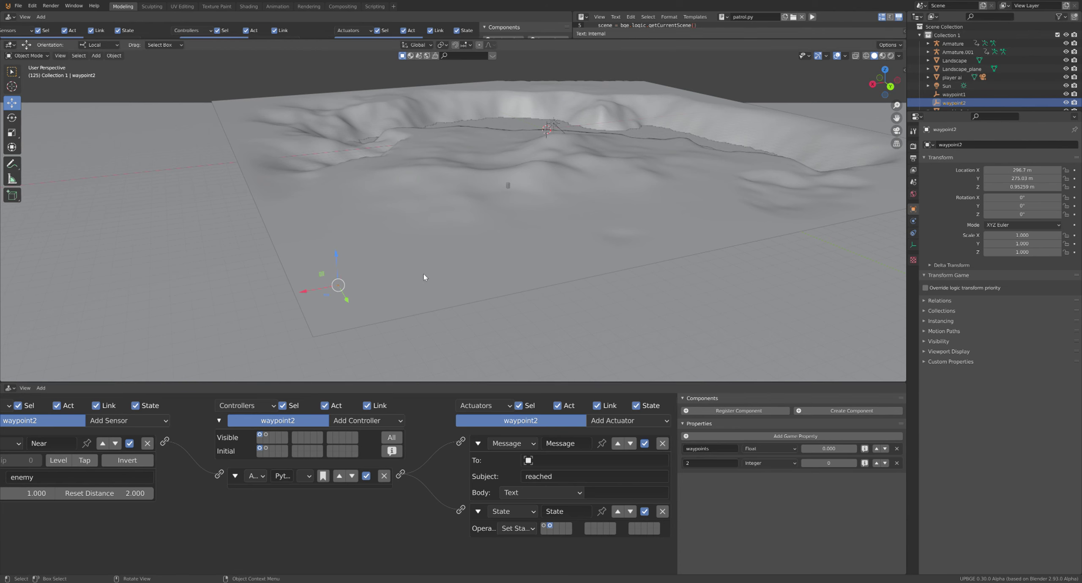
middle_drag(423, 277, 482, 259)
Duplicate waypoint2 and move the copy along Y to -292.02 m.
key(shift+d)
key(x)
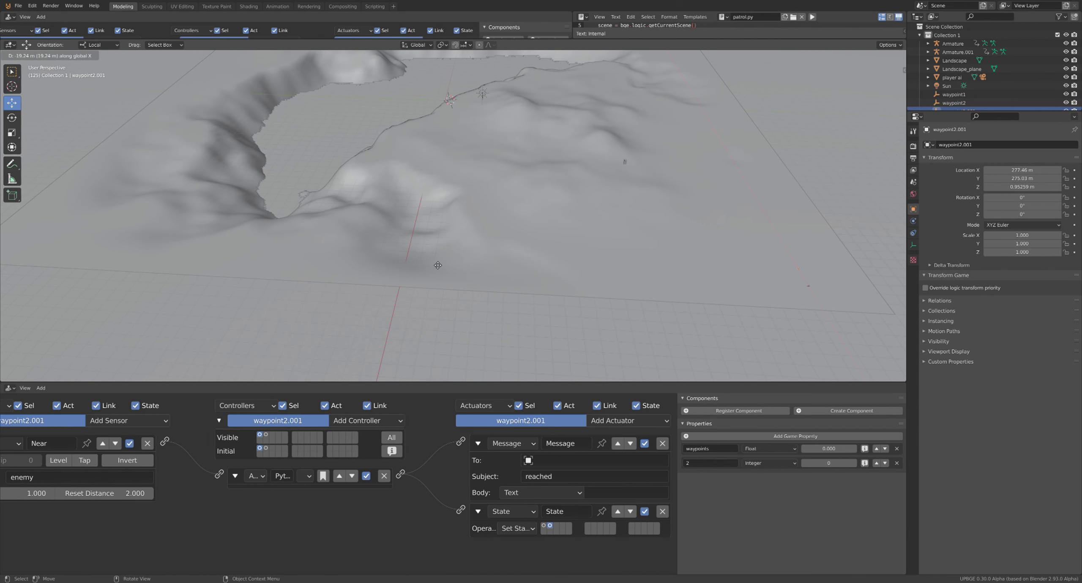
key(y)
right_click(172, 262)
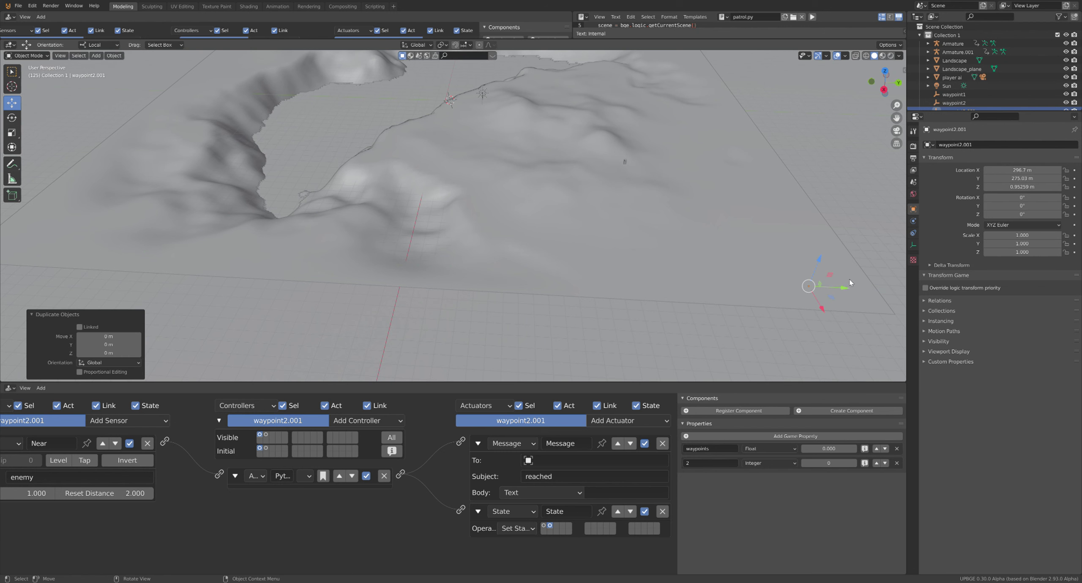
key(g)
key(y)
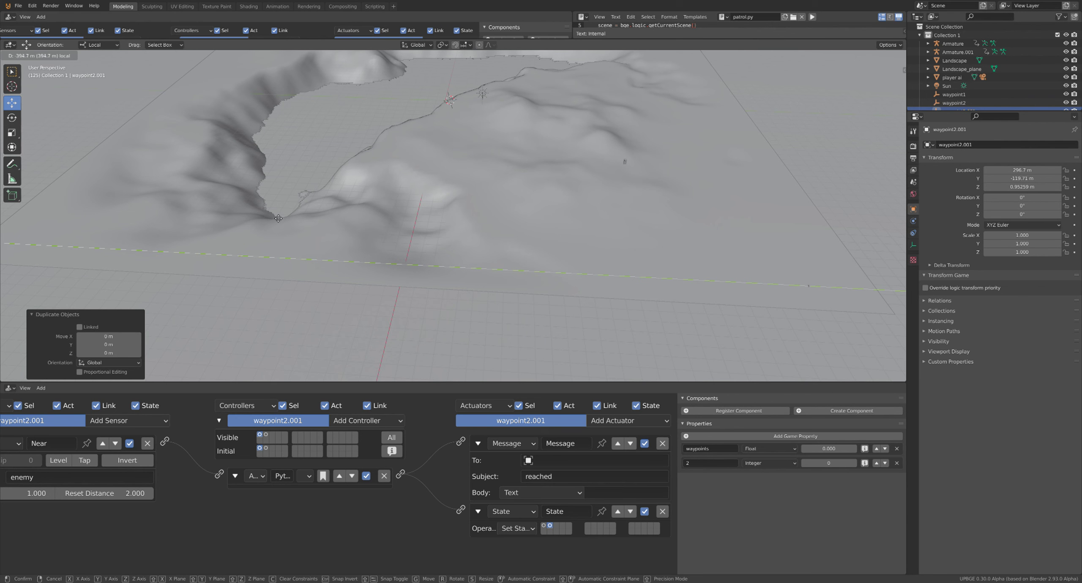
click(78, 211)
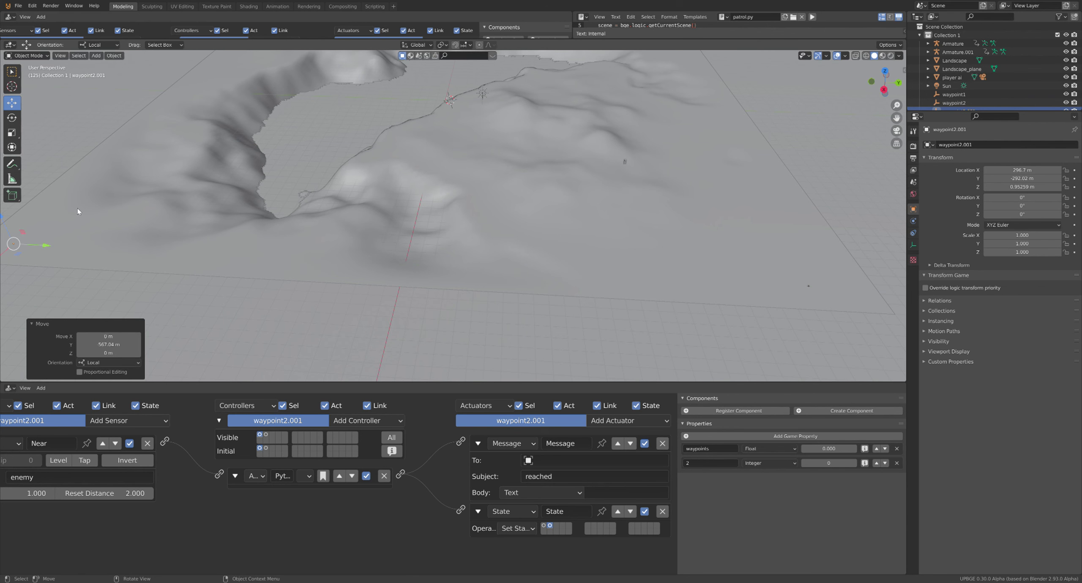
Rename the copy waypoint3 and its game property to 3.
click(979, 145)
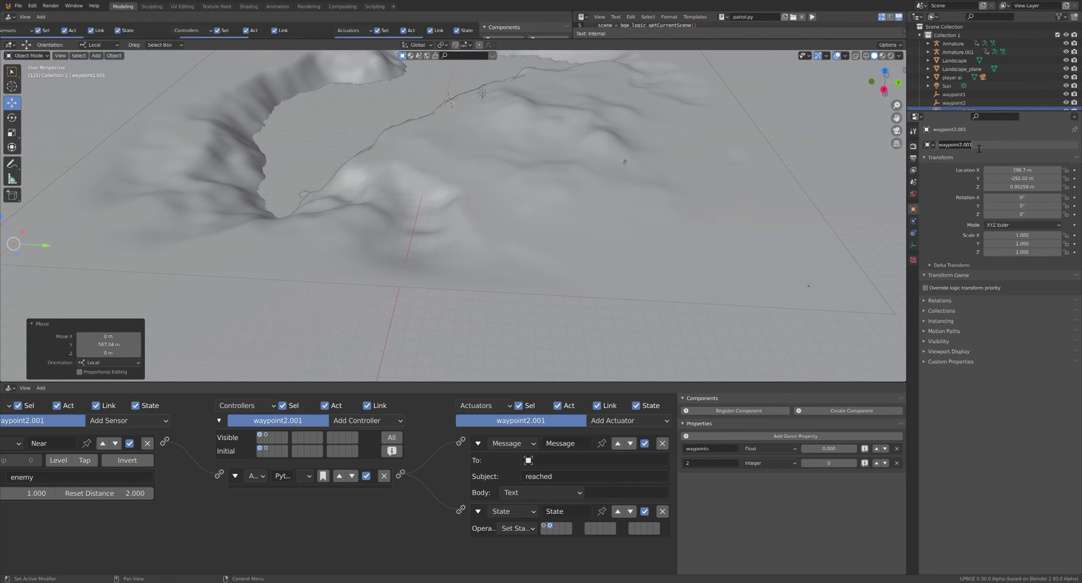
key(End)
key(BackSpace)
key(BackSpace)
key(BackSpace)
text(3)
key(Return)
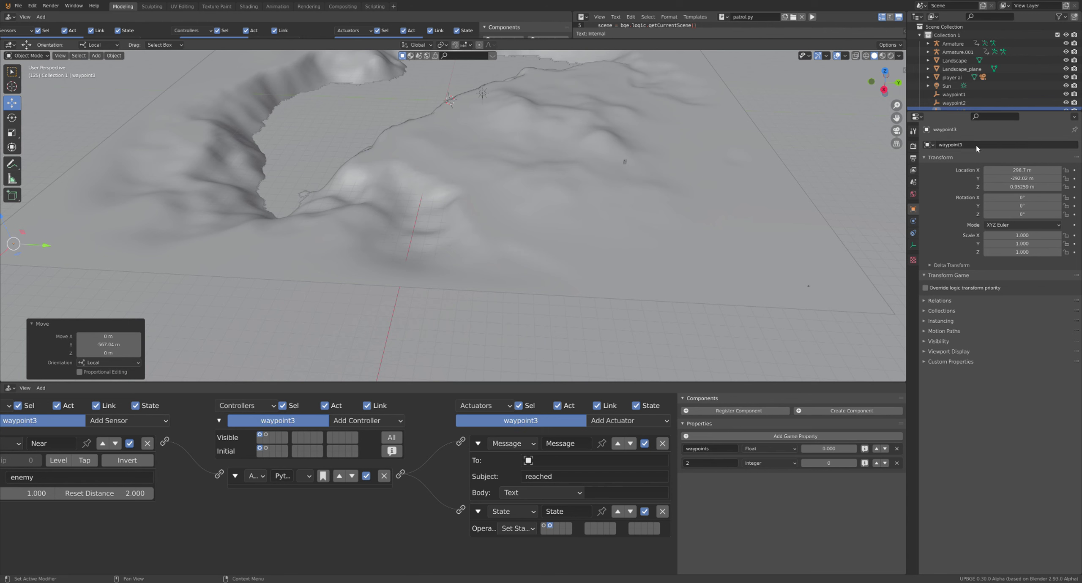
click(717, 464)
text(3)
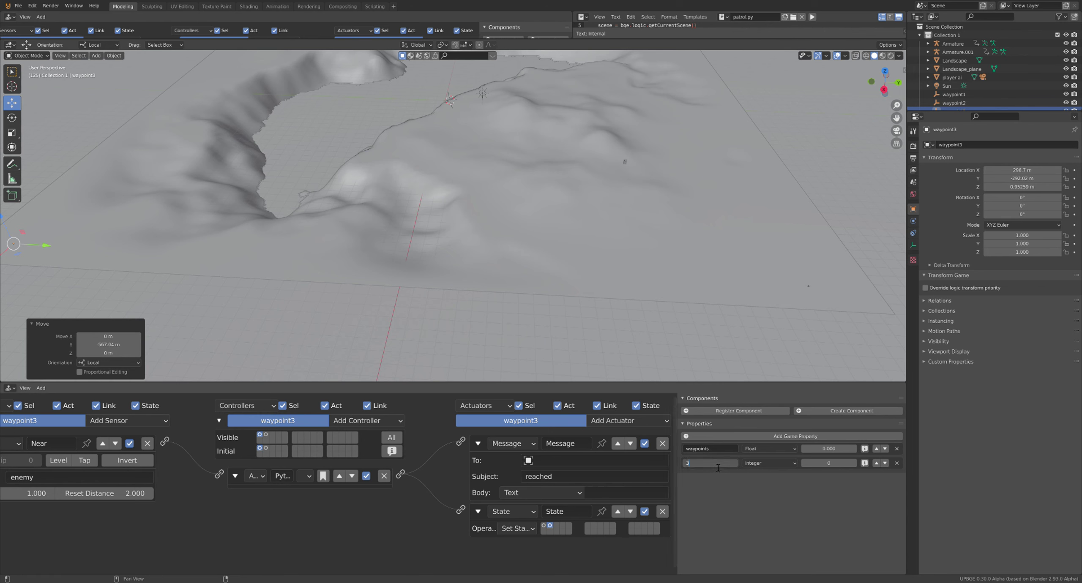
key(Return)
Duplicate waypoint3 and start moving the new copy along X.
middle_drag(408, 326, 431, 248)
scroll(322, 252, down, 2)
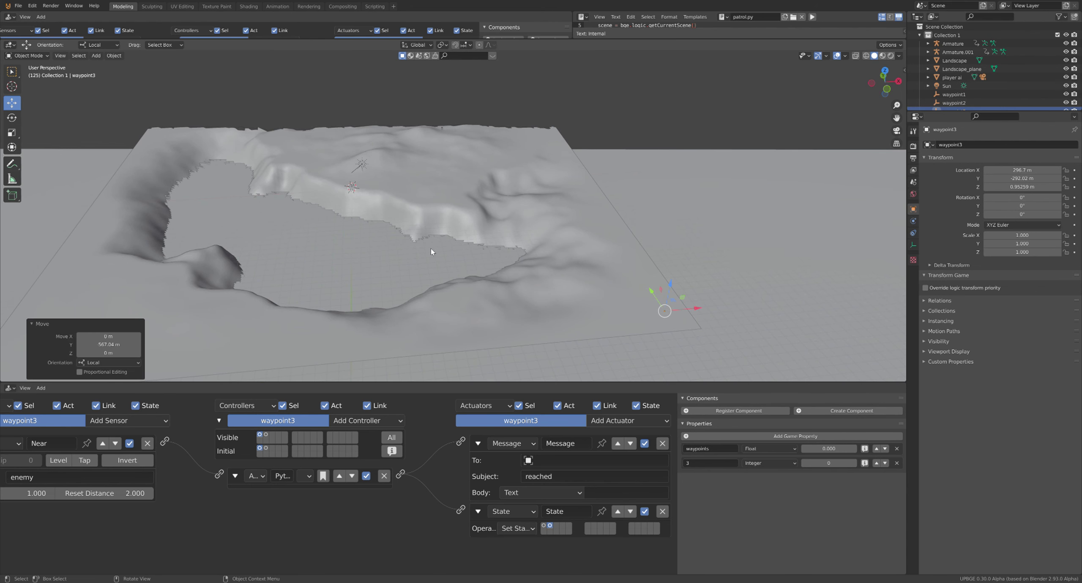
key(shift+d)
key(x)
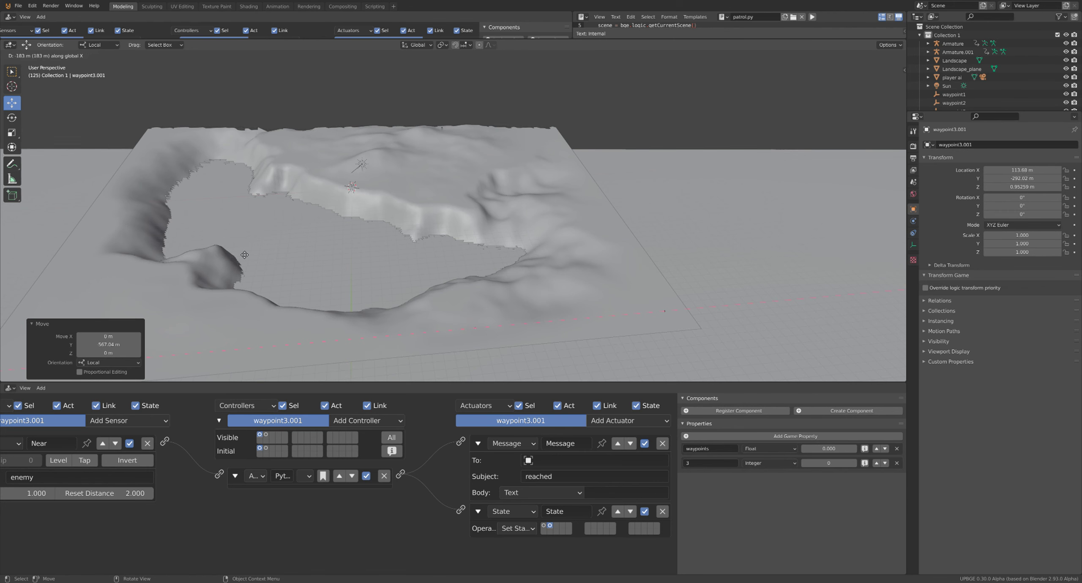
Move the waypoint3 copy further left along X to -268.45 m.
click(69, 261)
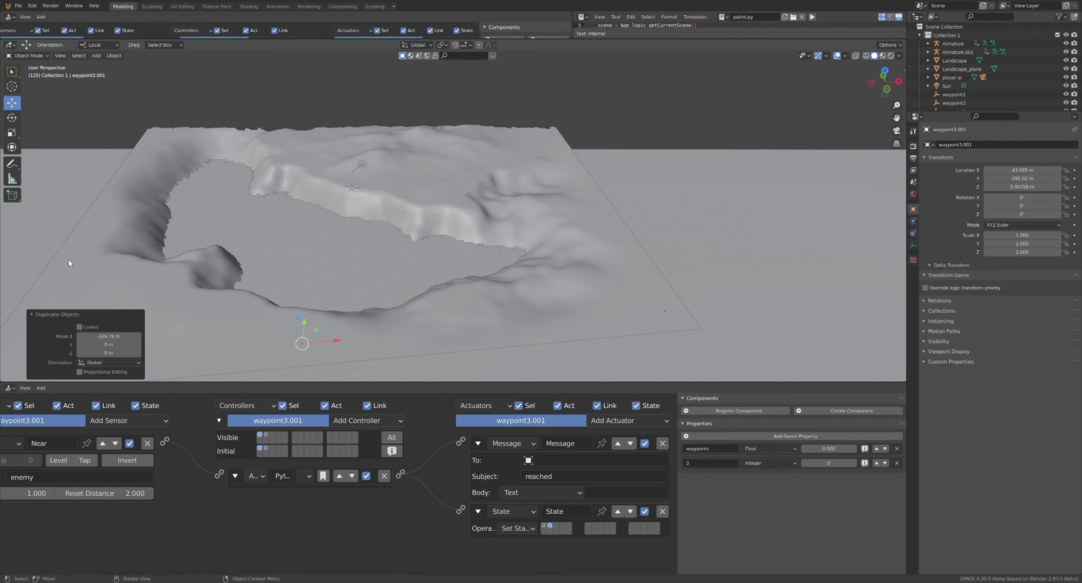
shift+middle_drag(228, 253, 587, 179)
key(g)
key(x)
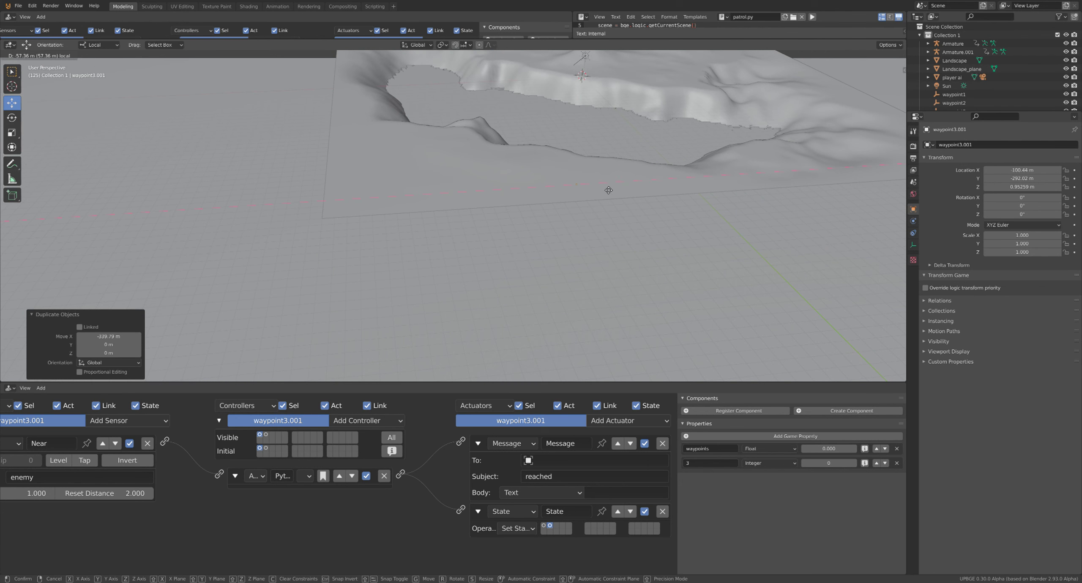
click(418, 196)
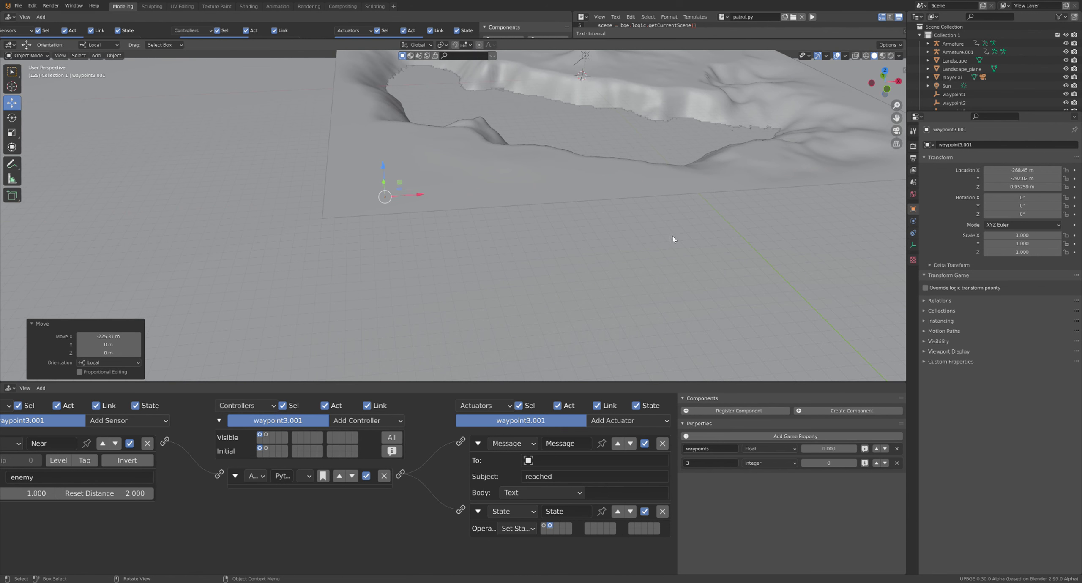
Rename waypoint3.001 to waypoint4 with game property 4.
click(988, 146)
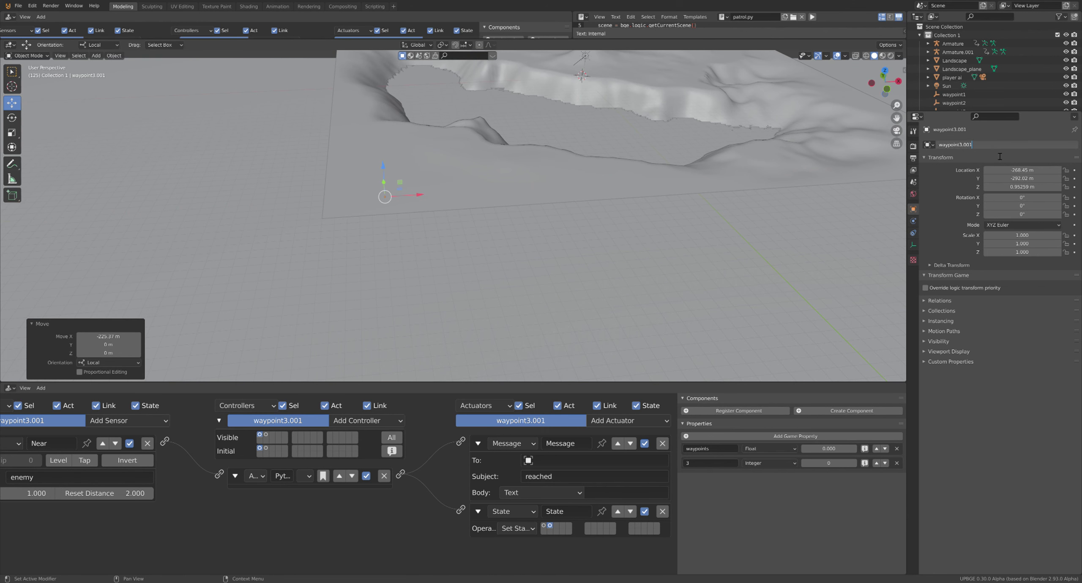
key(BackSpace)
key(BackSpace)
key(BackSpace)
key(BackSpace)
key(BackSpace)
key(Return)
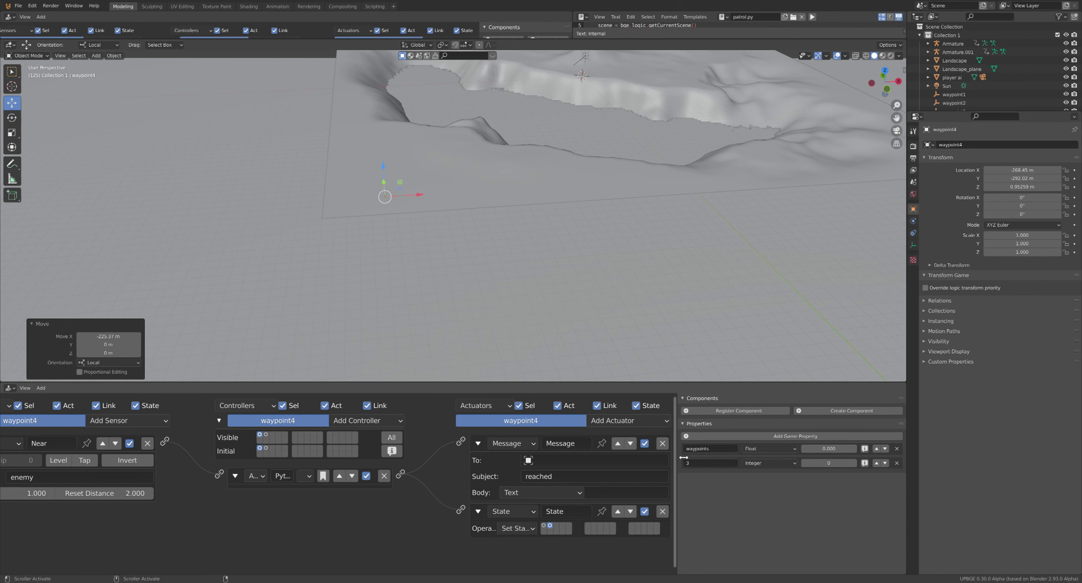
click(703, 464)
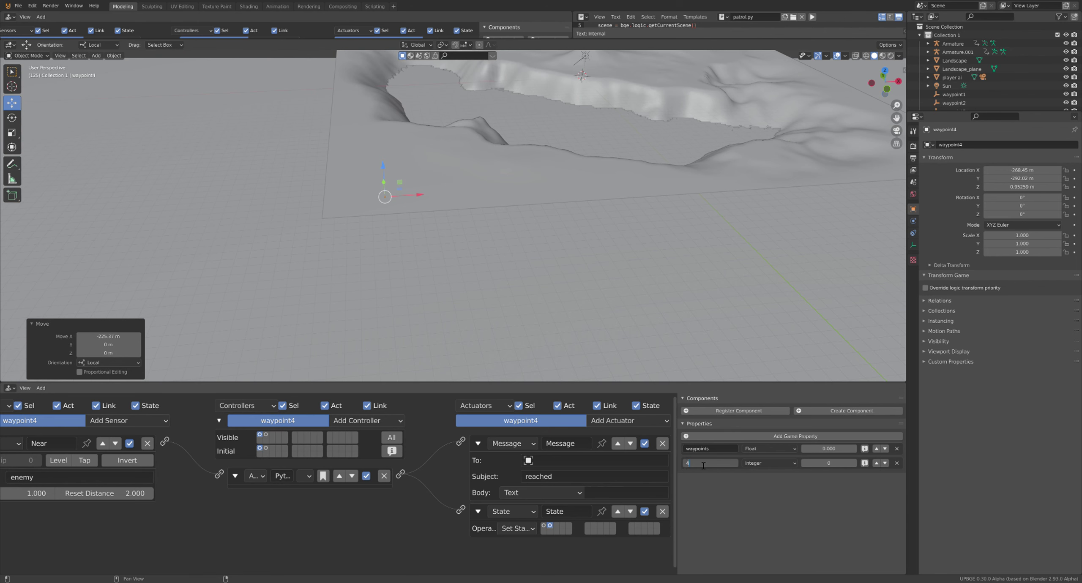
text(4)
key(Return)
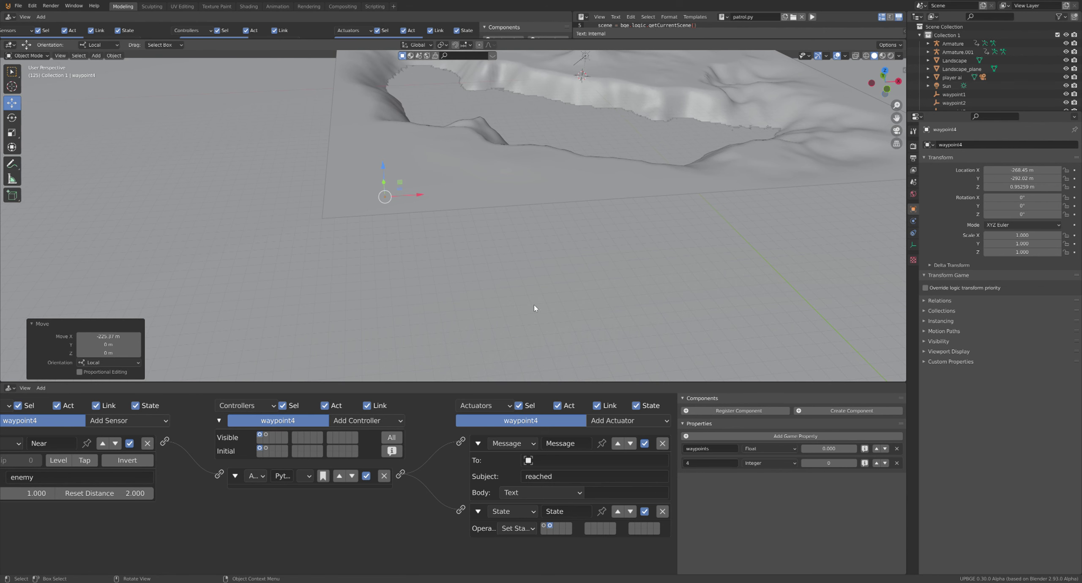
middle_drag(596, 236, 512, 242)
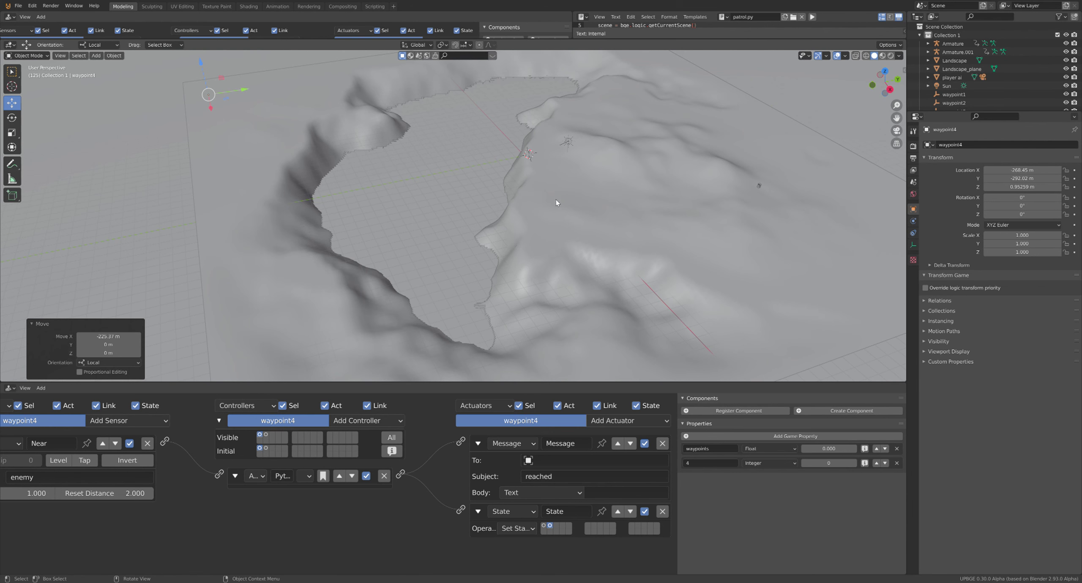
Duplicate waypoint4 and snap the copy to a 3D cursor placed on the terrain.
click(12, 87)
click(571, 180)
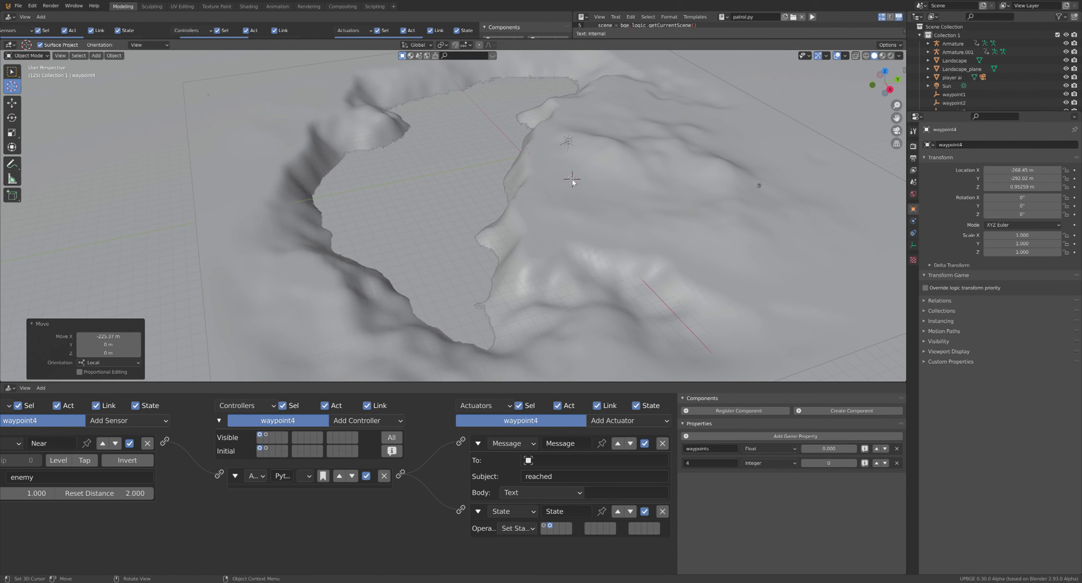
click(12, 102)
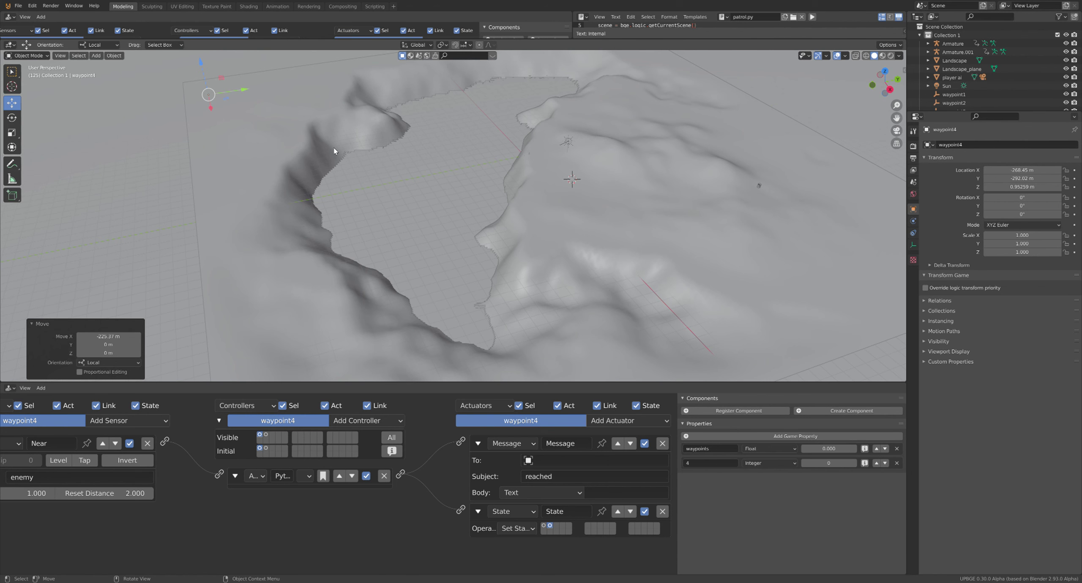
key(shift+d)
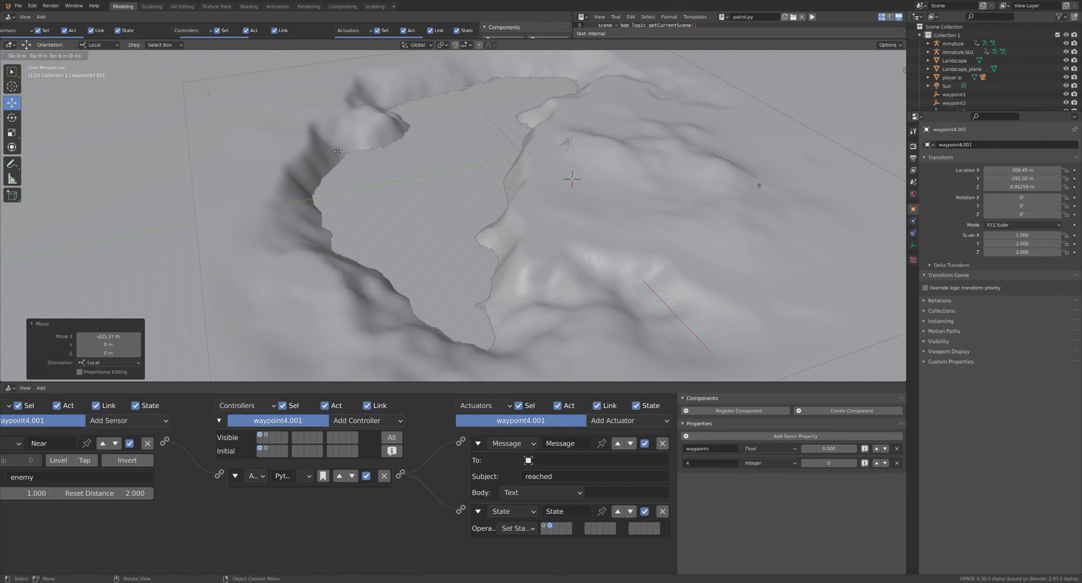
right_click(334, 148)
key(shift+s)
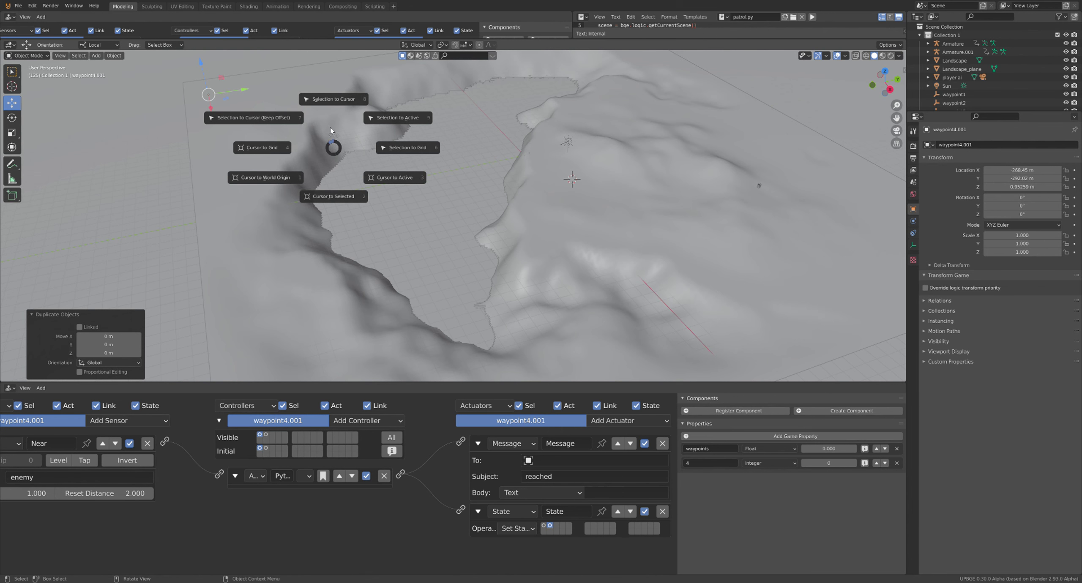
click(334, 135)
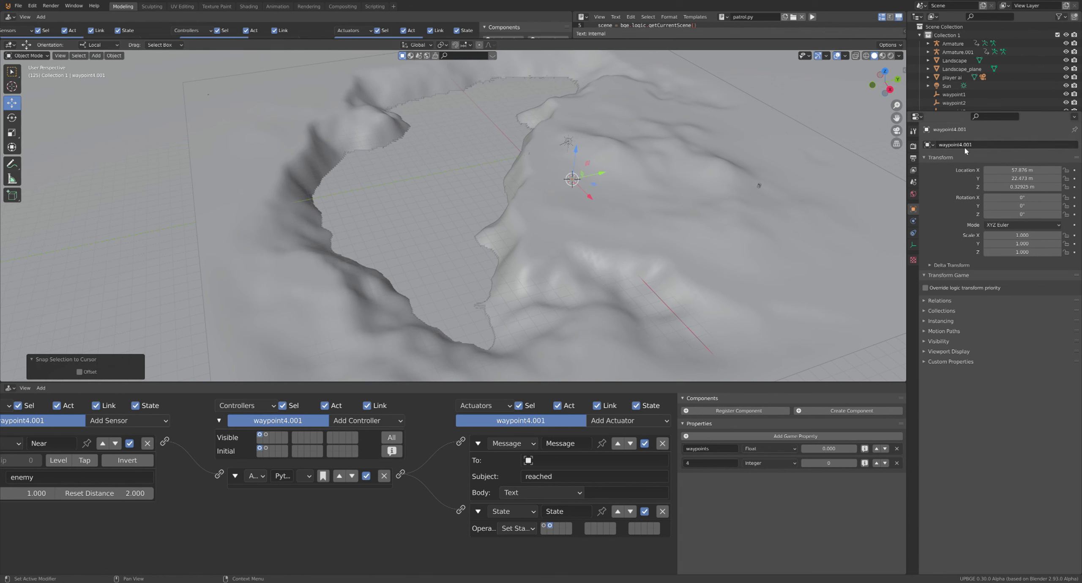
Rename waypoint4.001 to waypoint5 with game property 5.
click(992, 144)
key(End)
key(BackSpace)
key(BackSpace)
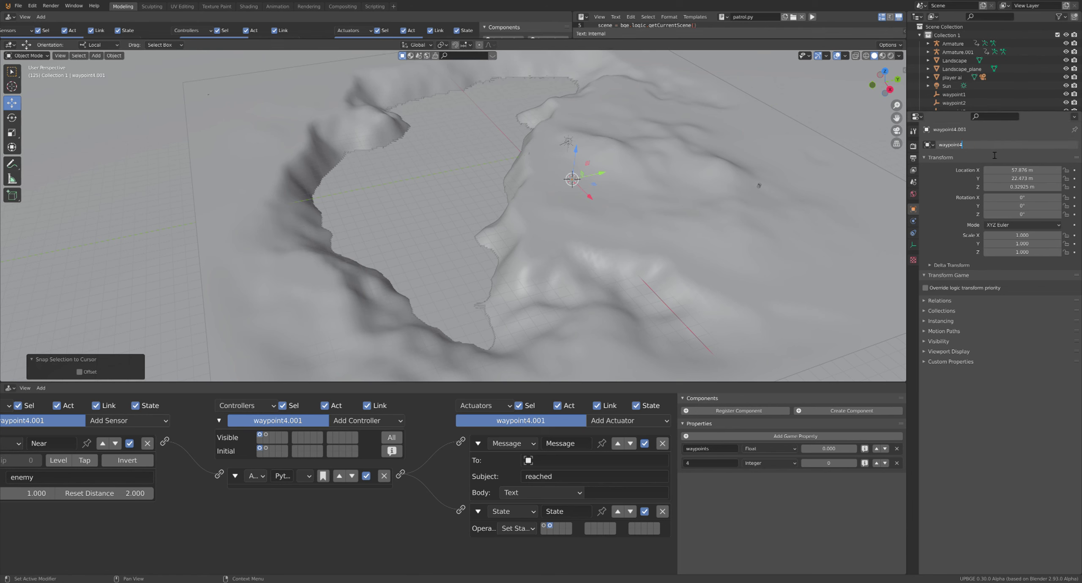
key(Return)
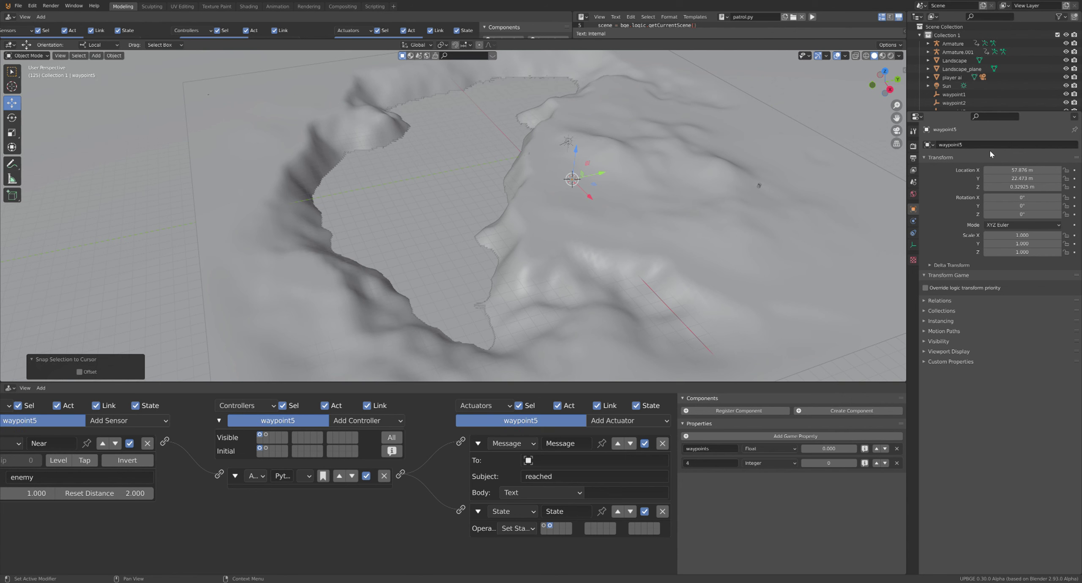
click(713, 464)
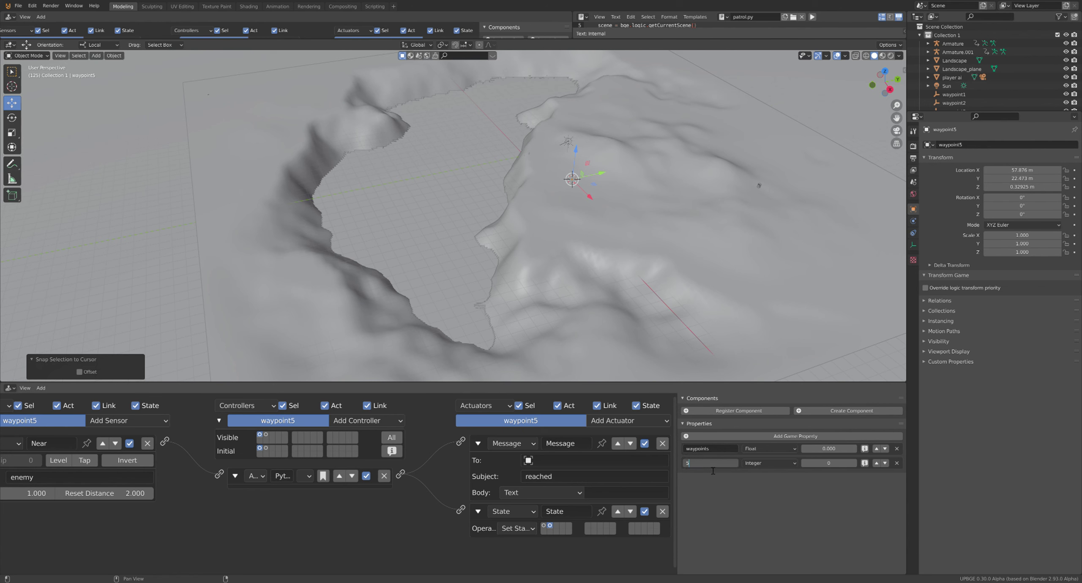
text(5)
key(Return)
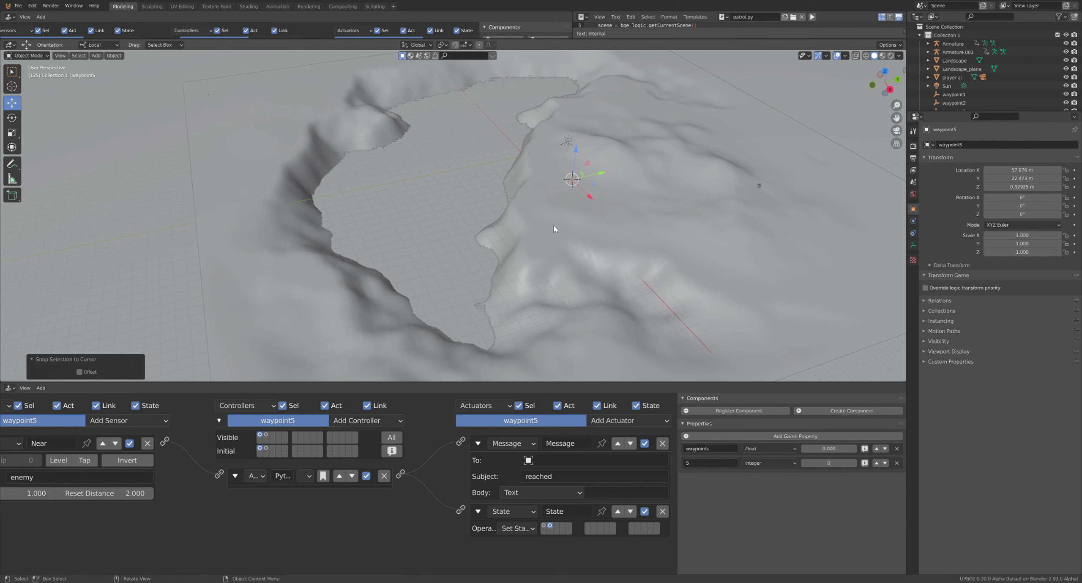
shift+middle_drag(585, 208, 483, 260)
scroll(482, 260, up, 10)
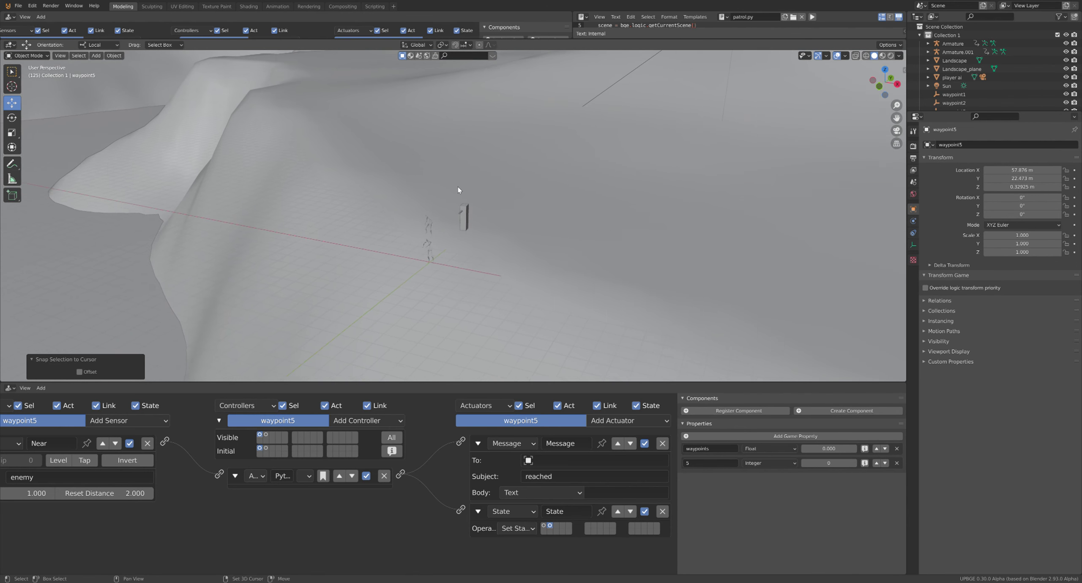
scroll(461, 193, down, 10)
scroll(463, 188, up, 6)
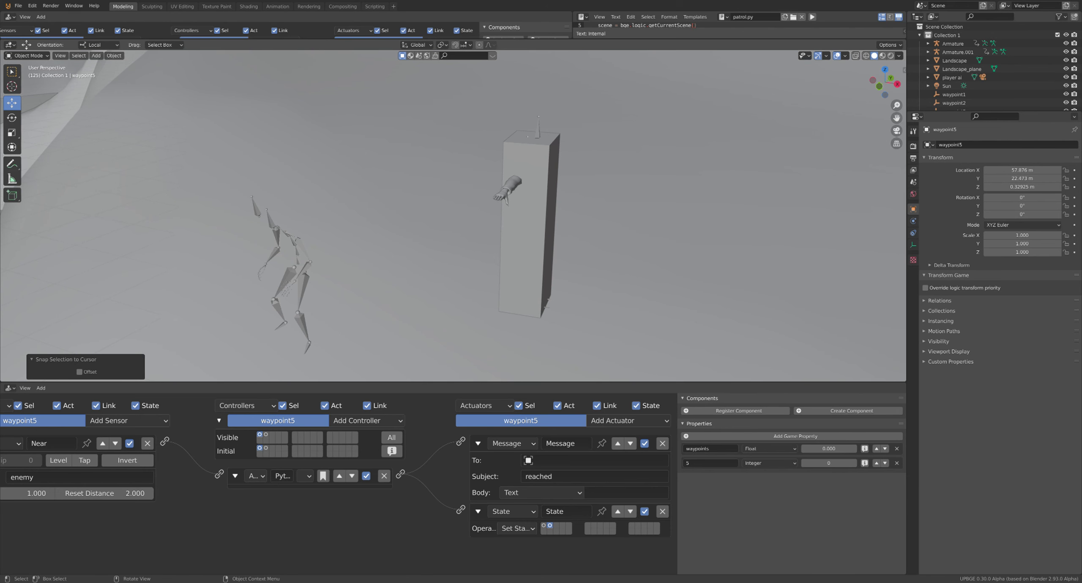
key(p)
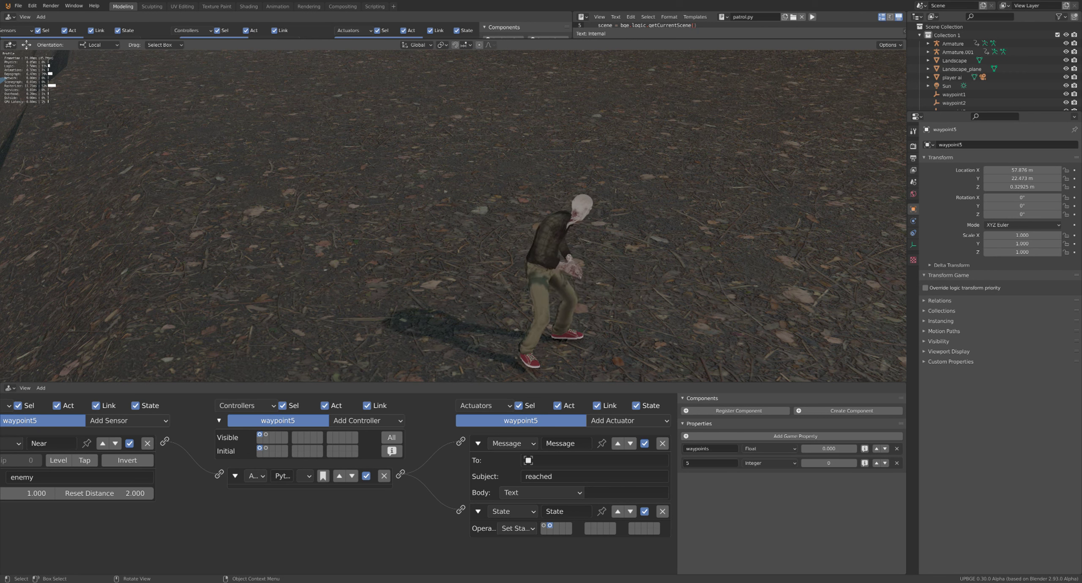
key(Escape)
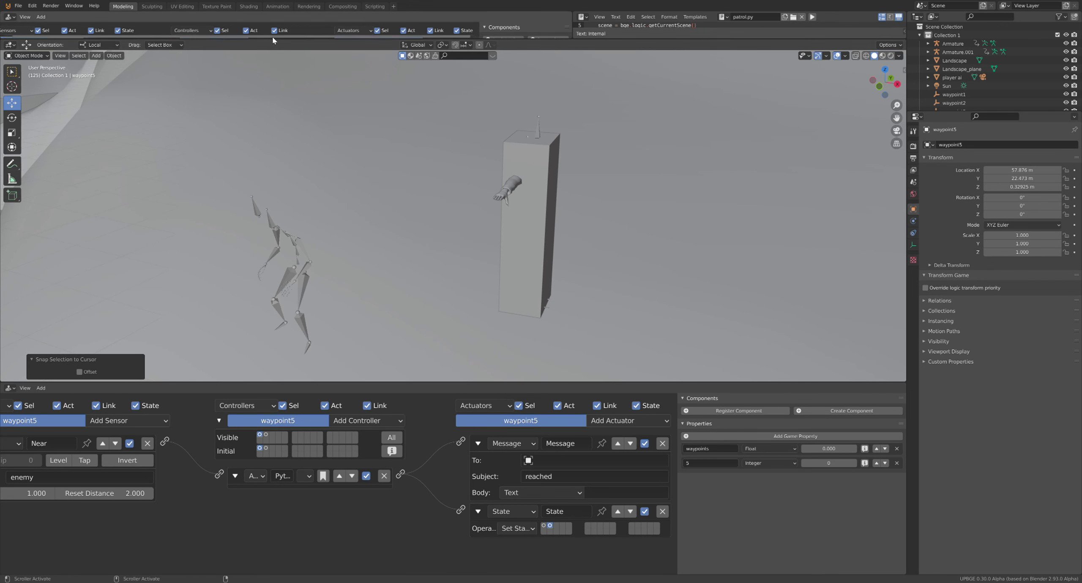
Set zombie 1 ai's Steering actuator Target Object to player ai.
click(516, 163)
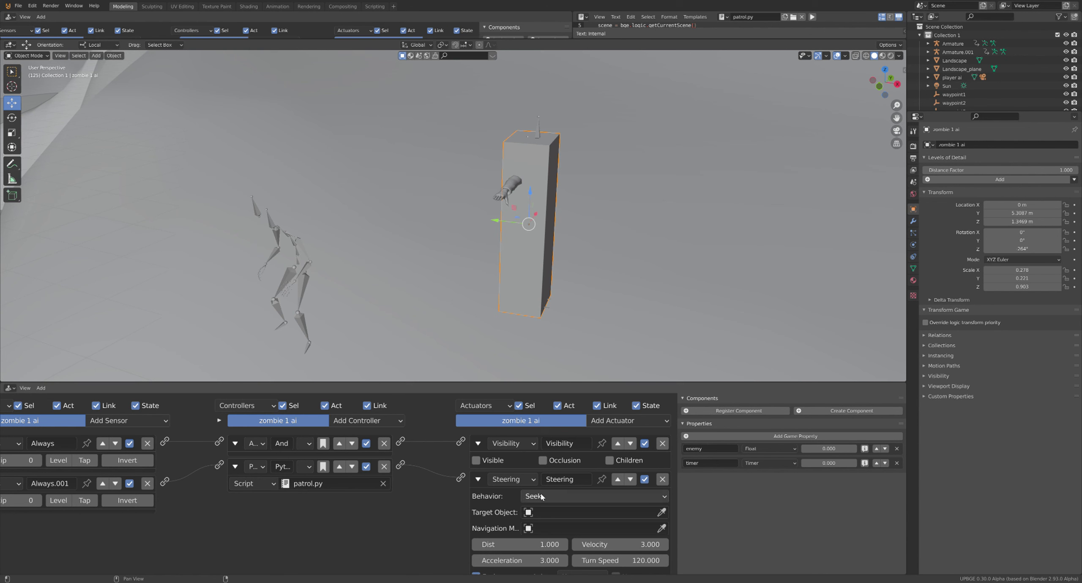
click(648, 516)
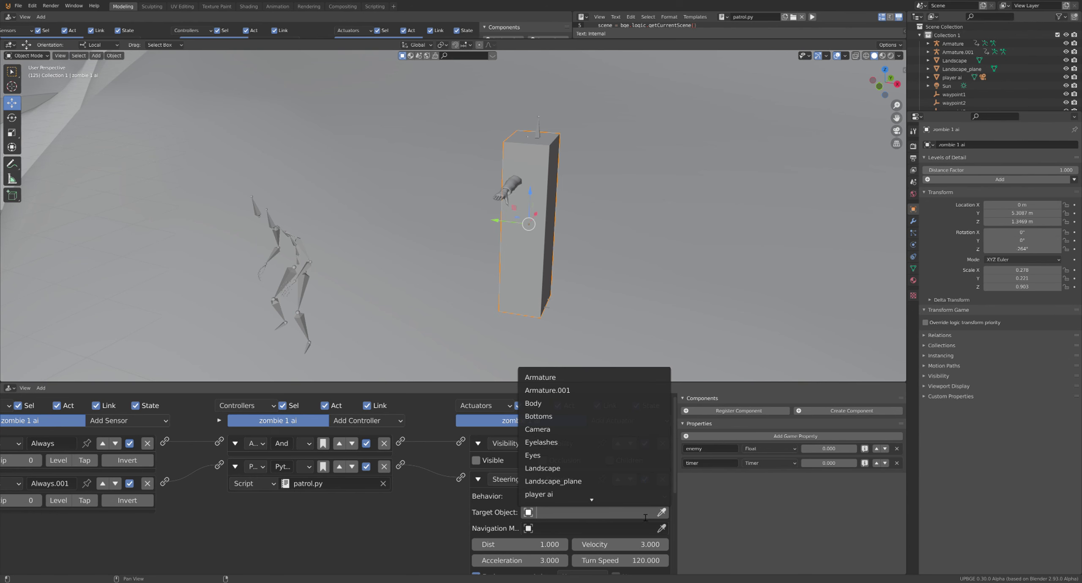
click(607, 497)
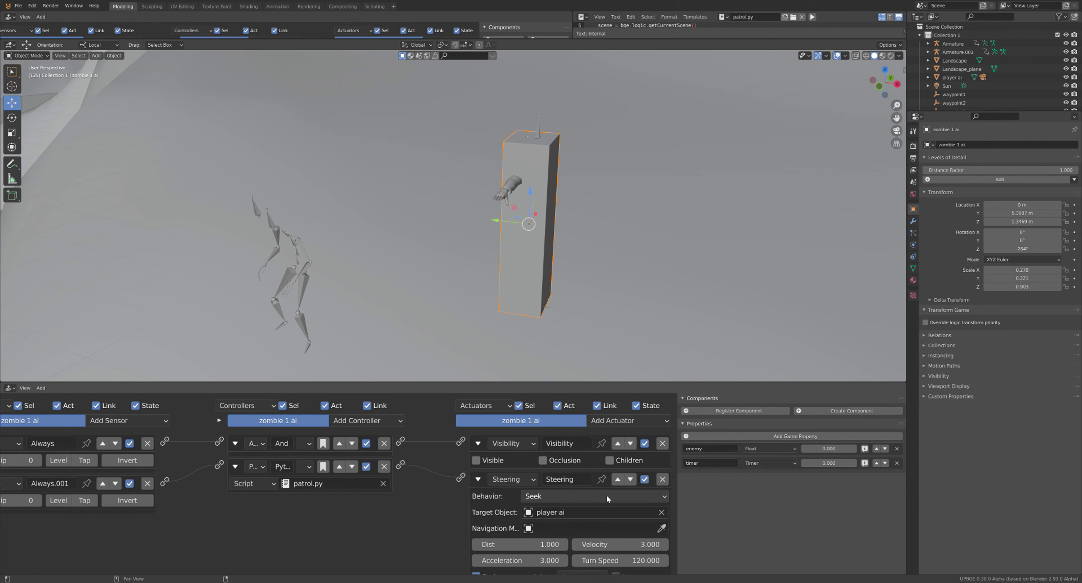
scroll(602, 274, down, 12)
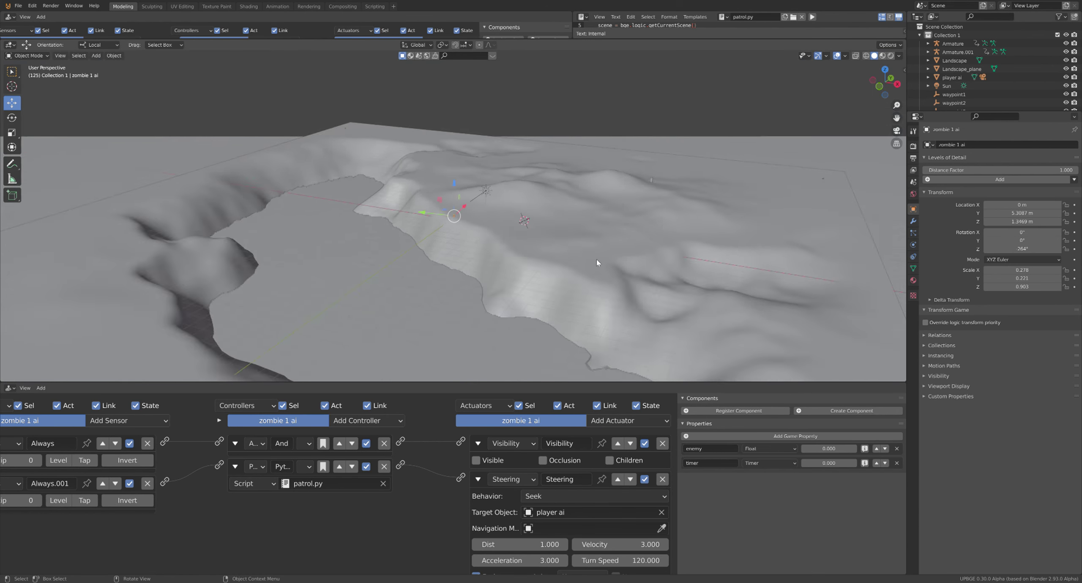
Duplicate the Landscape in place as Landscape.001 and switch to wireframe shading.
click(541, 239)
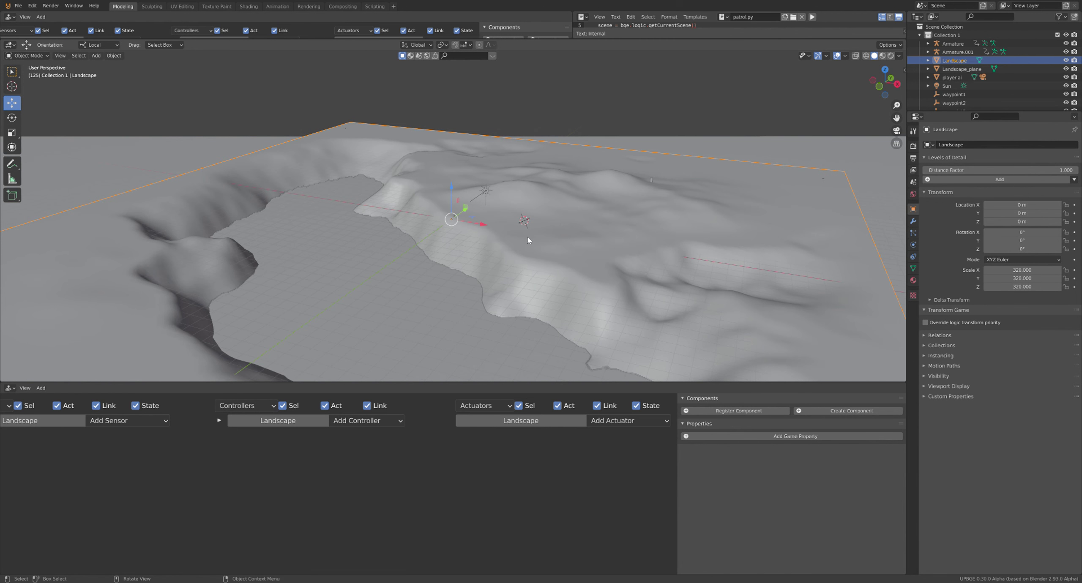
key(shift+d)
key(Escape)
key(z)
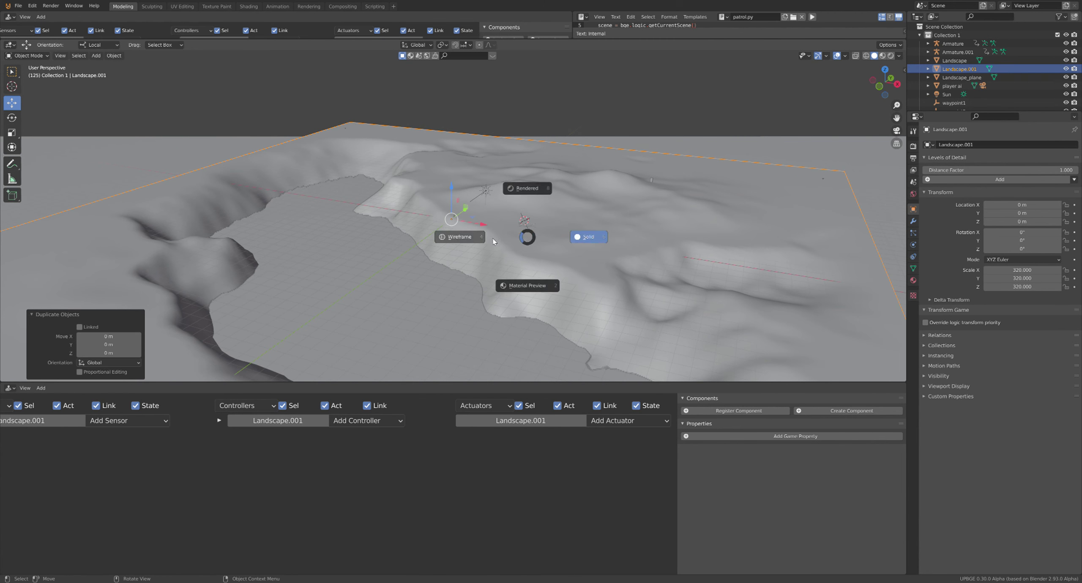
click(461, 239)
Enter Edit Mode on Landscape.001, view it from the top, and return to solid shading.
key(Tab)
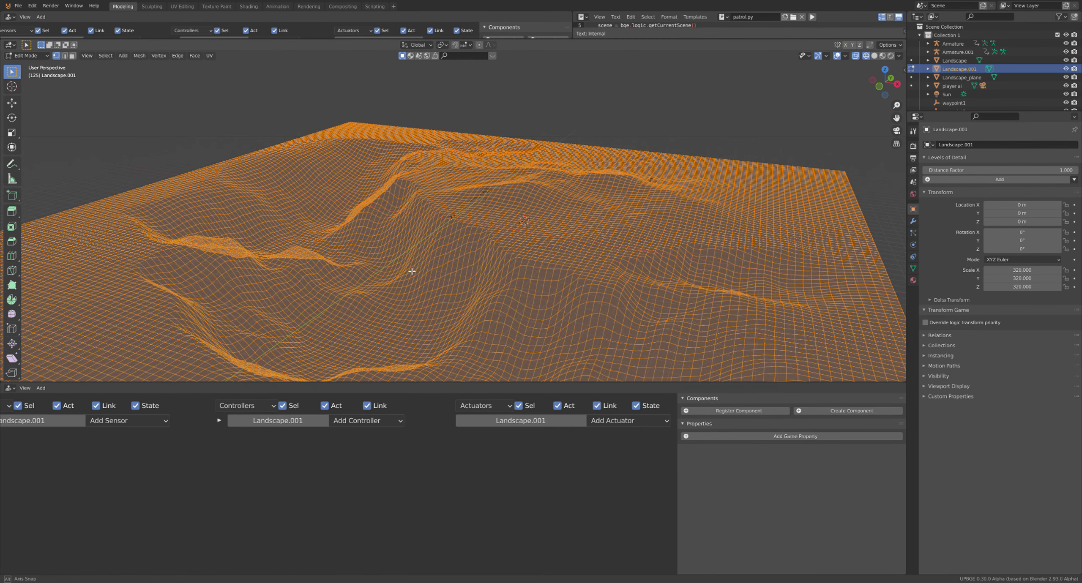
scroll(423, 272, up, 5)
key(KP_7)
scroll(433, 275, down, 4)
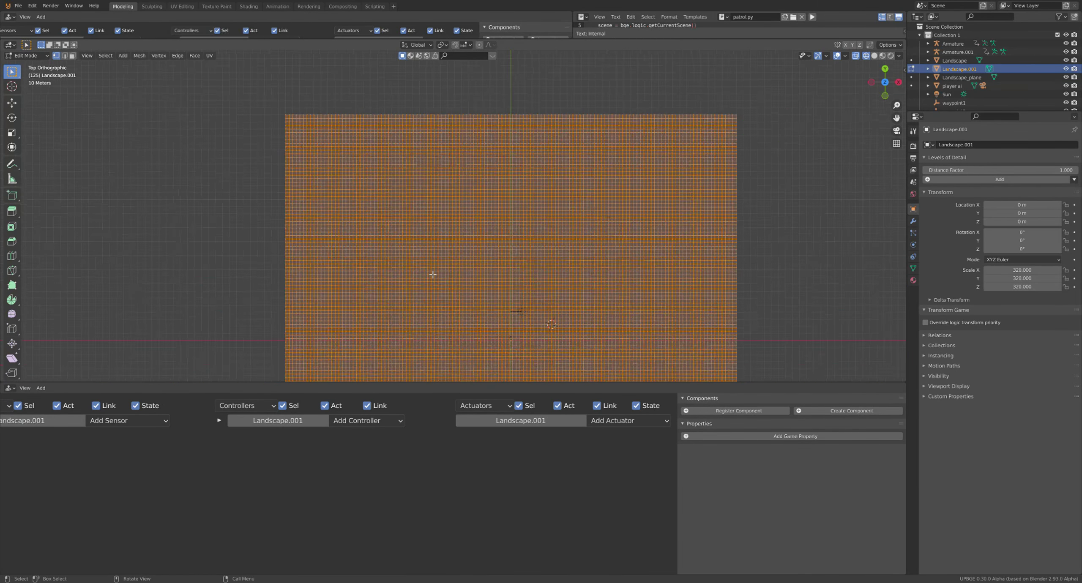
middle_drag(550, 265, 539, 256)
scroll(539, 256, up, 5)
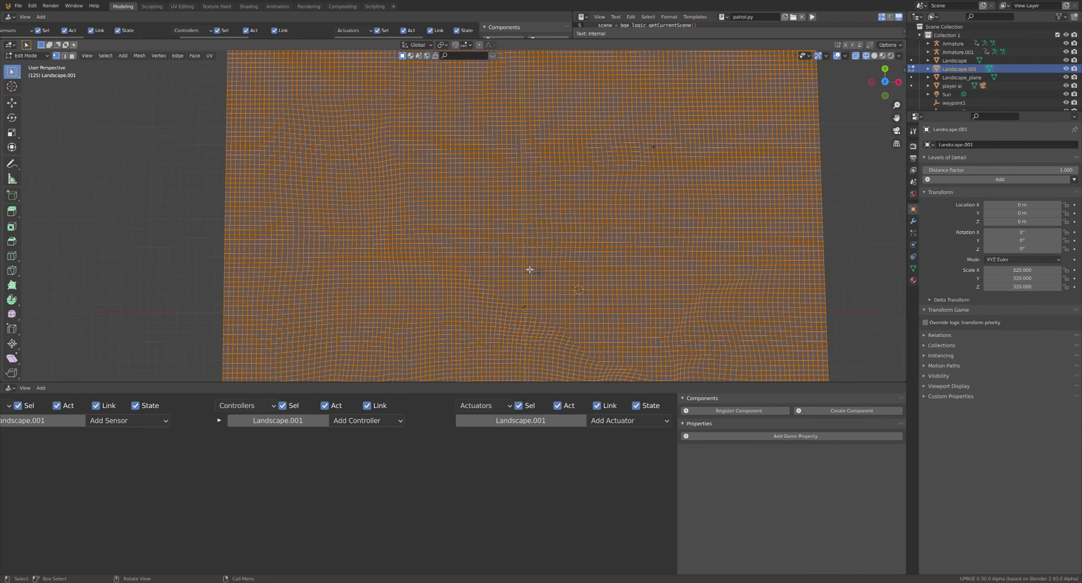
key(z)
click(565, 223)
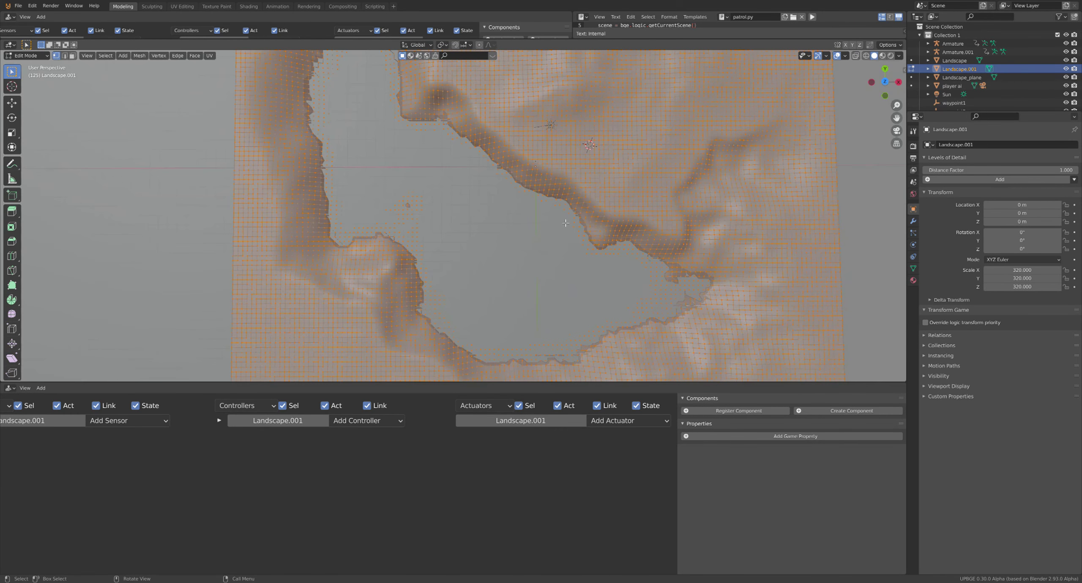
middle_drag(567, 238, 567, 193)
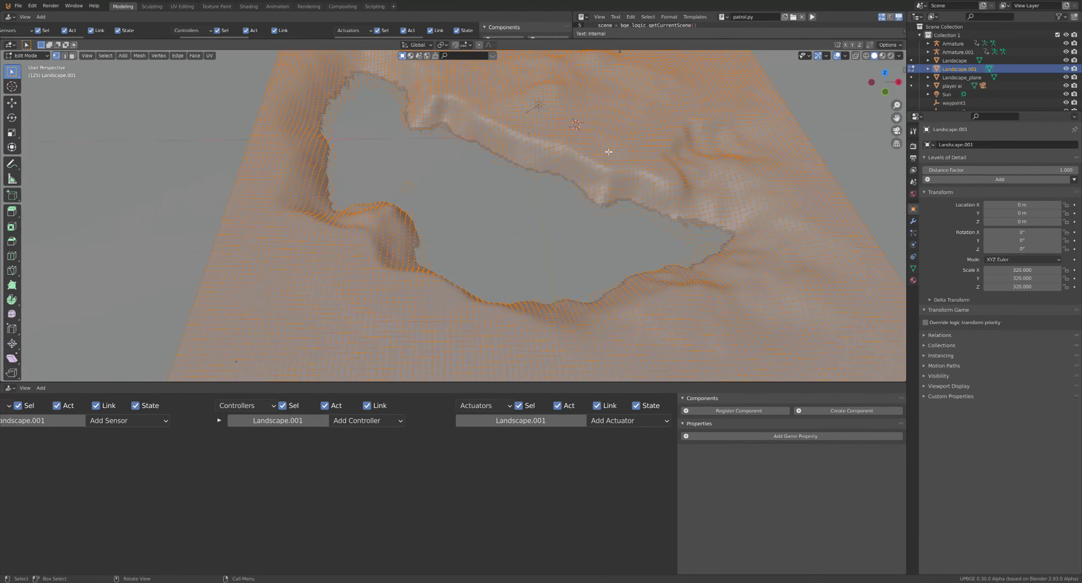
Isolate the mesh in Local view, switch to face select, and deselect everything.
key(KP_Divide)
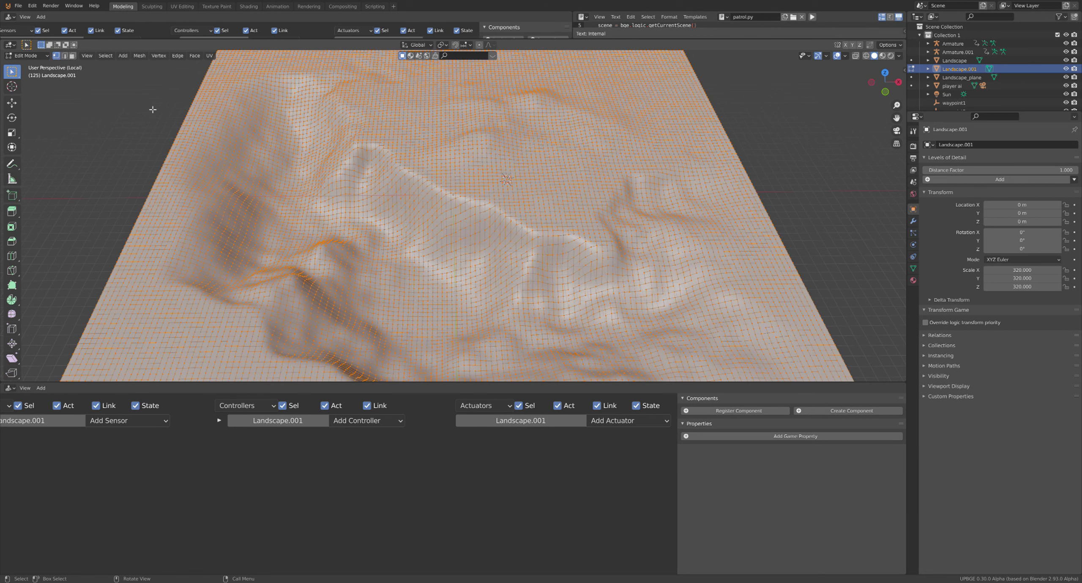
click(72, 55)
key(alt+a)
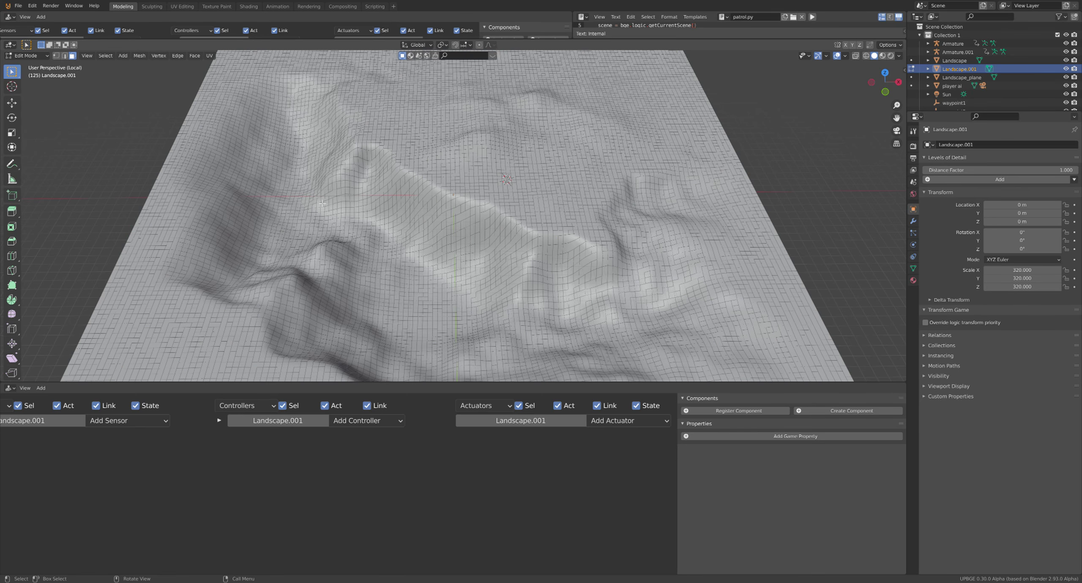
middle_drag(322, 203, 377, 216)
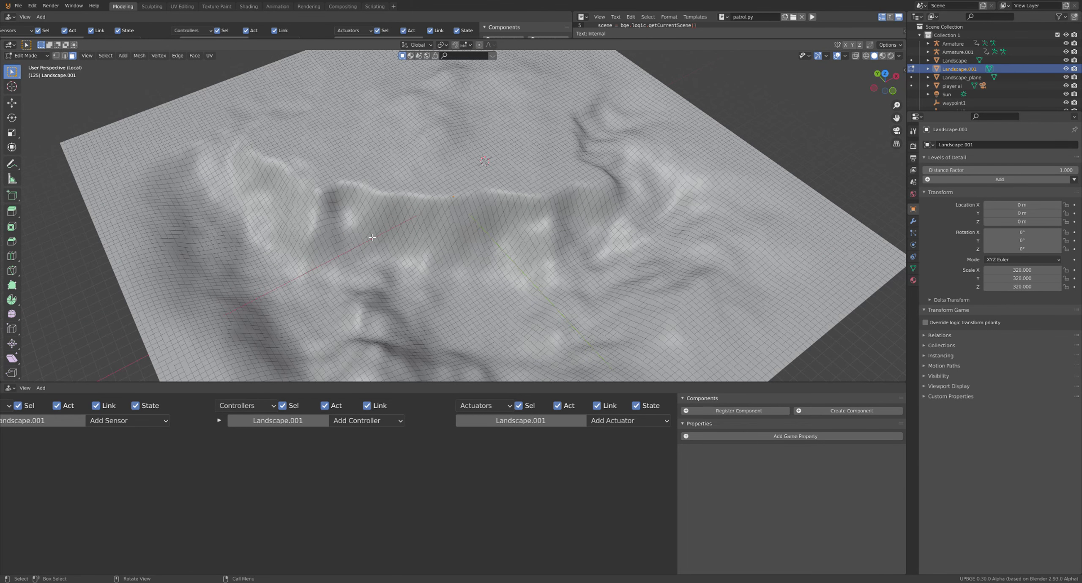
Circle-select the ridge strip and all the low-area faces below it.
key(c)
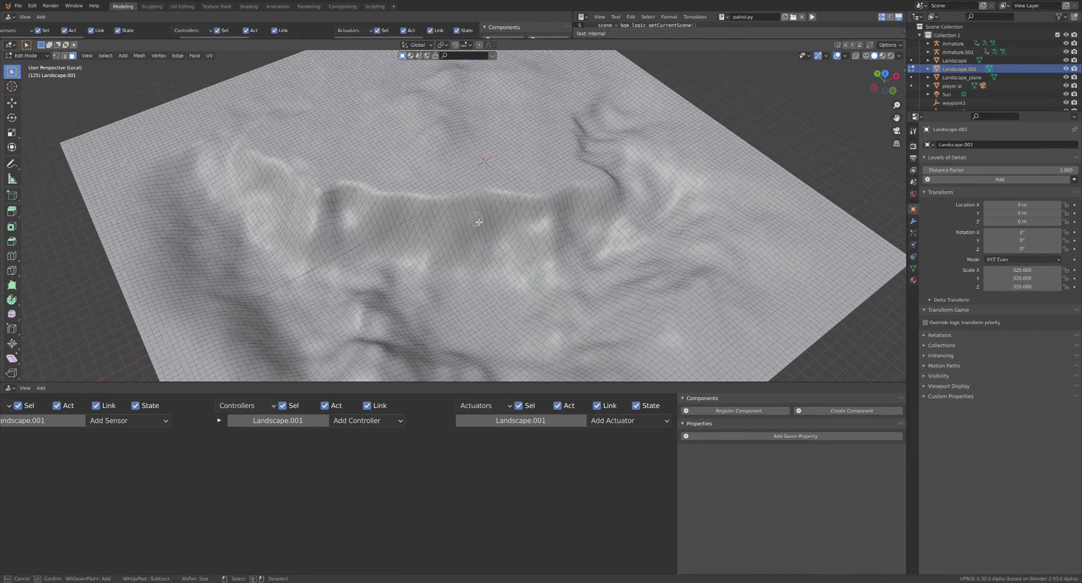
mouse_move(478, 221)
mouse_down()
mouse_move(268, 195)
mouse_move(190, 163)
mouse_move(171, 185)
mouse_move(178, 203)
mouse_move(269, 217)
mouse_move(237, 249)
mouse_move(192, 226)
mouse_move(213, 277)
mouse_move(248, 313)
mouse_move(331, 357)
mouse_move(287, 361)
mouse_move(322, 368)
mouse_move(391, 340)
mouse_move(442, 357)
mouse_move(596, 366)
mouse_move(679, 255)
mouse_move(653, 191)
mouse_move(615, 206)
mouse_move(325, 235)
mouse_move(328, 258)
mouse_move(287, 338)
mouse_move(253, 279)
mouse_move(222, 254)
mouse_move(261, 312)
mouse_move(266, 292)
mouse_move(345, 257)
mouse_move(522, 255)
mouse_up()
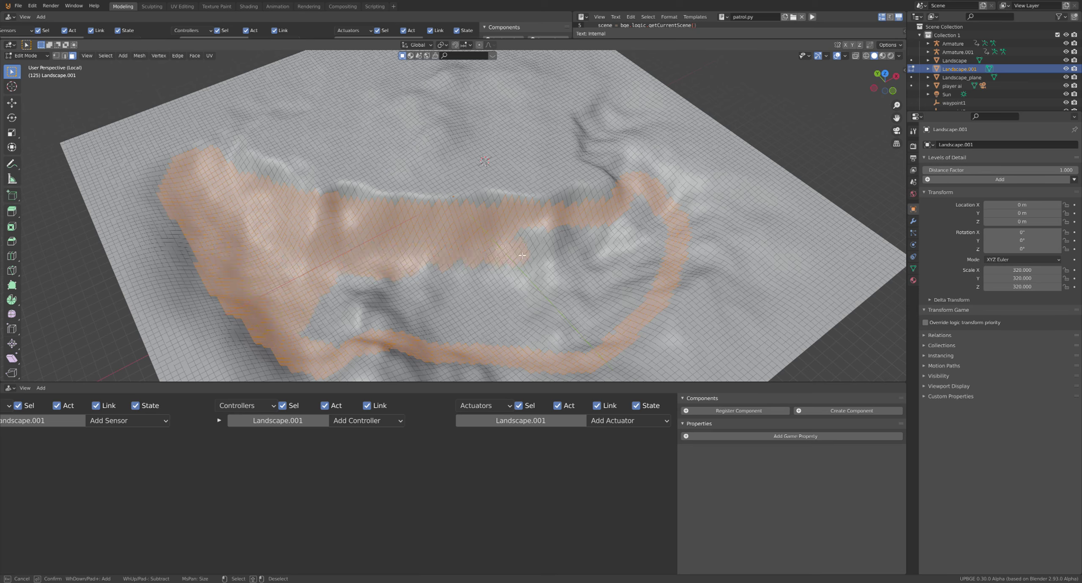
mouse_move(419, 281)
mouse_down()
mouse_move(473, 289)
mouse_move(431, 302)
mouse_move(502, 311)
mouse_move(452, 330)
mouse_move(476, 334)
mouse_move(390, 328)
mouse_move(342, 307)
mouse_move(323, 319)
mouse_move(363, 330)
mouse_move(342, 342)
mouse_move(359, 294)
mouse_move(350, 287)
mouse_move(385, 305)
mouse_move(365, 285)
mouse_up()
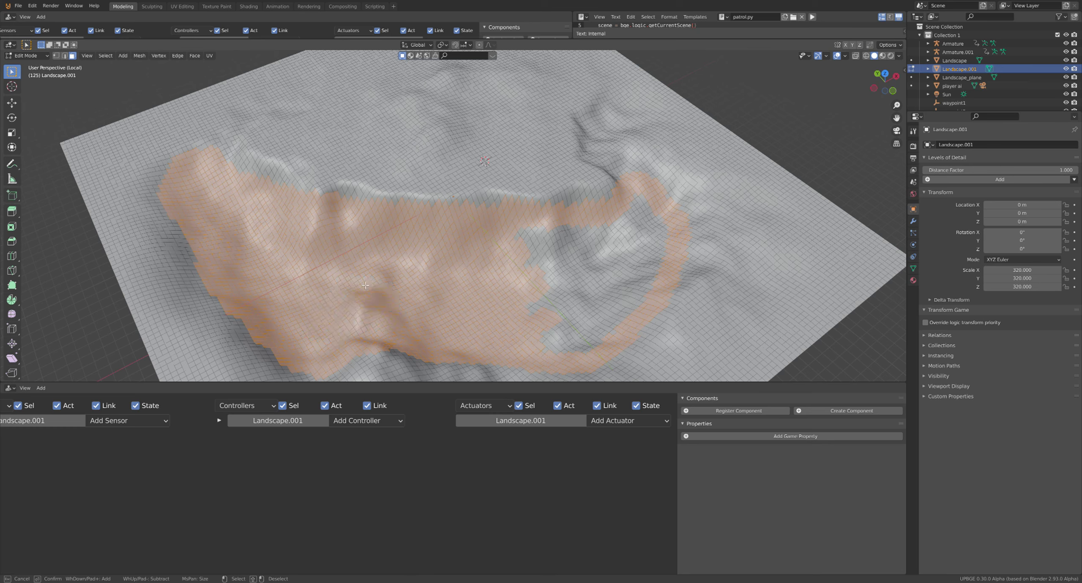
mouse_move(518, 287)
mouse_down()
mouse_move(587, 241)
mouse_move(522, 251)
mouse_move(550, 231)
mouse_up()
mouse_move(614, 222)
mouse_down()
mouse_move(643, 206)
mouse_move(667, 237)
mouse_move(647, 279)
mouse_move(579, 345)
mouse_move(549, 343)
mouse_move(558, 312)
mouse_move(621, 293)
mouse_move(642, 249)
mouse_move(638, 289)
mouse_up()
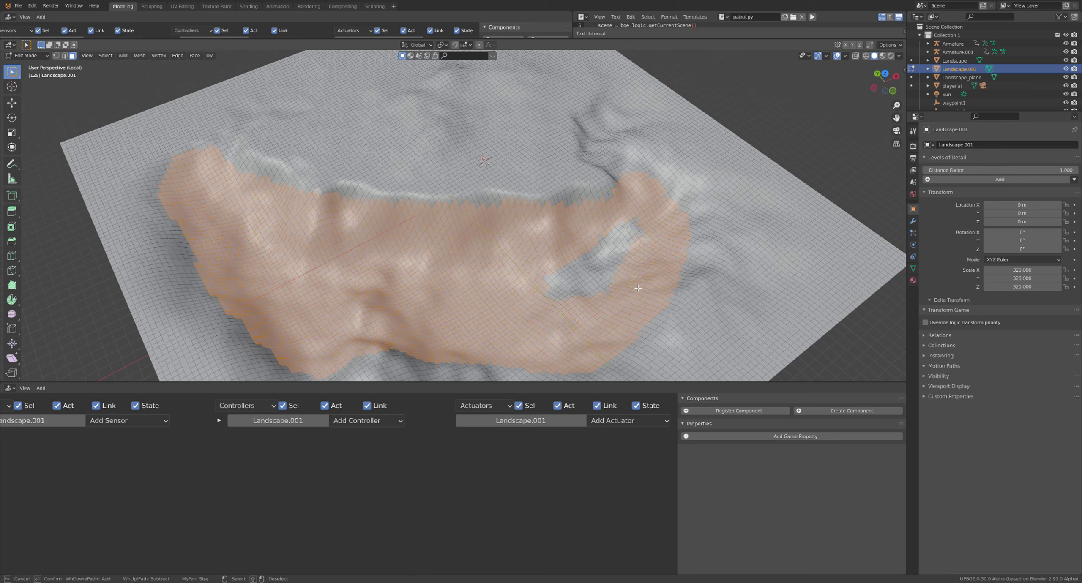
mouse_move(620, 242)
mouse_down()
mouse_move(562, 294)
mouse_move(615, 239)
mouse_move(591, 291)
mouse_up()
Delete the selected faces from Landscape.001 and return to Object Mode.
right_click(615, 285)
key(x)
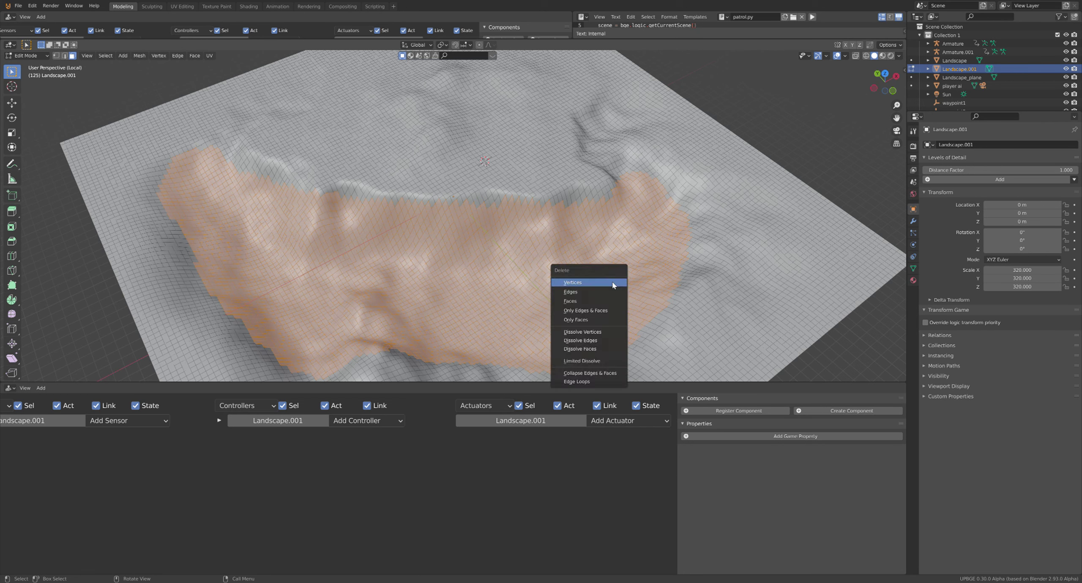
click(600, 301)
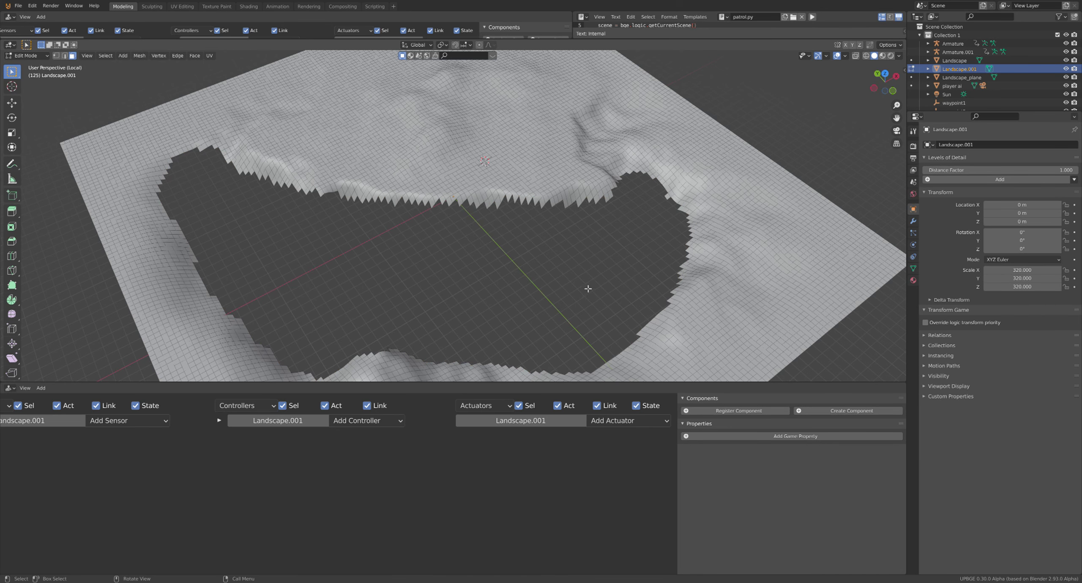
key(Tab)
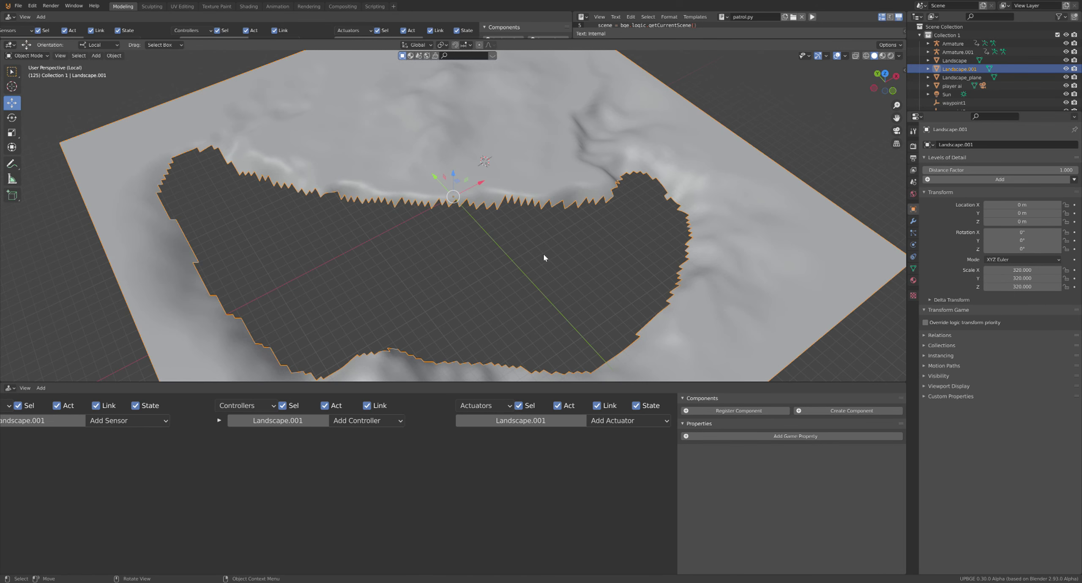
Find the Scene properties and expand Obstacle Simulation to choose its type.
click(912, 244)
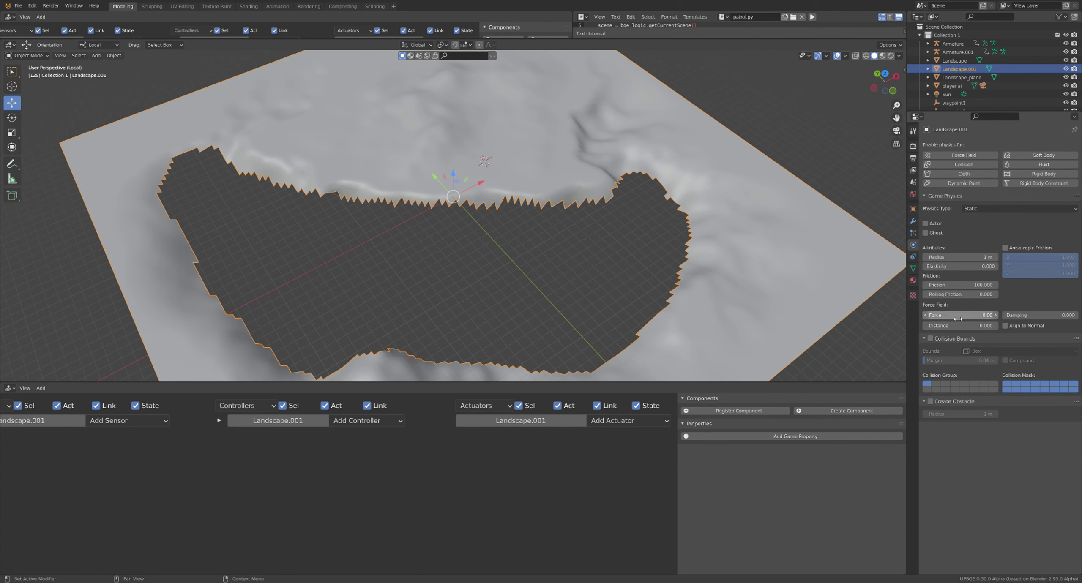
click(912, 208)
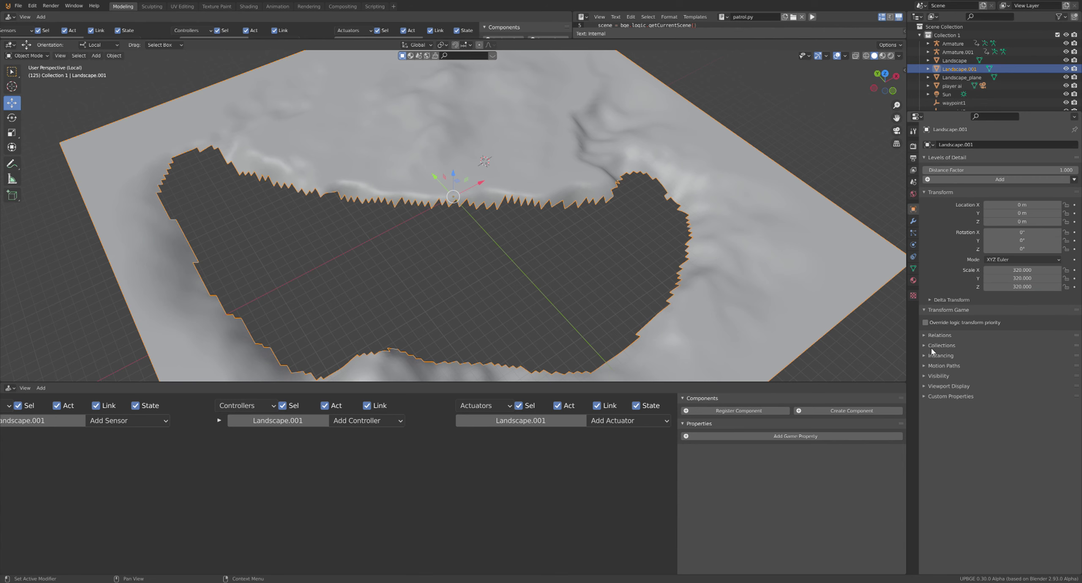
click(913, 269)
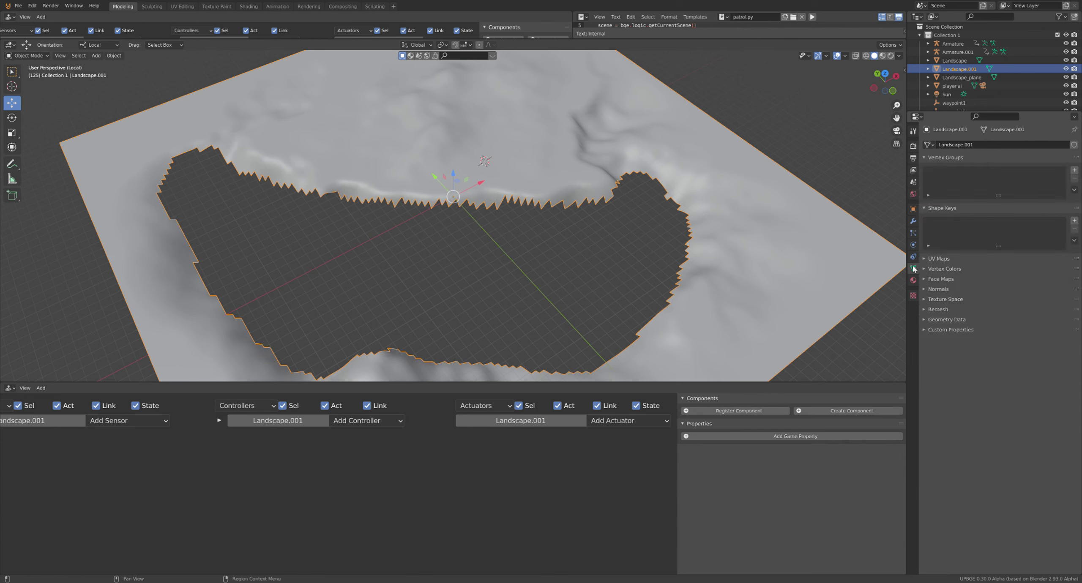
click(913, 257)
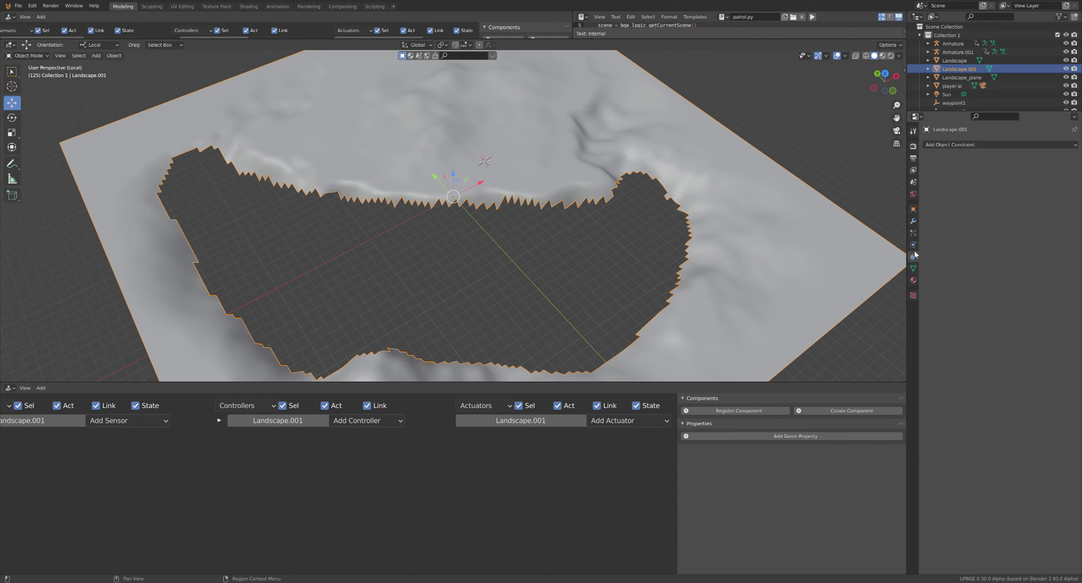
click(912, 245)
click(913, 233)
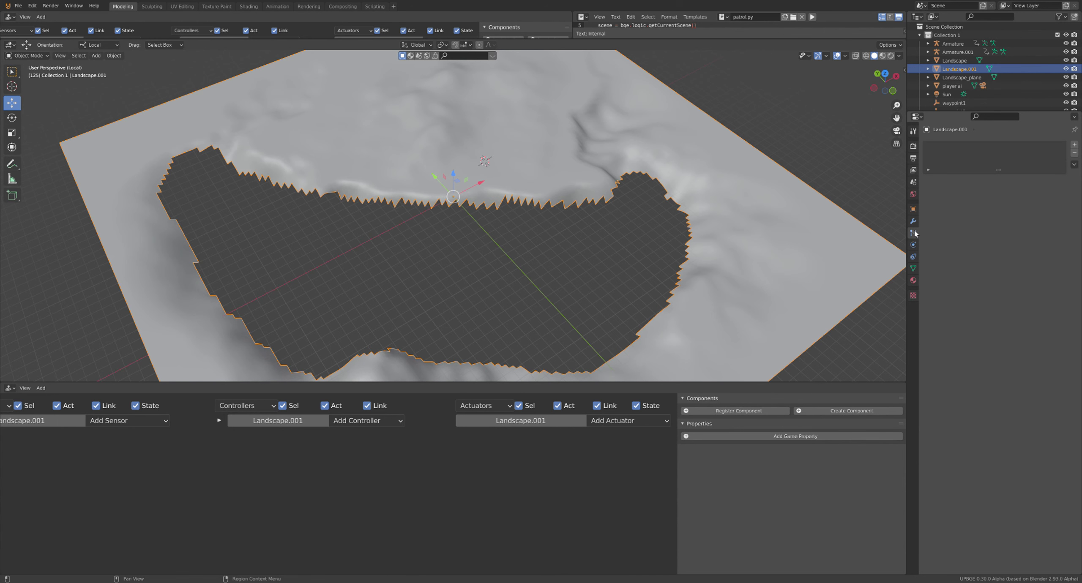
click(912, 221)
click(913, 209)
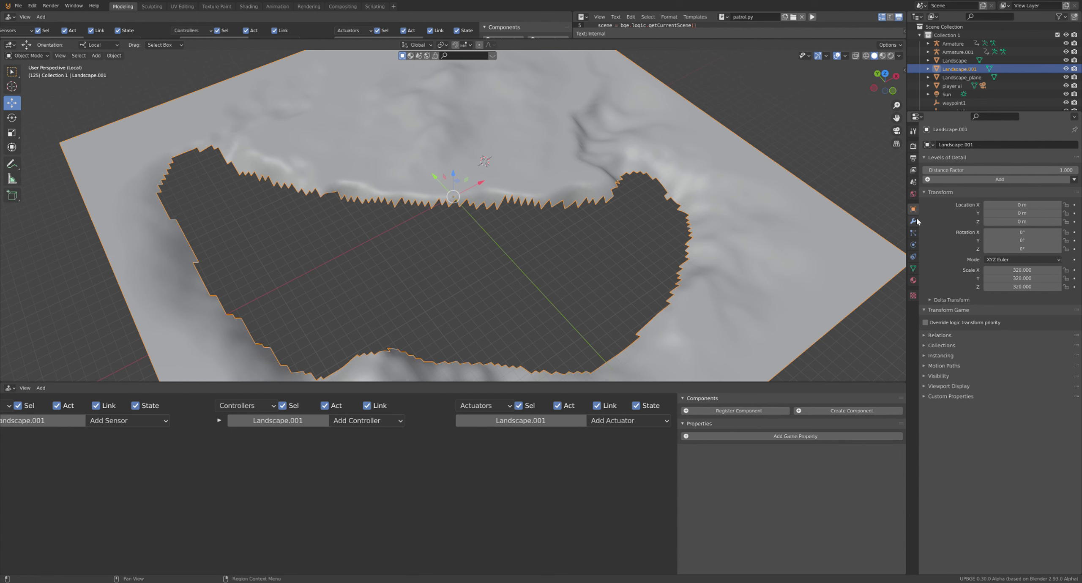
click(912, 193)
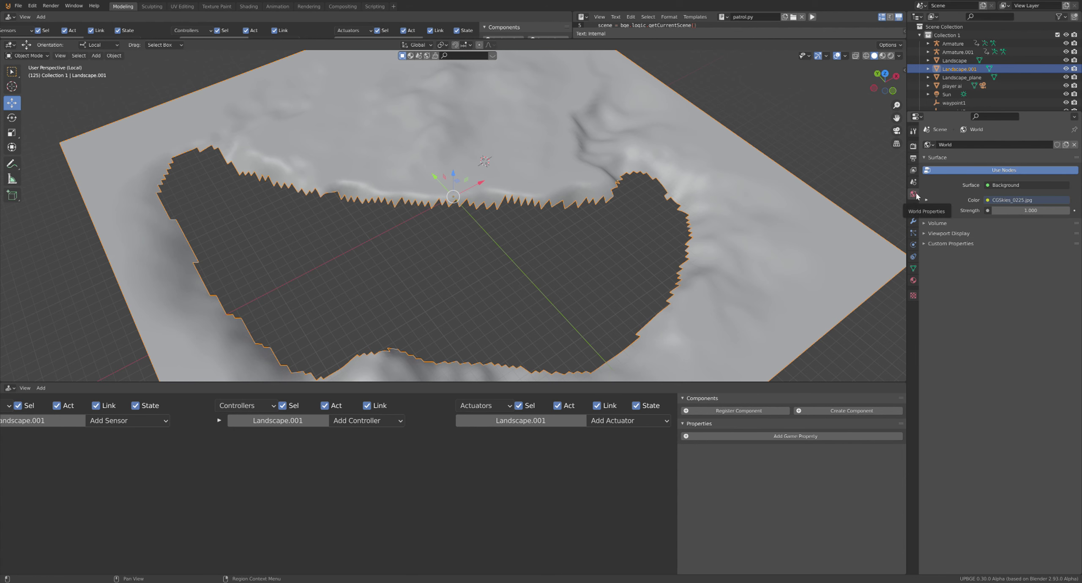
click(914, 184)
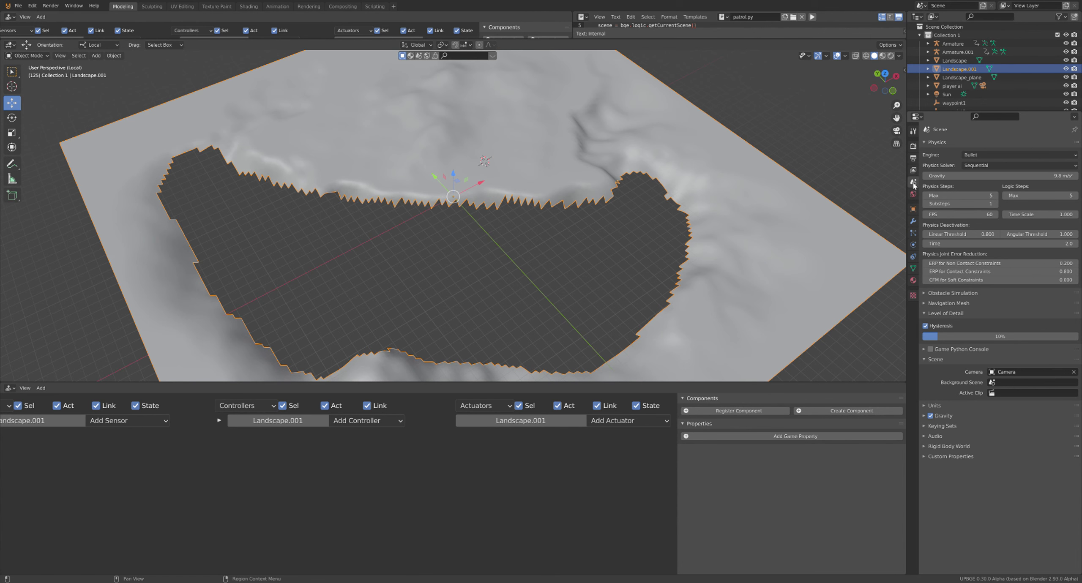
click(952, 293)
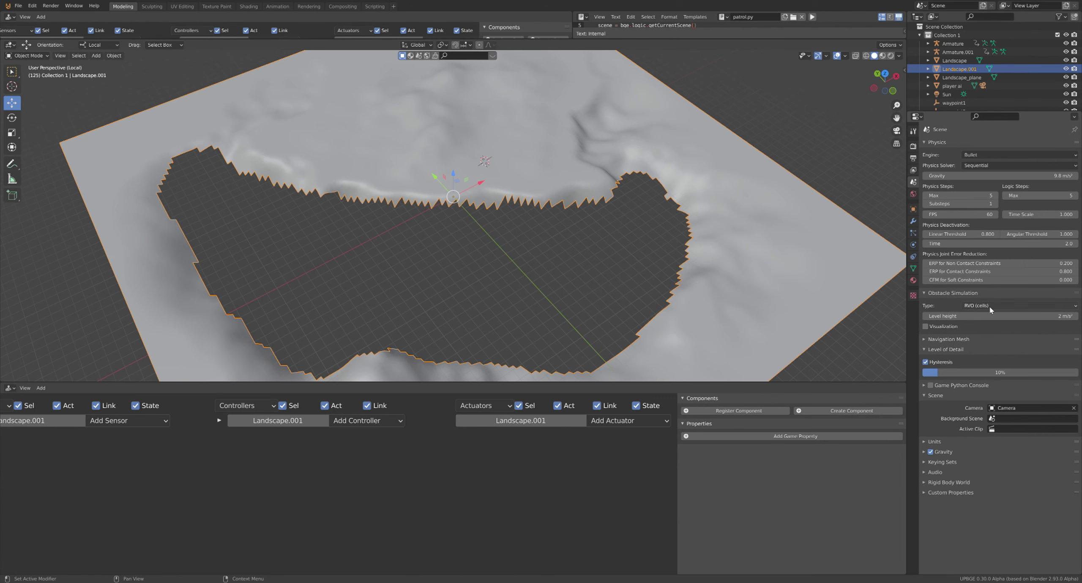
click(989, 306)
Set obstacle simulation to RVO (rays) and build the Navmesh from Landscape.001.
click(990, 324)
click(947, 339)
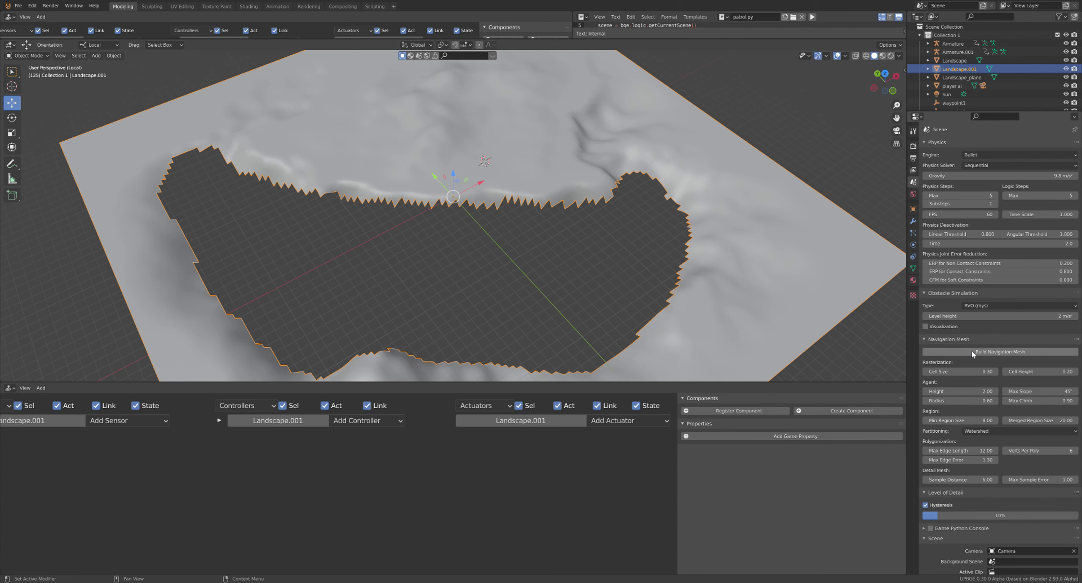
click(973, 352)
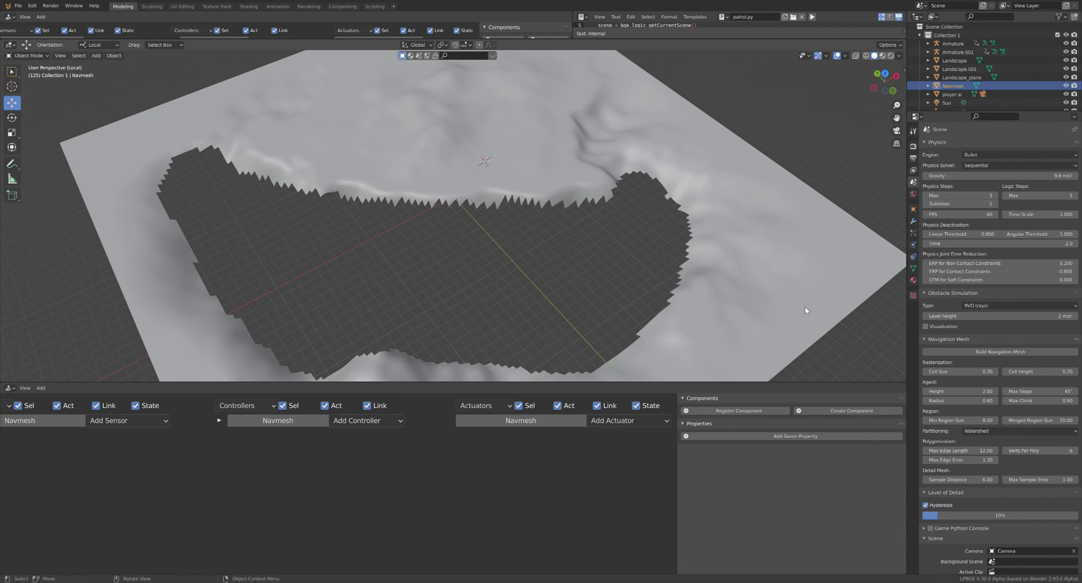
Leave the isolated view to show all objects and move the Navmesh to a new position.
middle_drag(781, 290, 732, 250)
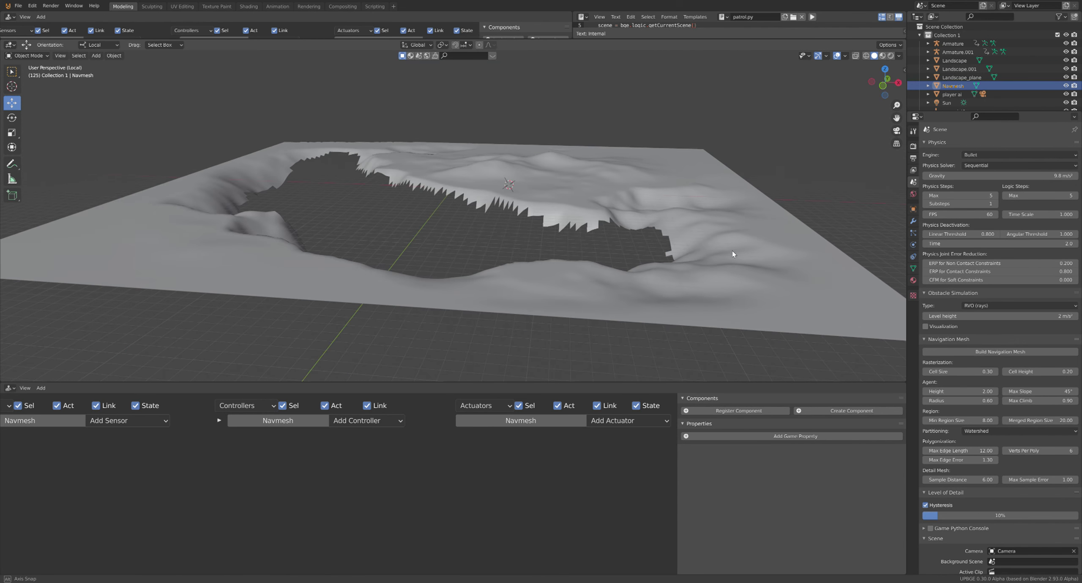
key(KP_Divide)
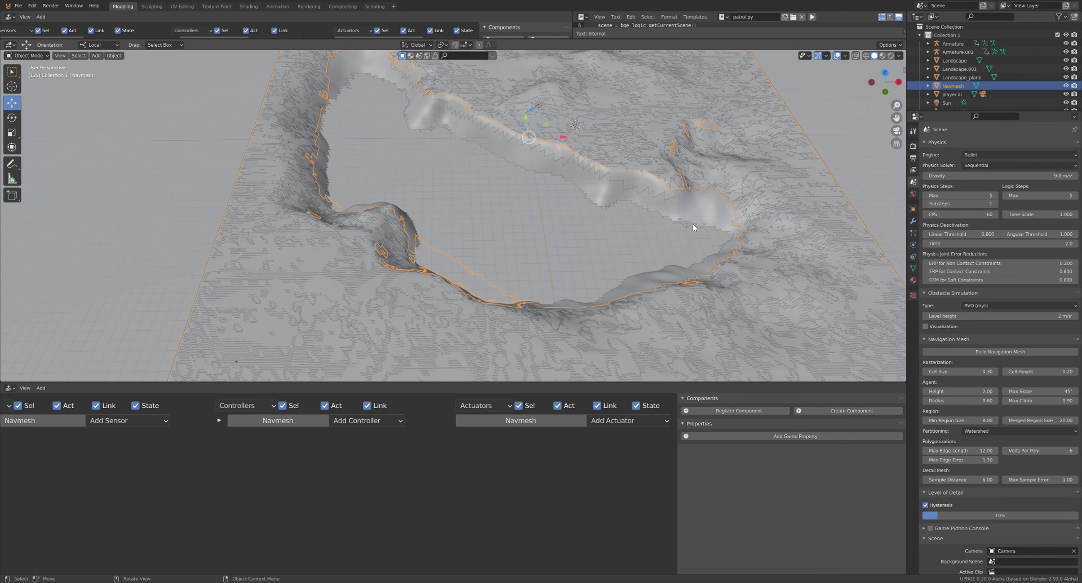
key(g)
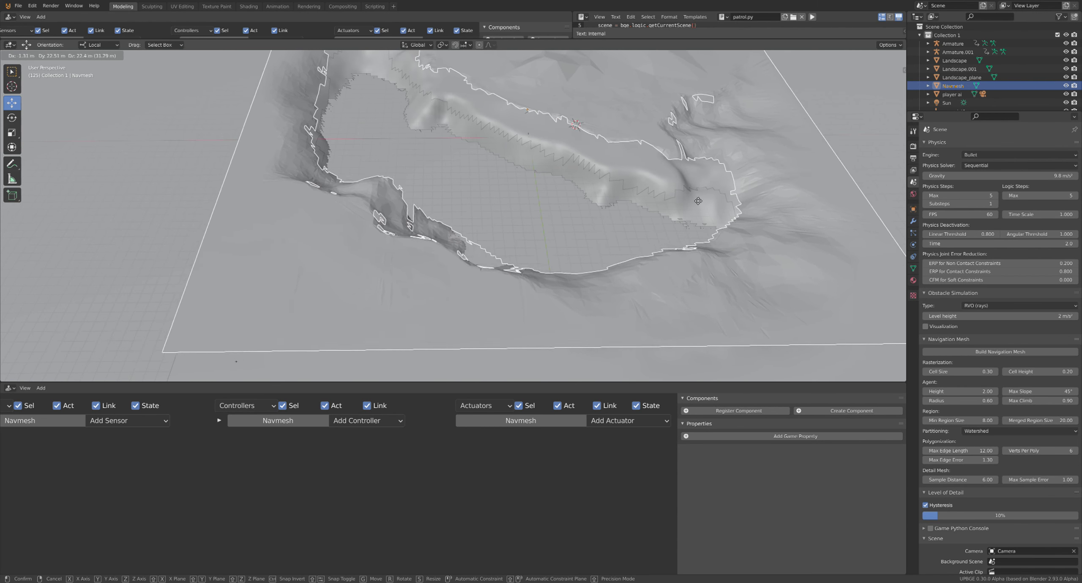
click(685, 207)
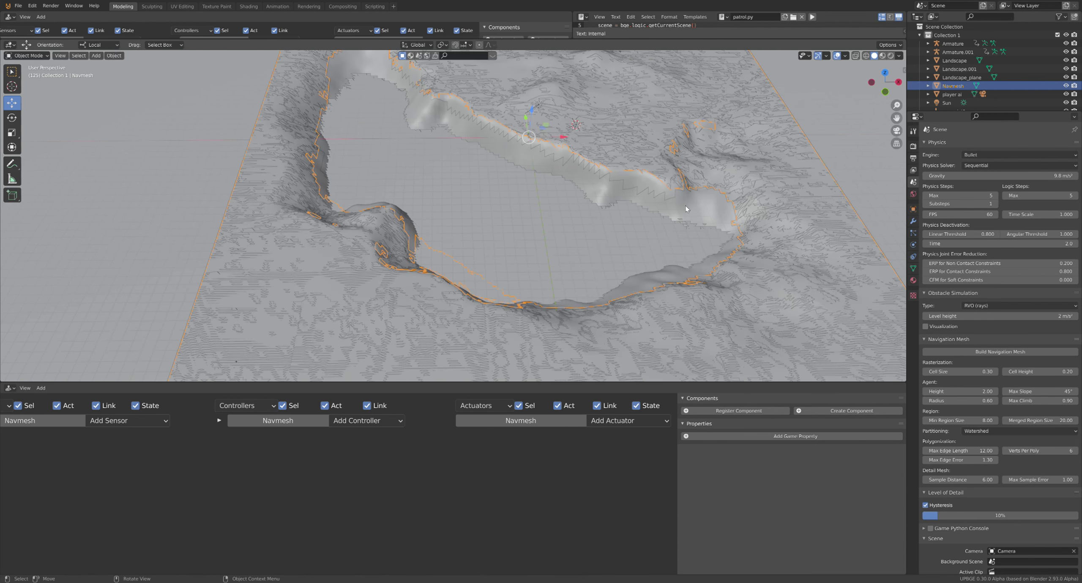
Select the Landscape.001 terrain copy, move it aside and delete it.
alt+click(485, 135)
click(477, 116)
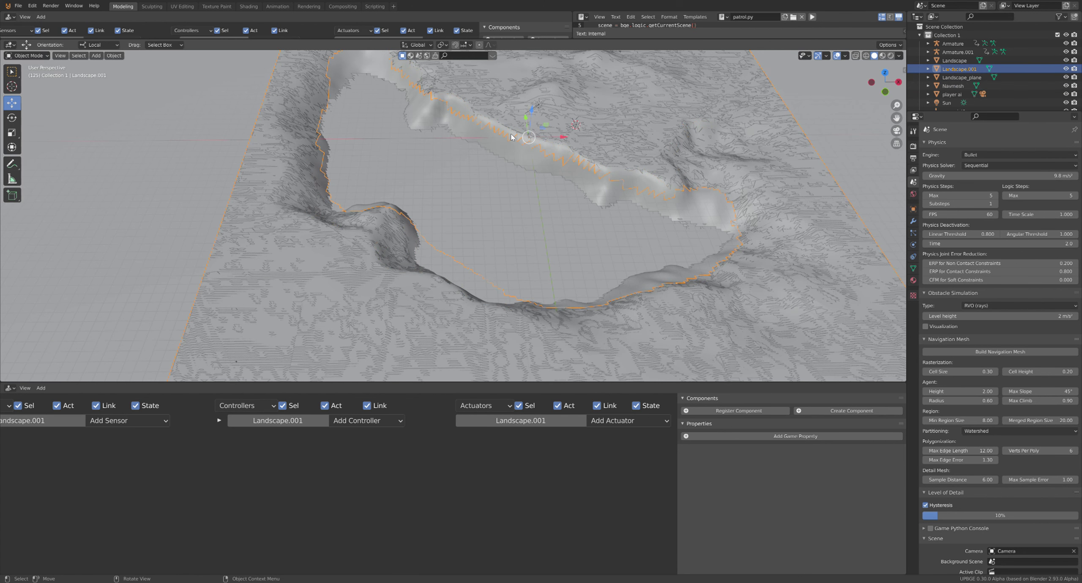
key(g)
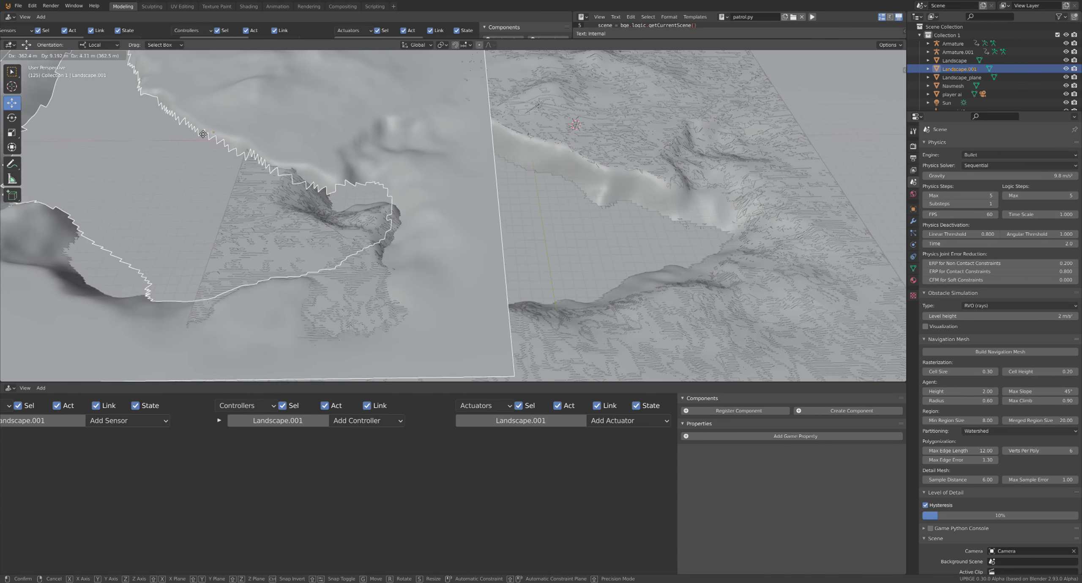
click(241, 121)
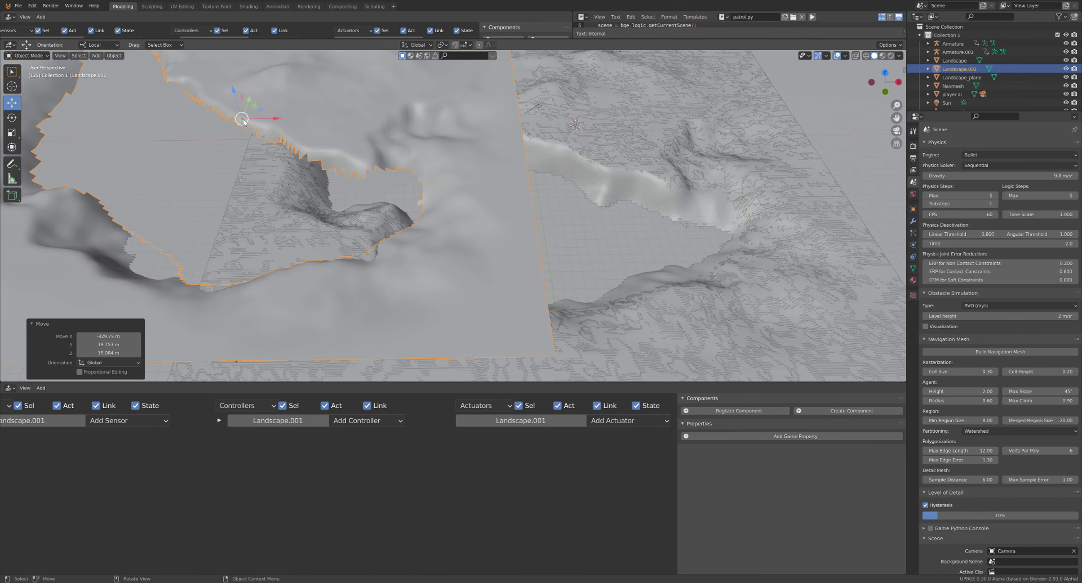
key(x)
click(242, 120)
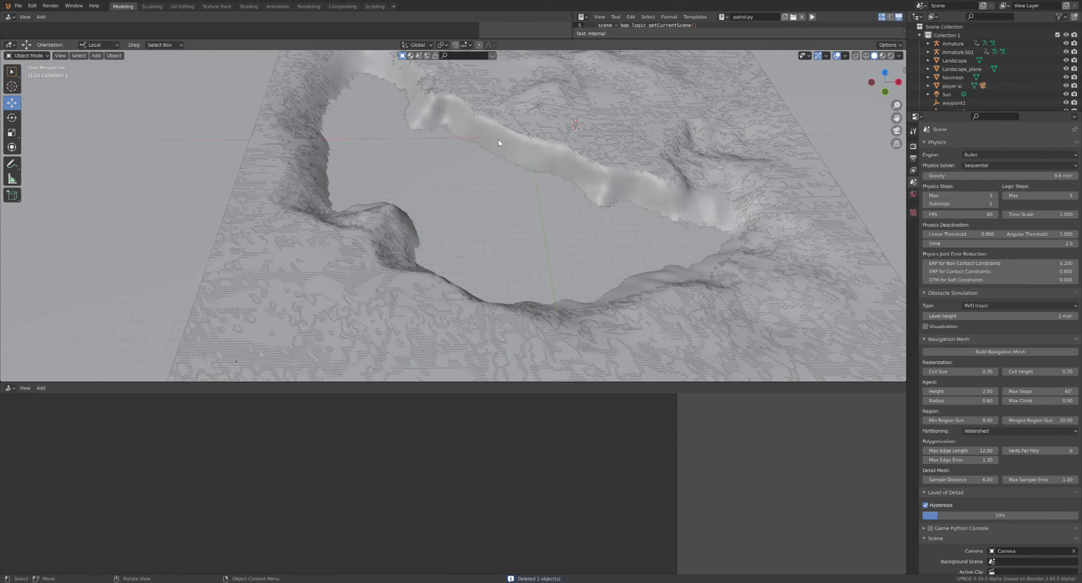
Select zombie 1 ai and set its Steering actuator's Navigation Mesh to Navmesh.
middle_drag(526, 132, 343, 205)
scroll(382, 199, up, 6)
click(118, 243)
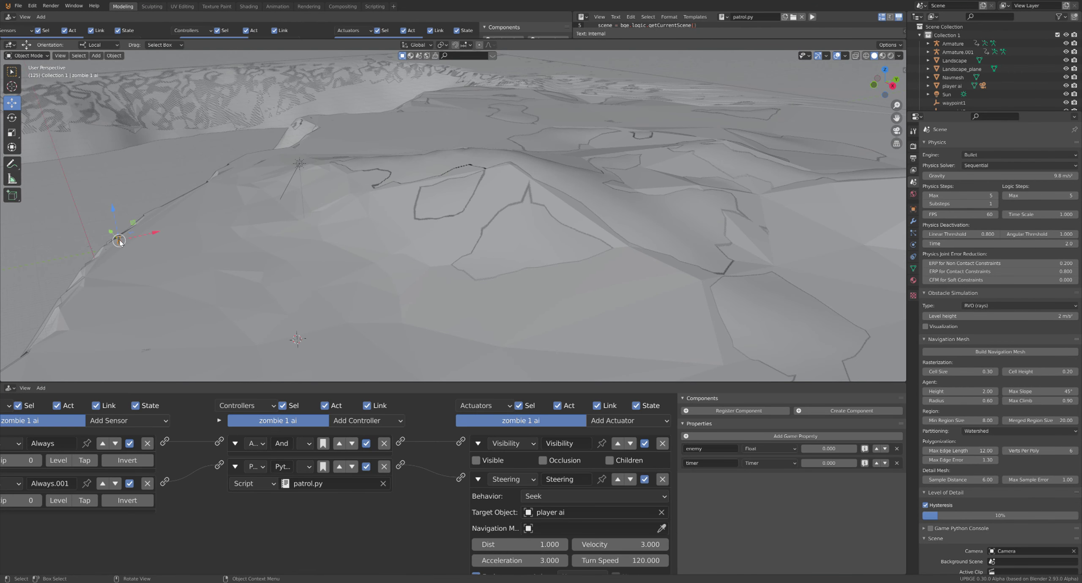
click(648, 530)
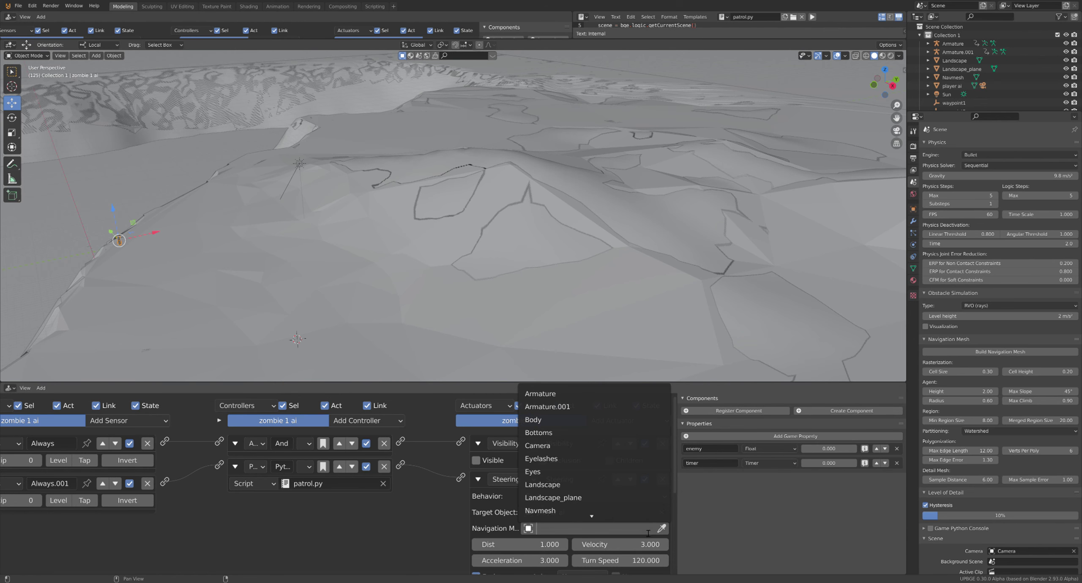
click(594, 511)
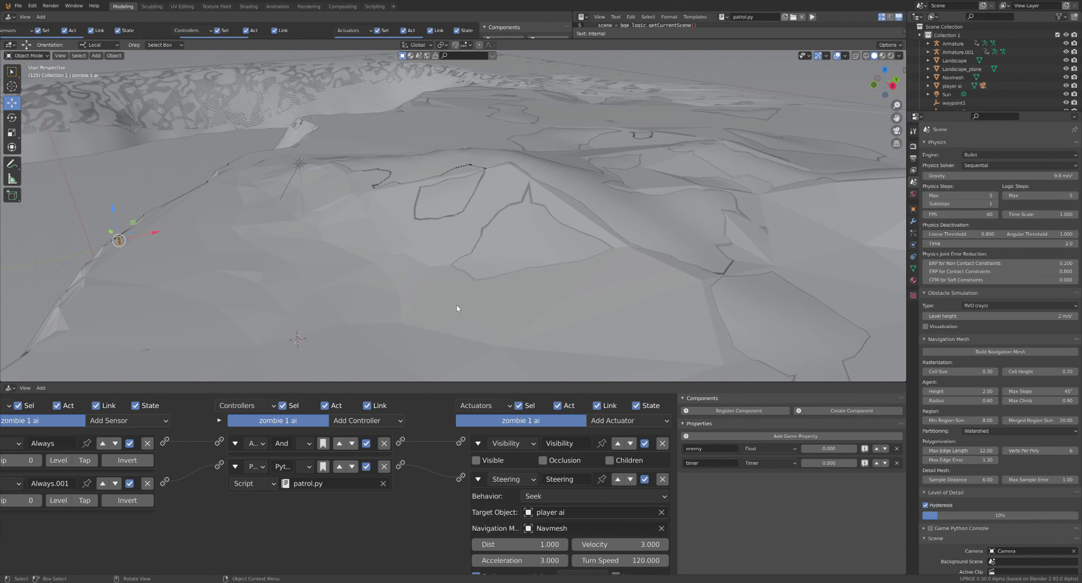
middle_drag(272, 330, 430, 239)
scroll(601, 224, up, 10)
scroll(502, 233, up, 5)
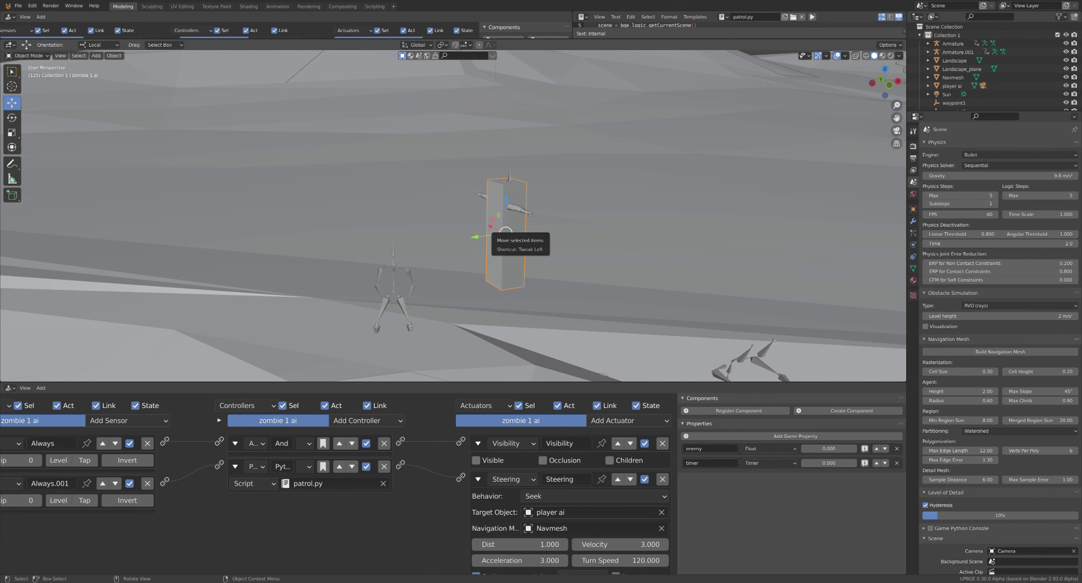
key(p)
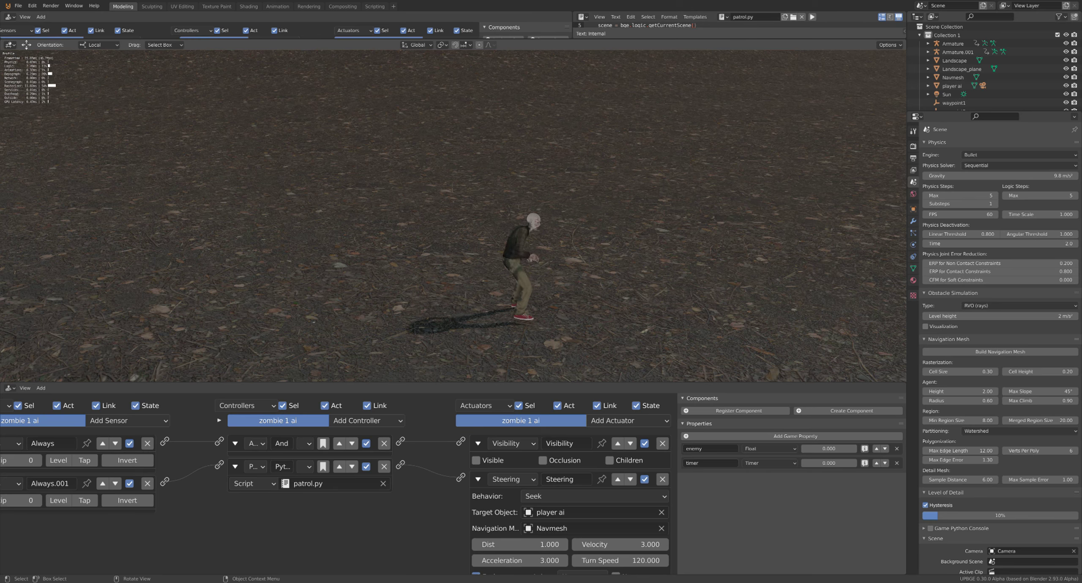
key(Escape)
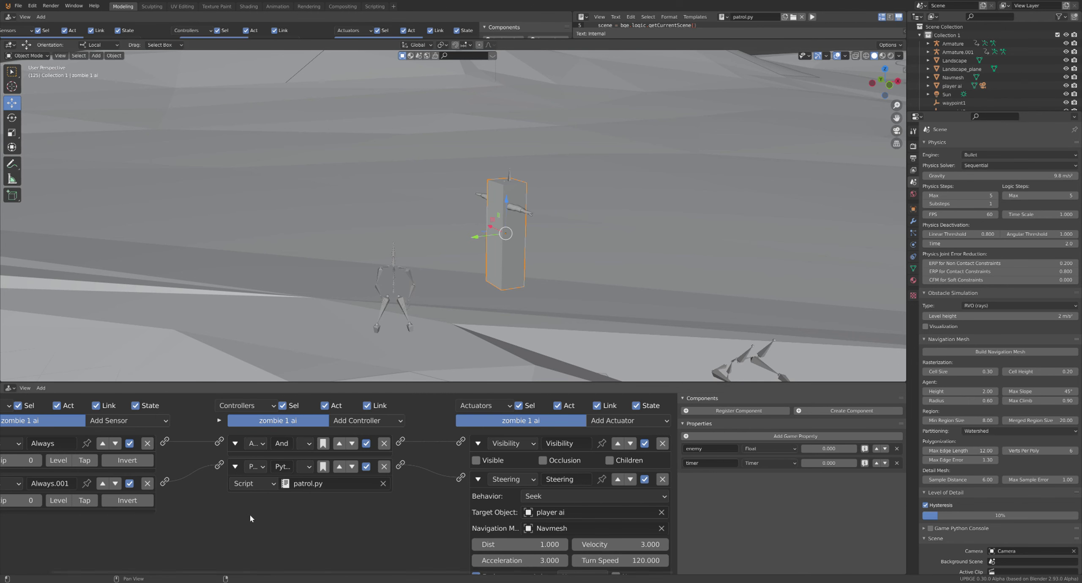
middle_drag(243, 530, 329, 528)
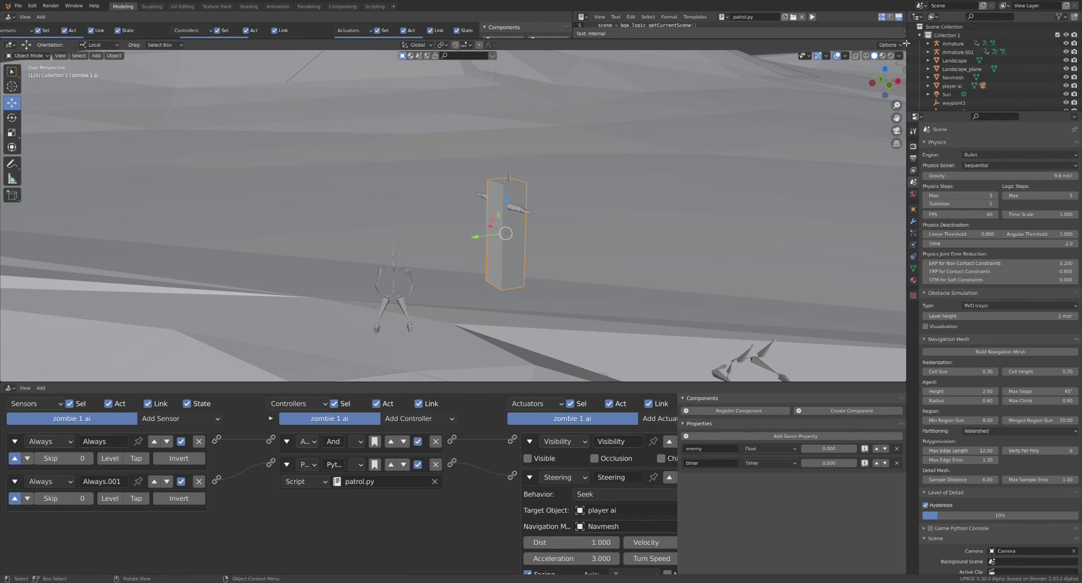
Split the 3D view and turn the widened right area into a Text Editor showing patrol.py.
drag(906, 43, 559, 52)
click(569, 45)
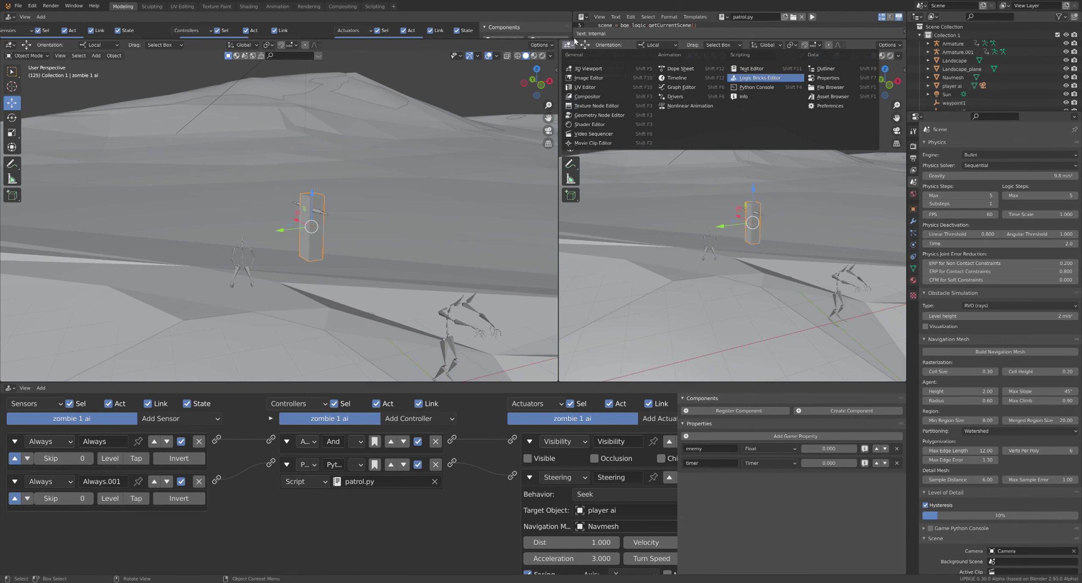
drag(558, 63, 410, 62)
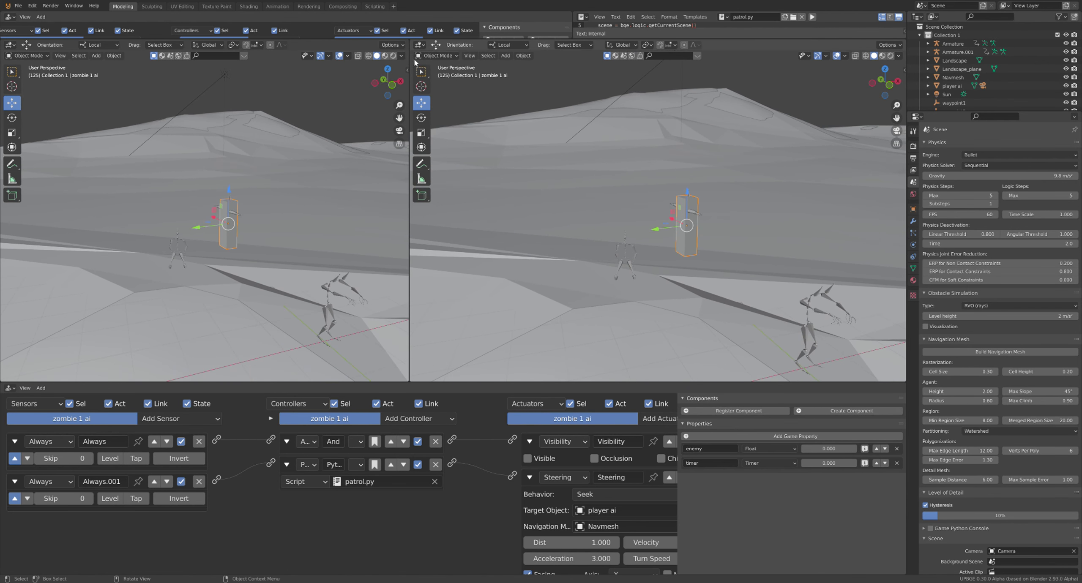
click(419, 45)
click(601, 70)
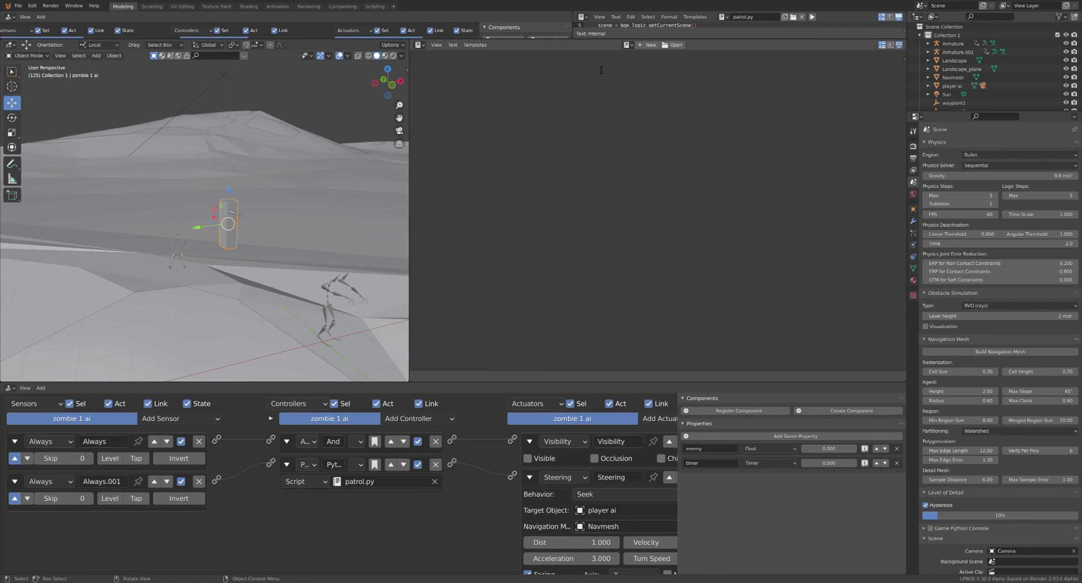
click(628, 45)
click(641, 64)
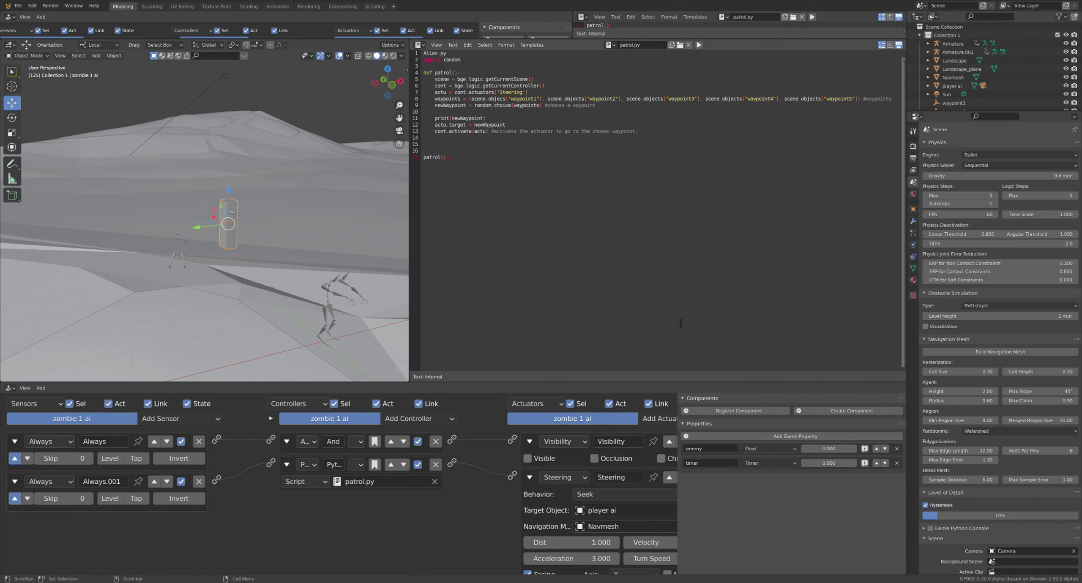
Replace all of patrol.py's code with the pasted new script and start the game to test it.
key(ctrl+a)
key(BackSpace)
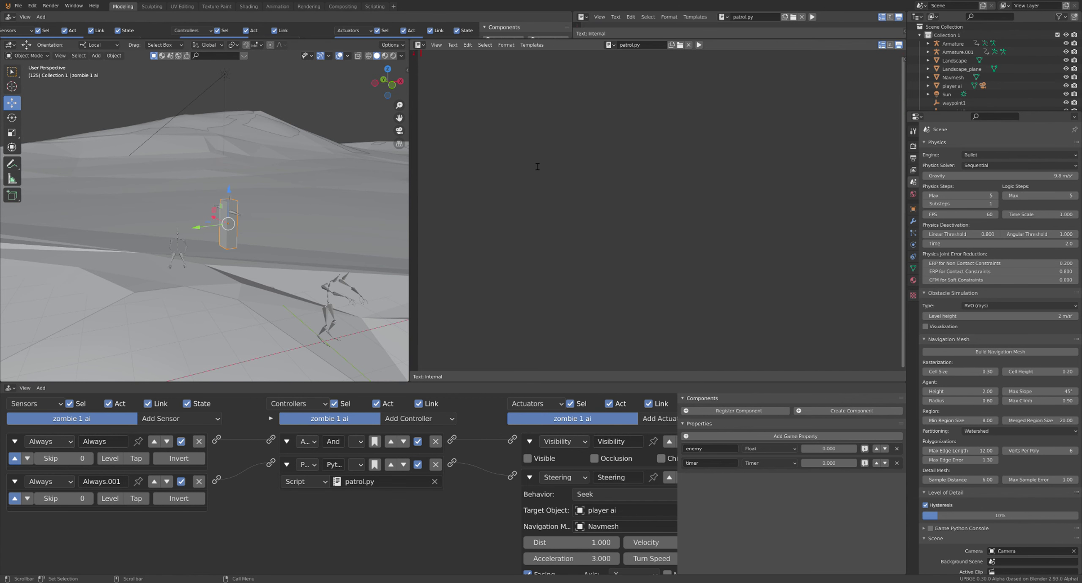
text(import bge import random  def main():      scene = bge.logic.getCurrentScene()     cont = bge.logic.getCurrentController()     actu = cont.actuators['Steering']     waypoints = (scene.objects["waypoint1"], scene.objects["waypoint2"], scene.objects["waypoint3"], scene.objects["waypoint4"], scene.objects["waypoint5"]) #waypoints     newWaypoint = random.choice(waypoints) #choose a waypoint      print(newWaypoint)     actu.target = newWaypoint     cont.activate(actu) #activate the actuator to go to the chosen waypoint.    main())
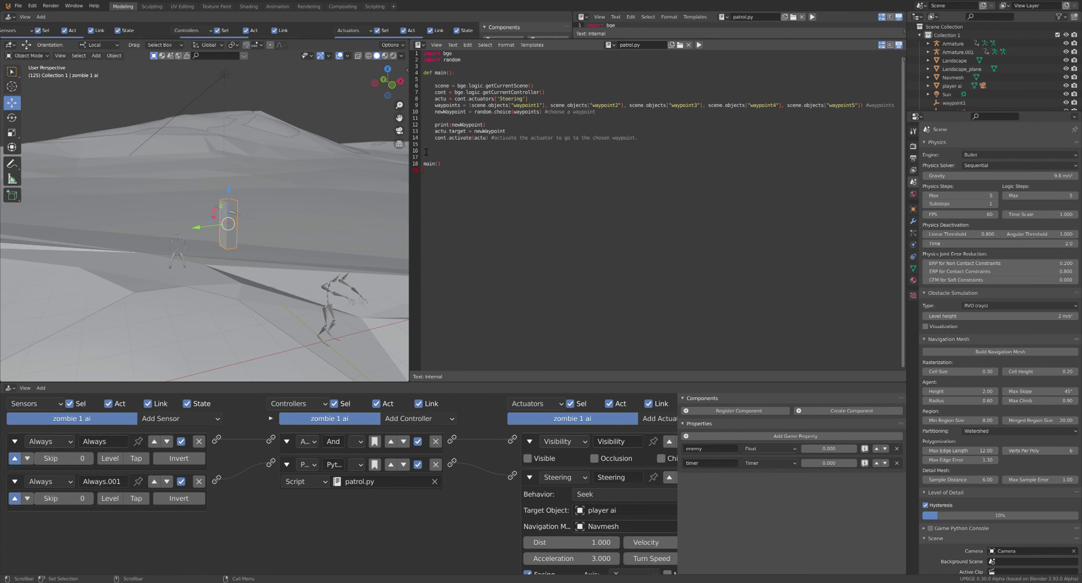
key(p)
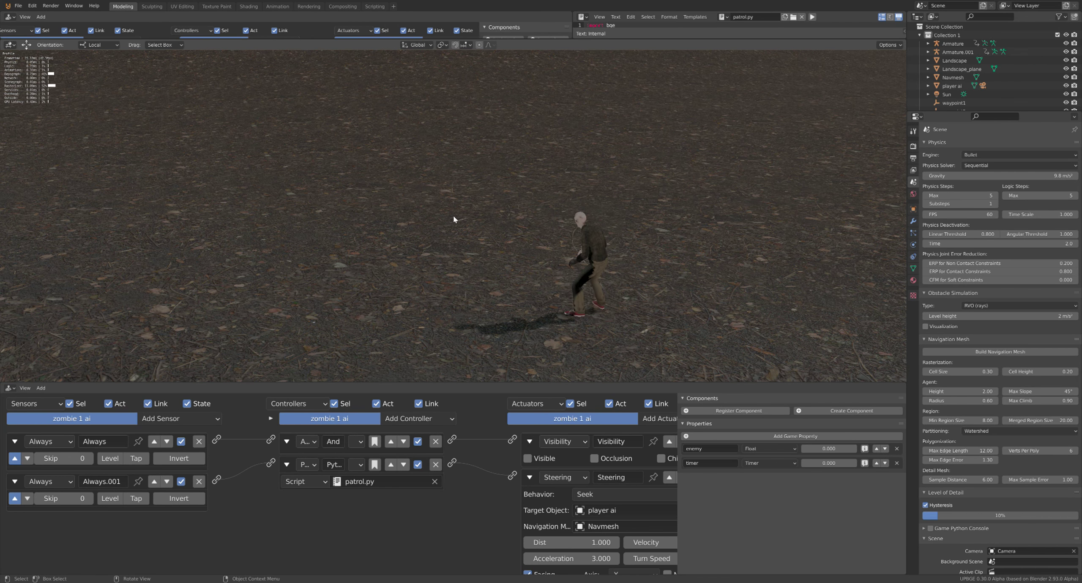
Stop the game, clear player ai from the Steering Target Object, and test again without a target.
key(Escape)
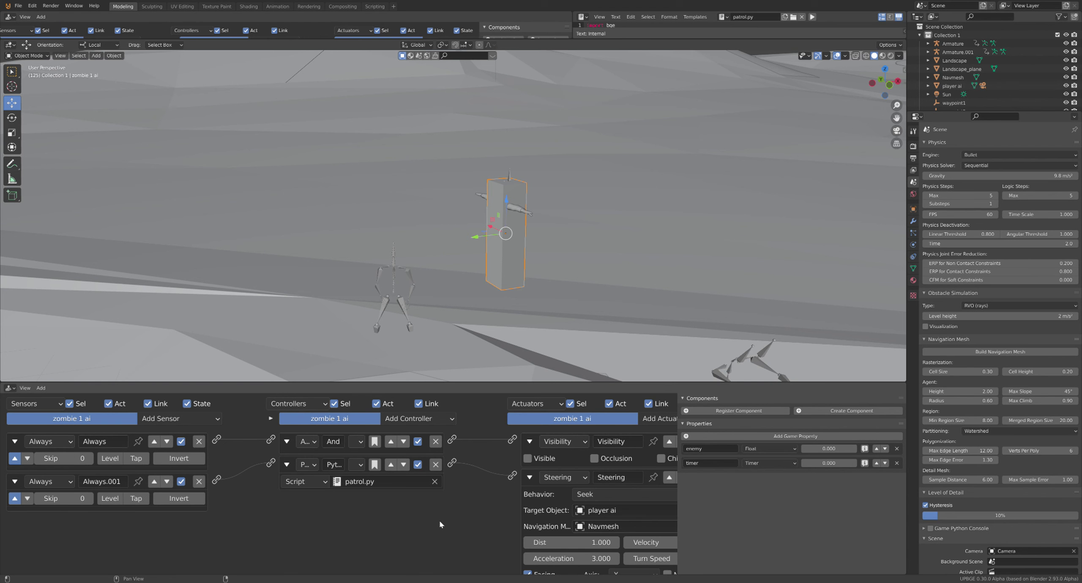
middle_drag(598, 506, 547, 507)
click(661, 511)
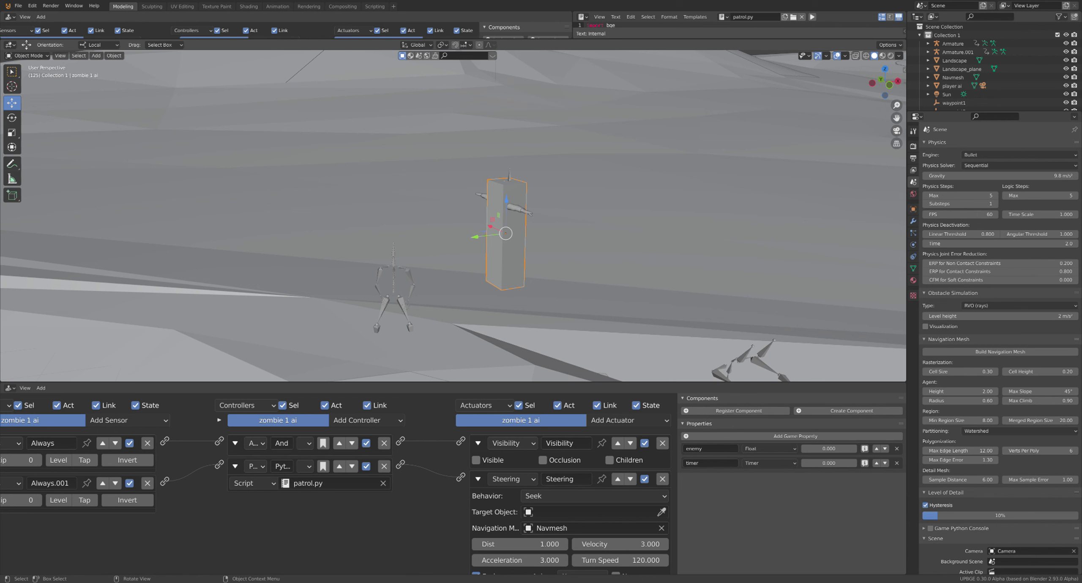
key(p)
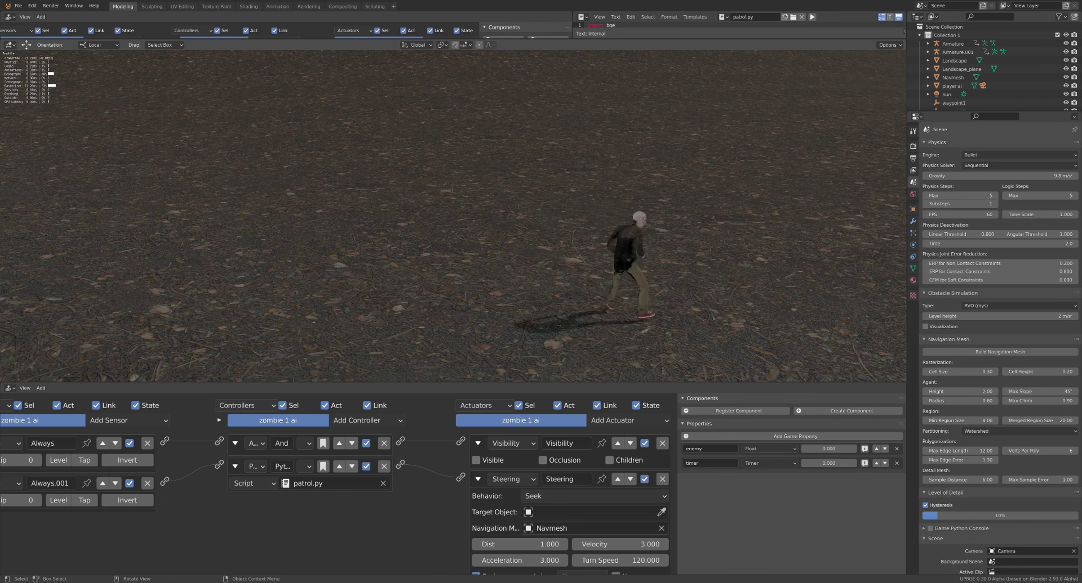
key(Escape)
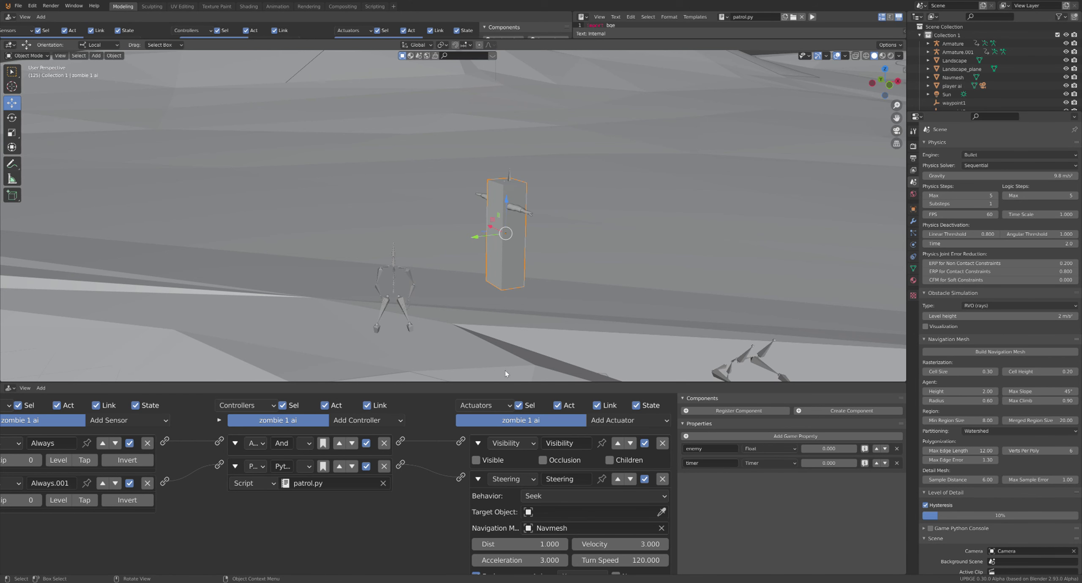
Bring the sensors into view and enter a trial skip value on the Always.001 sensor.
middle_drag(165, 495, 270, 495)
click(89, 500)
click(89, 501)
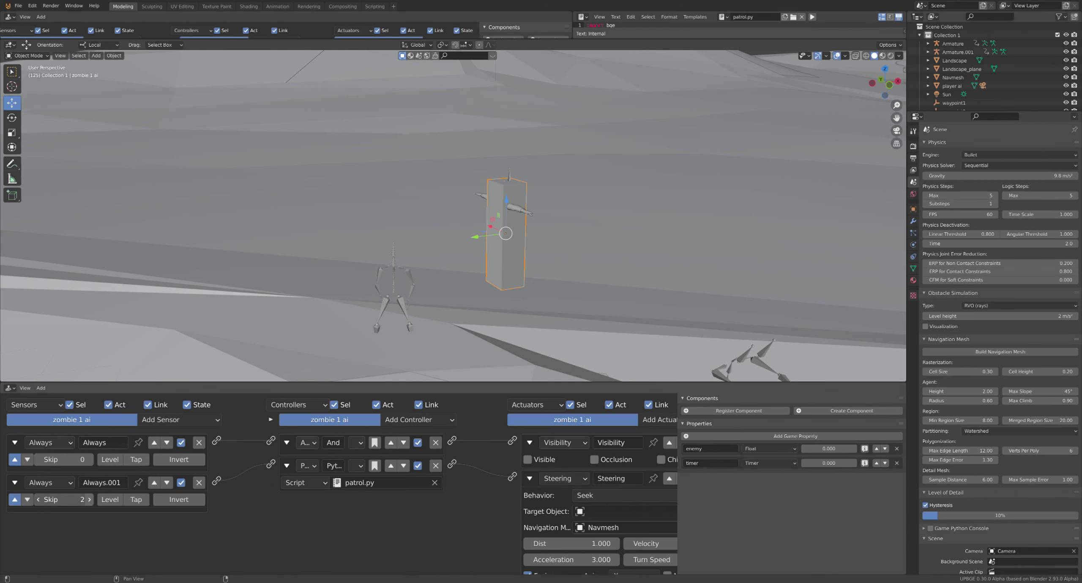
click(77, 500)
text(19)
key(BackSpace)
key(BackSpace)
text(96)
key(BackSpace)
key(BackSpace)
text(19)
key(Return)
Set the Always.001 skip to 600 and run a quick game test.
click(80, 499)
text(600)
key(Return)
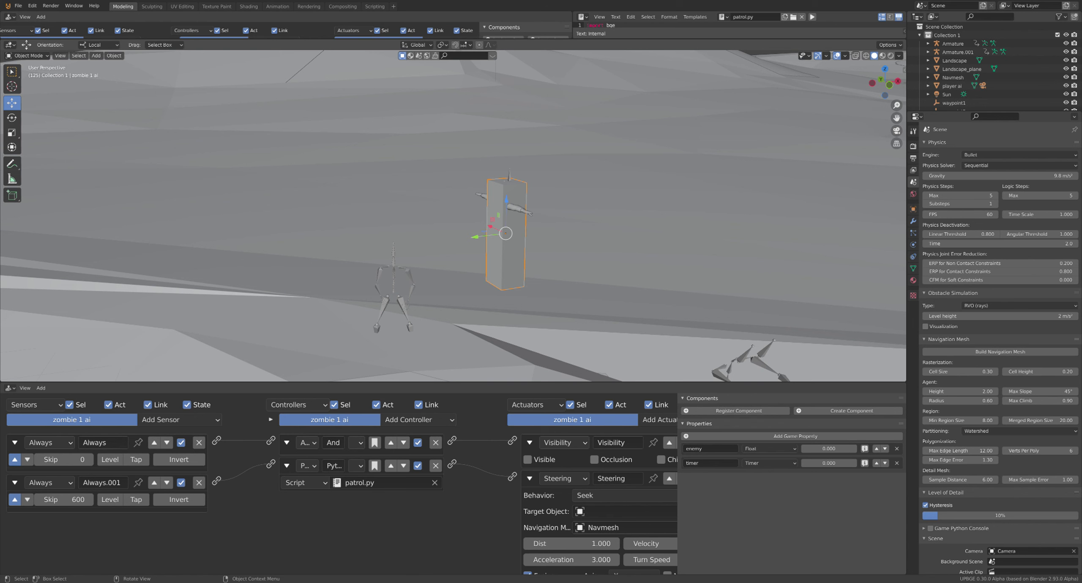
key(p)
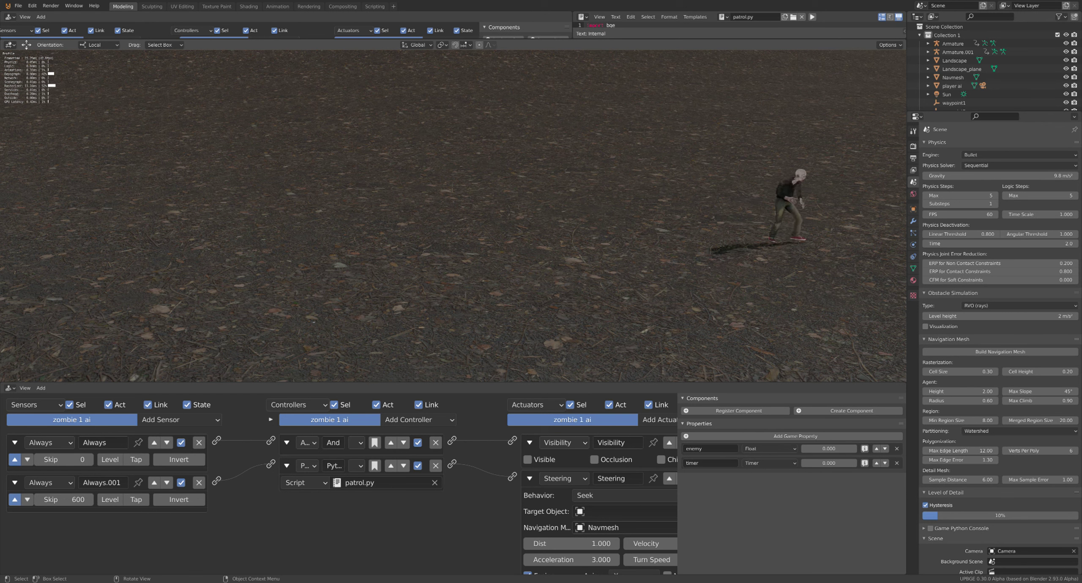
key(Escape)
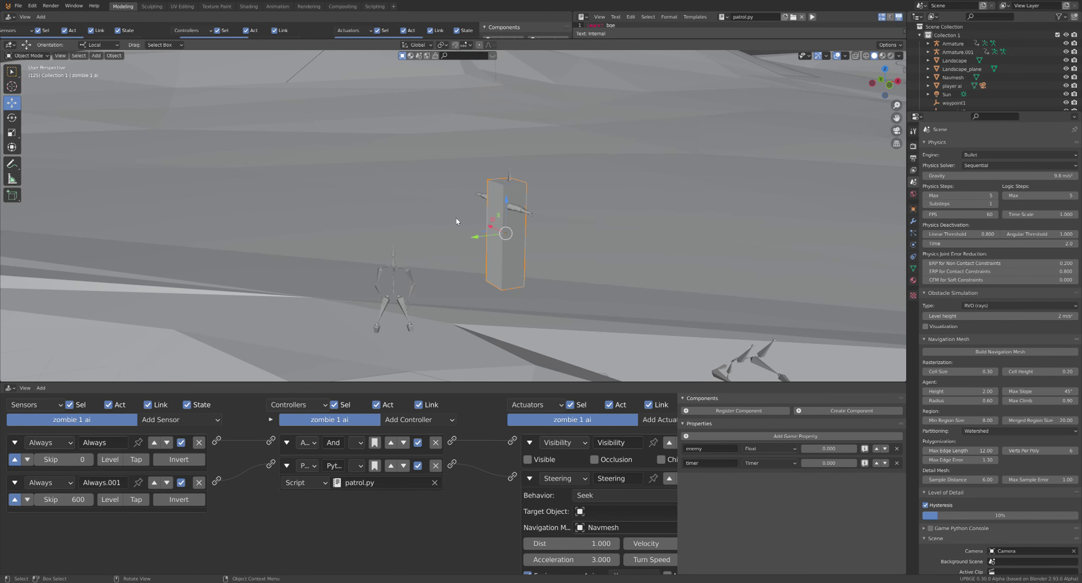
Set the Steering actuator's Facing Axis to -Y and run the game to watch the zombie patrol.
middle_drag(417, 506, 366, 434)
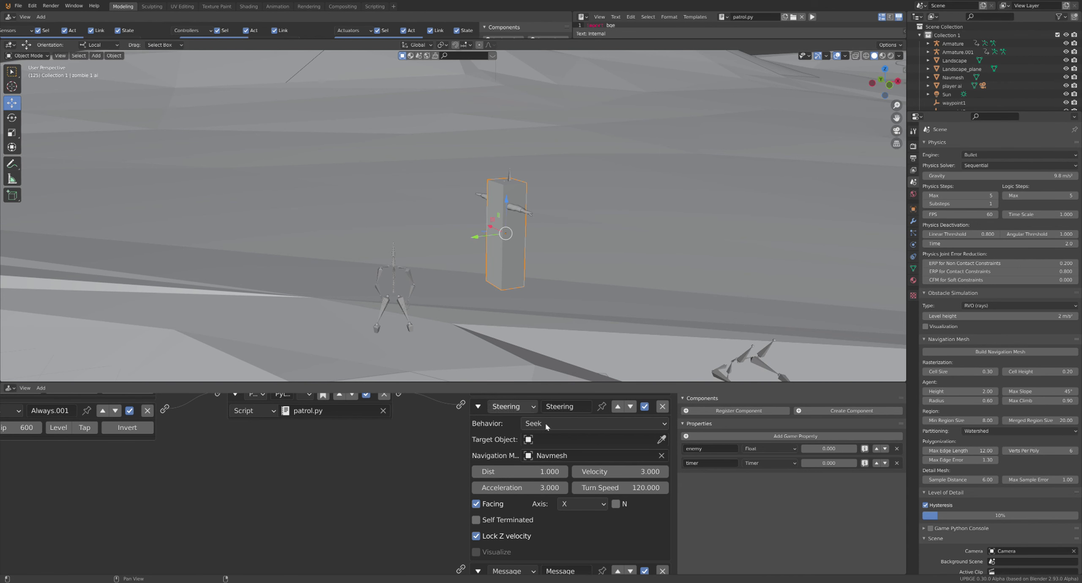
click(569, 507)
click(566, 433)
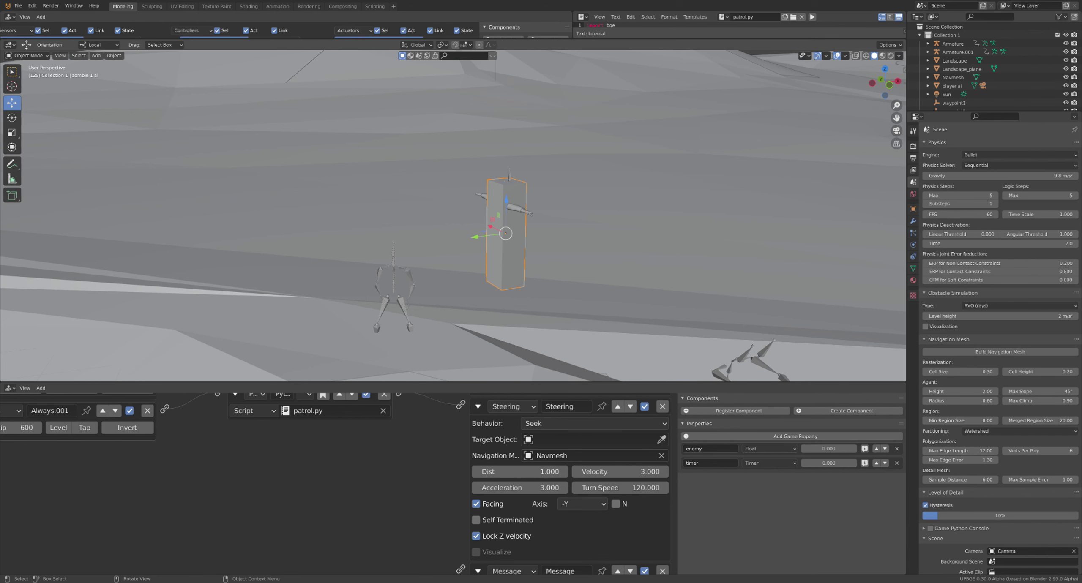
key(p)
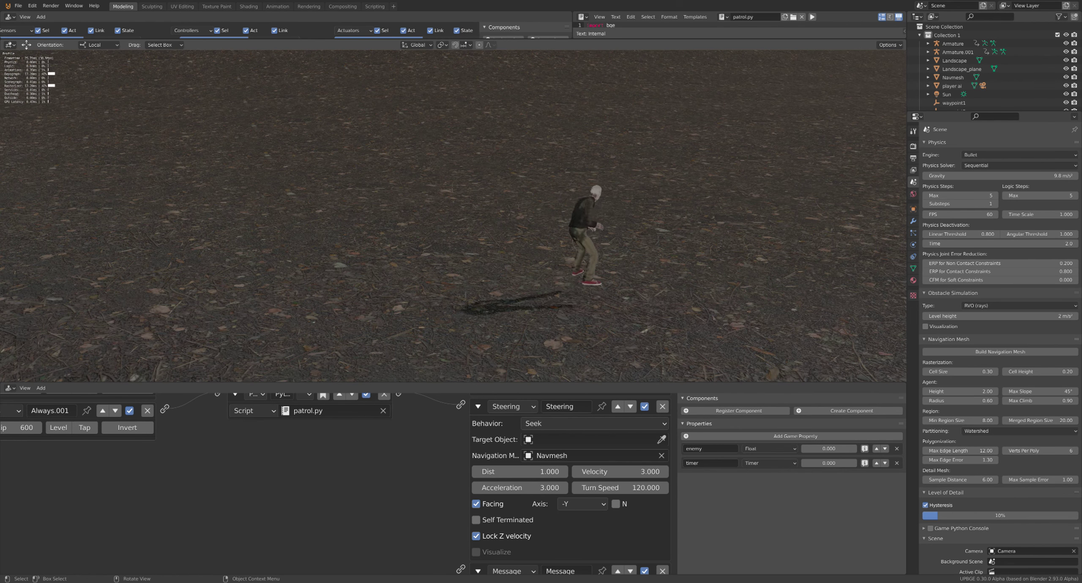
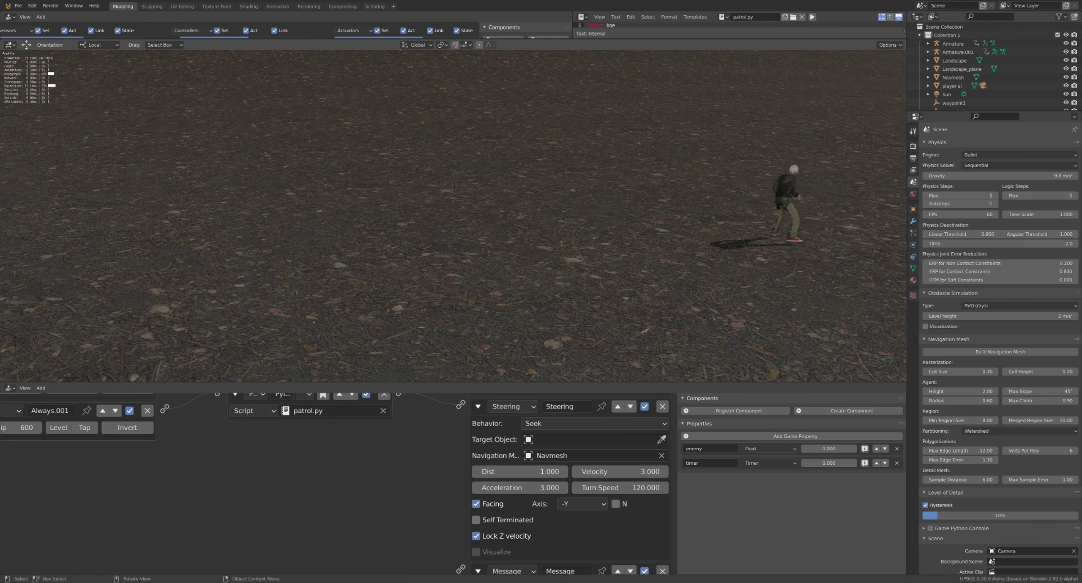
Stop the game, collapse the Steering and Message actuators, and link patrol.py to Message.
key(Escape)
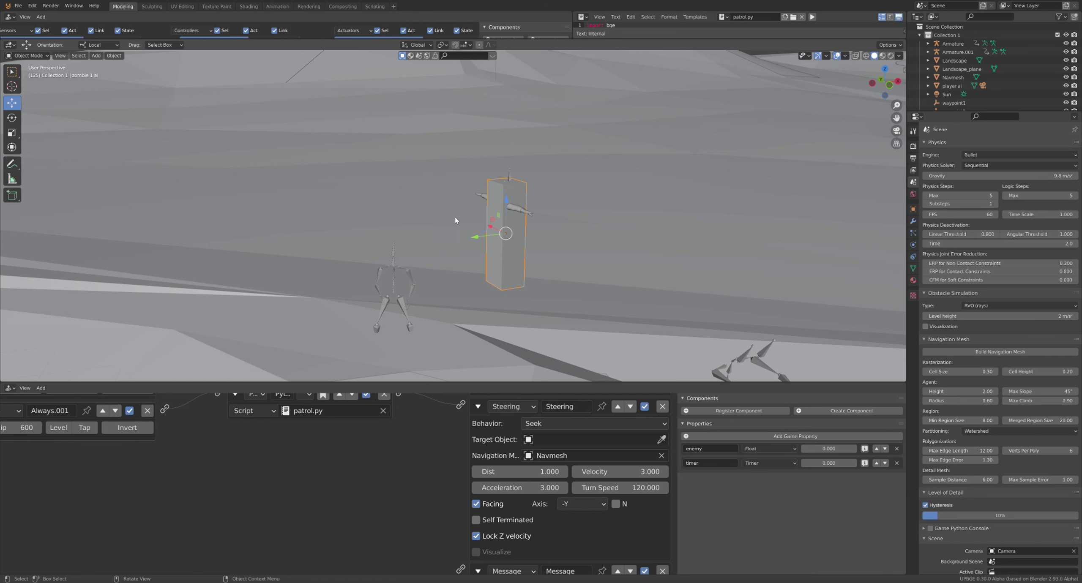
click(478, 406)
click(477, 498)
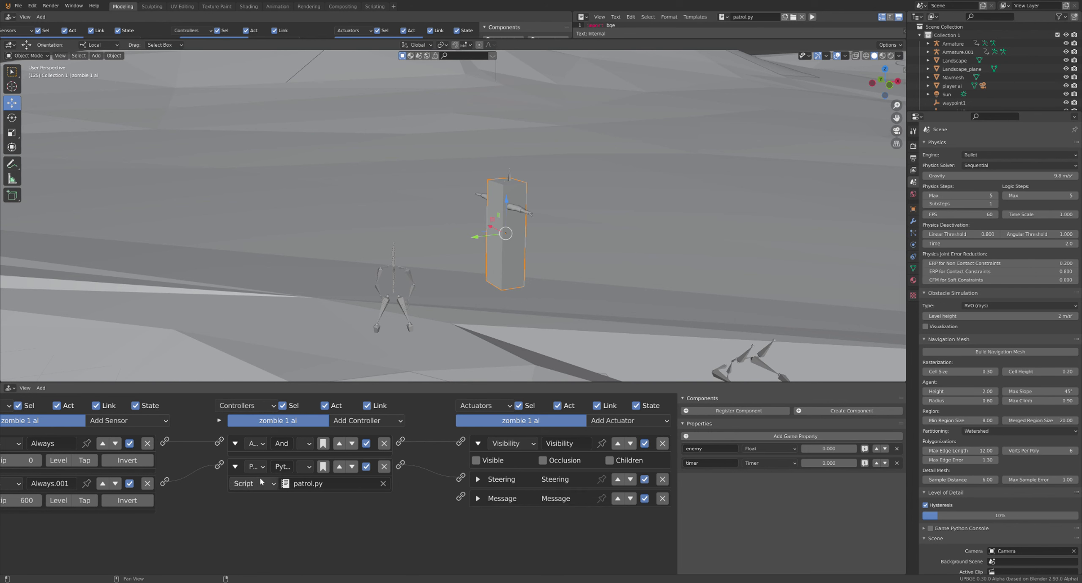
drag(400, 465, 460, 496)
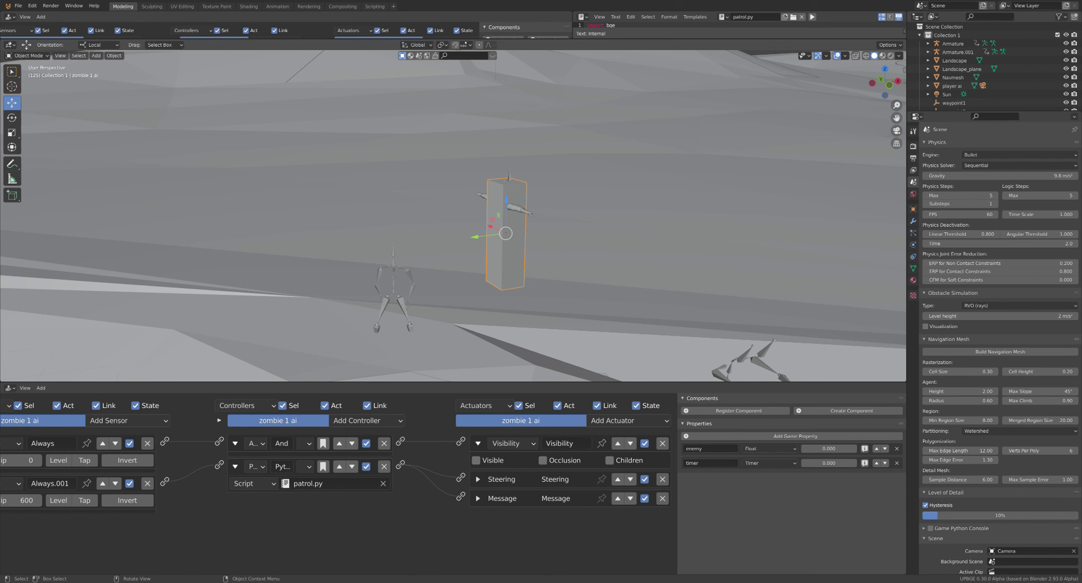
Test-run the game, stop it, and bring the Sensors column into view.
key(p)
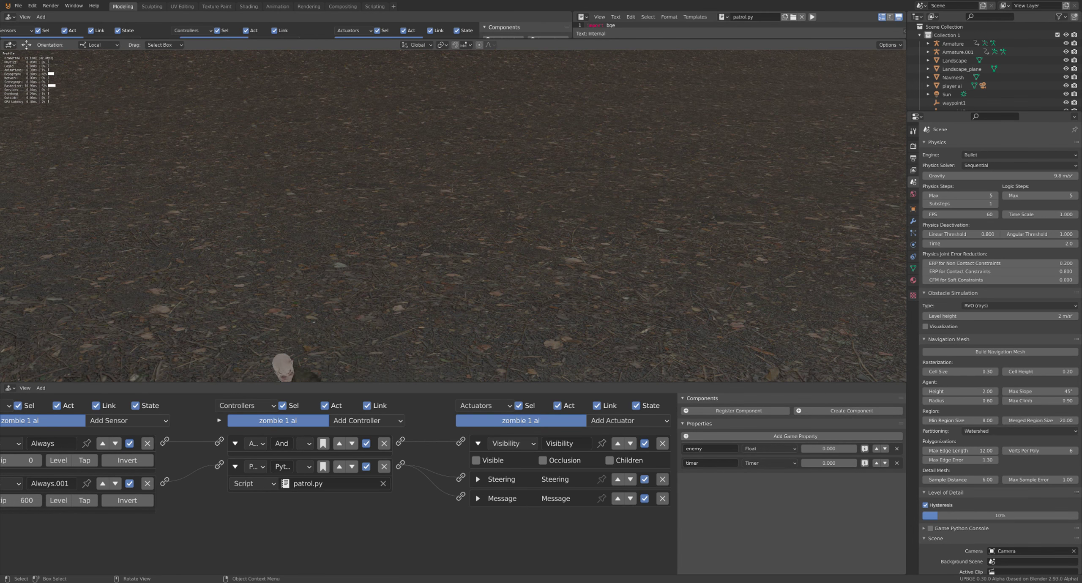
key(Escape)
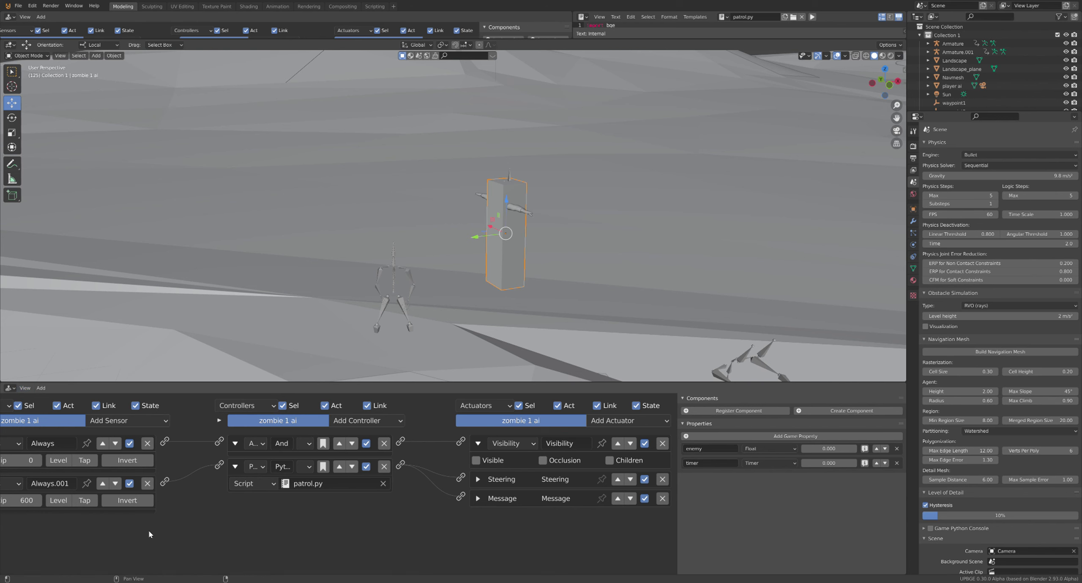
middle_drag(180, 524, 233, 528)
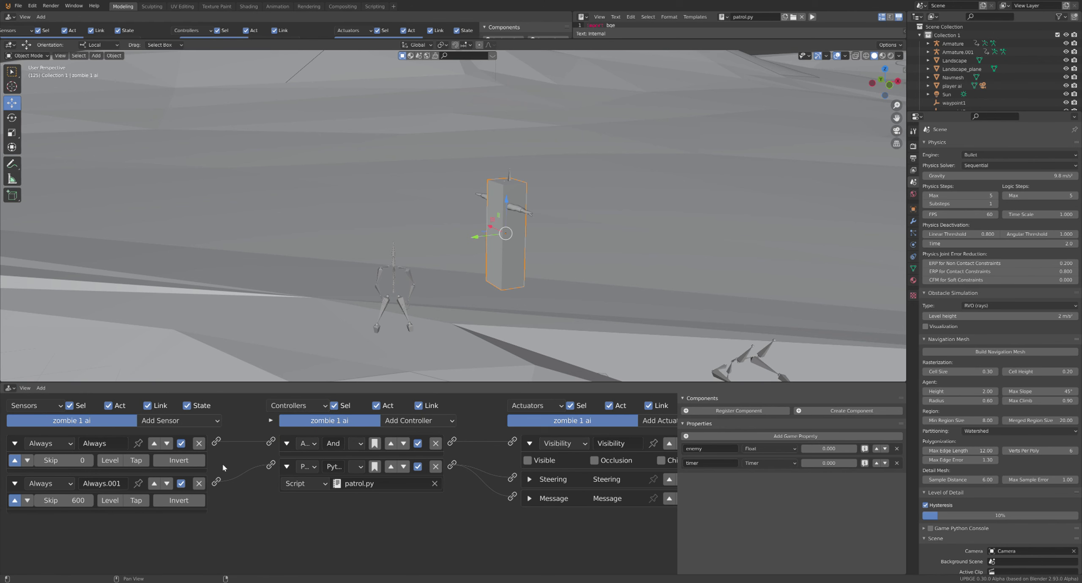
Add an Always.002 sensor and link it to the new controller.
ctrl+scroll(311, 473, right, 3)
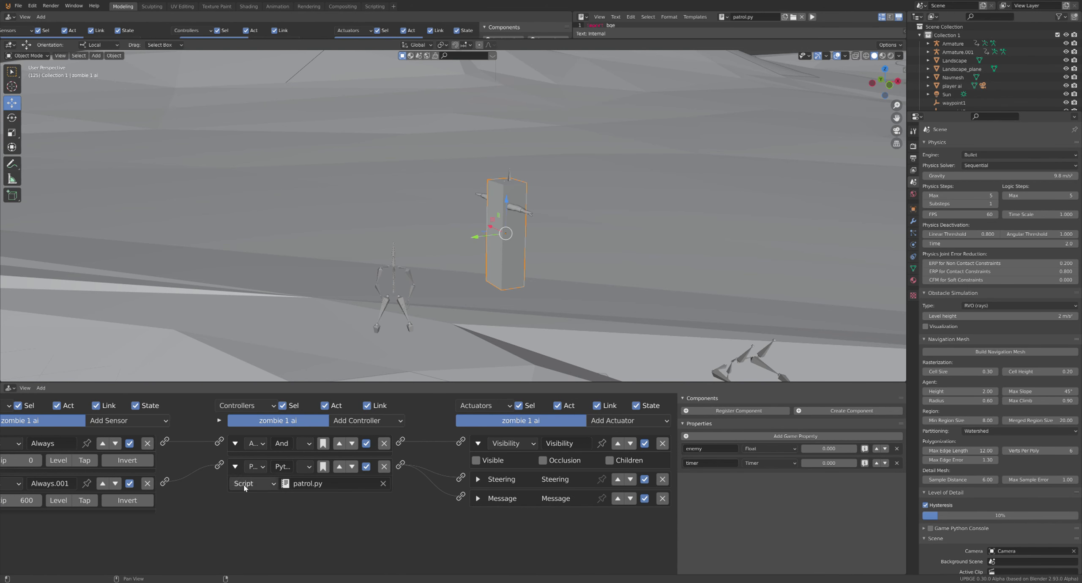
click(146, 424)
click(114, 391)
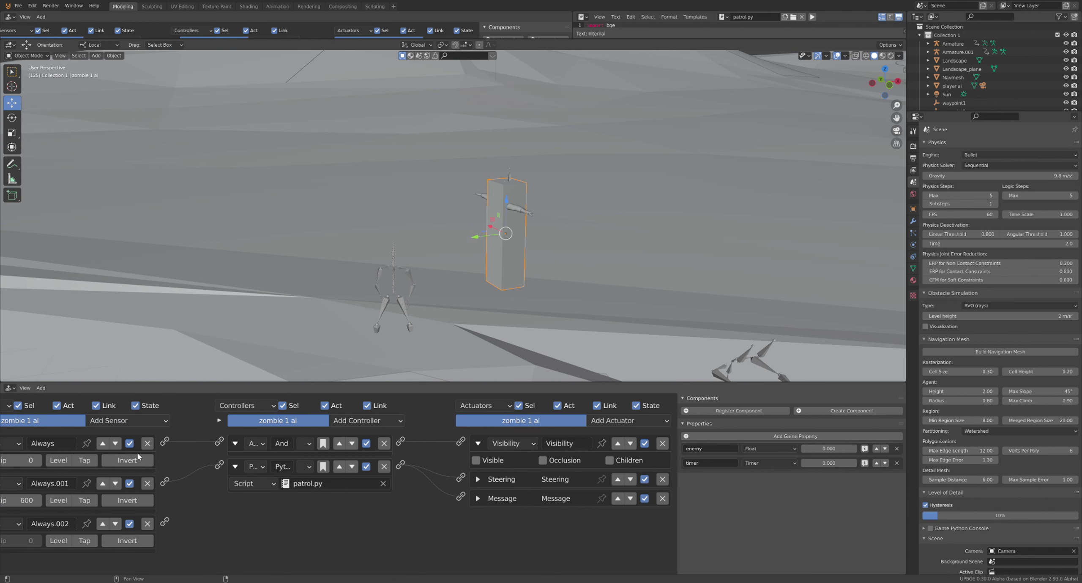
drag(375, 522, 444, 481)
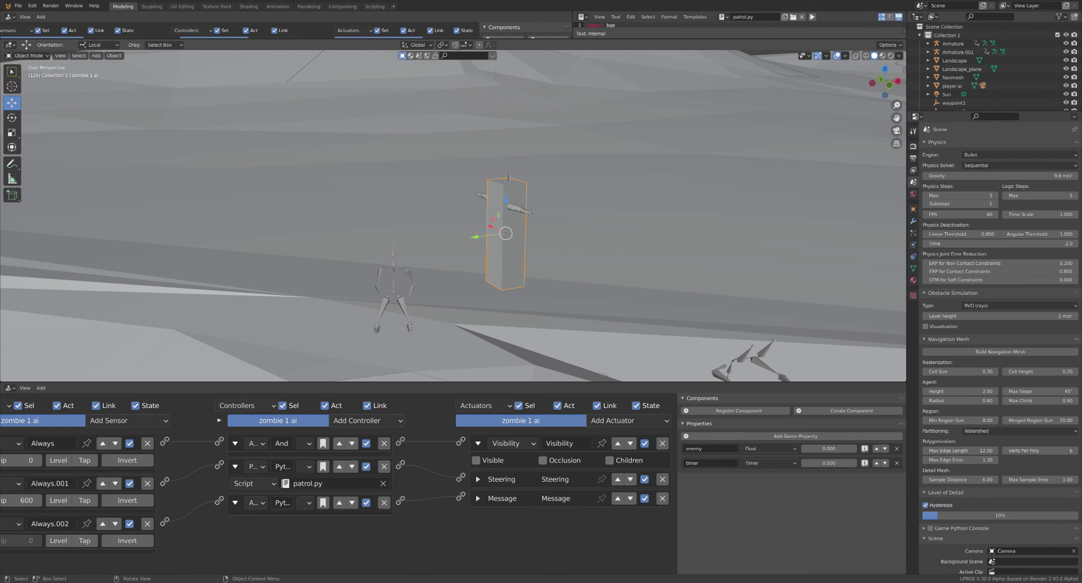
Play the zombie game, stop it, and start it again to test.
key(p)
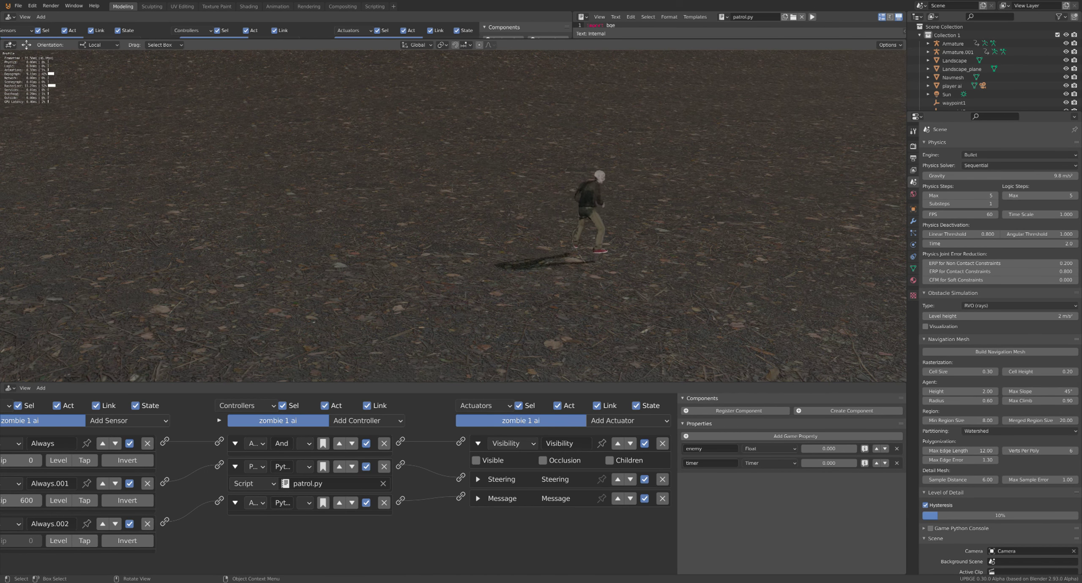
key(Escape)
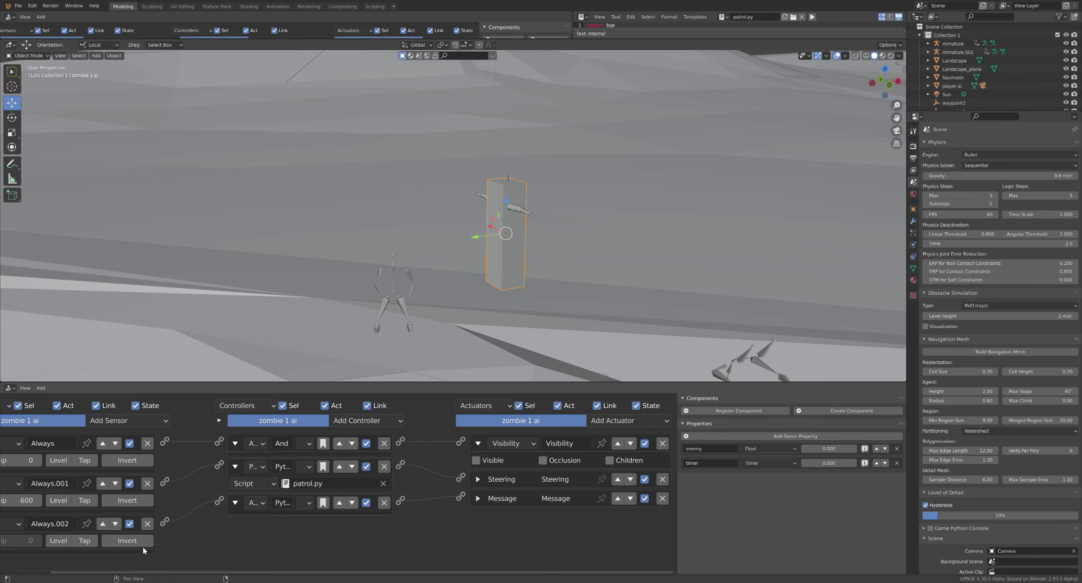
middle_drag(143, 549, 194, 549)
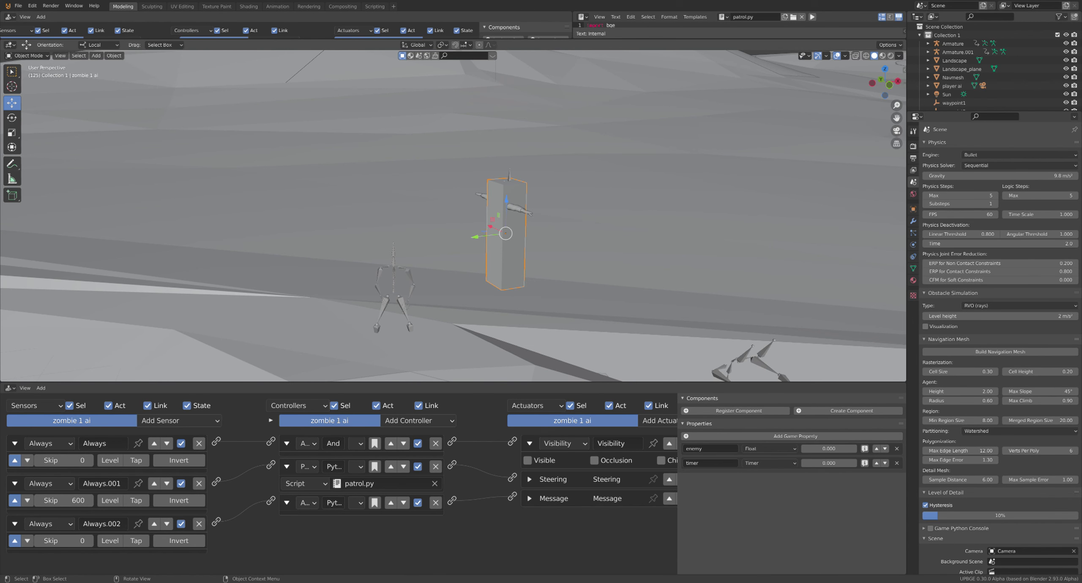
key(p)
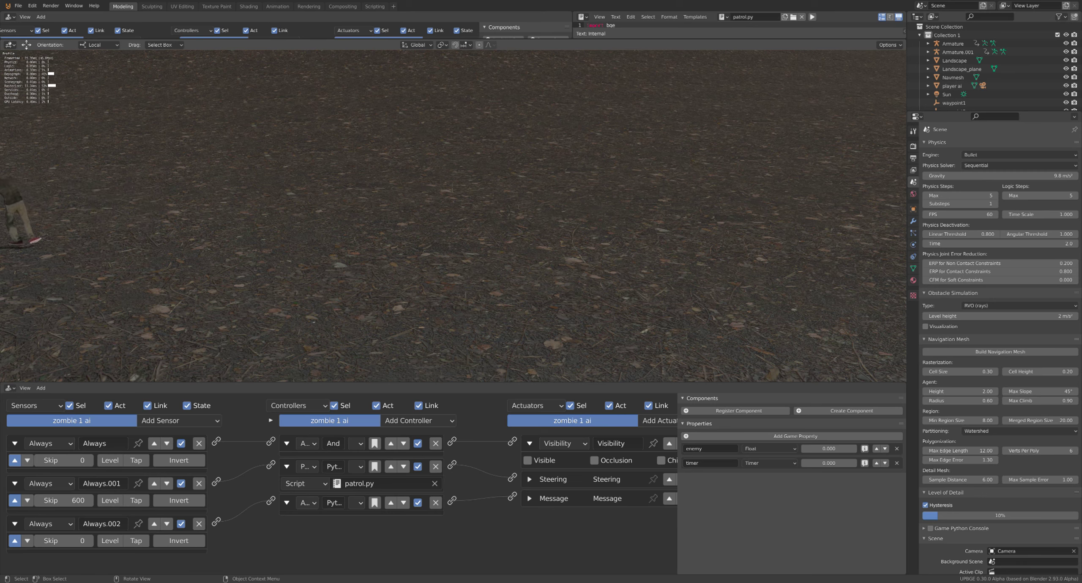
Set the Steering actuator's Velocity to 1.0 and test-run the slower zombie.
key(Escape)
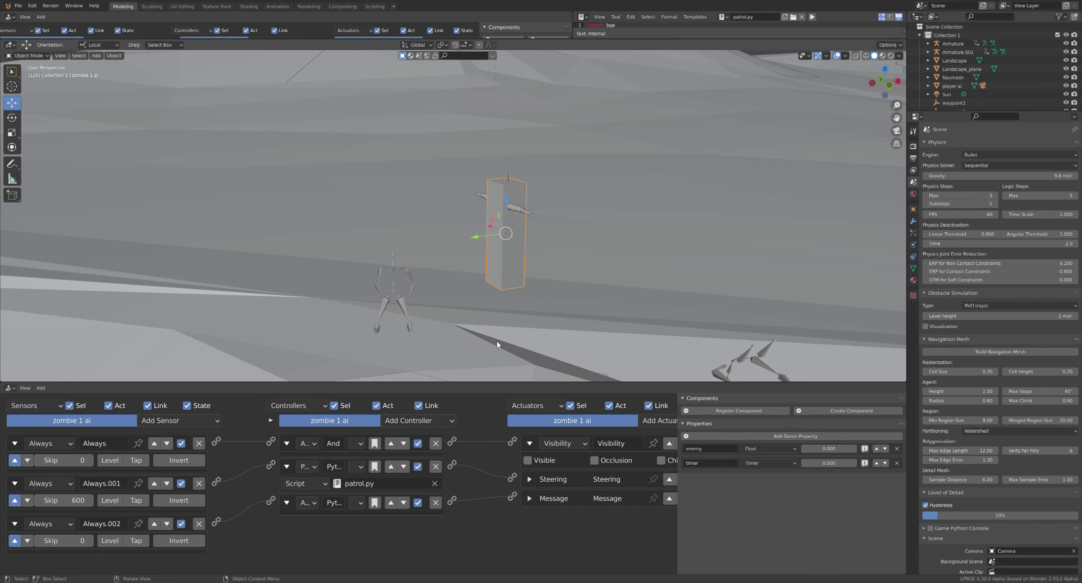
click(529, 479)
middle_drag(560, 501, 508, 450)
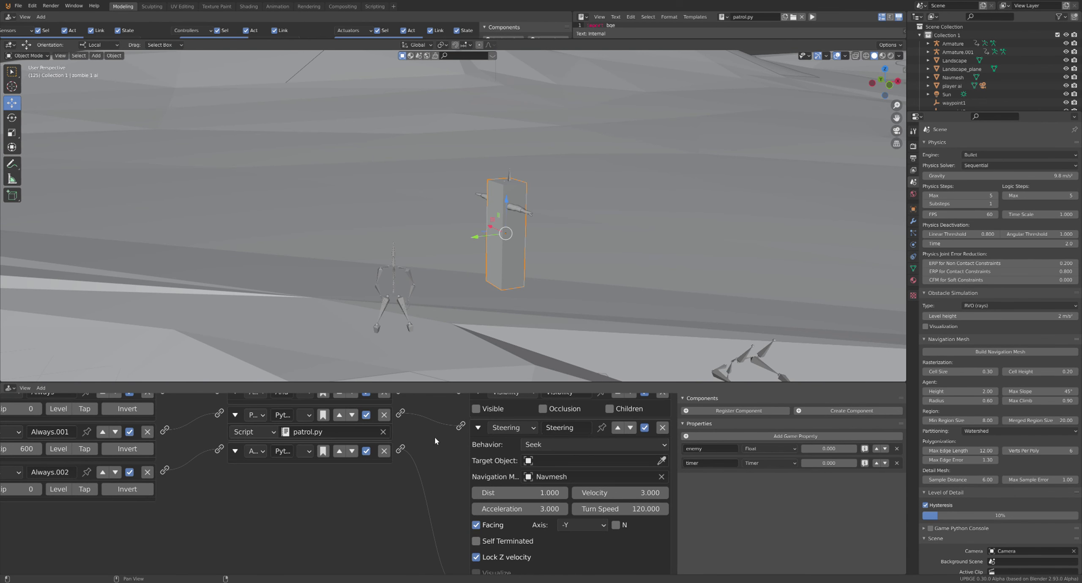
click(612, 492)
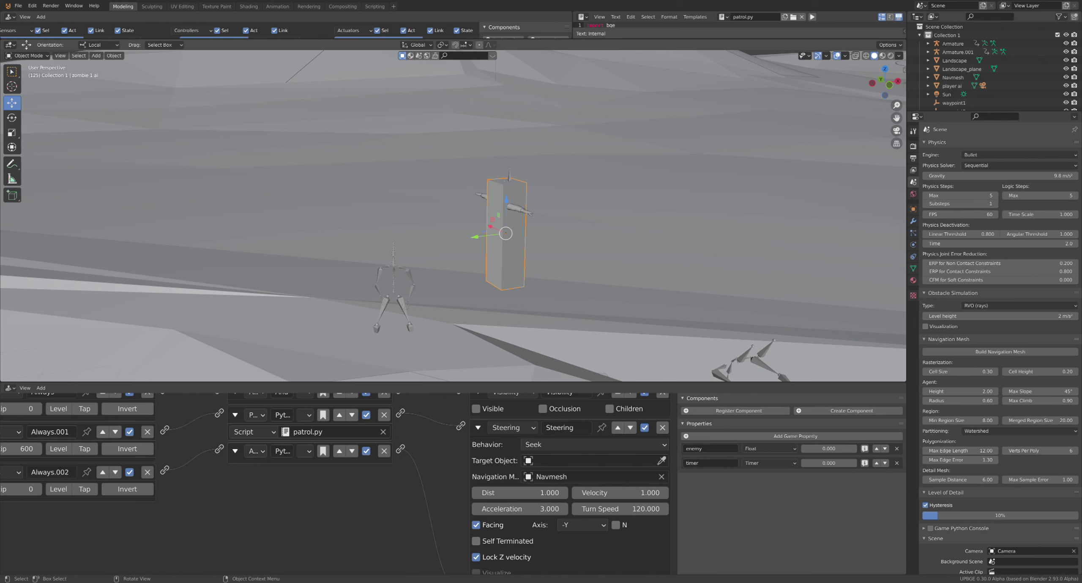
key(p)
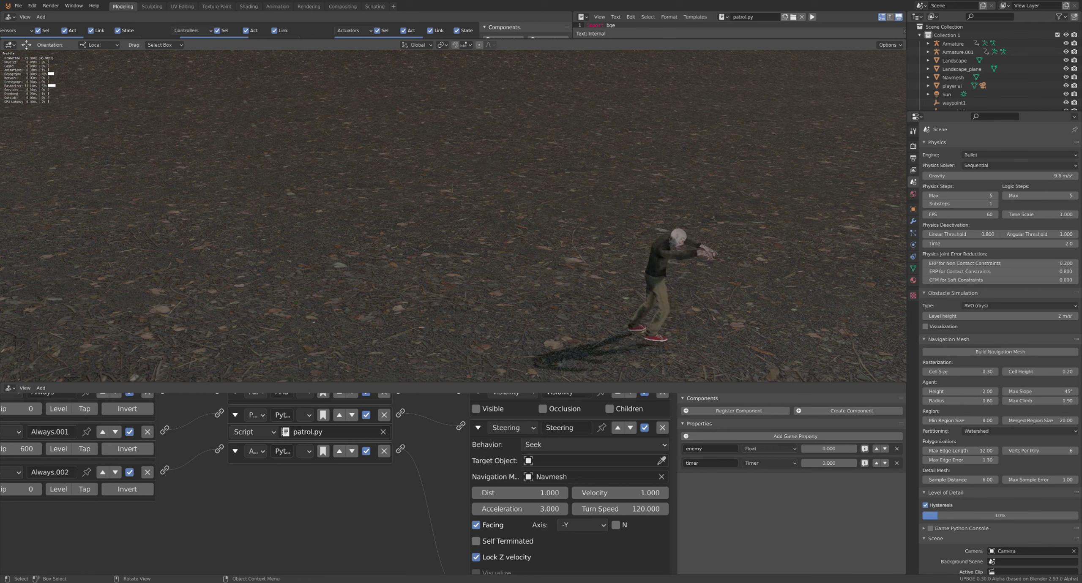
key(Escape)
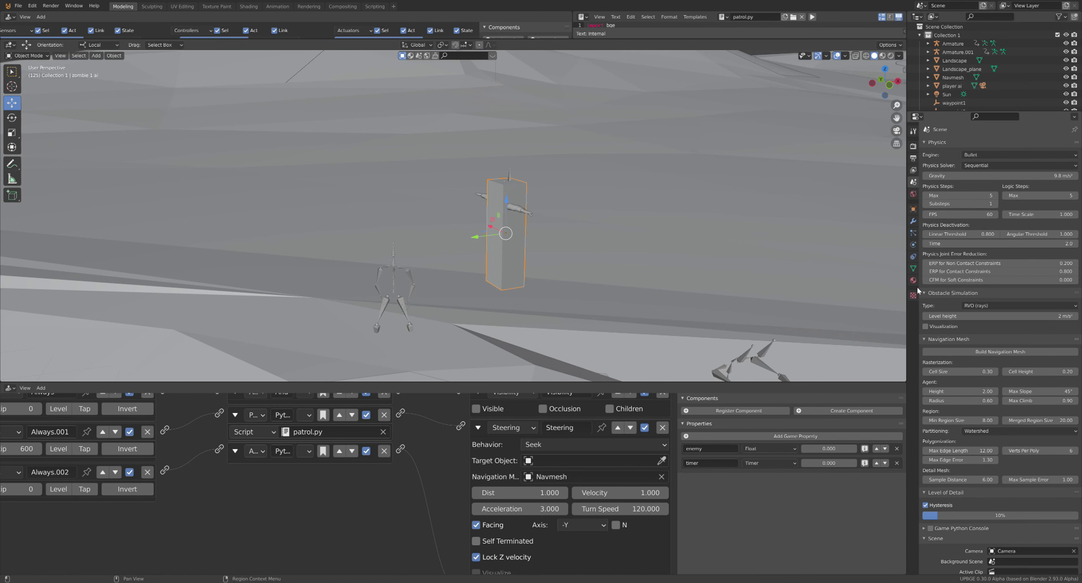
Enable Obstacle Simulation Visualization and test-run the game again.
click(925, 326)
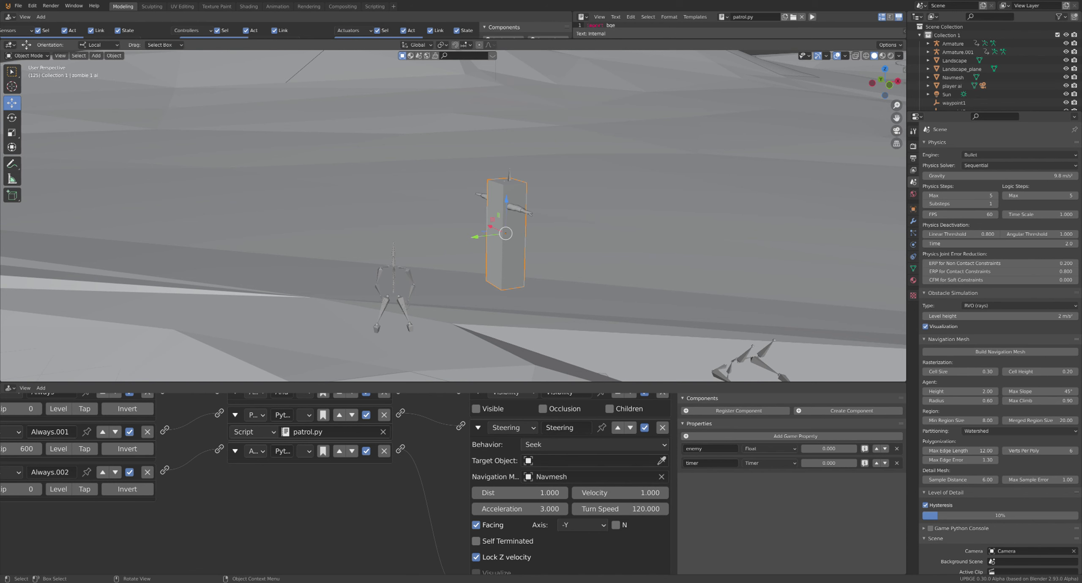
key(p)
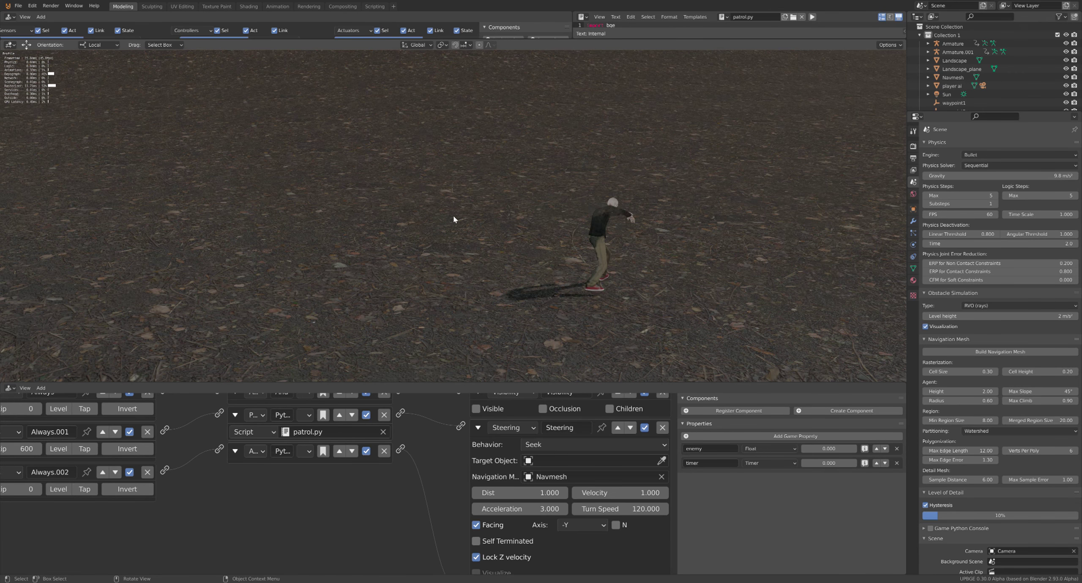
key(Escape)
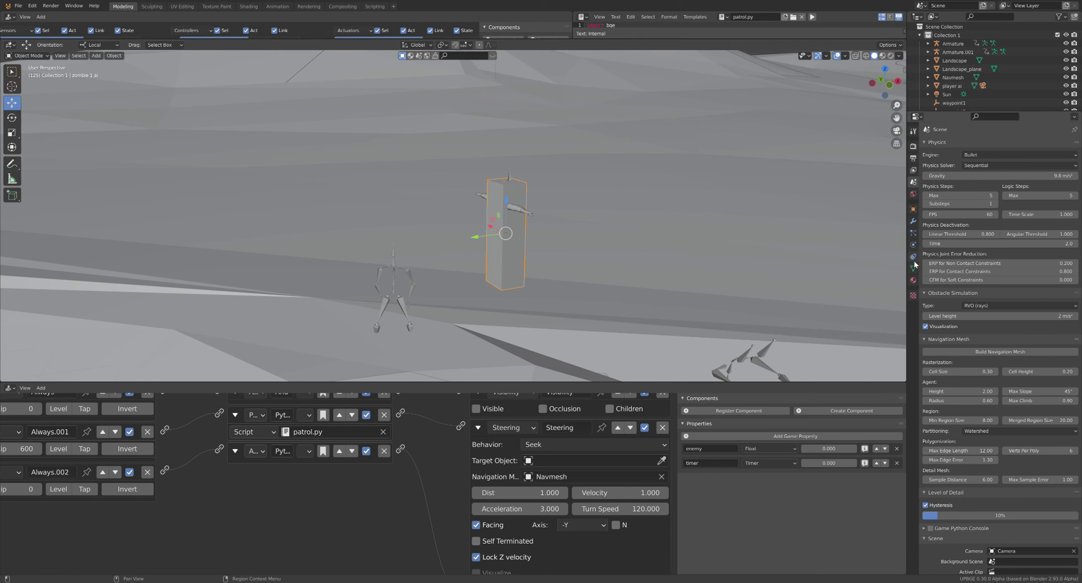
Change zombie 1 ai's physics Friction from 100 to 0 and test-run the game.
click(912, 245)
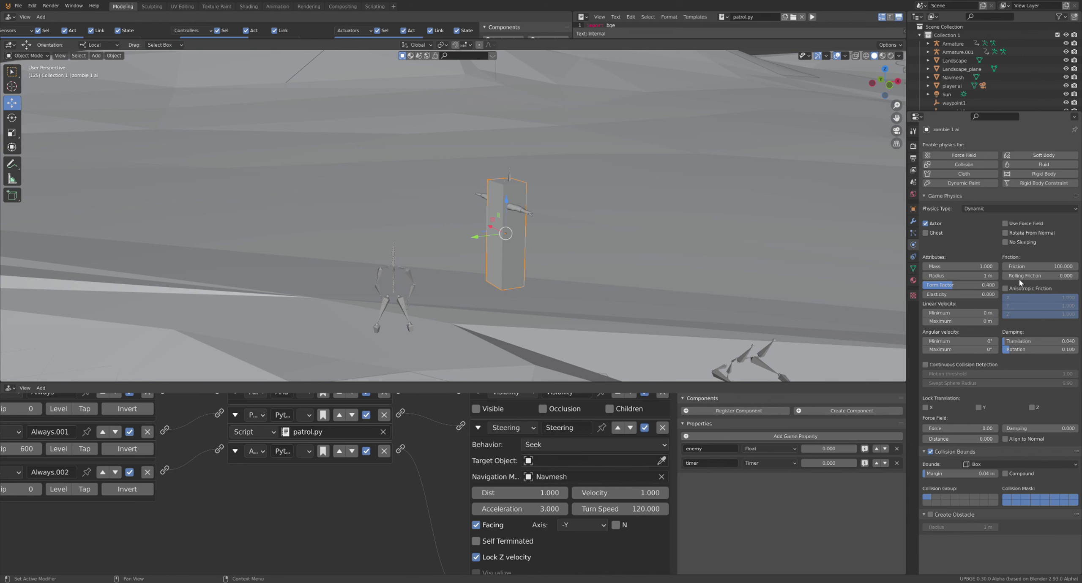
key(BackSpace)
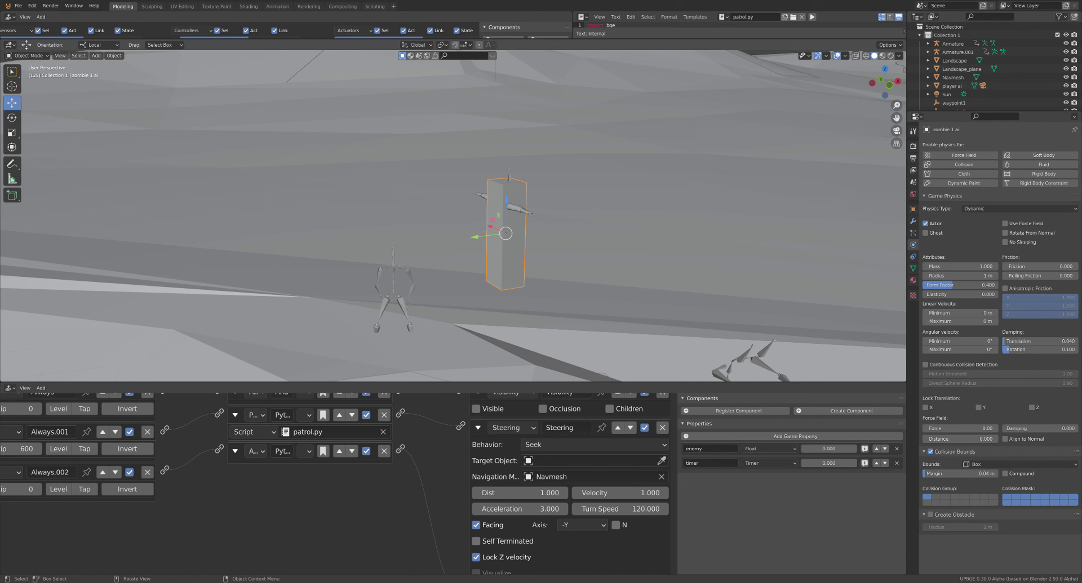
key(p)
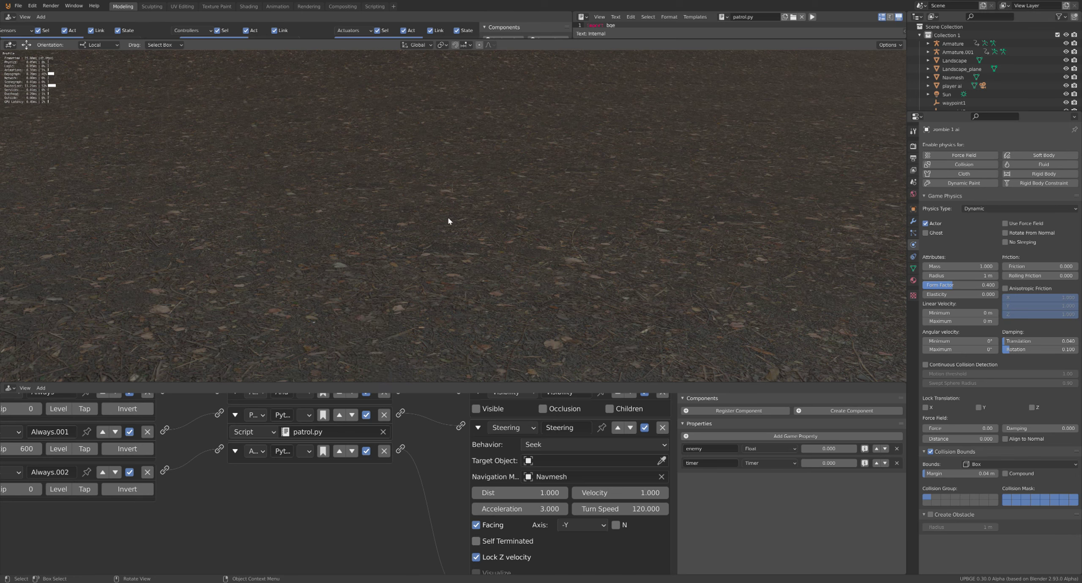
key(Escape)
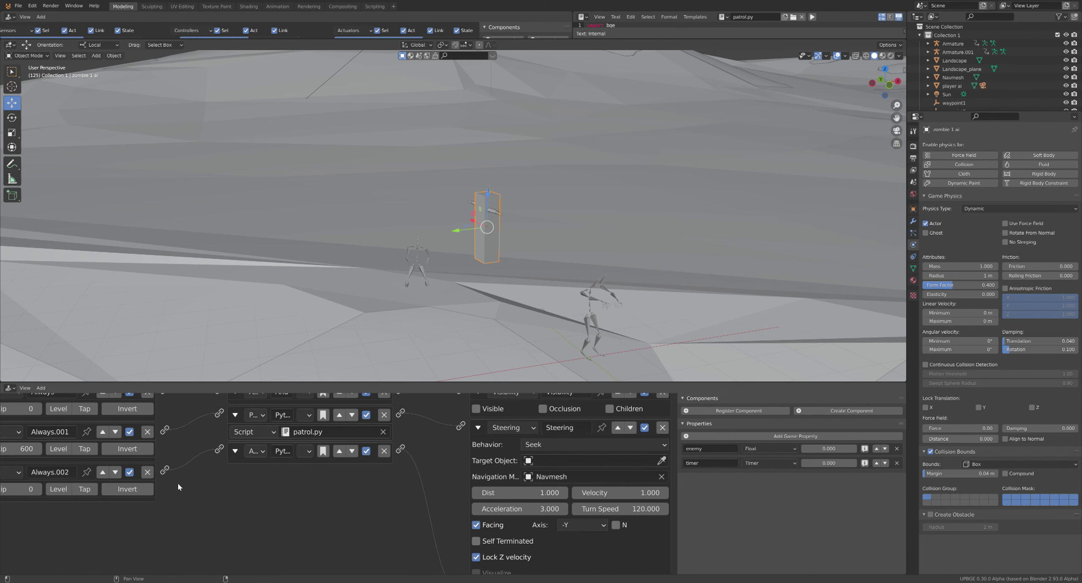
scroll(178, 484, up, 4)
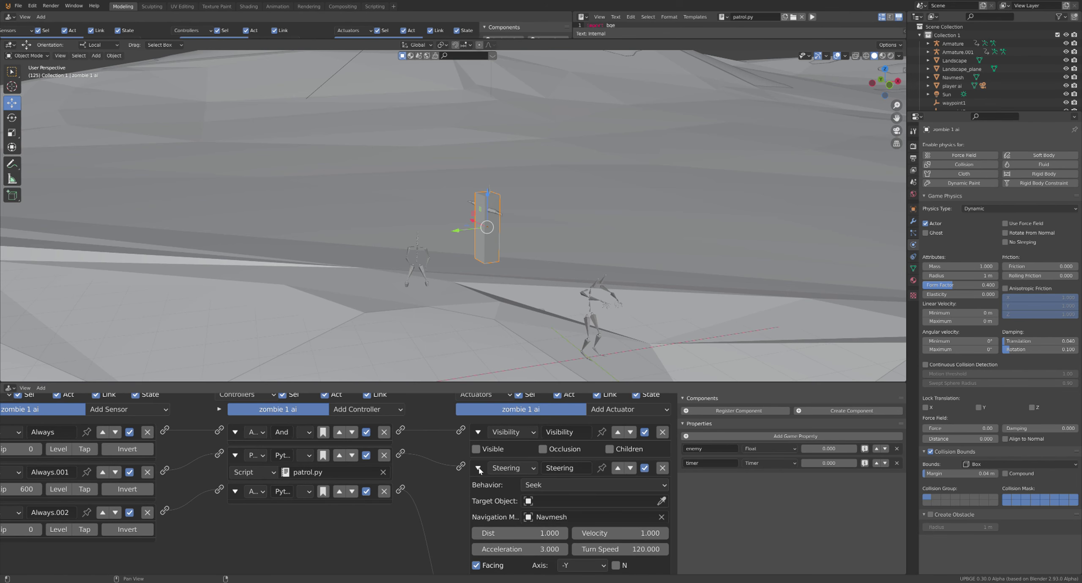
Collapse the actuators, the three controllers and the three Always sensors.
click(478, 468)
click(479, 445)
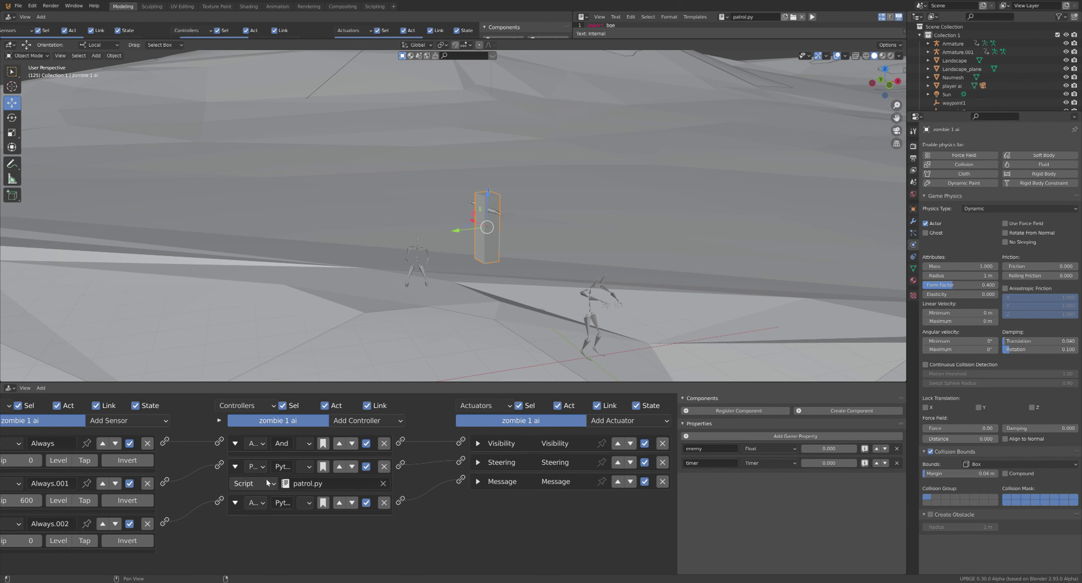
click(235, 443)
click(235, 461)
click(234, 481)
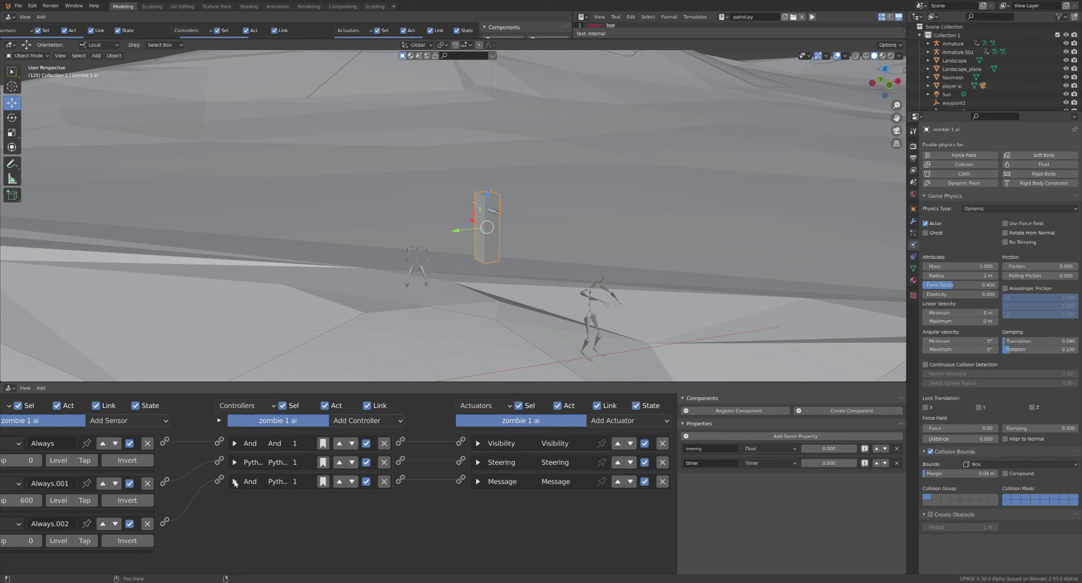
middle_drag(147, 465, 200, 466)
click(14, 443)
click(15, 462)
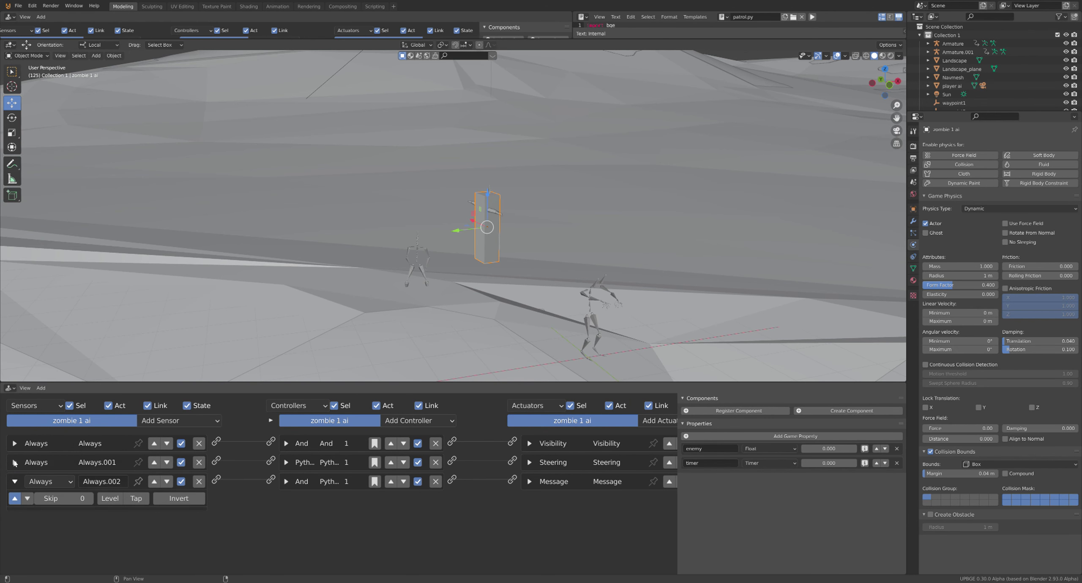
click(14, 481)
Add a Ray sensor to the zombie and switch the viewport to wireframe.
click(169, 421)
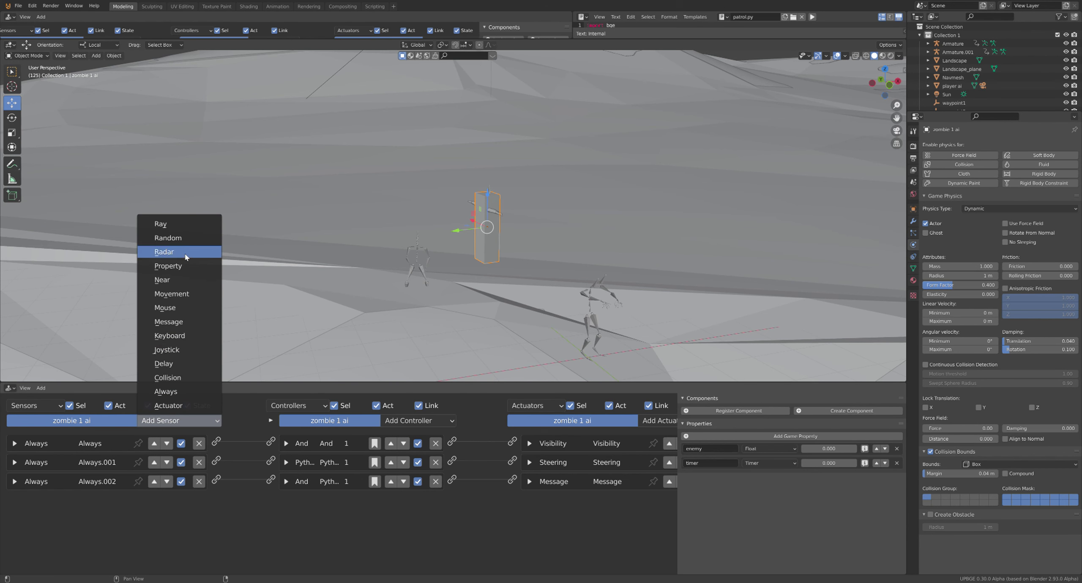
click(183, 226)
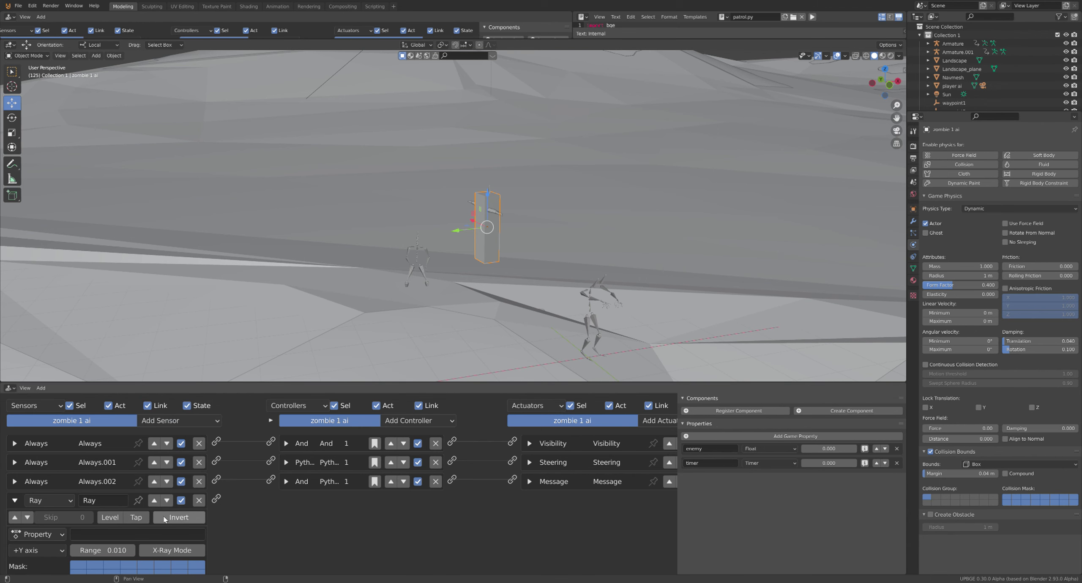
middle_drag(185, 492, 185, 473)
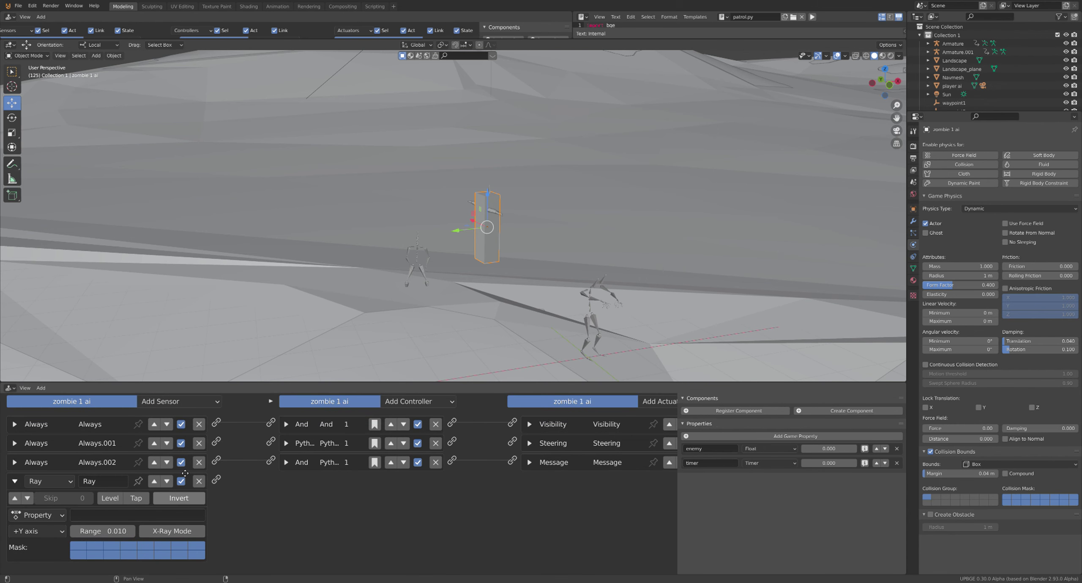
key(z)
click(476, 239)
scroll(476, 240, up, 6)
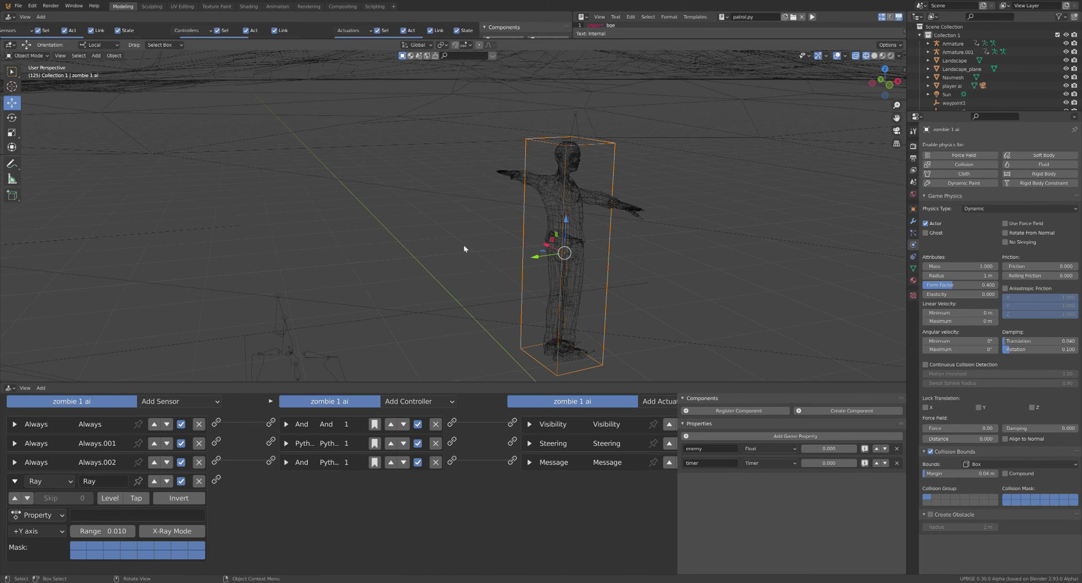
Set the Ray sensor's axis to -Y and its Property to 'player'.
click(30, 529)
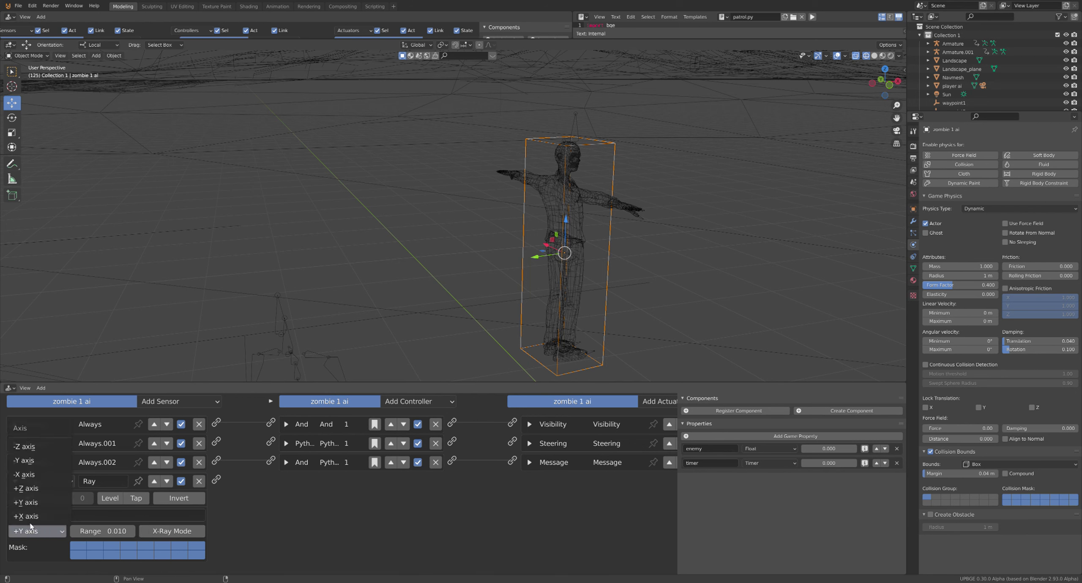
click(24, 460)
click(96, 515)
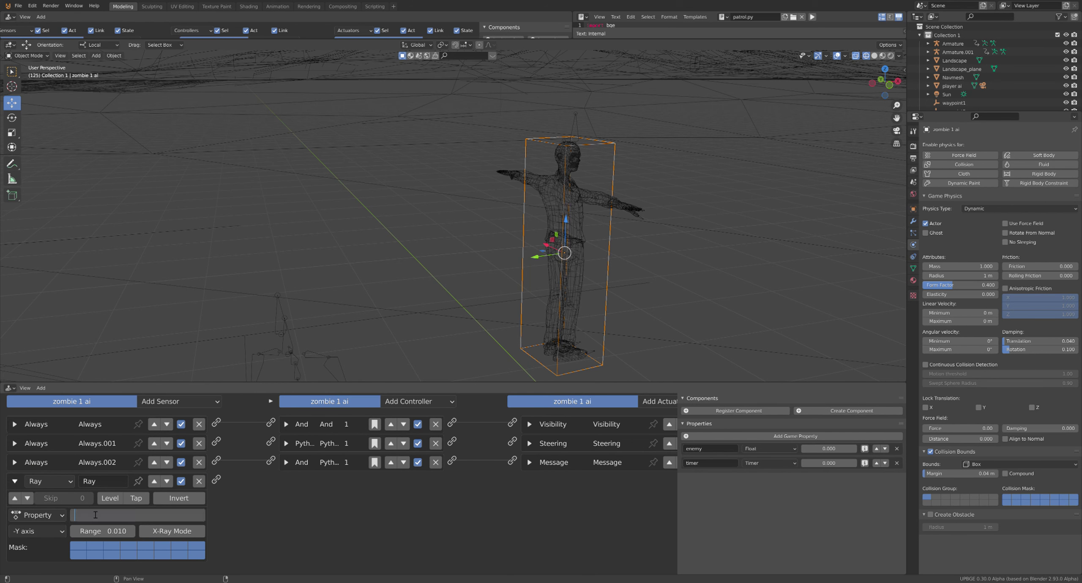
text(player)
key(Return)
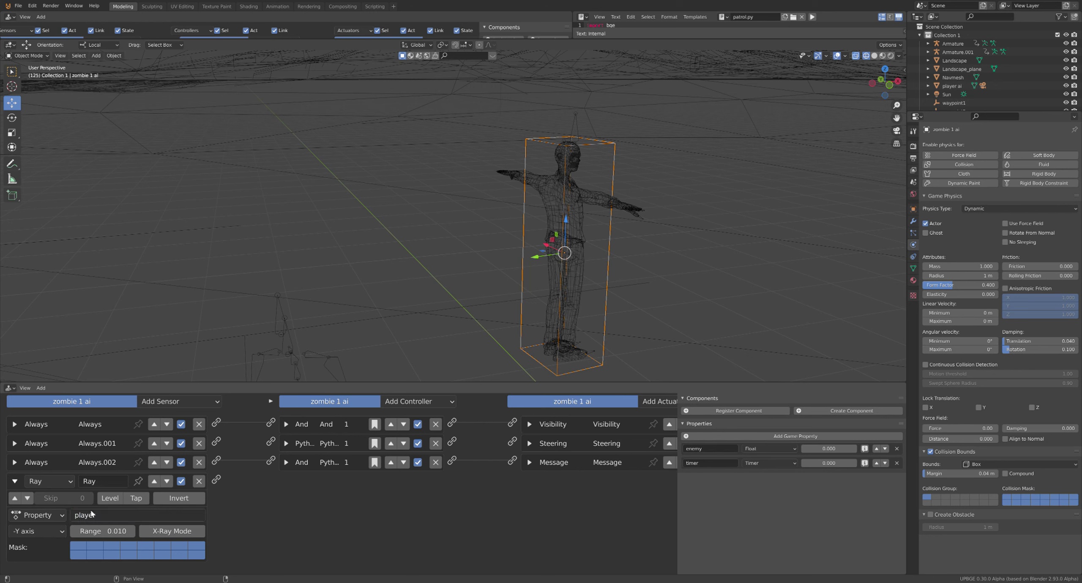
middle_drag(542, 468, 491, 486)
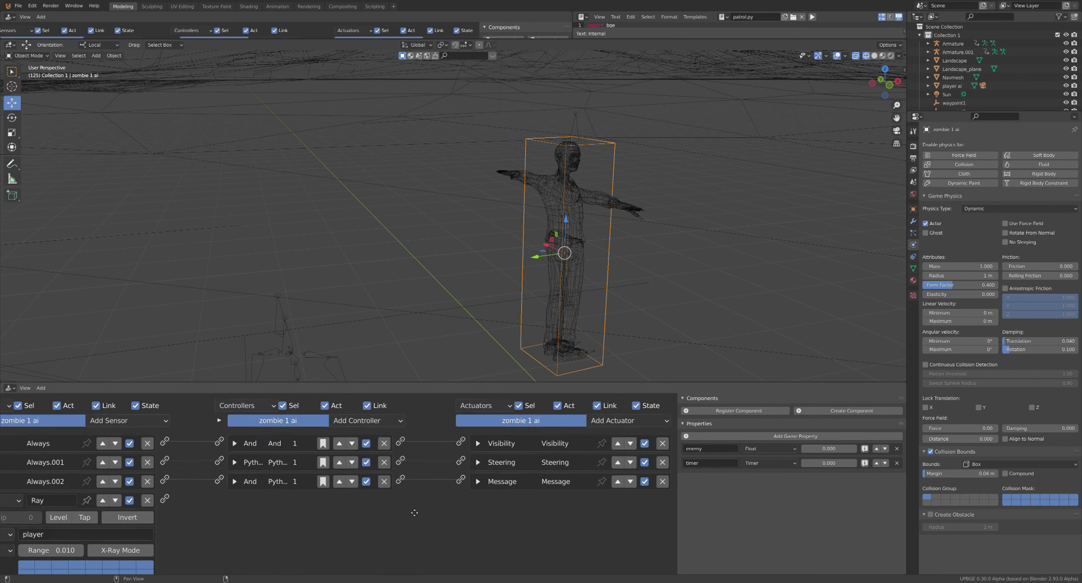
Add a State actuator and wire the Ray sensor to it.
click(631, 424)
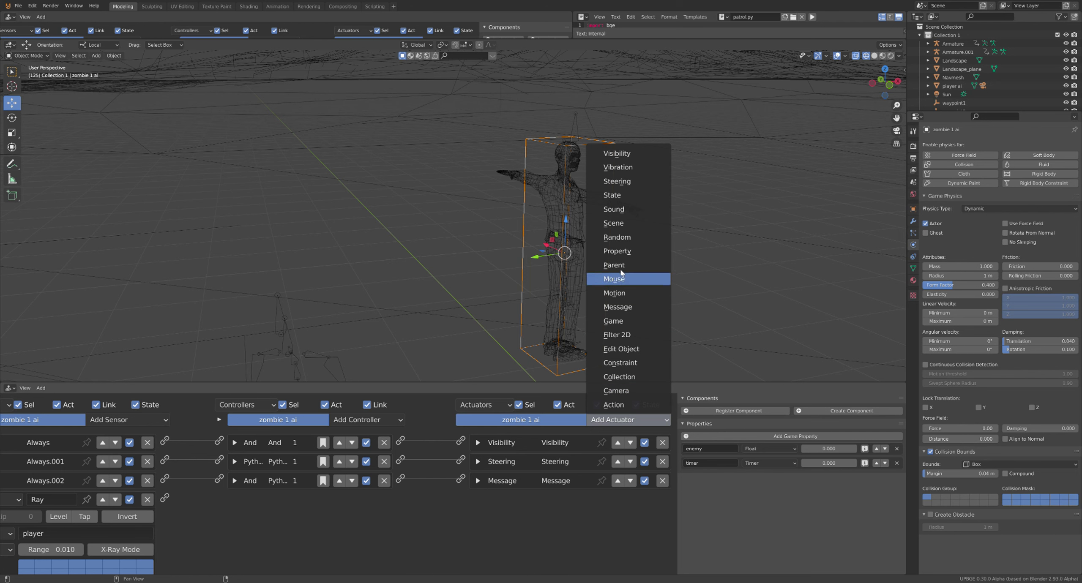
click(625, 198)
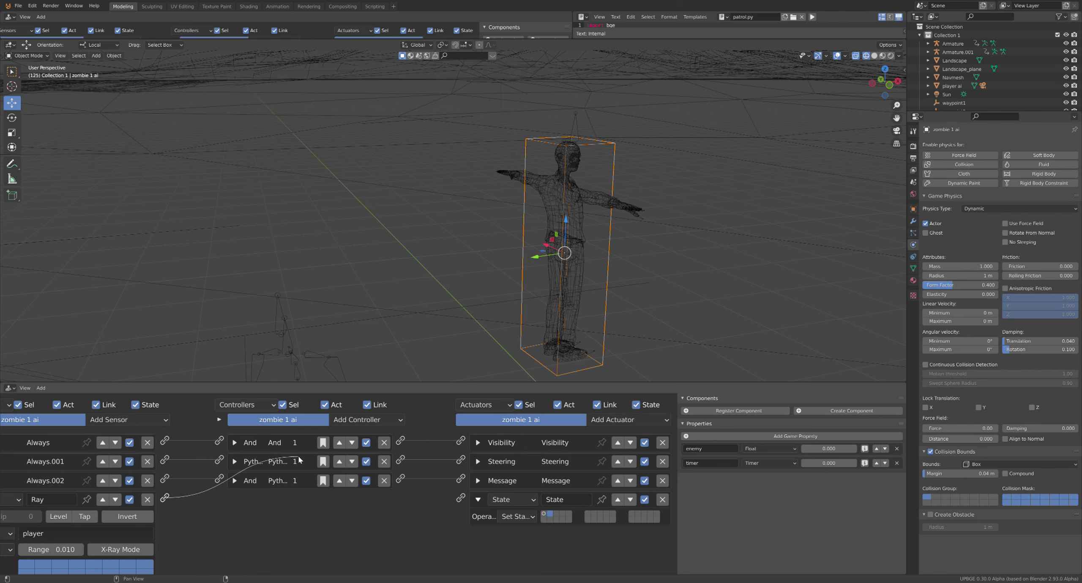
drag(300, 460, 461, 500)
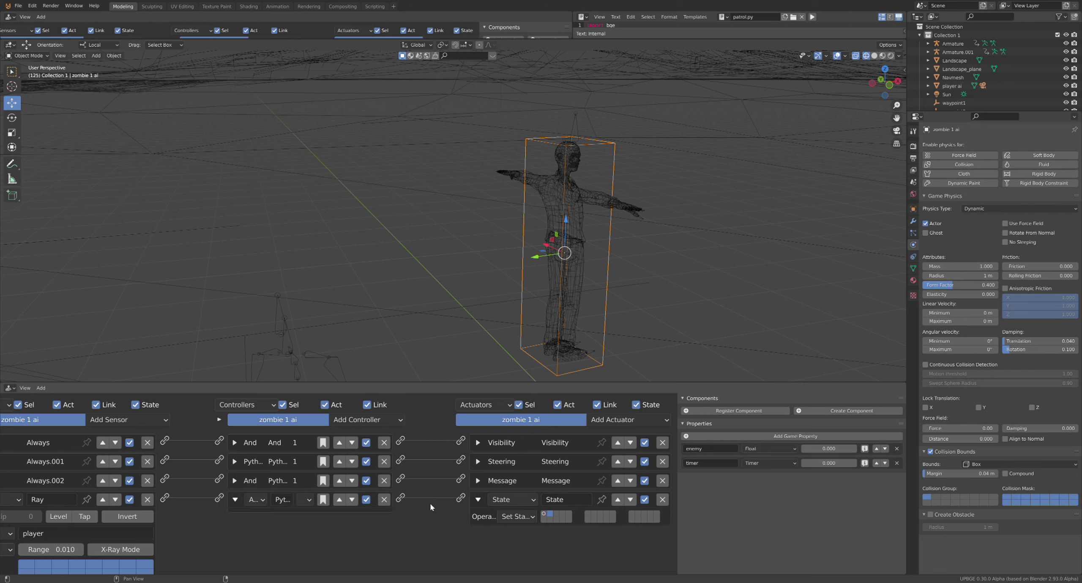
Switch the logic editor to another state and add an Always sensor there.
click(219, 420)
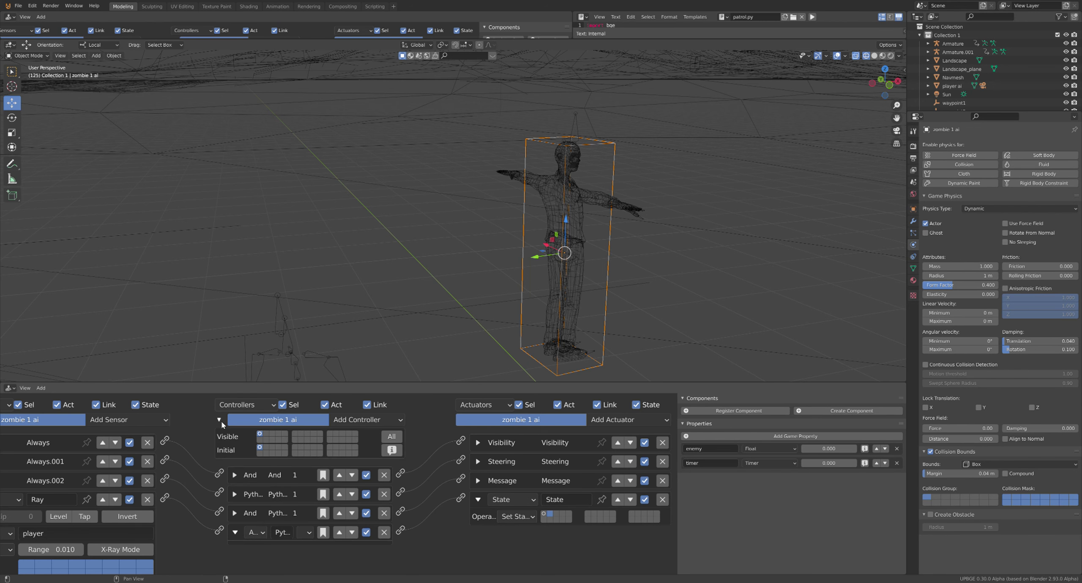
click(266, 437)
click(127, 420)
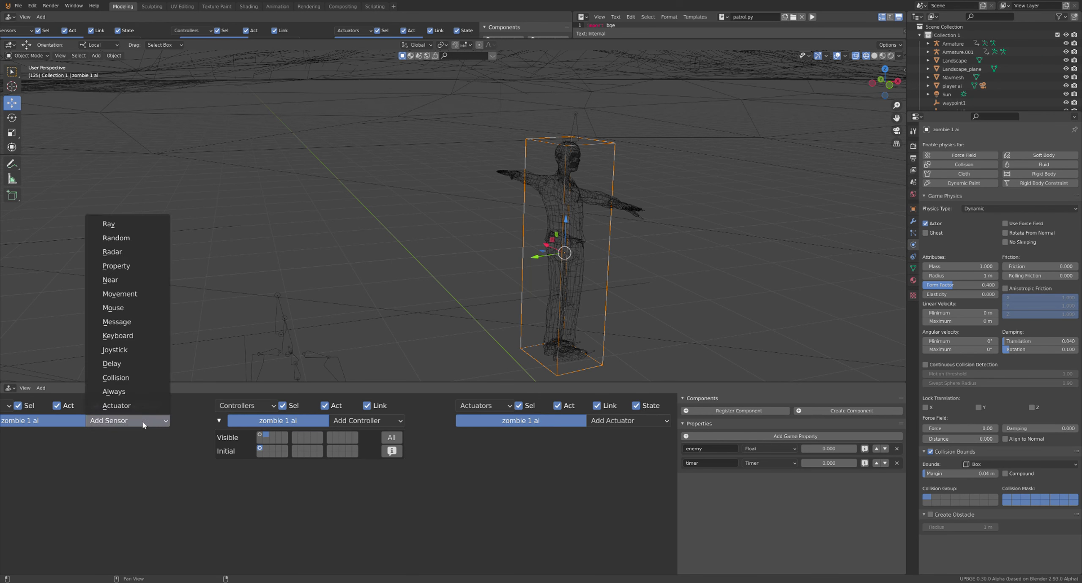
click(129, 399)
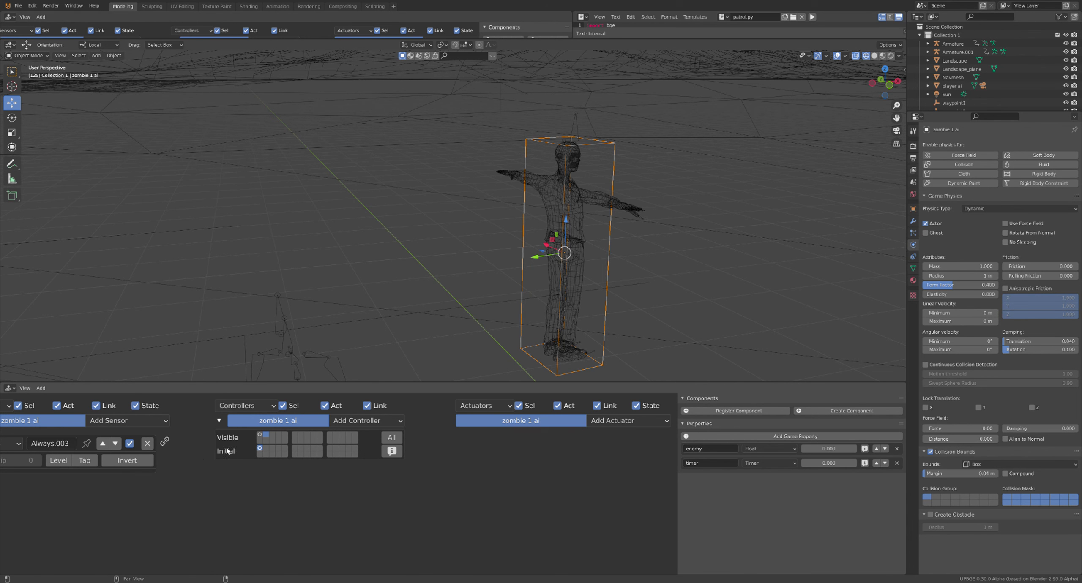
Add a Message actuator with subject 'walk' and wire the Always sensor to it.
click(621, 420)
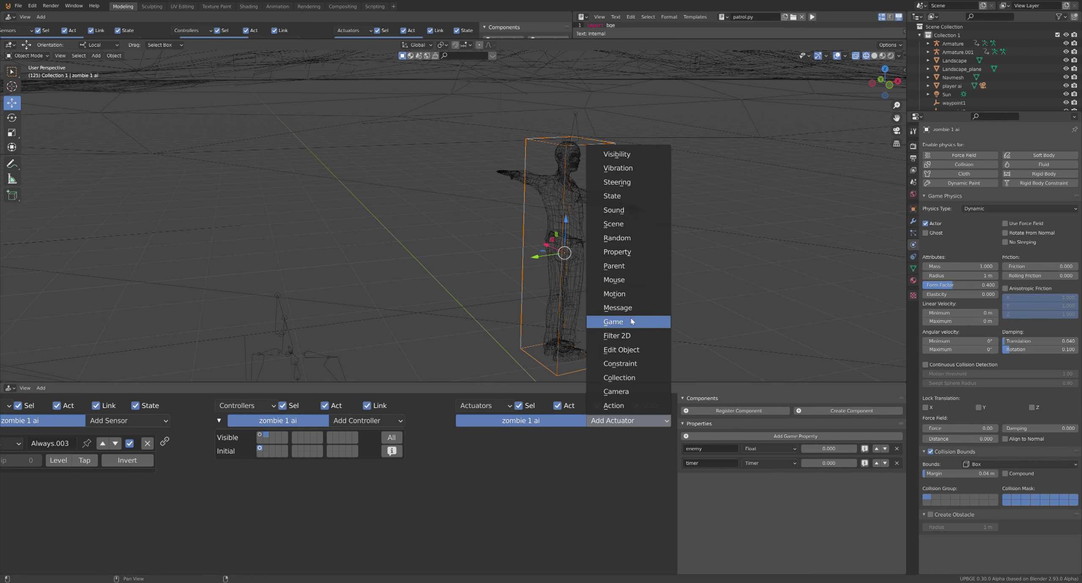
click(617, 308)
click(575, 476)
text(walk)
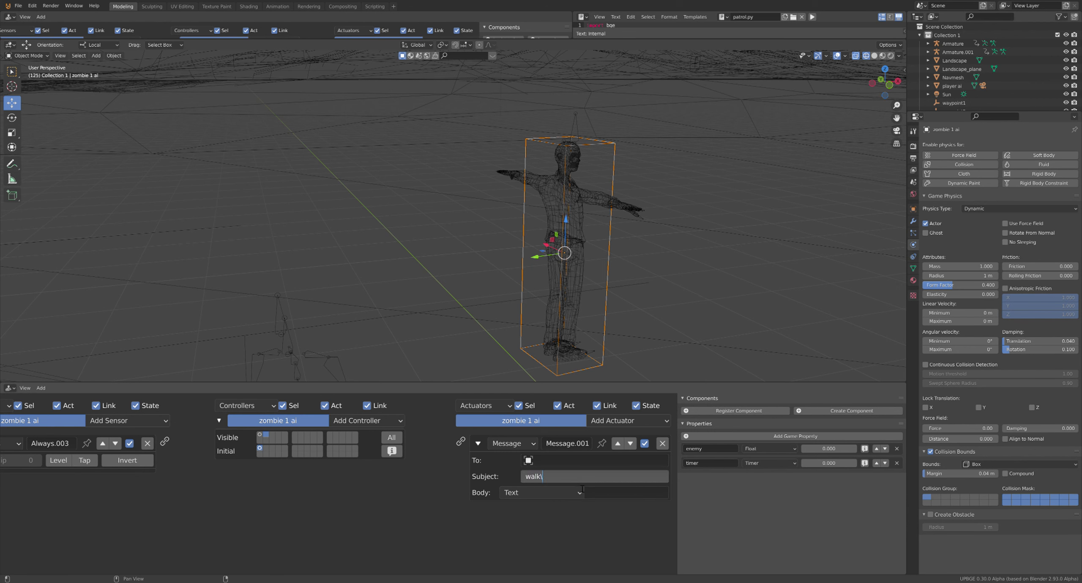
key(Return)
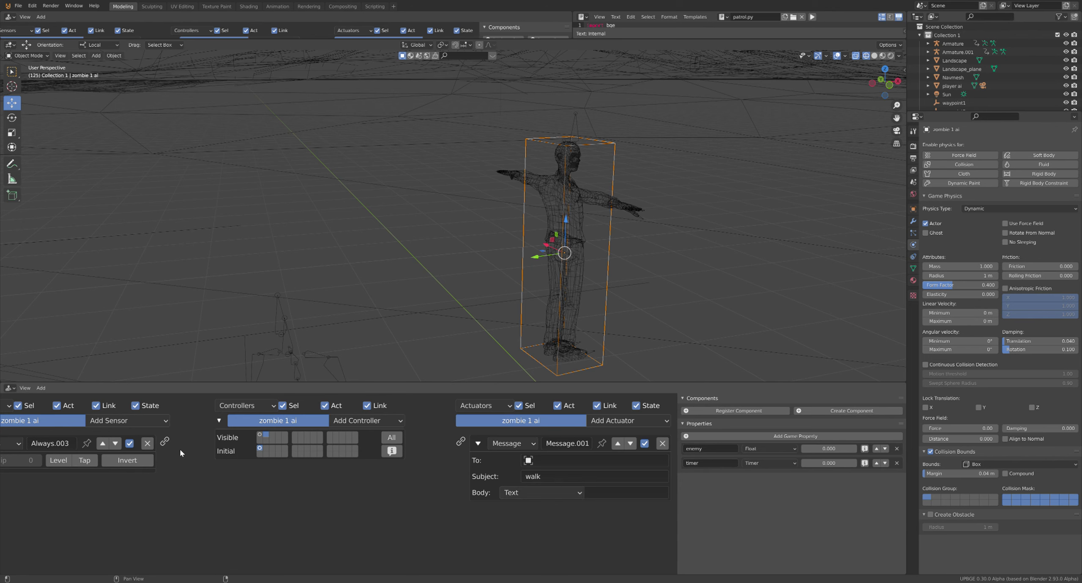
drag(400, 474, 460, 442)
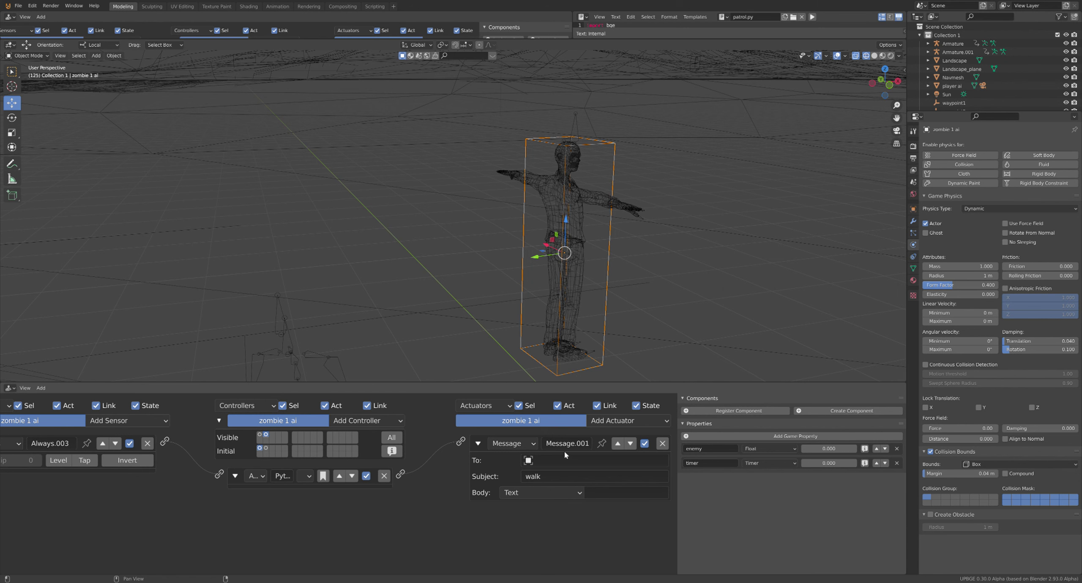
click(612, 424)
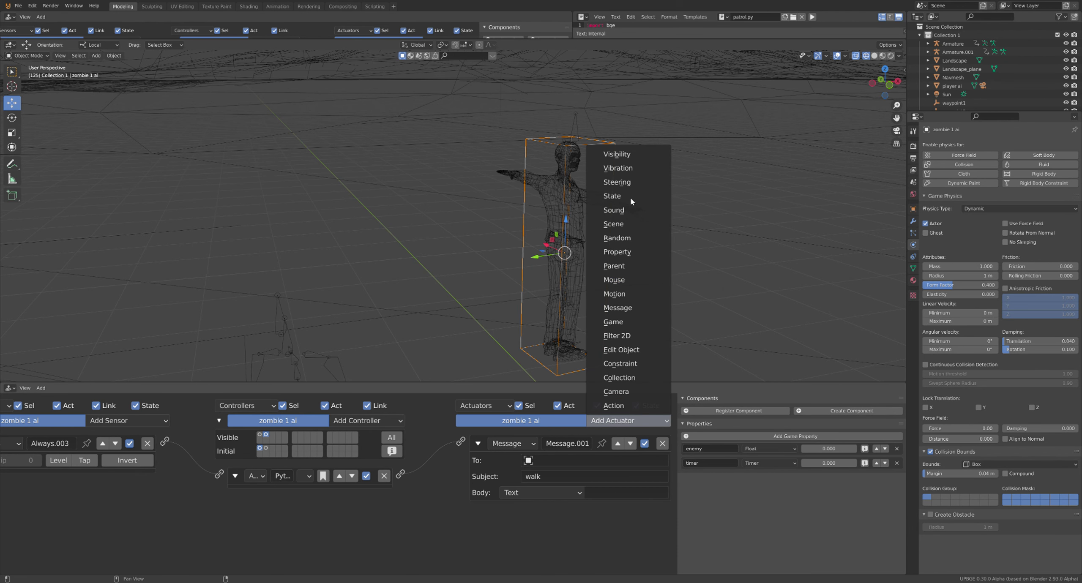
Add a Seek Steering actuator targeting player ai over Navmesh, wired from Always.003.
click(625, 181)
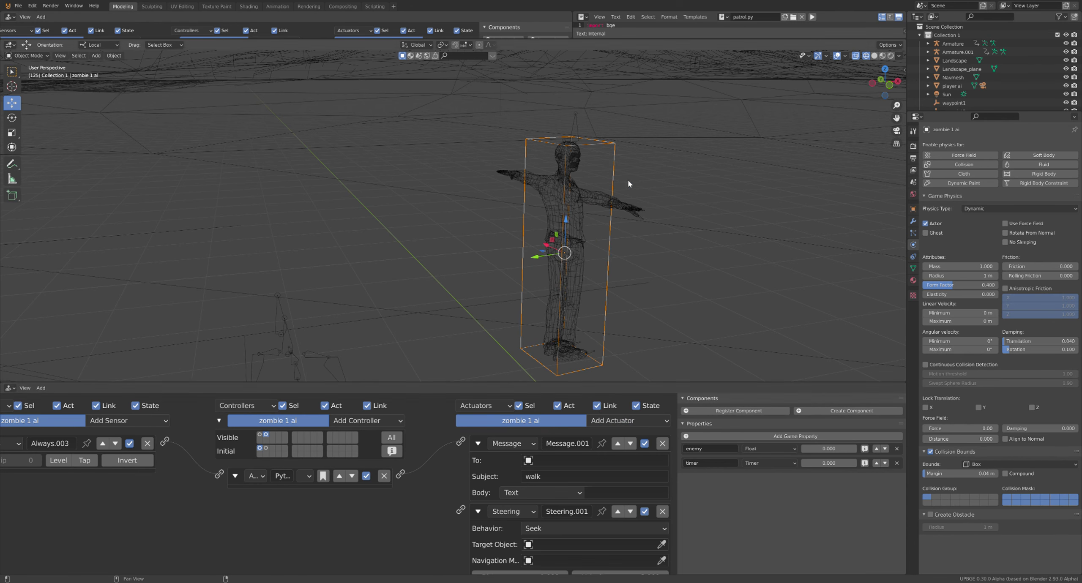
click(572, 546)
text(player)
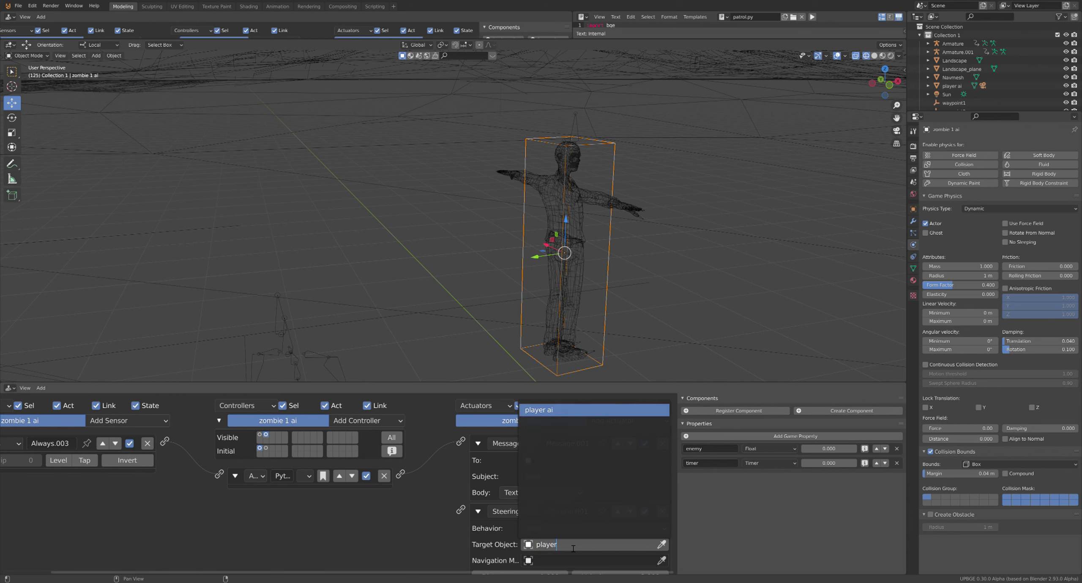
key(Return)
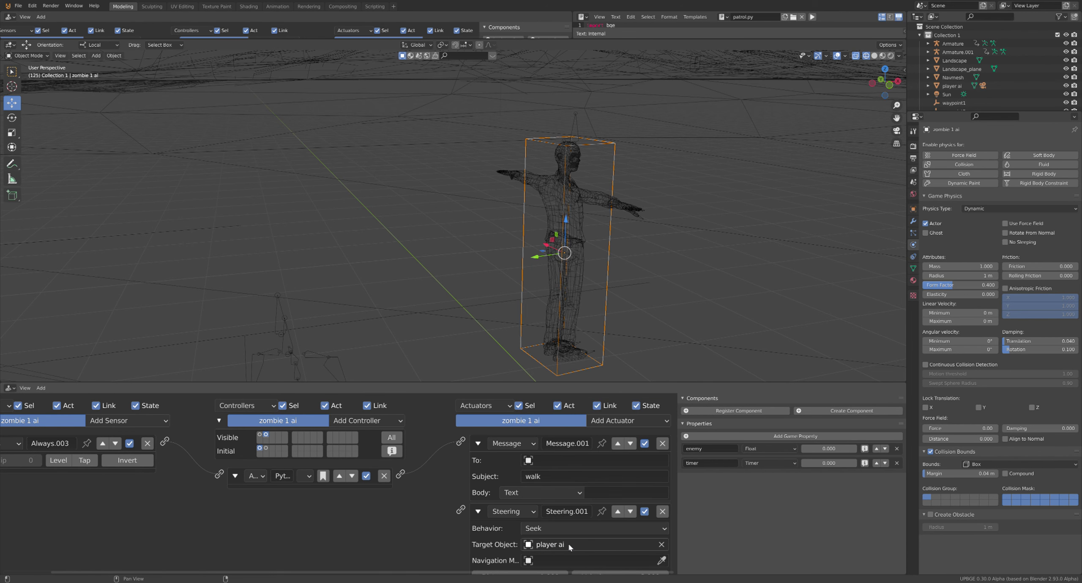
click(574, 560)
click(550, 545)
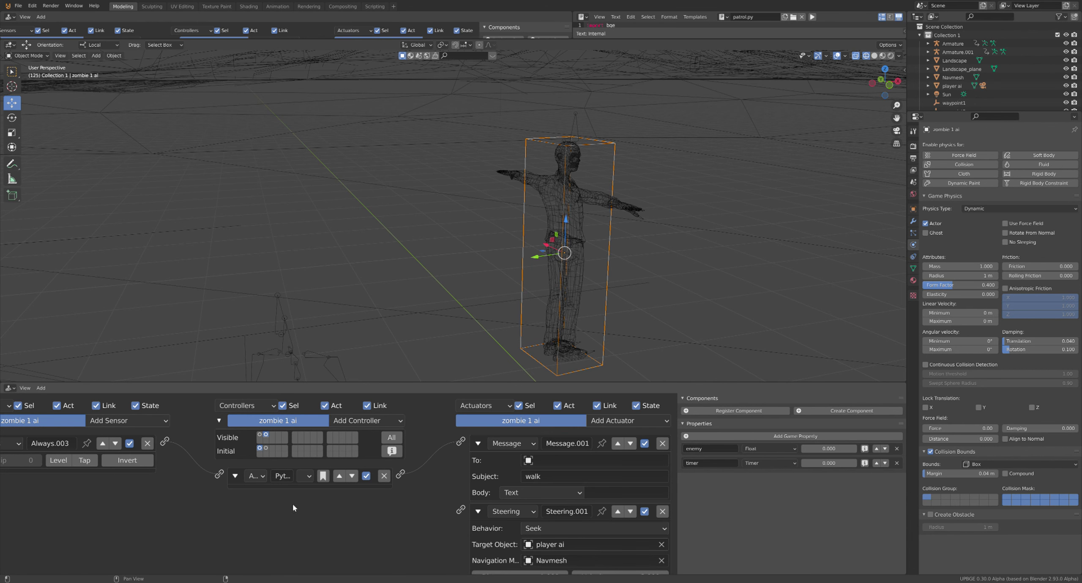
drag(179, 468, 219, 497)
drag(400, 496, 461, 510)
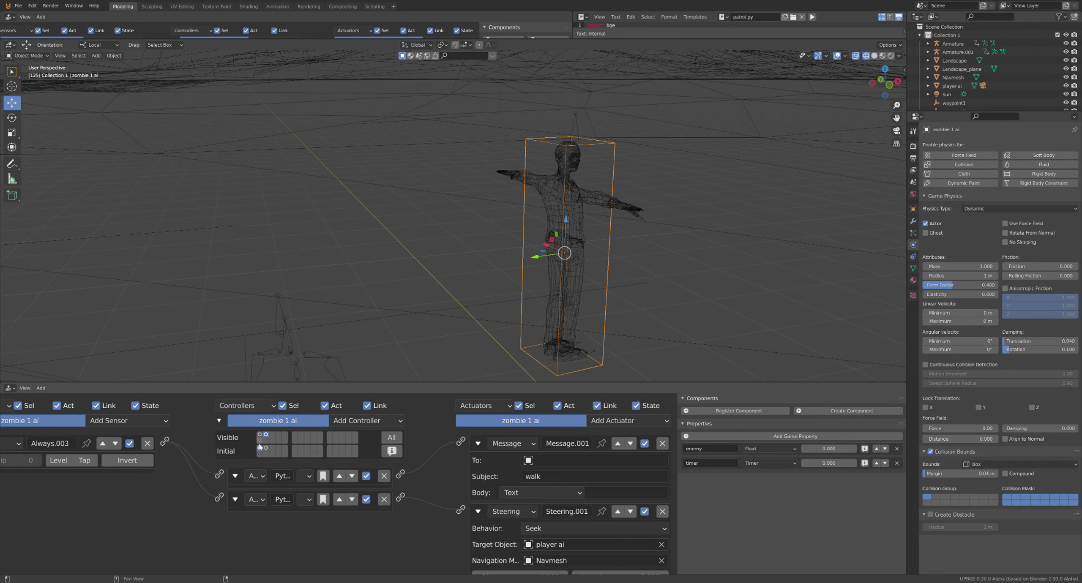
Switch the viewport to rendered shading and test-run the zombie.
key(z)
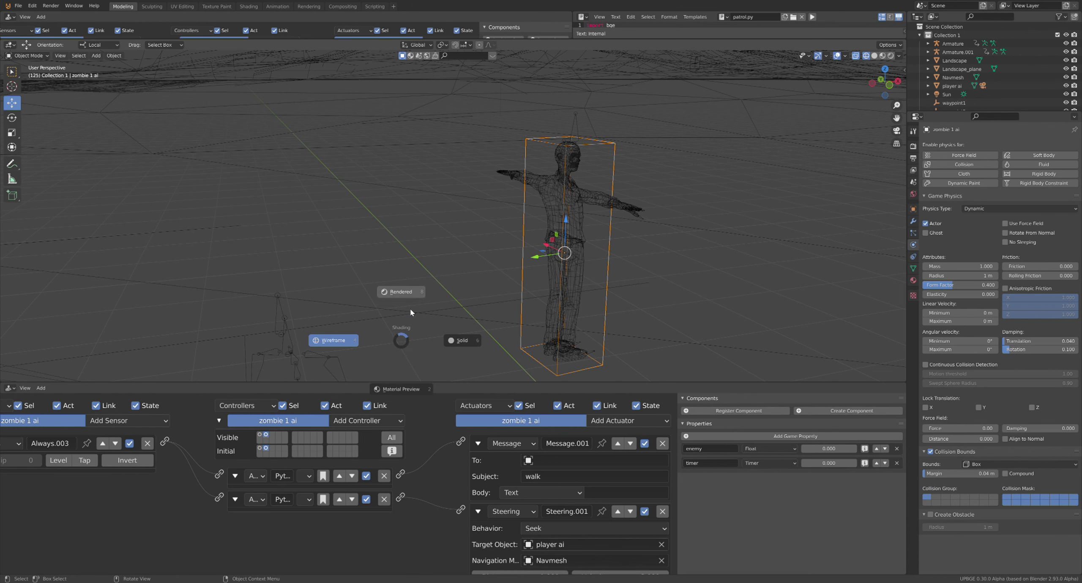
click(410, 311)
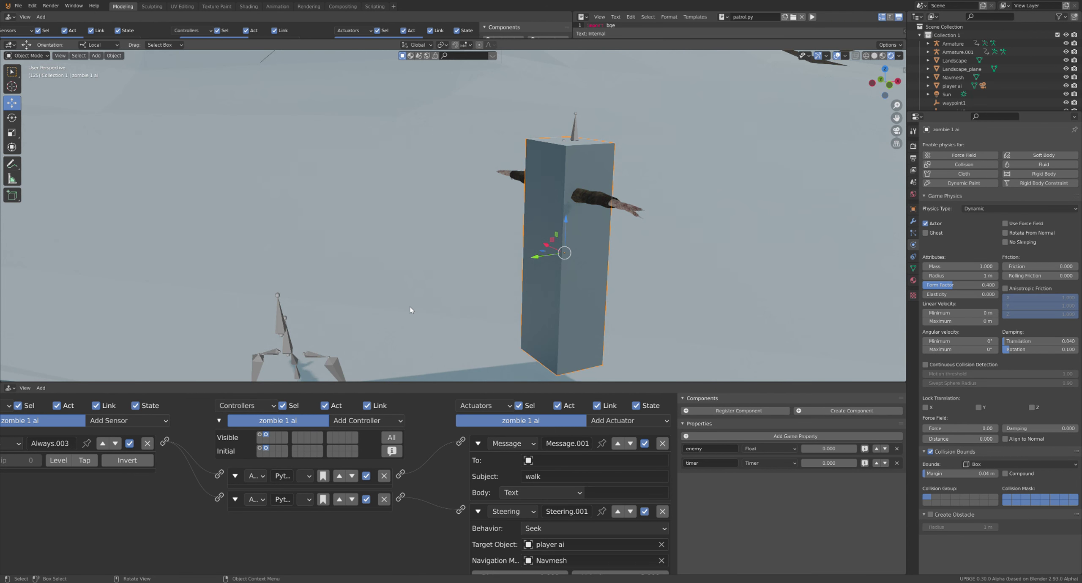
key(p)
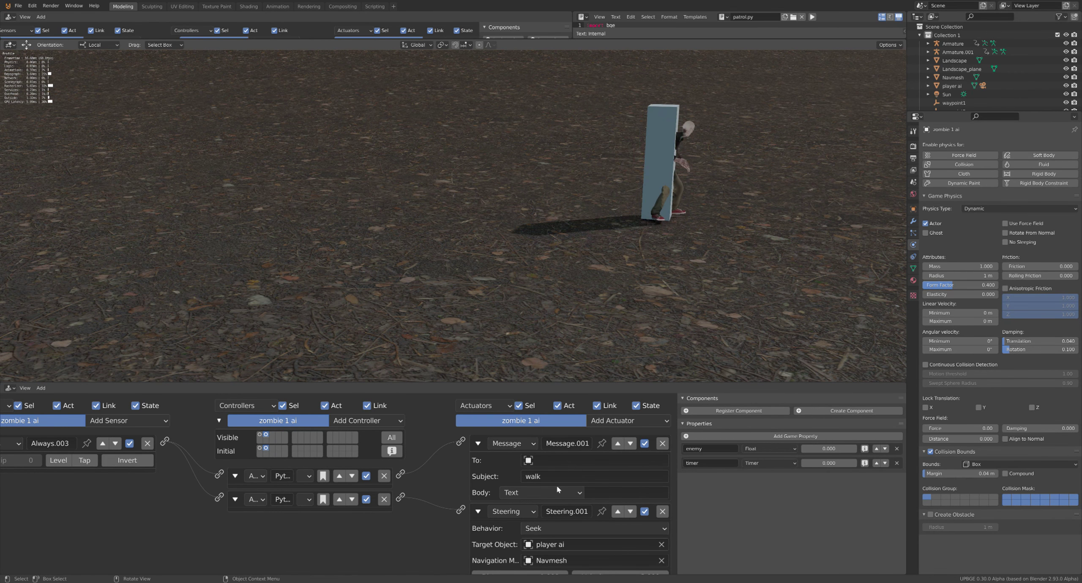
key(Escape)
scroll(566, 518, down, 5)
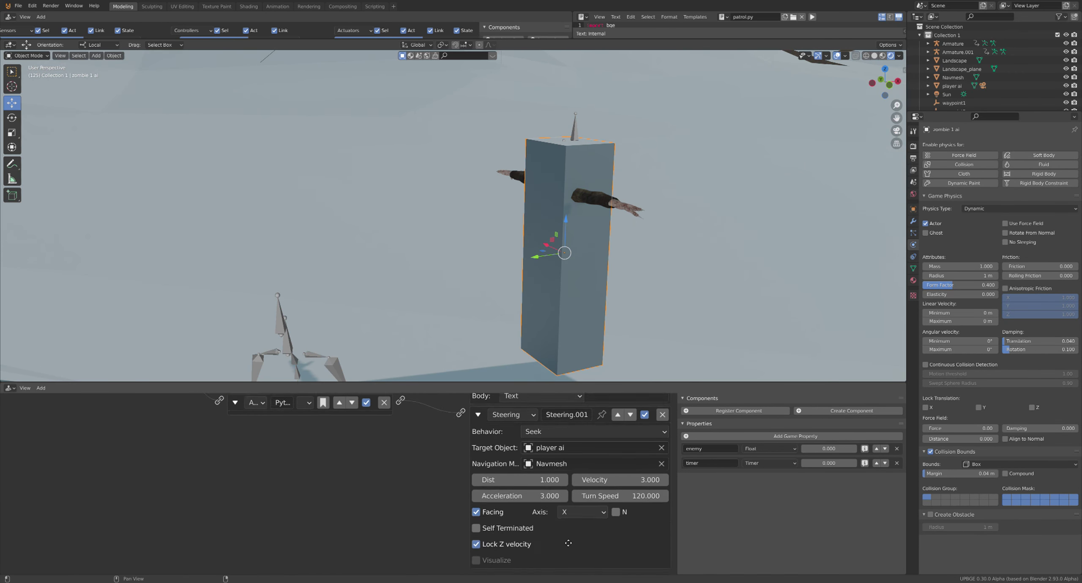
Set Steering.001's facing axis to -Y and Velocity to 1.000, then collapse it.
click(567, 505)
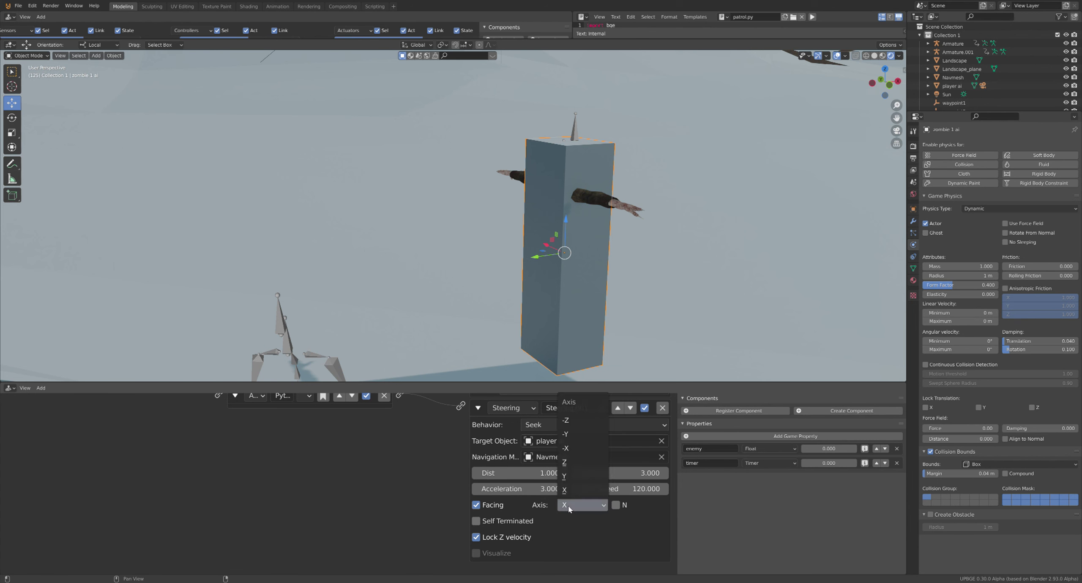
click(573, 427)
click(609, 473)
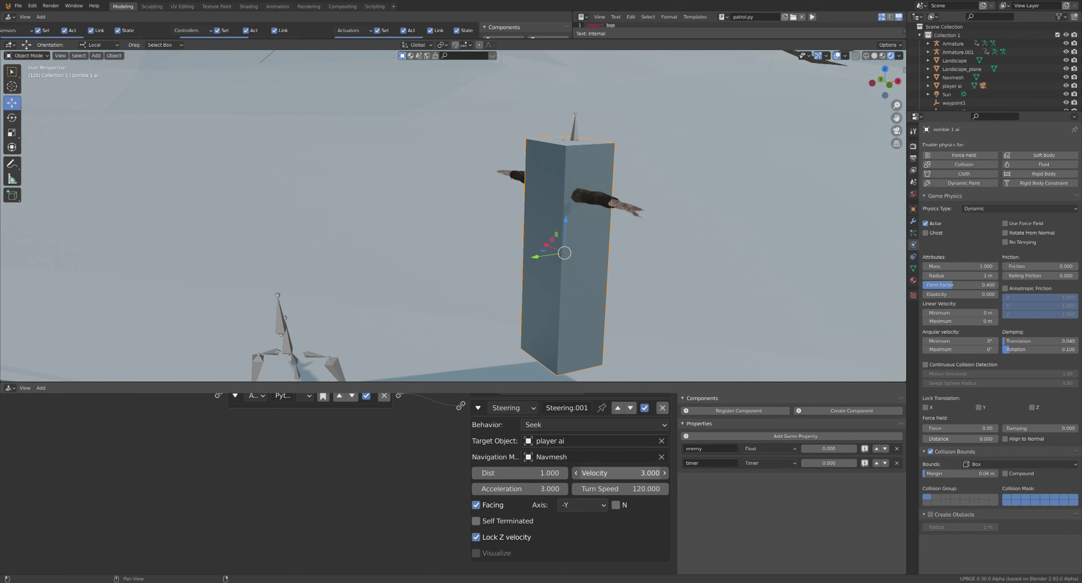
key(Return)
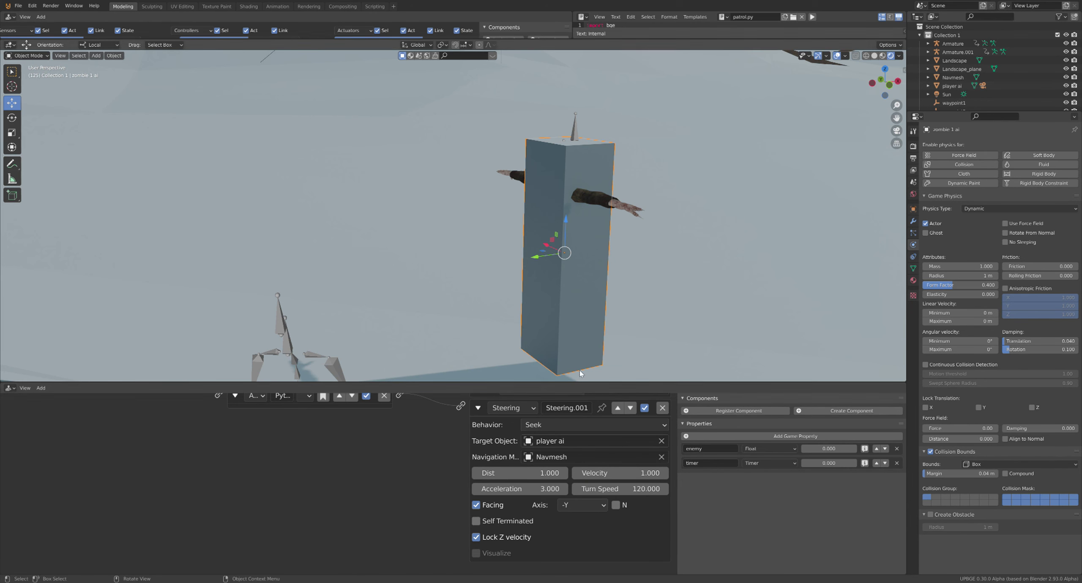
click(481, 409)
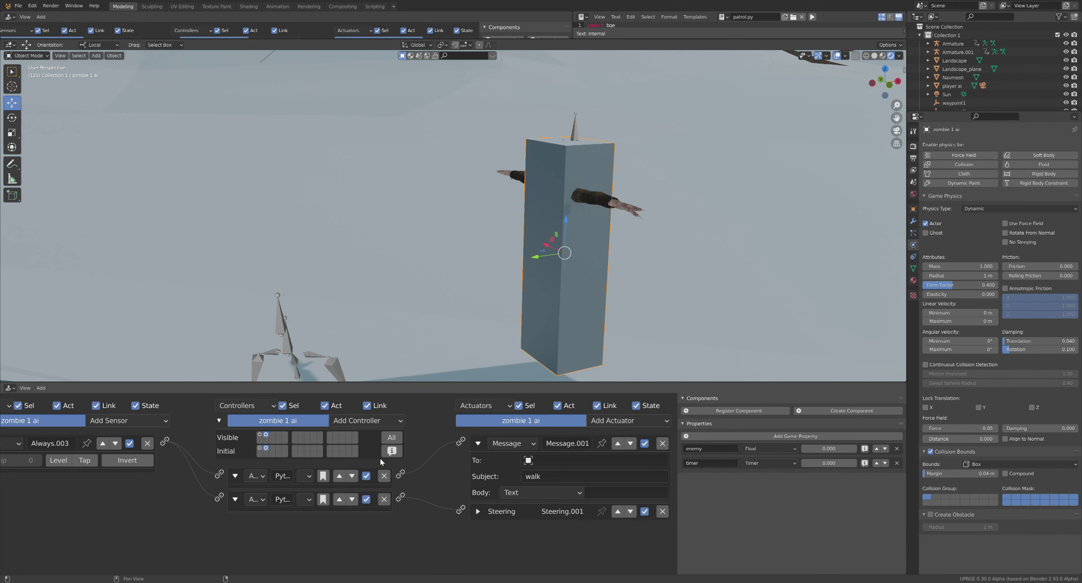
middle_drag(164, 484, 216, 484)
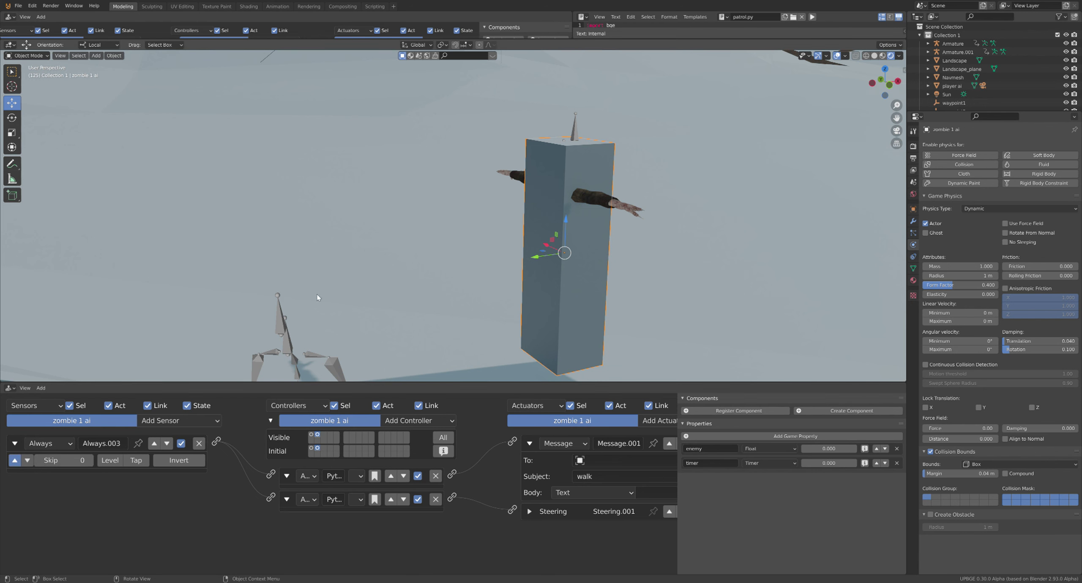
Test-run the zombie, then show the logic bricks of state 1.
key(p)
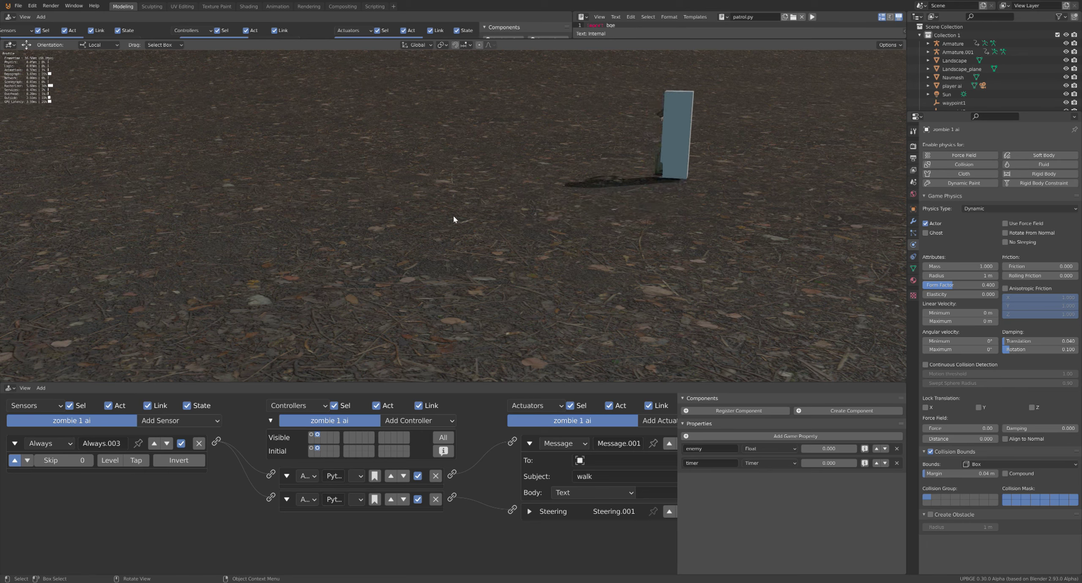
key(Escape)
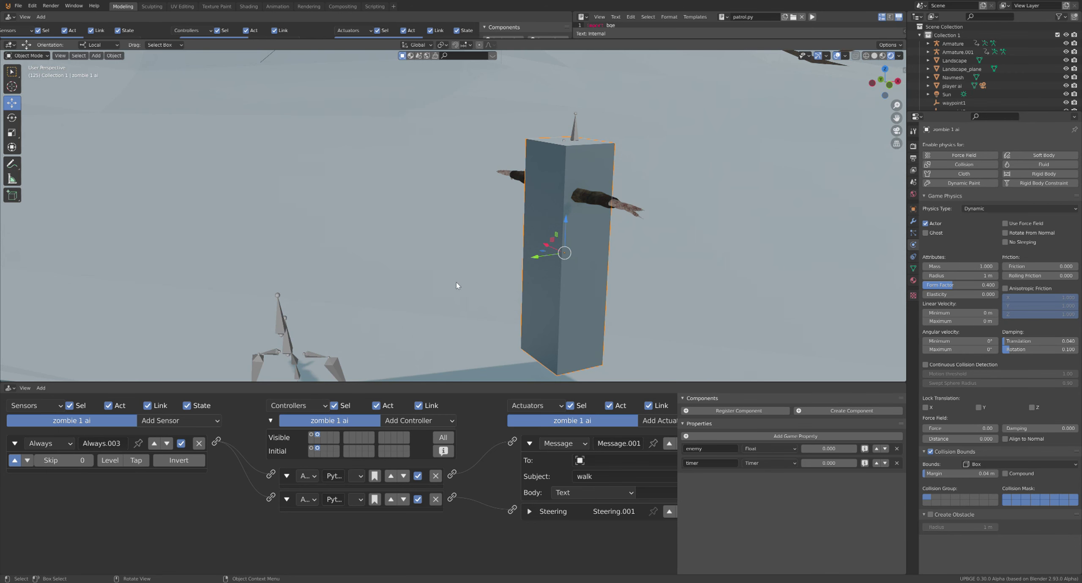
click(311, 435)
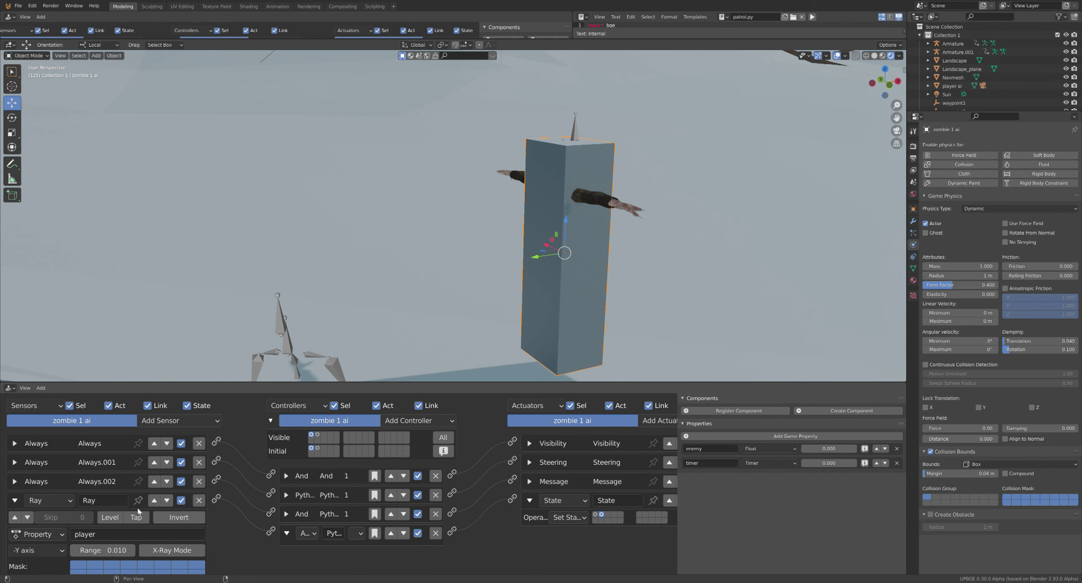
scroll(150, 480, down, 2)
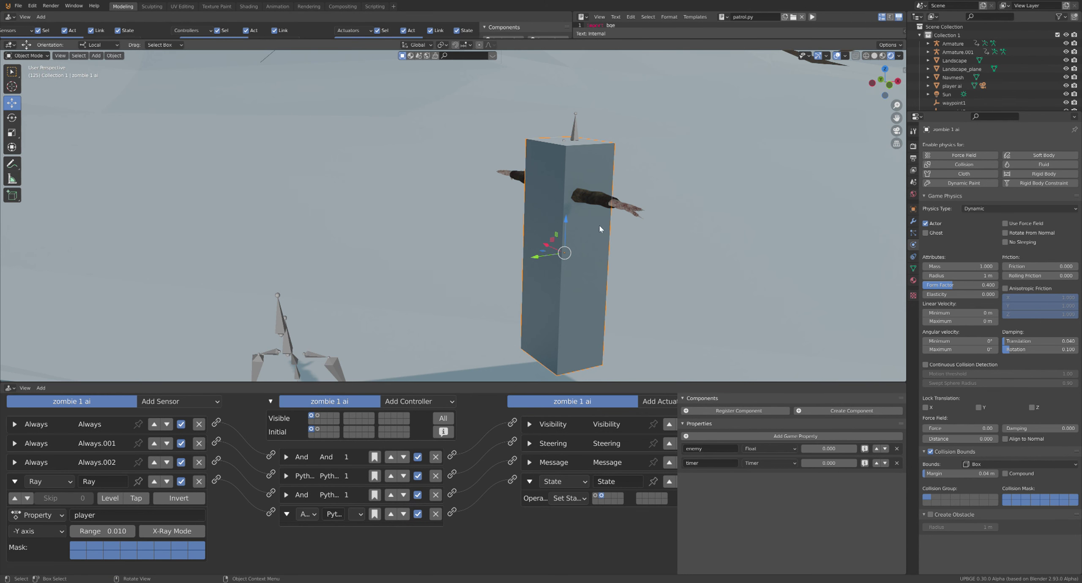
Select the player ai object and frame the view on it.
key(KP_0)
alt+click(551, 239)
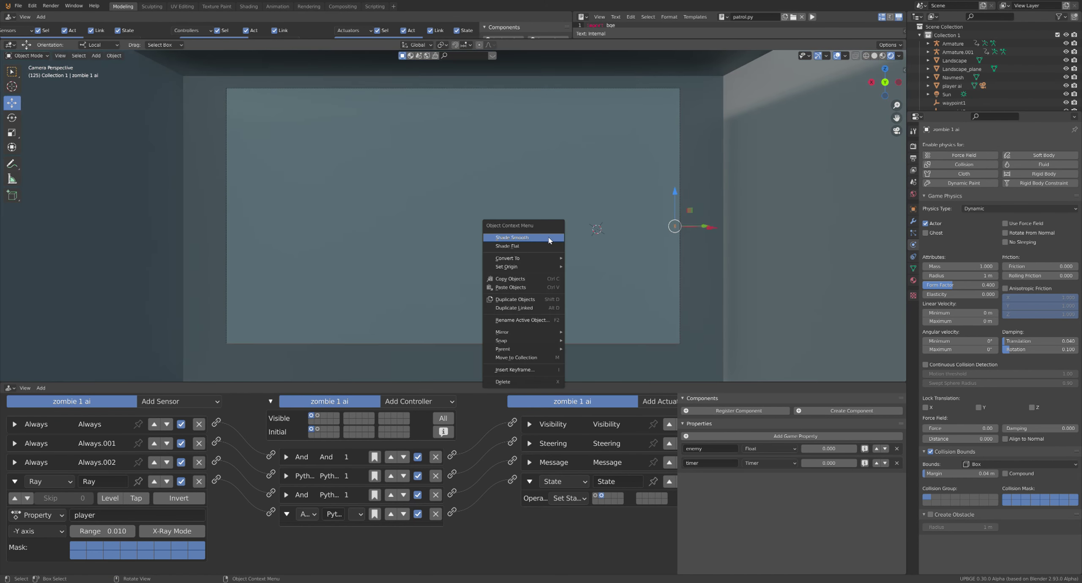
click(551, 242)
key(KP_Decimal)
scroll(598, 215, down, 2)
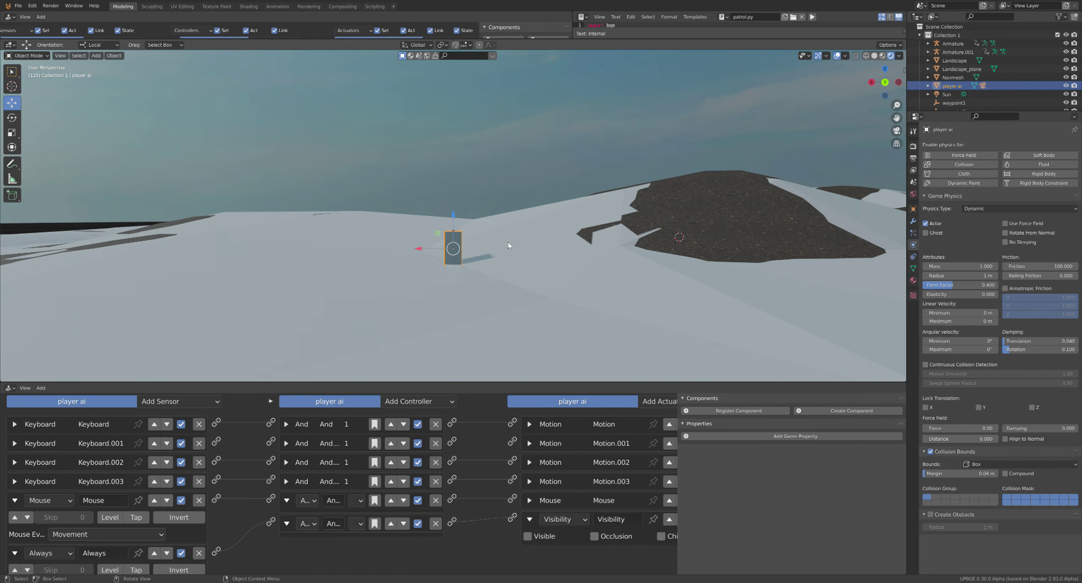
scroll(599, 215, up, 2)
Add a game property named 'player' to player ai and test the chase.
click(763, 436)
click(722, 450)
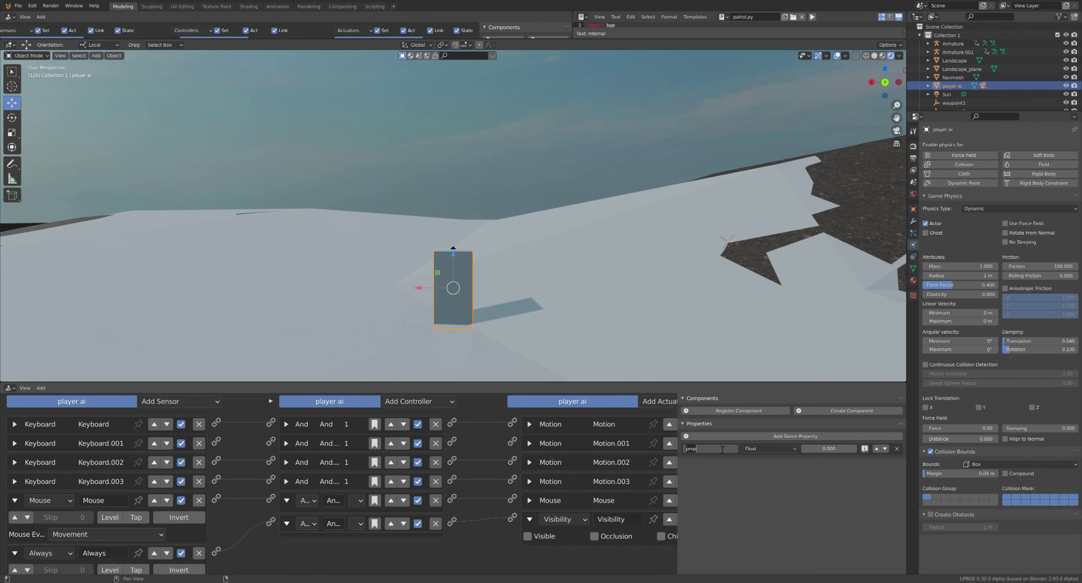
text(player)
key(Return)
key(KP_0)
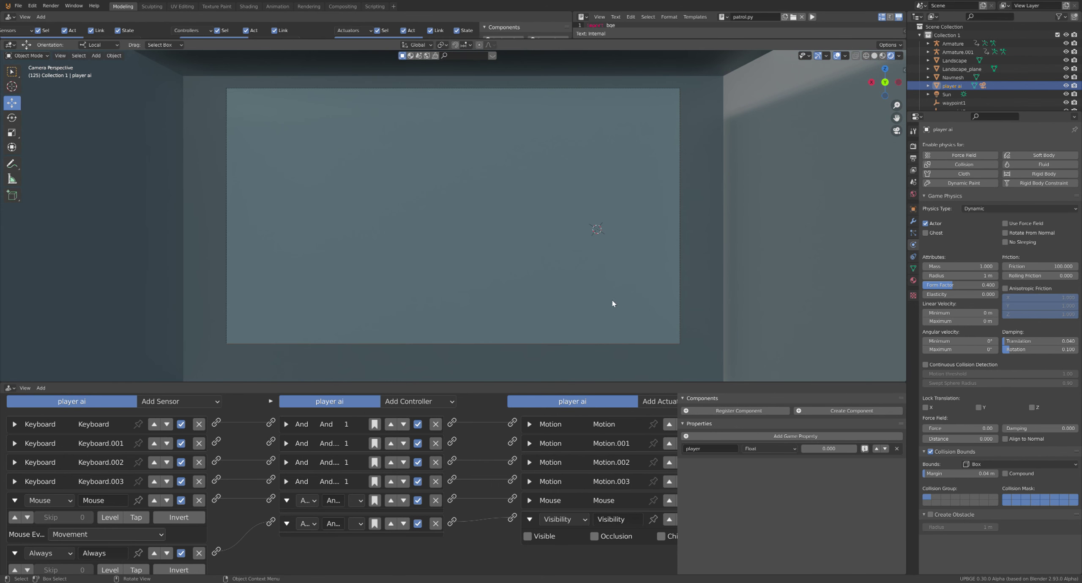
key(p)
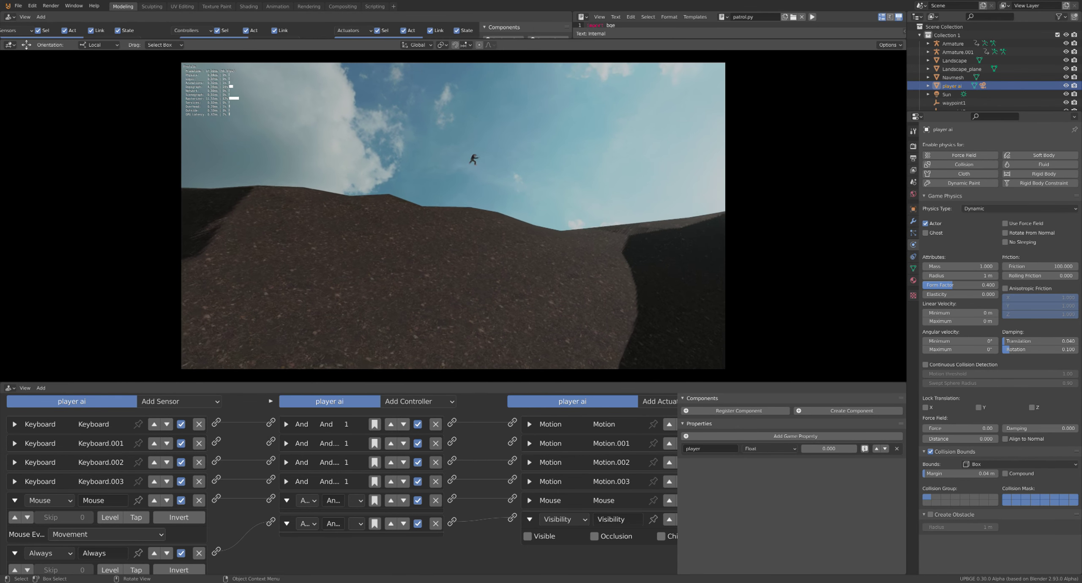
key(Escape)
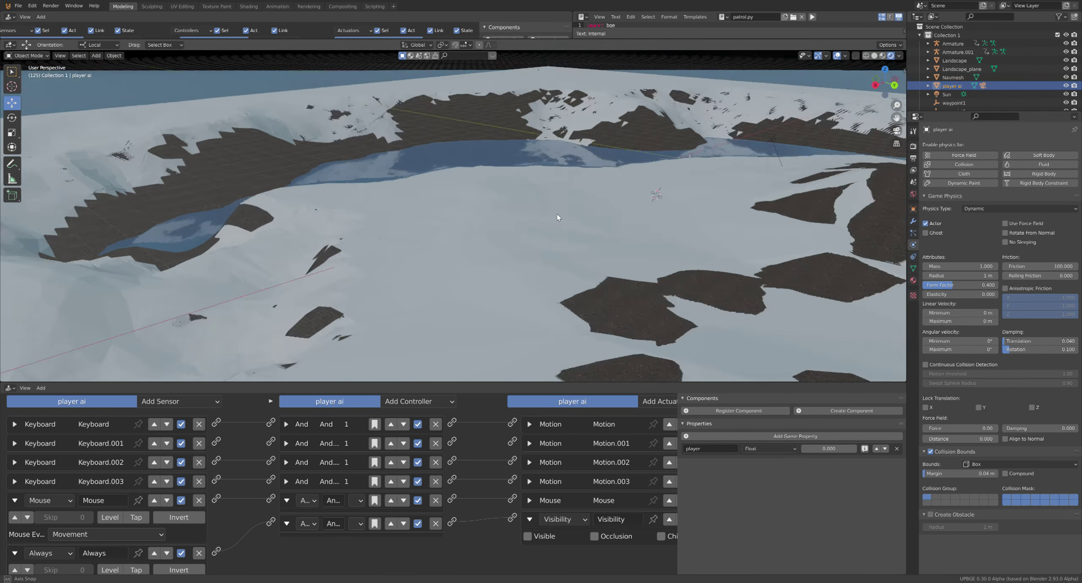
Orbit the view over the terrain and select the zombie 1 ai object.
middle_drag(557, 215, 659, 212)
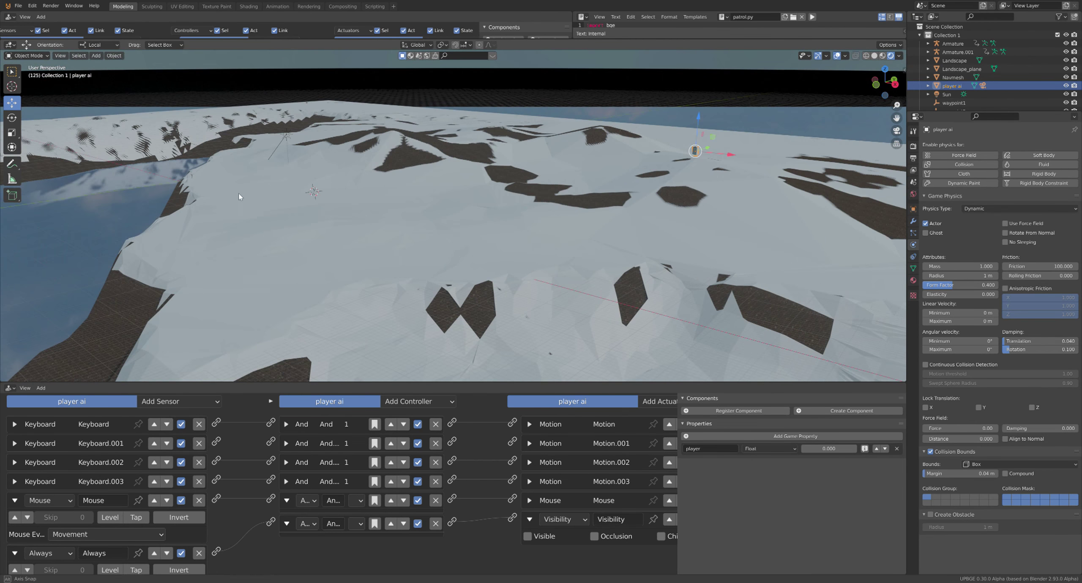
middle_drag(238, 192, 425, 170)
scroll(257, 210, up, 10)
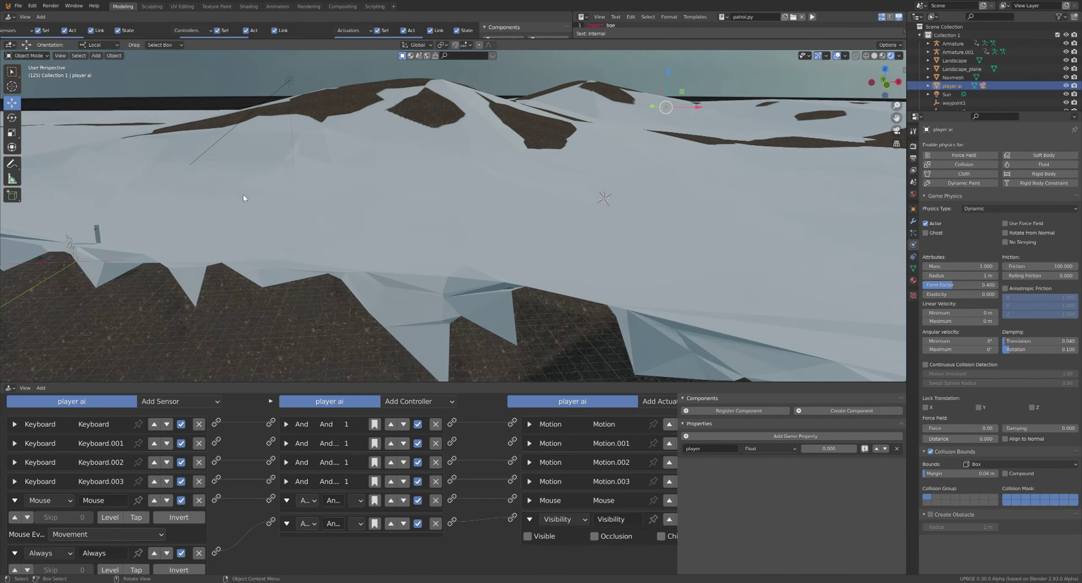
shift+middle_drag(329, 210, 339, 247)
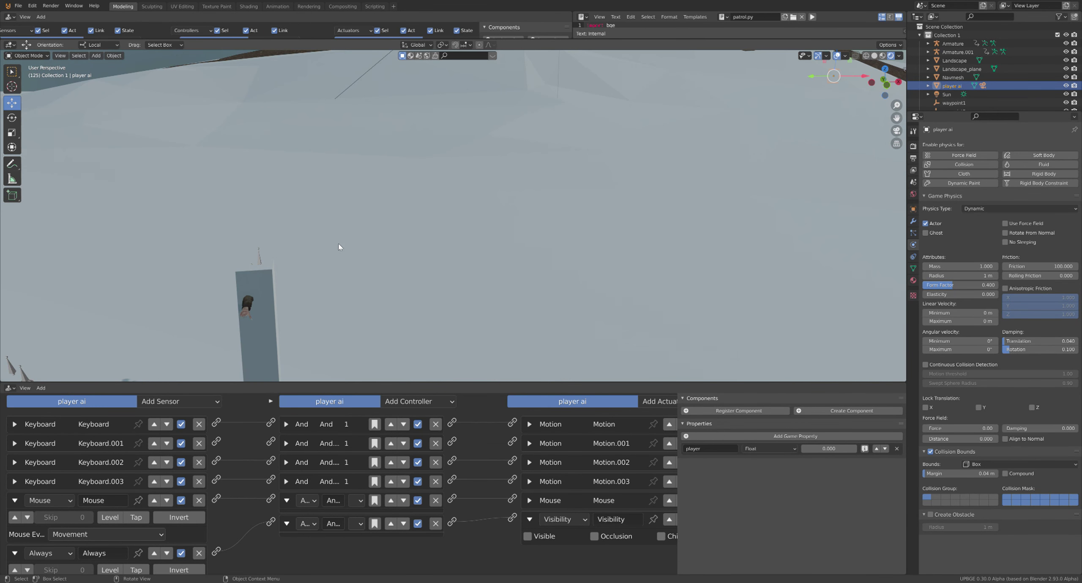
click(273, 294)
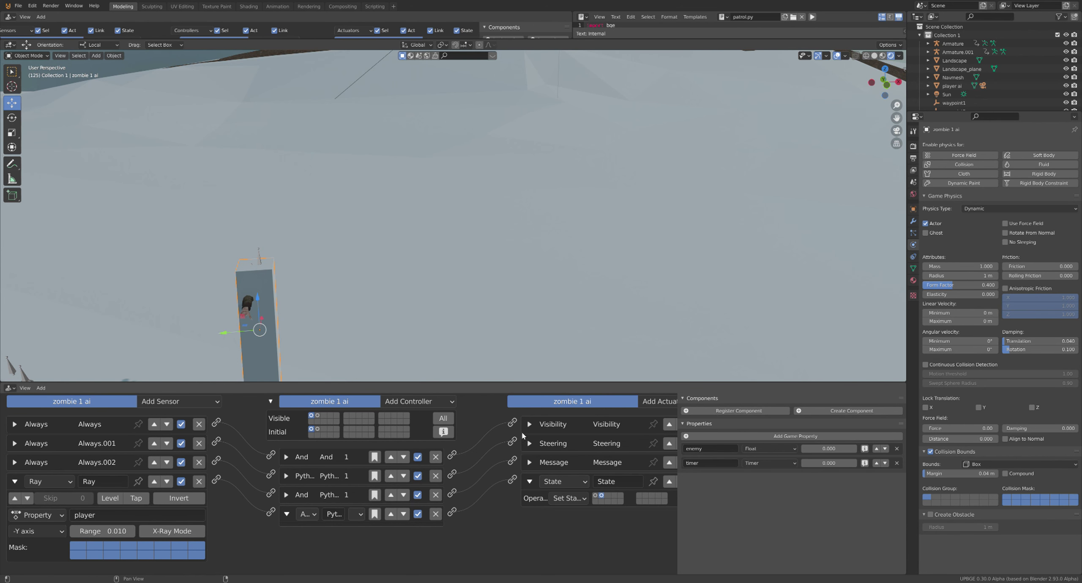
Expand zombie 1 ai's Steering actuator to show its Seek, Navmesh and velocity settings.
middle_drag(522, 435, 445, 470)
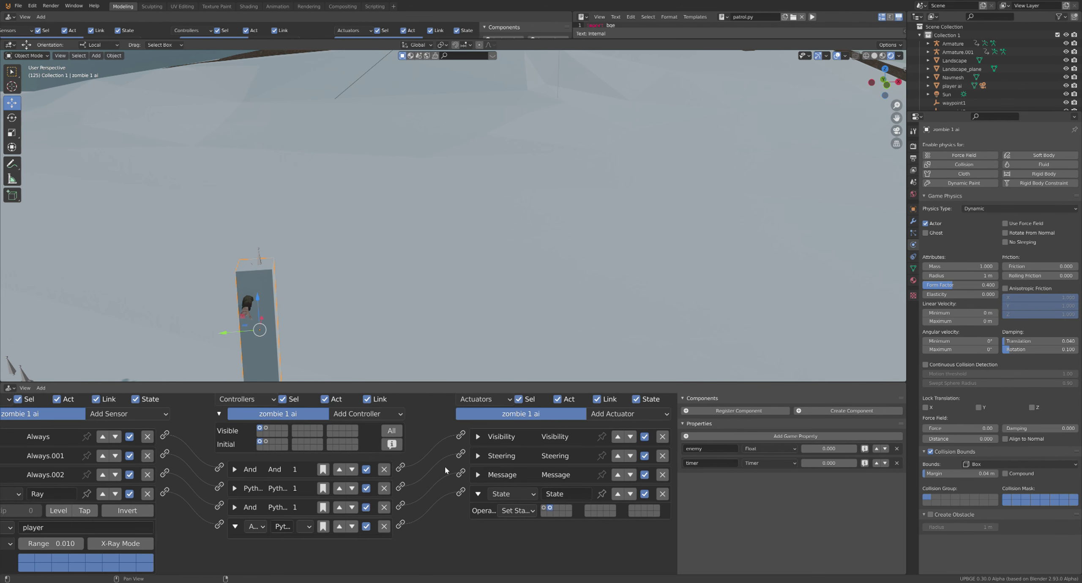
click(482, 455)
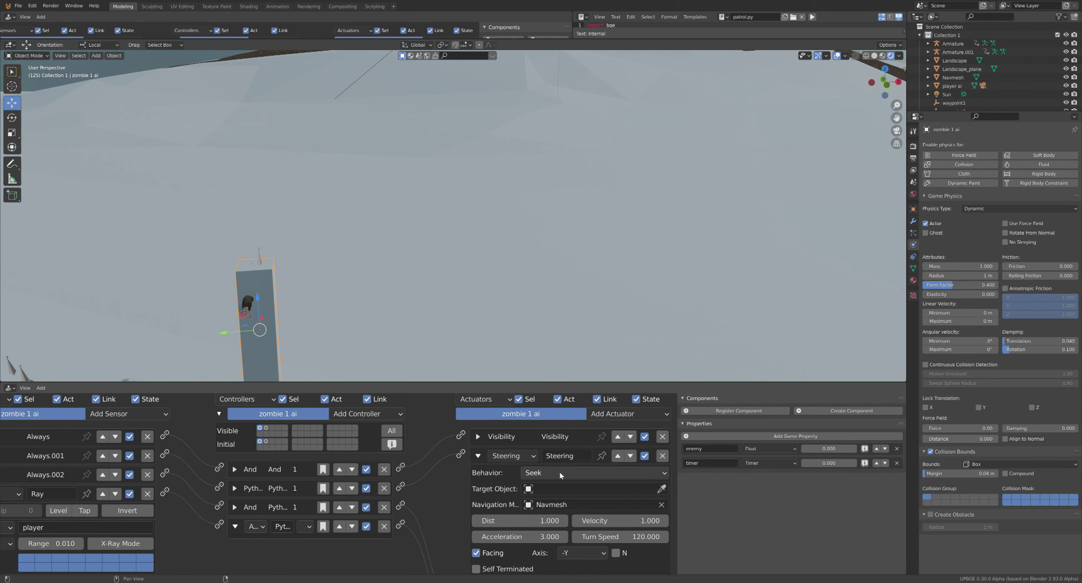
middle_drag(559, 472, 568, 404)
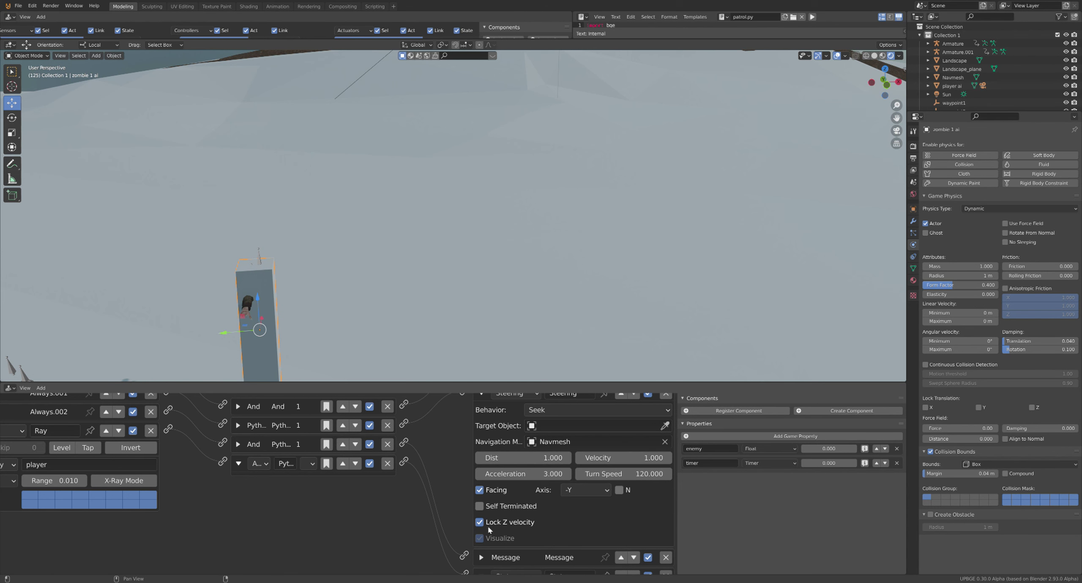
scroll(407, 337, down, 6)
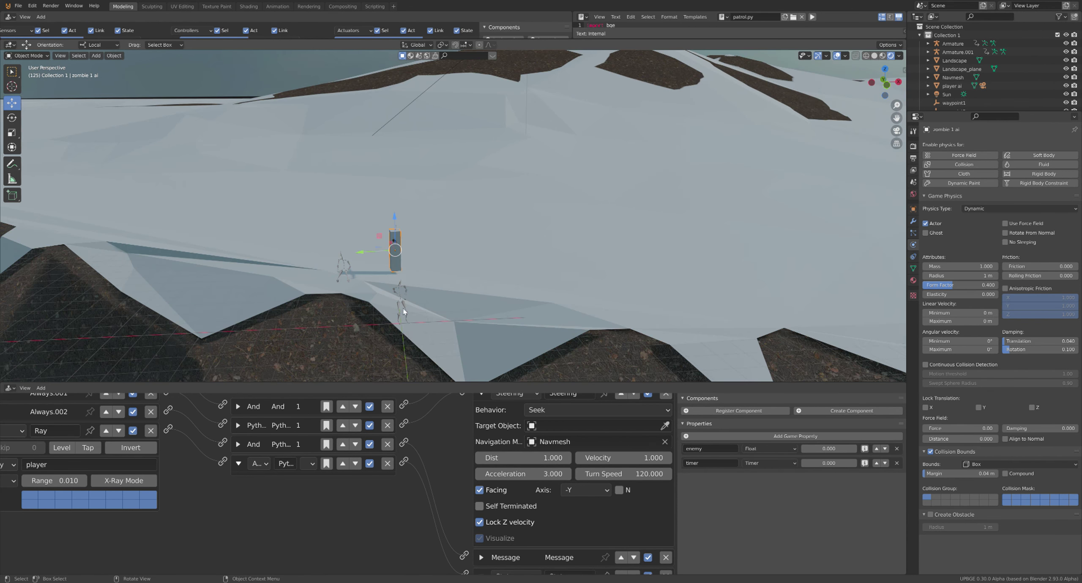
Scale the zombie to about twice its size, raise it about 0.97 m, and test-run.
key(s)
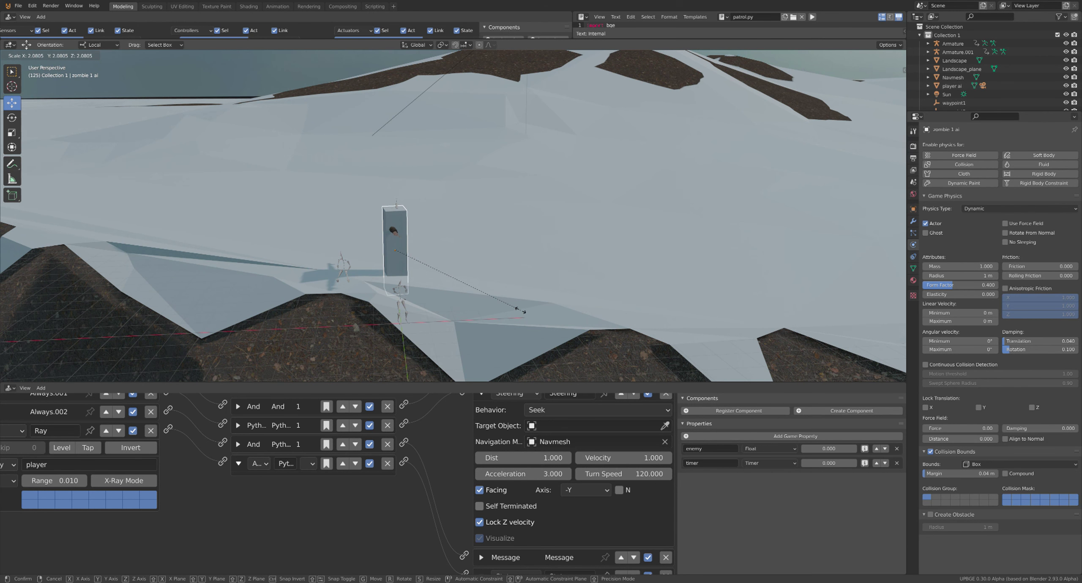
click(501, 312)
key(g)
key(z)
click(496, 287)
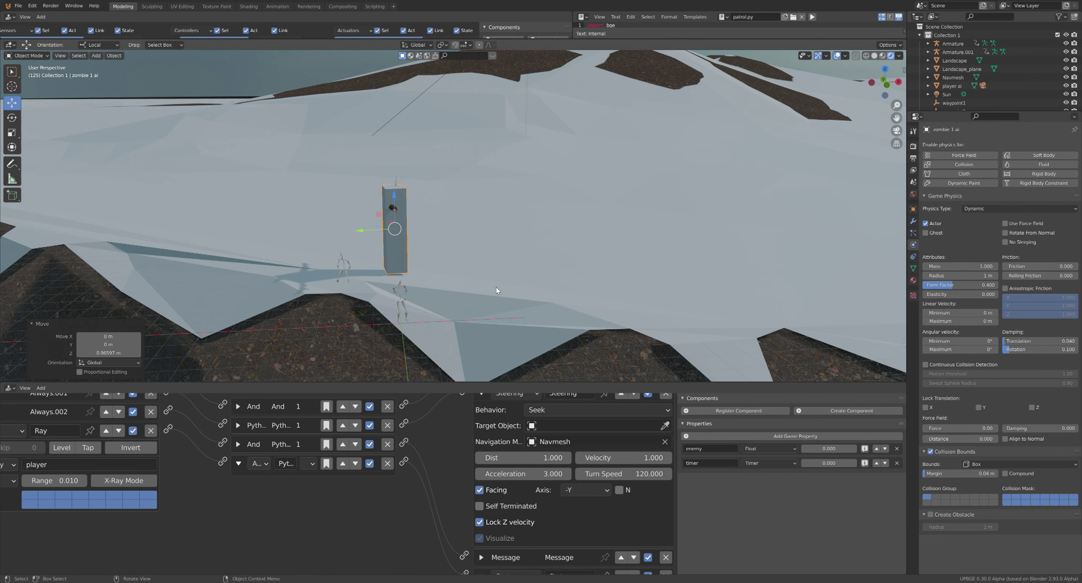
key(p)
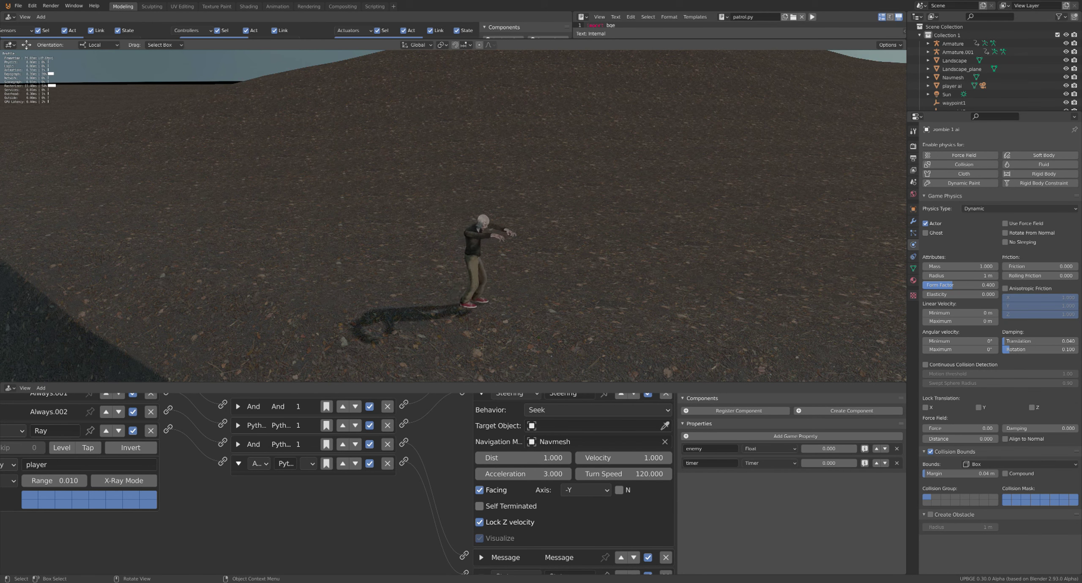
key(Escape)
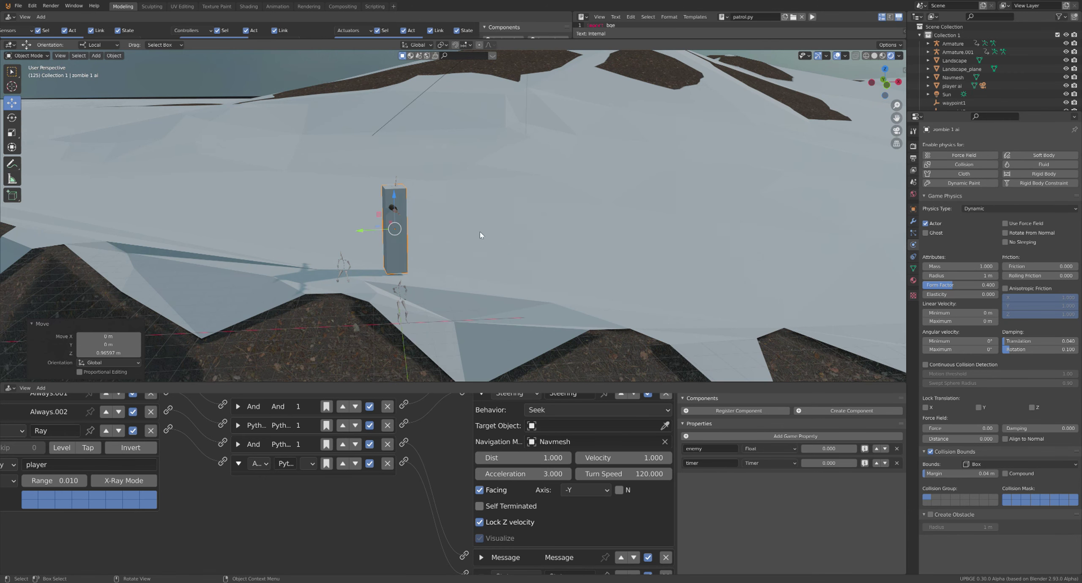
Set the seek steering velocity to 0.900 and test the zombie's walk.
click(630, 457)
key(BackSpace)
key(BackSpace)
key(BackSpace)
key(Return)
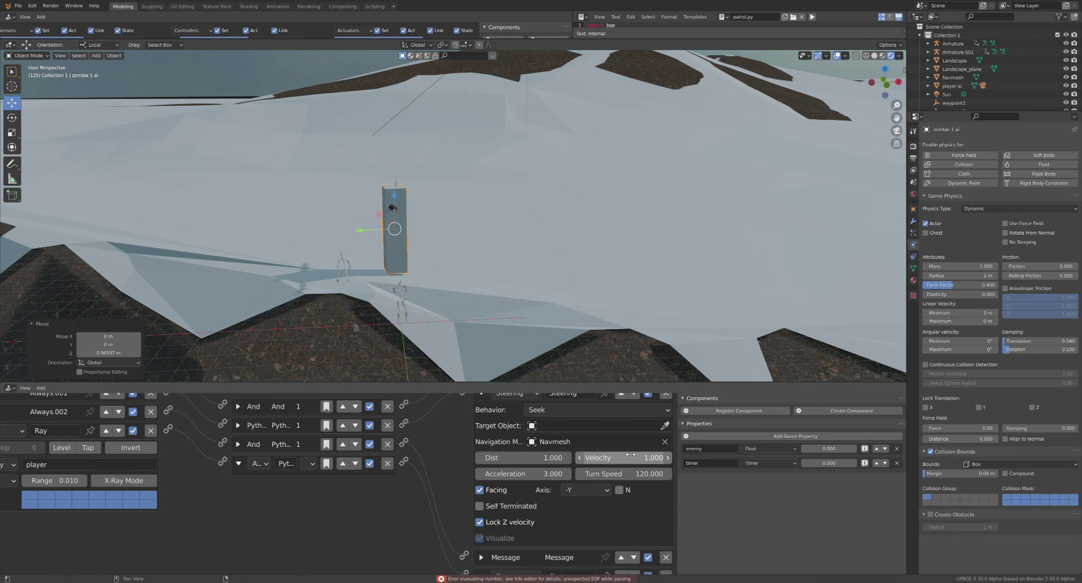
click(630, 456)
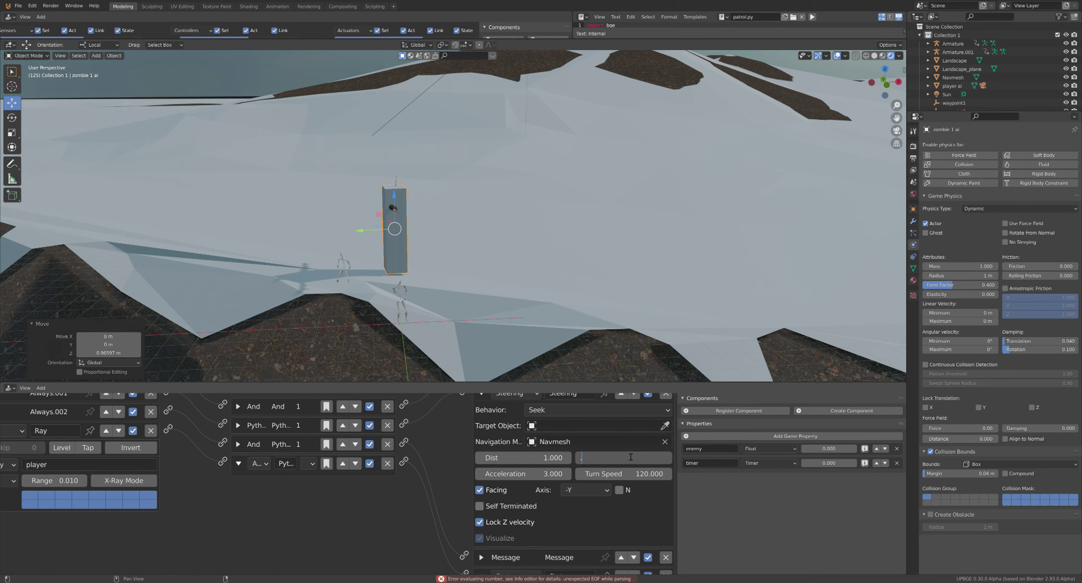
text(0.9)
key(Return)
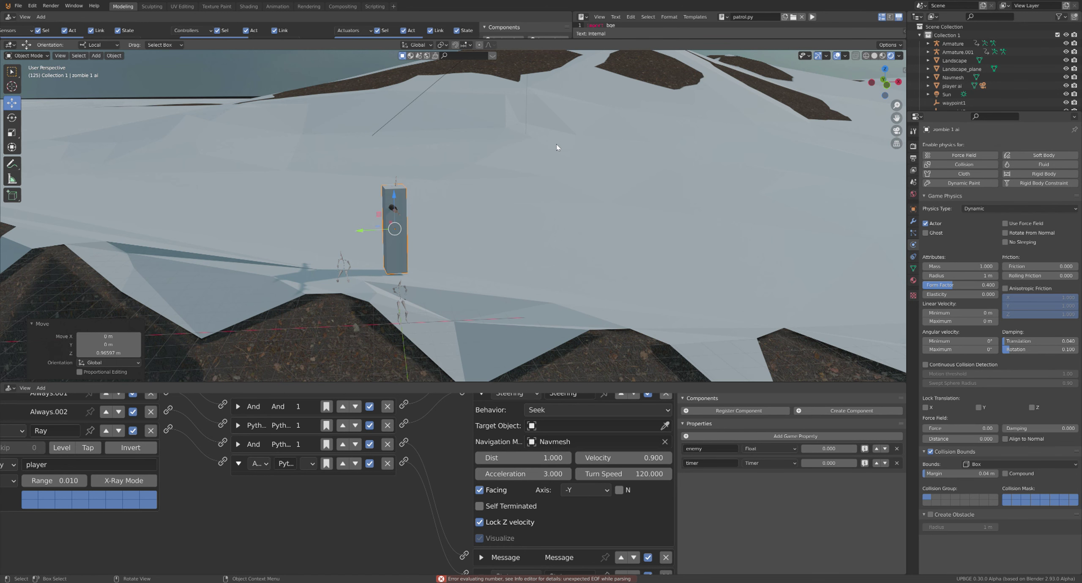
key(p)
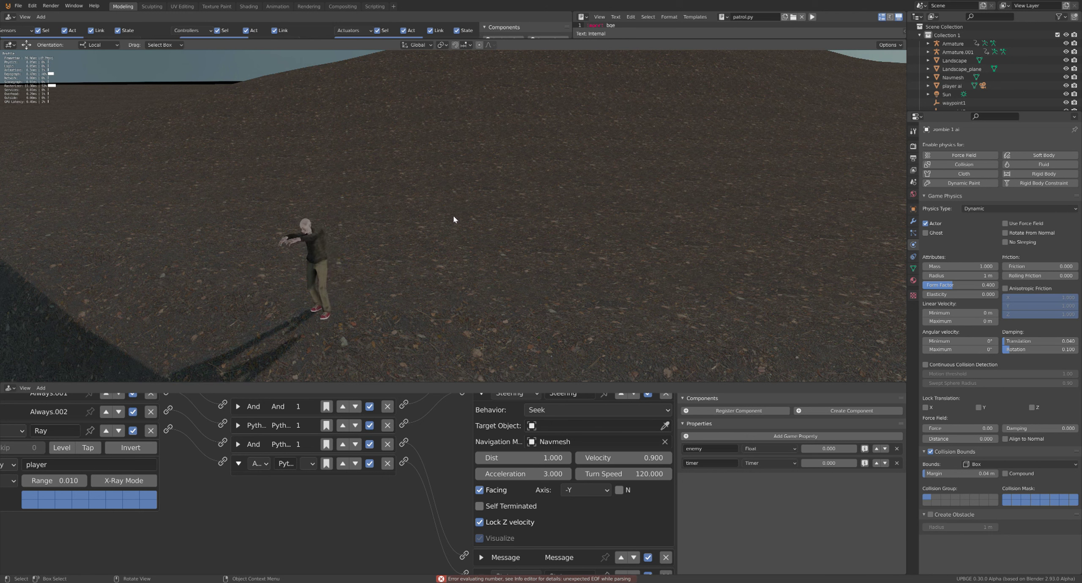
key(Escape)
Lower the seek velocity to 0.8, test the slower walk, then lower it to 0.7.
click(637, 459)
text(.)
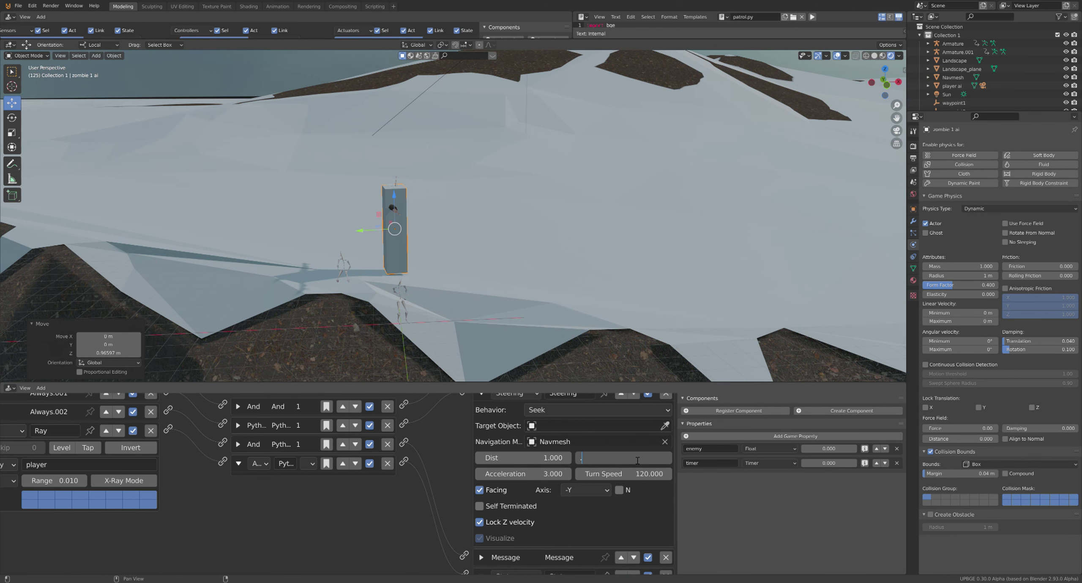
text(8)
key(Return)
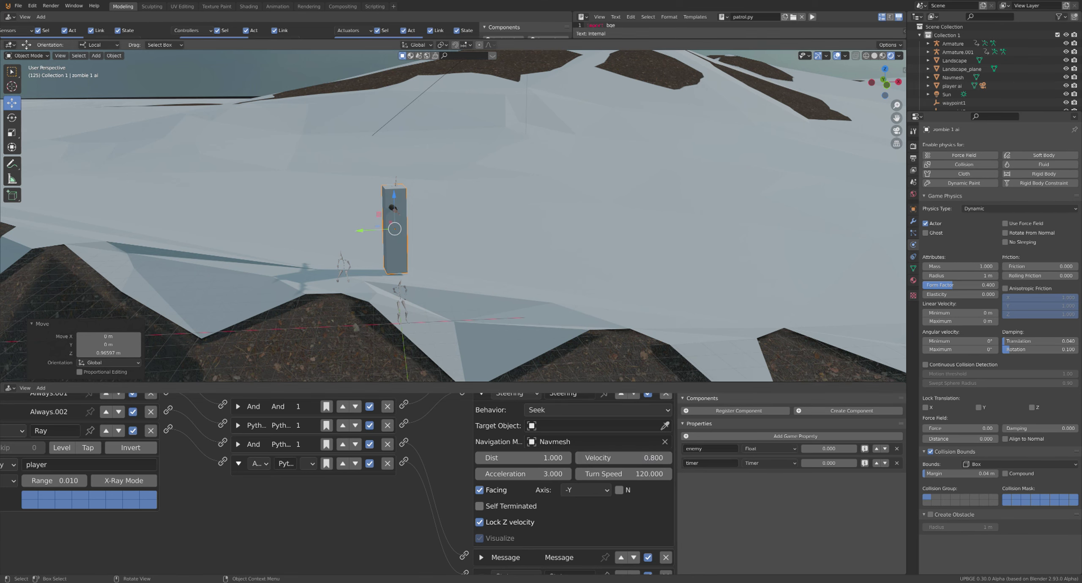
key(p)
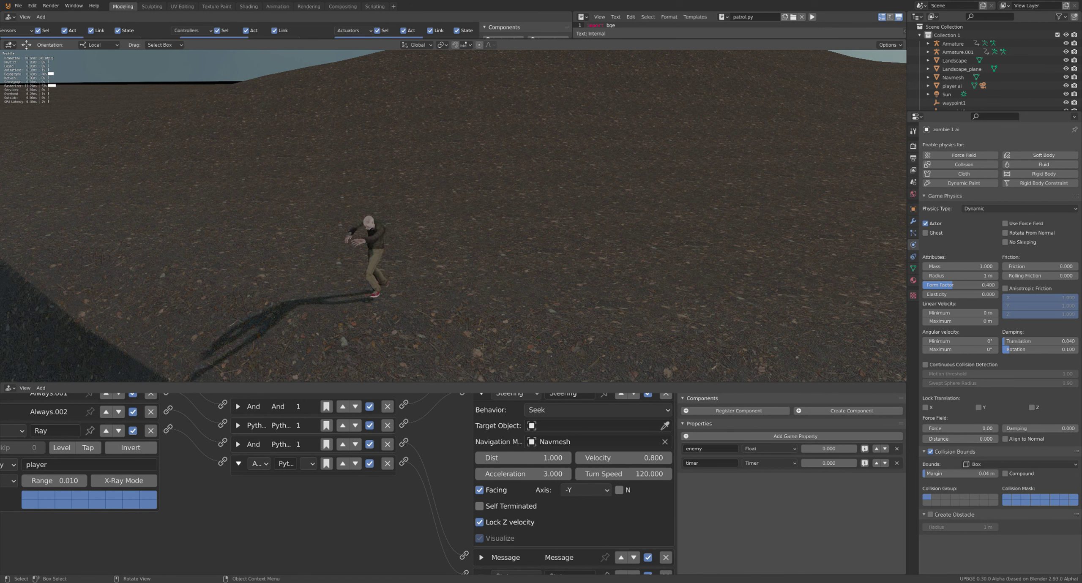
key(Escape)
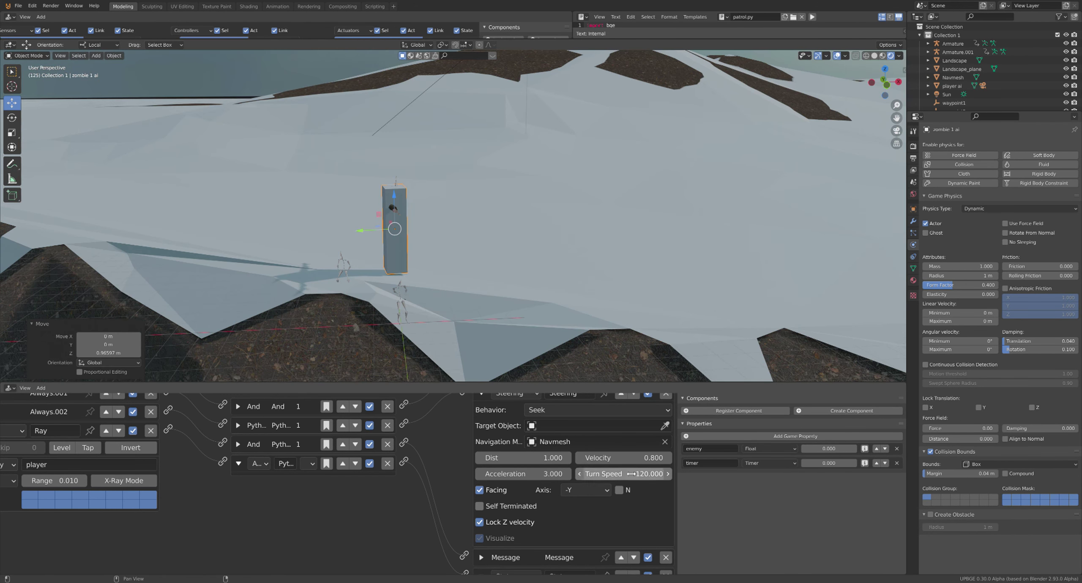
click(625, 457)
text(.7)
key(Return)
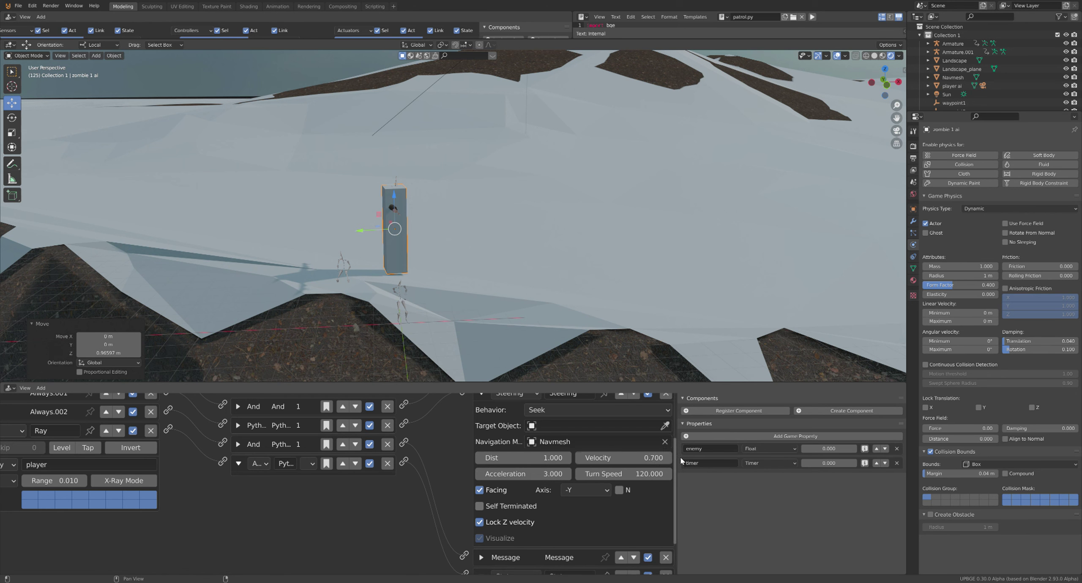
key(p)
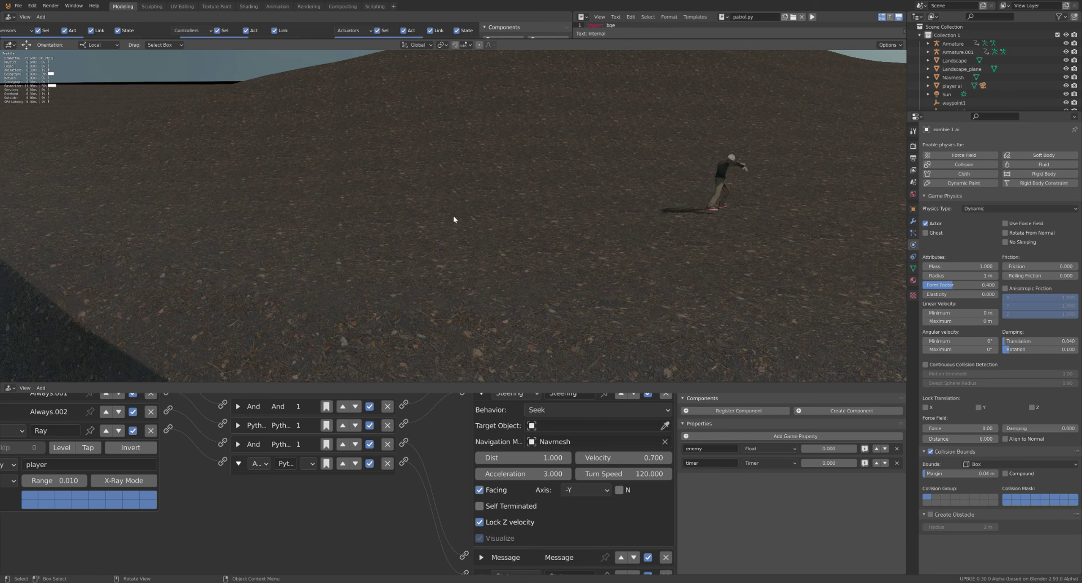
key(Escape)
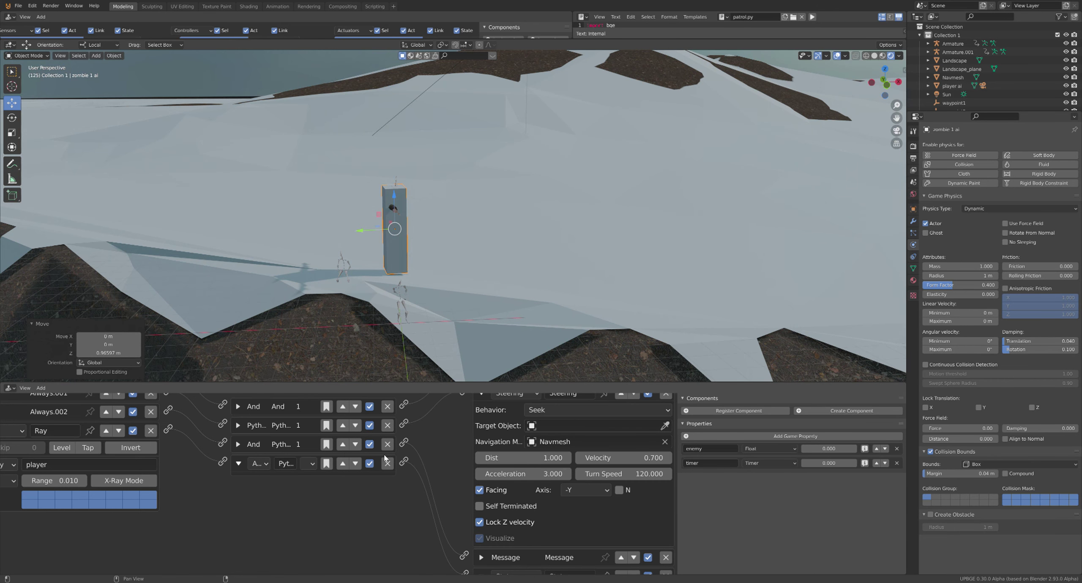
middle_drag(378, 467, 375, 535)
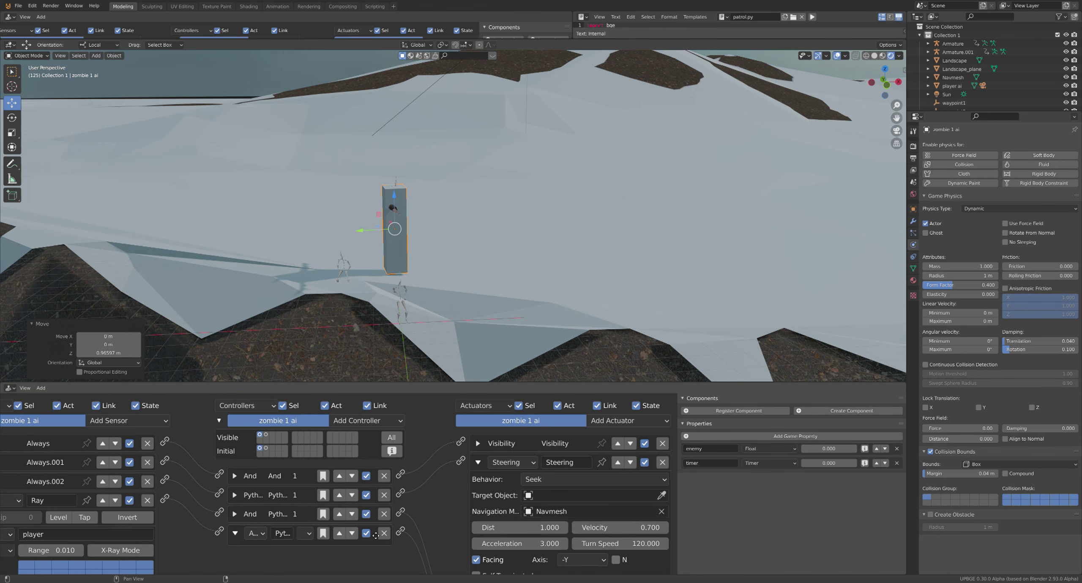
In state 2, set the Steering.001 chase velocity to 0.7 and run the game from the scene camera.
click(266, 435)
click(477, 511)
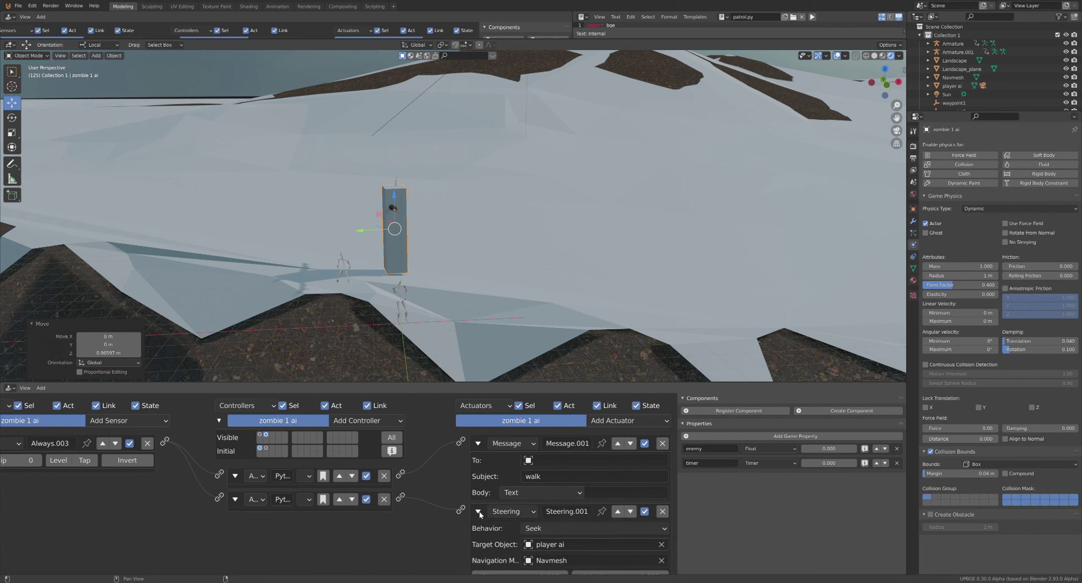
middle_drag(616, 569, 633, 478)
click(636, 485)
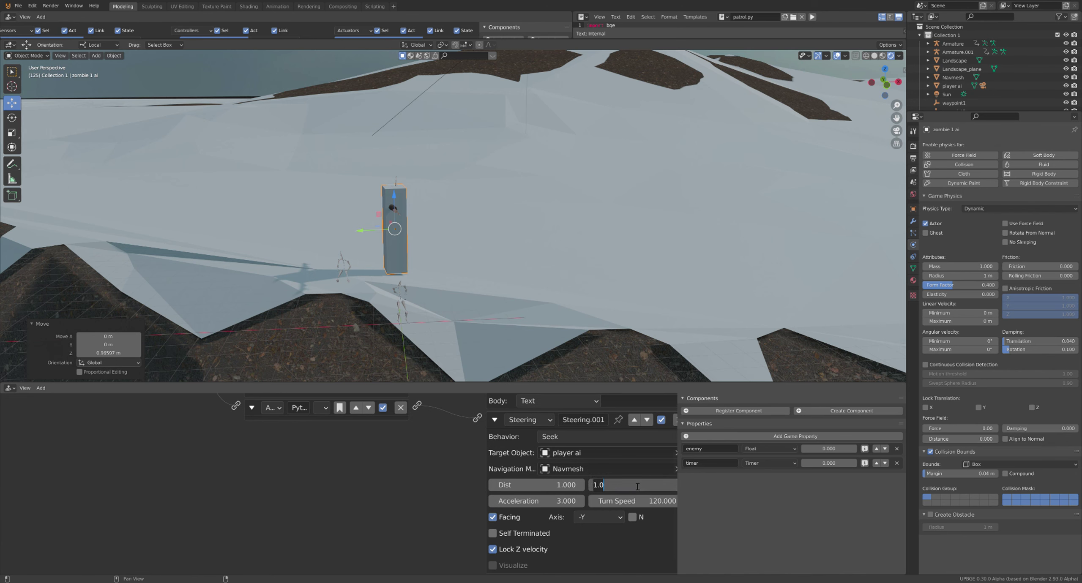
key(Return)
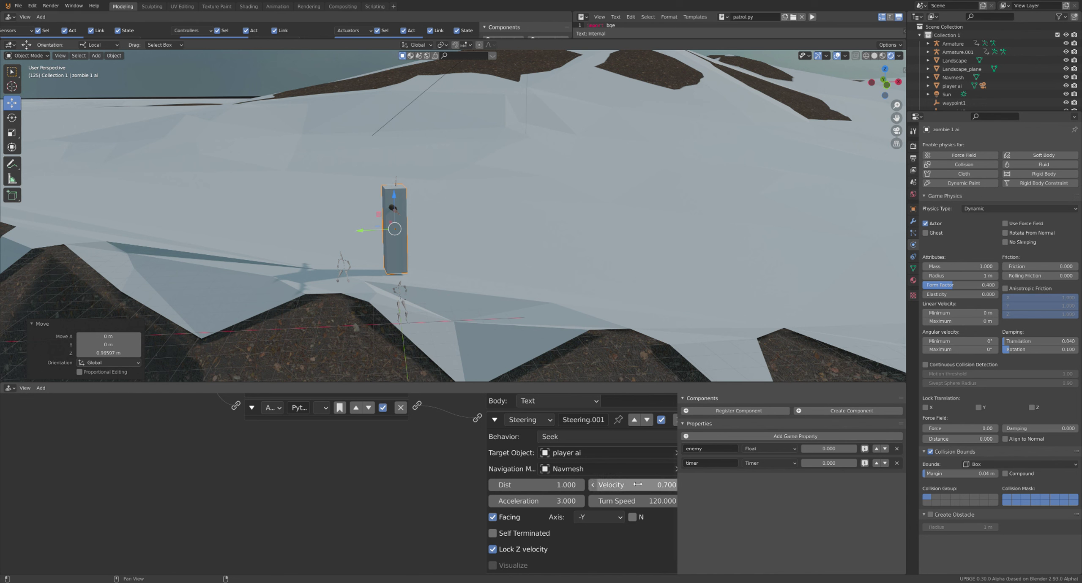
key(KP_0)
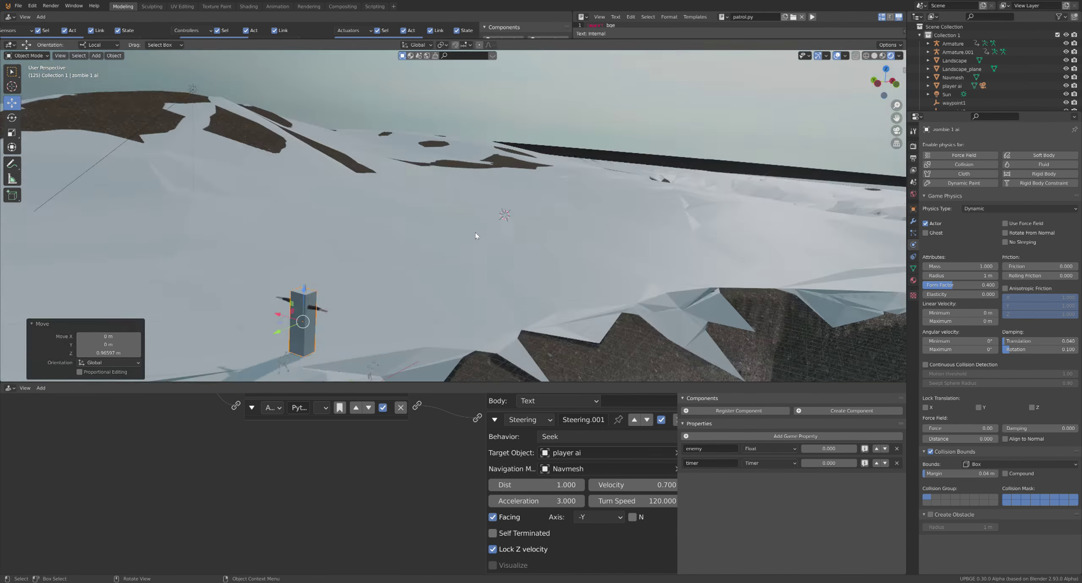
key(p)
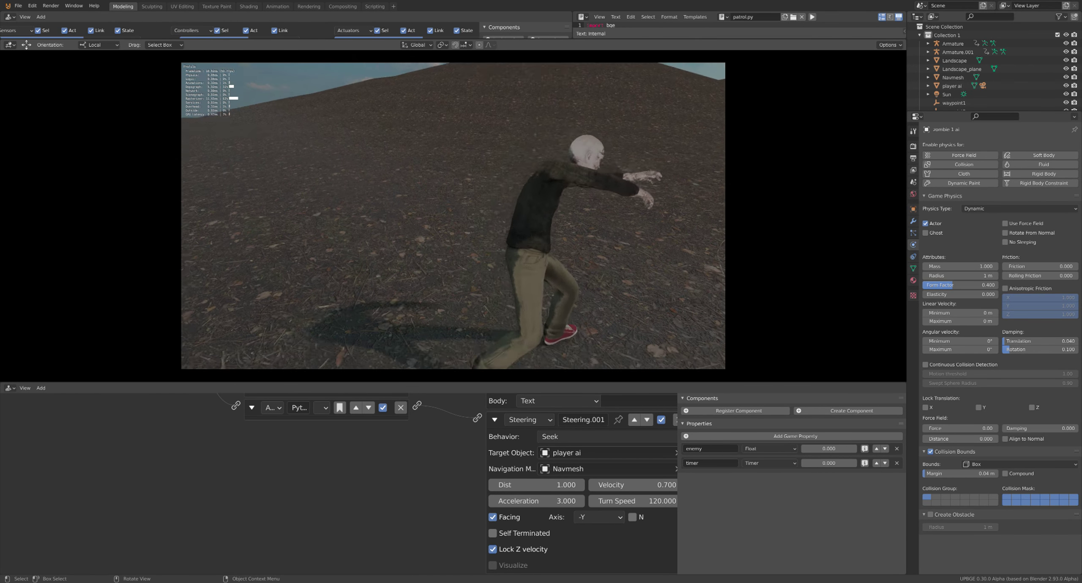
Stop the chase test run after watching the zombie close in on the player.
key(Escape)
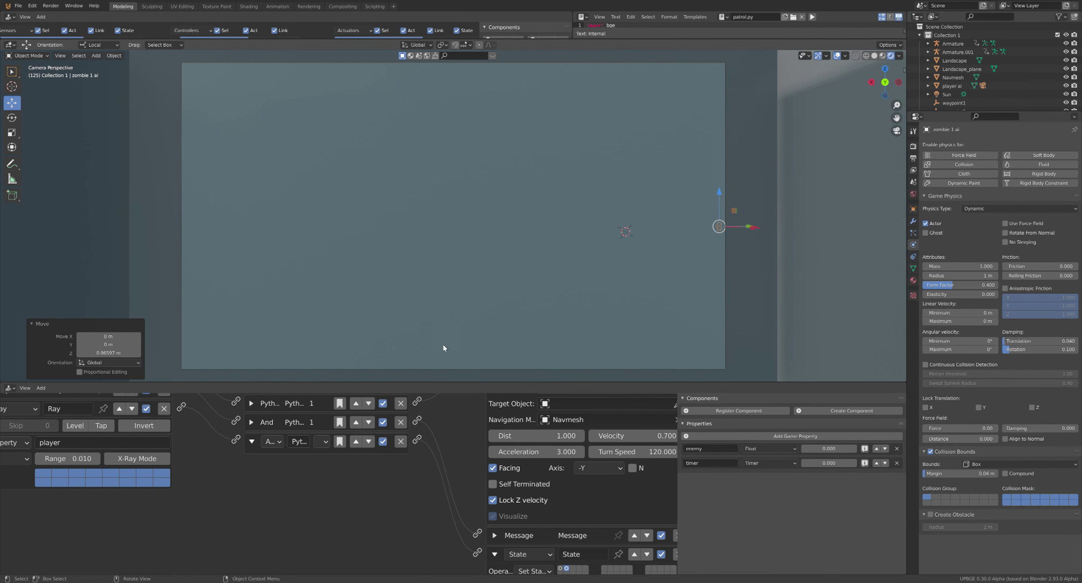
Orbit and zoom onto the zombie box, and scroll the logic editor to its sensors.
middle_drag(442, 345, 661, 261)
middle_drag(213, 236, 509, 195)
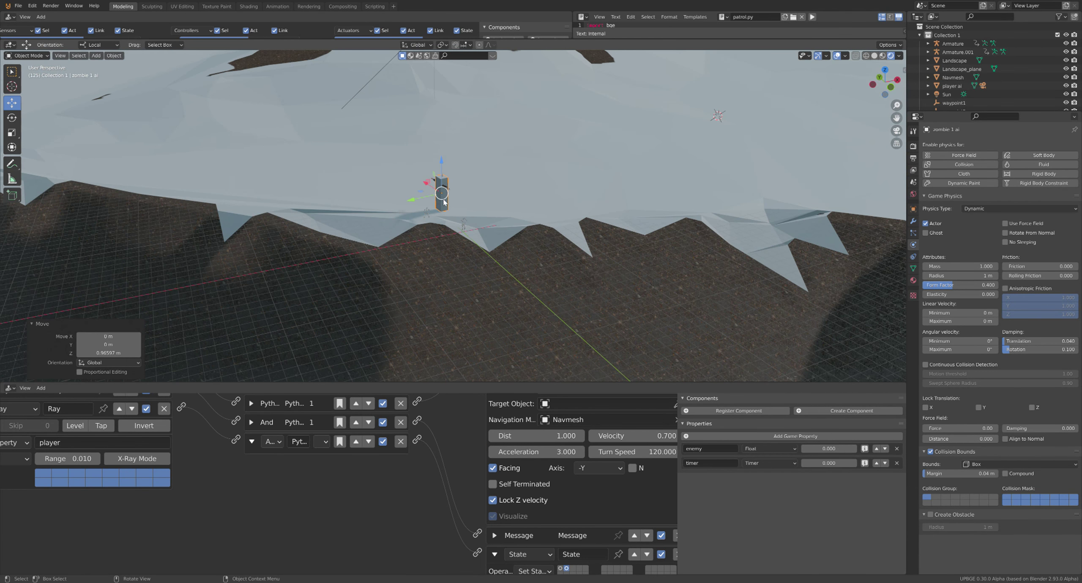
ctrl+middle_drag(443, 202, 329, 248)
middle_drag(196, 435, 271, 527)
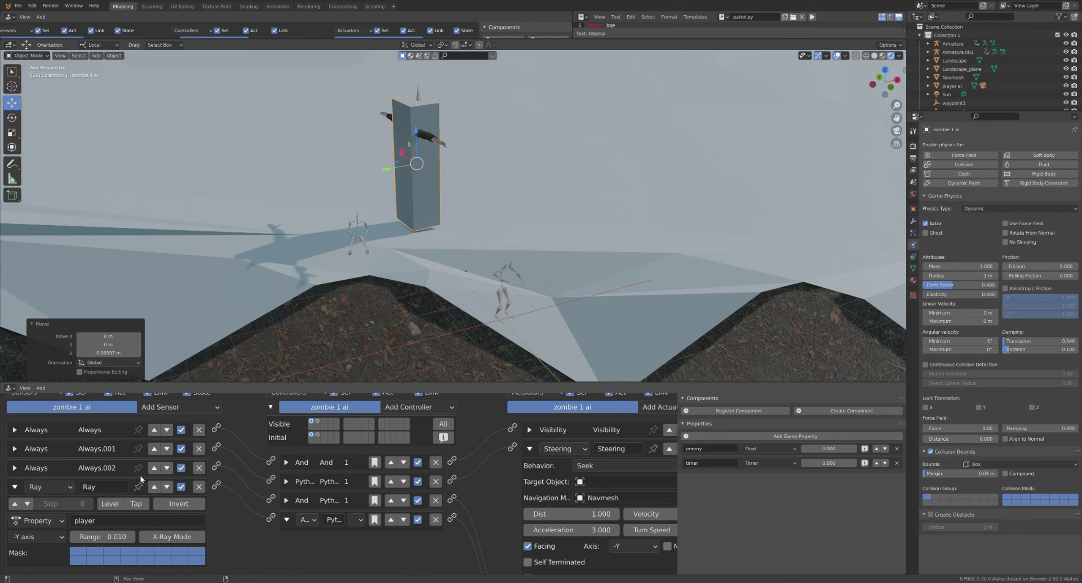
Expand the Always.001 sensor to show its 10000 skip, and test-run the game.
click(15, 430)
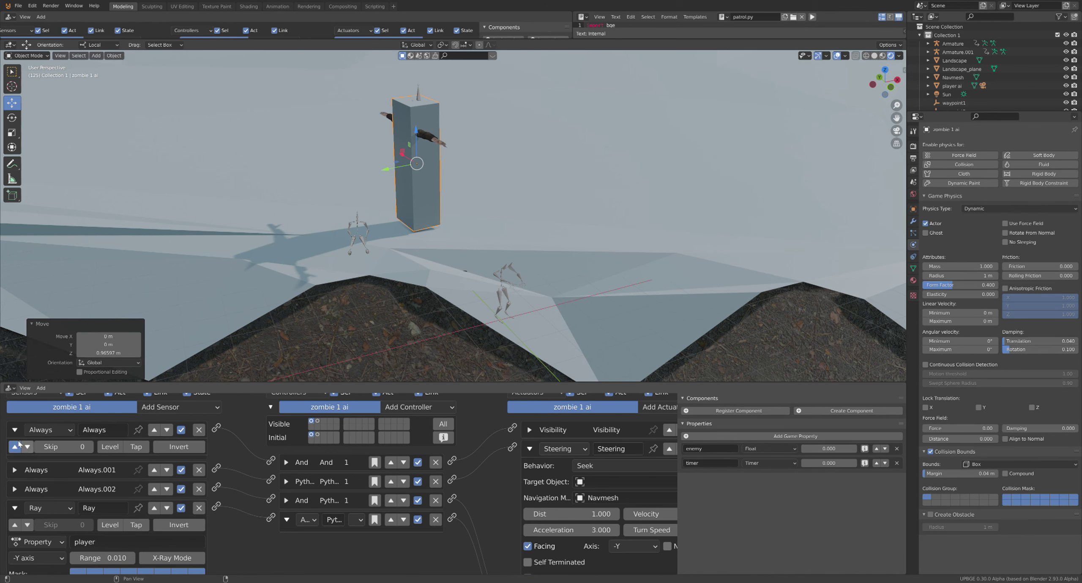
click(15, 430)
click(15, 449)
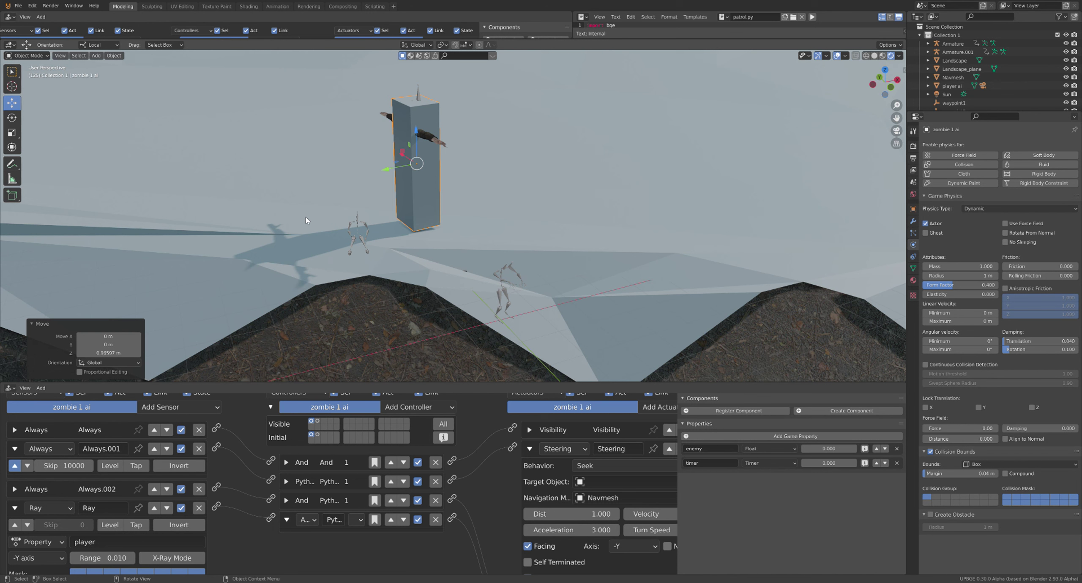
key(p)
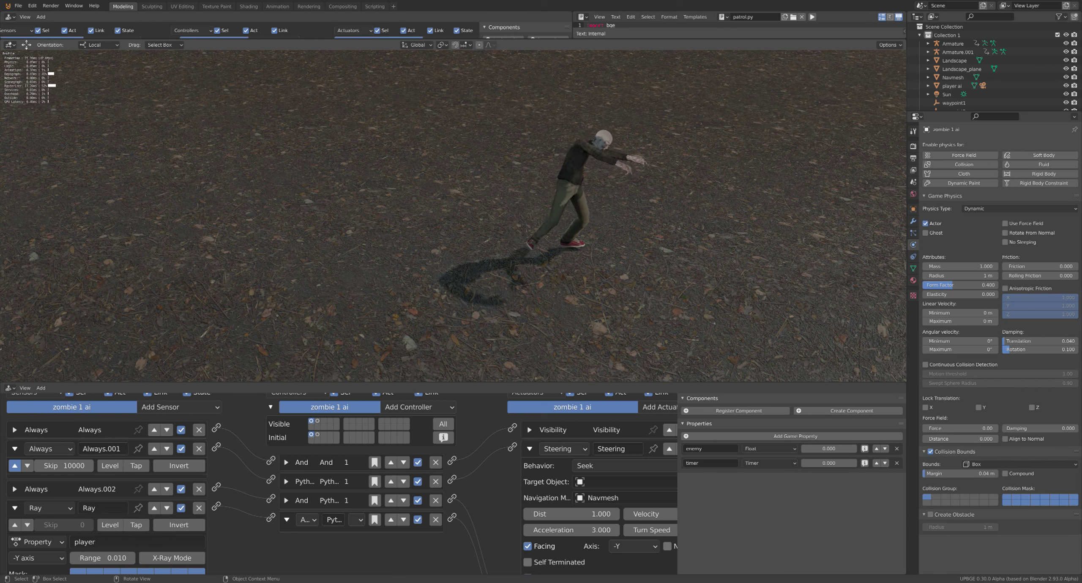
key(Escape)
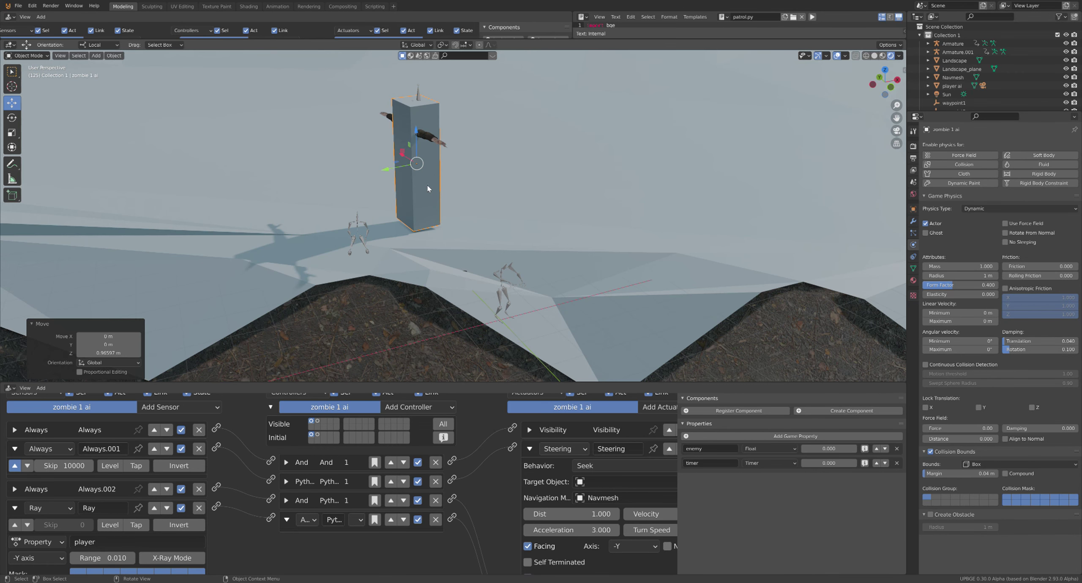
Raise the zombie box to Z 4.7192 m and test-run the game twice.
drag(417, 135, 431, 150)
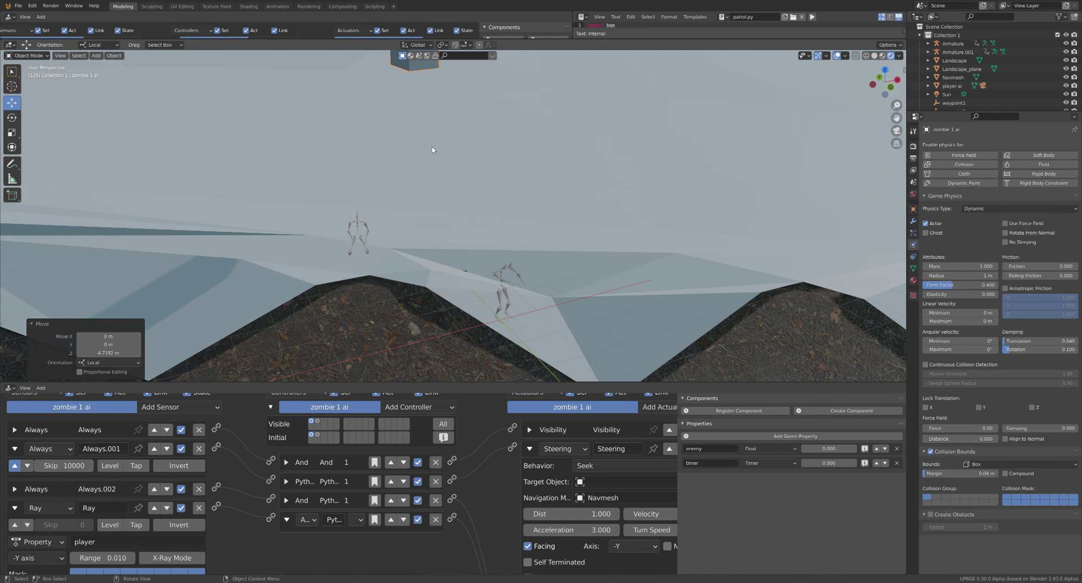
key(p)
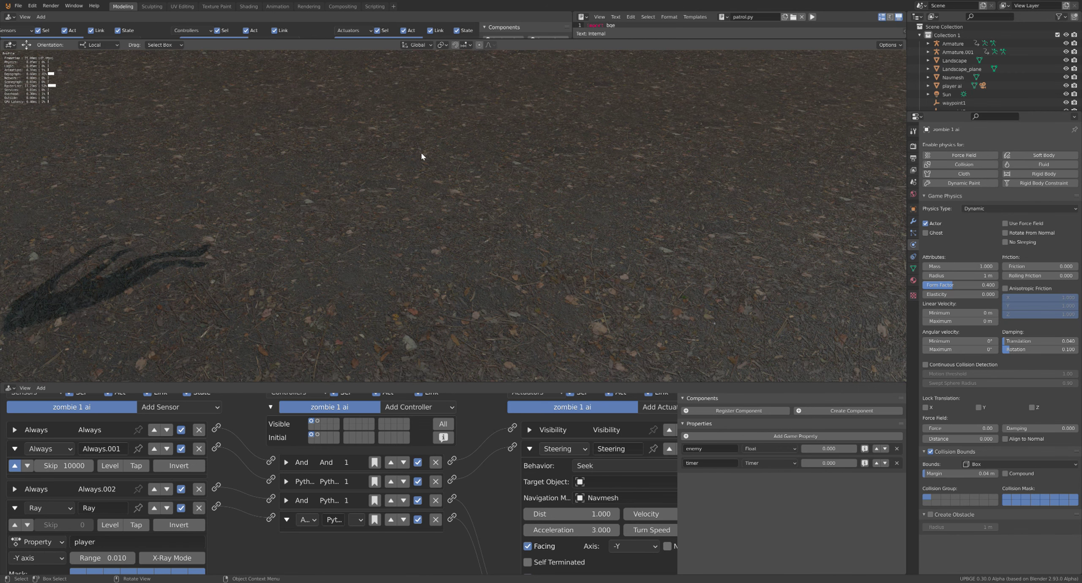
key(Escape)
scroll(386, 377, up, 3)
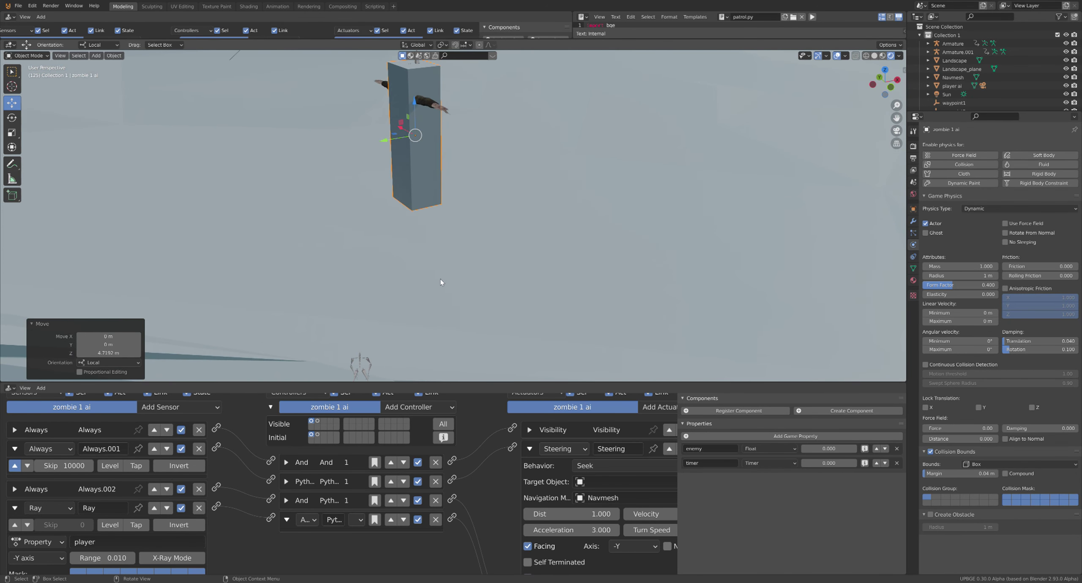
key(p)
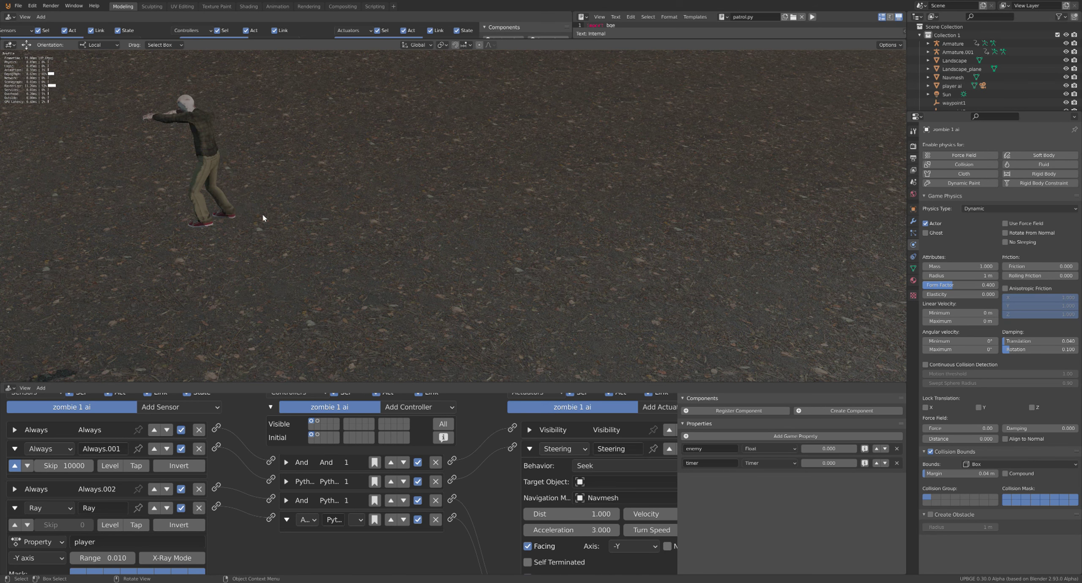
Raise the zombie's mass to 517.7, then 2939.5, test-running after each change.
key(Escape)
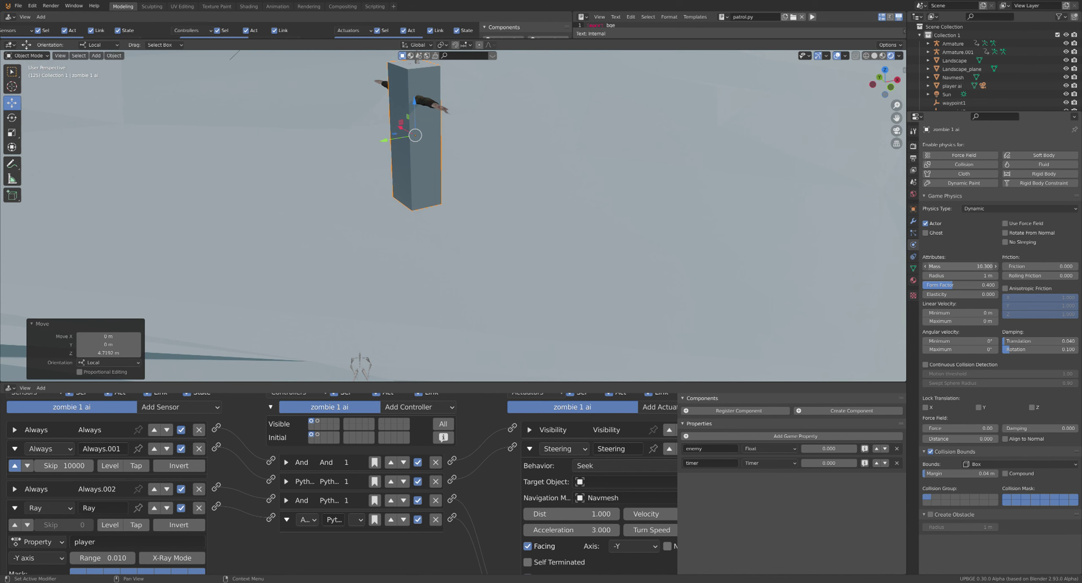
key(p)
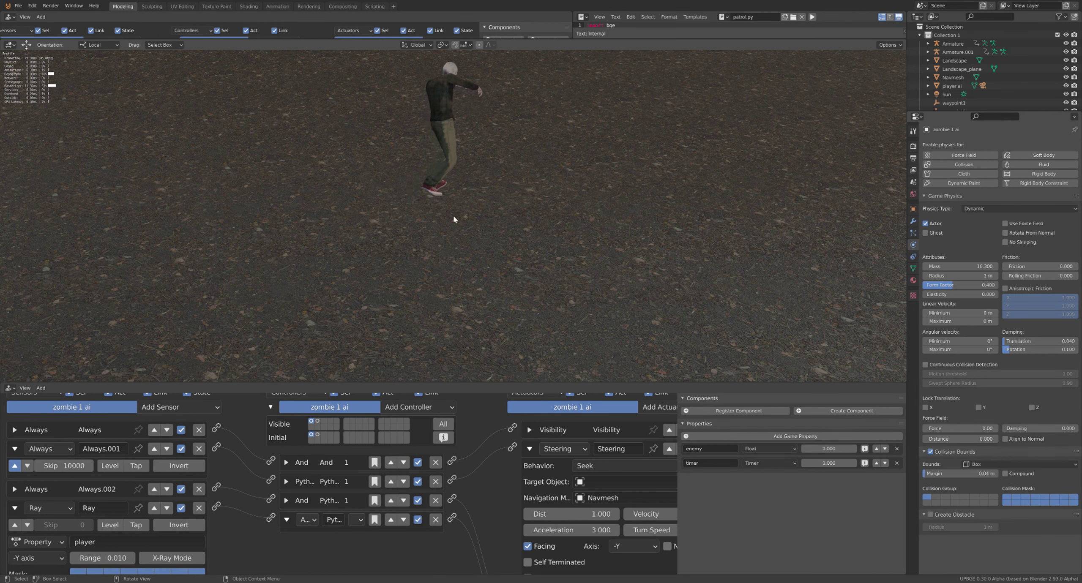
key(Escape)
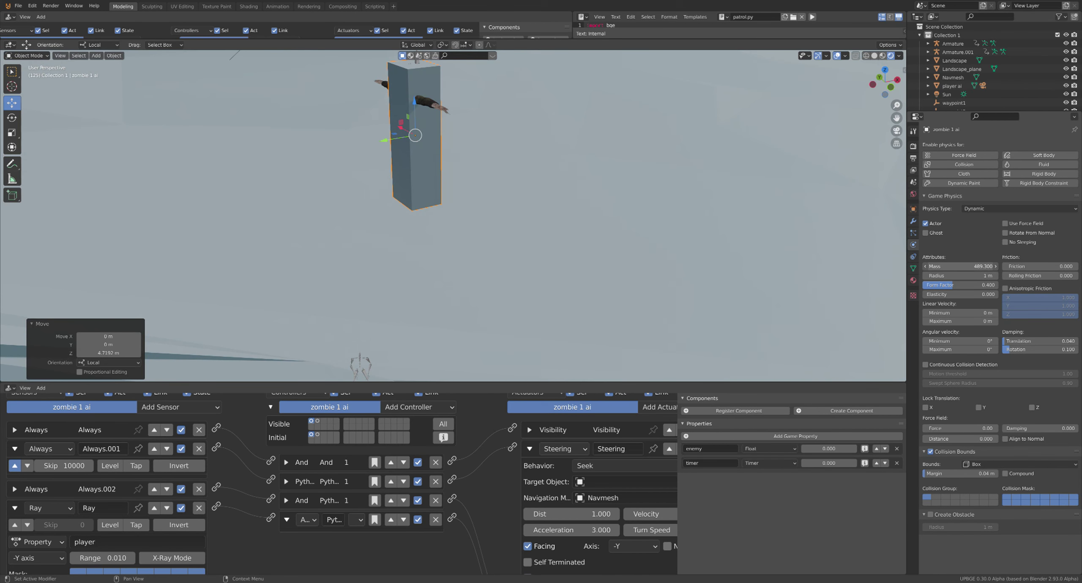
drag(959, 266, 976, 267)
key(p)
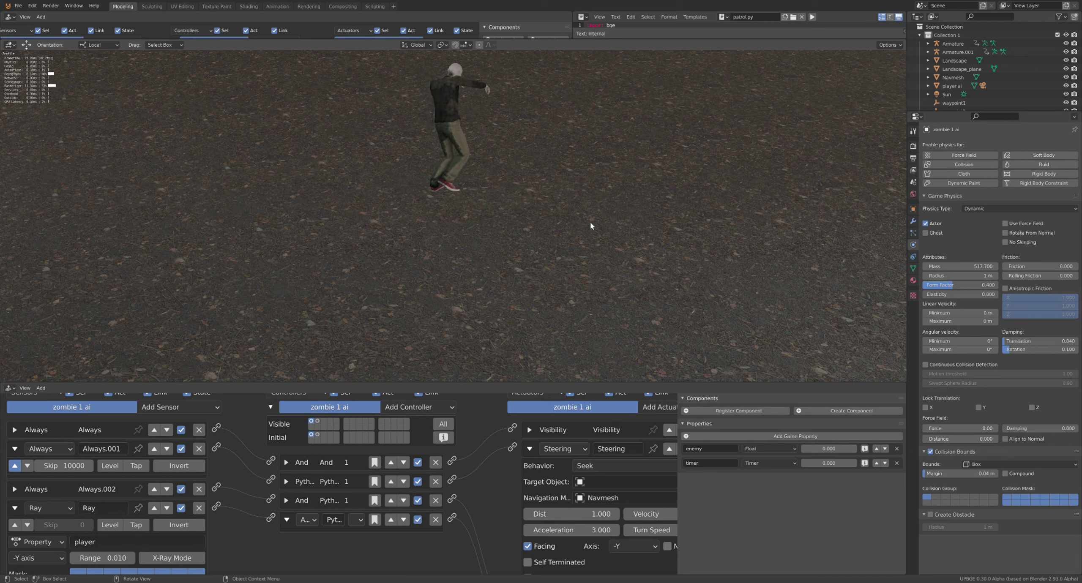
key(Escape)
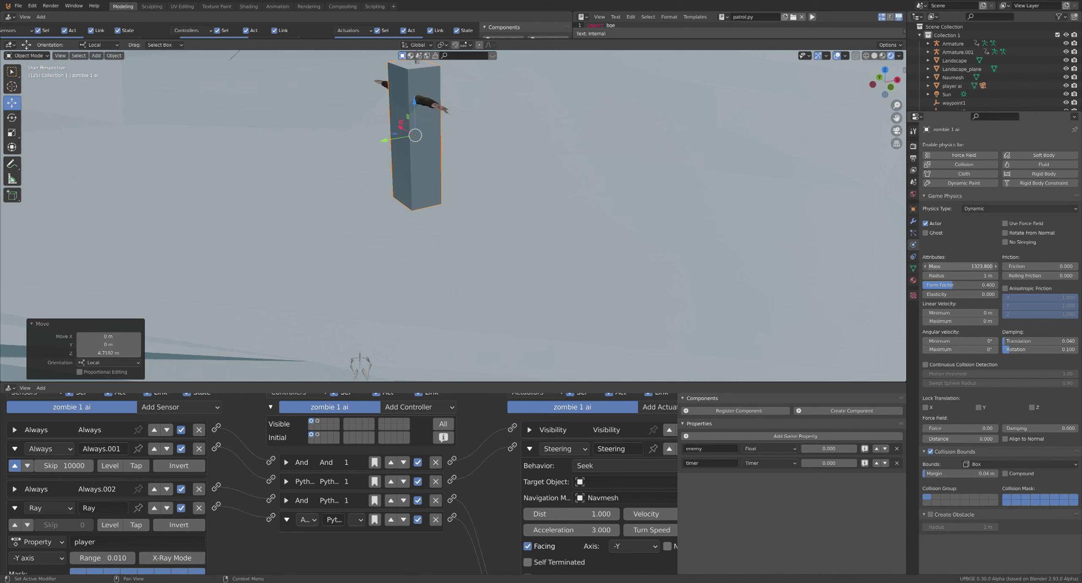
drag(959, 266, 984, 266)
key(p)
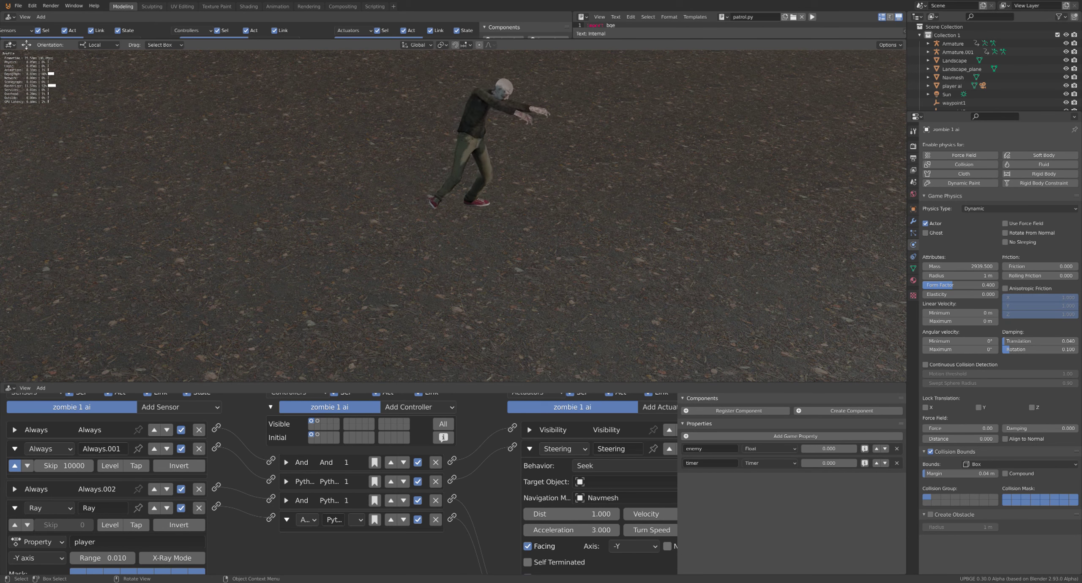
key(Escape)
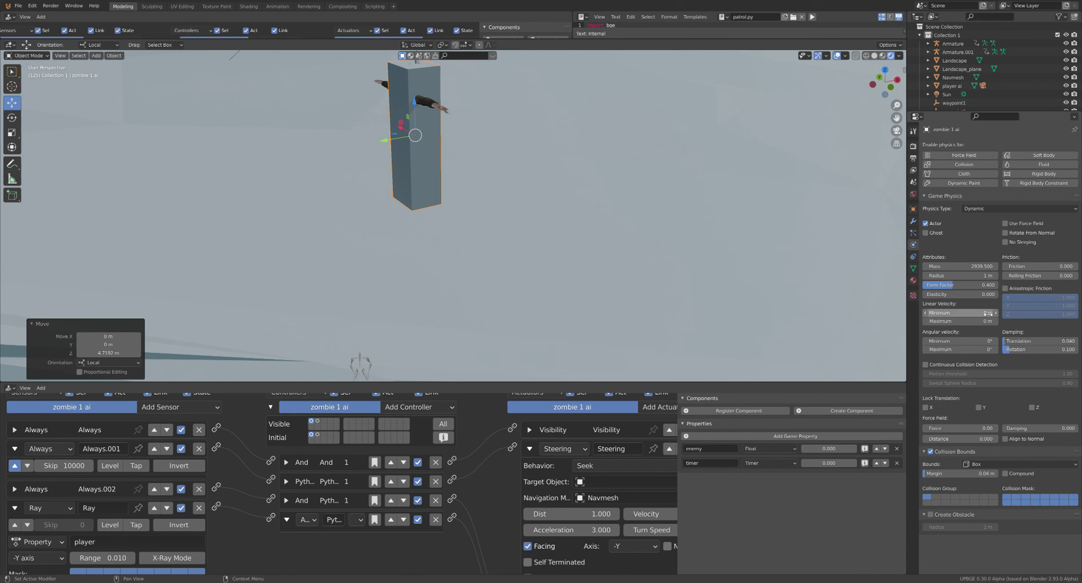
Zero the zombie's translation damping and enable continuous collision detection, testing each.
drag(1039, 345, 1031, 350)
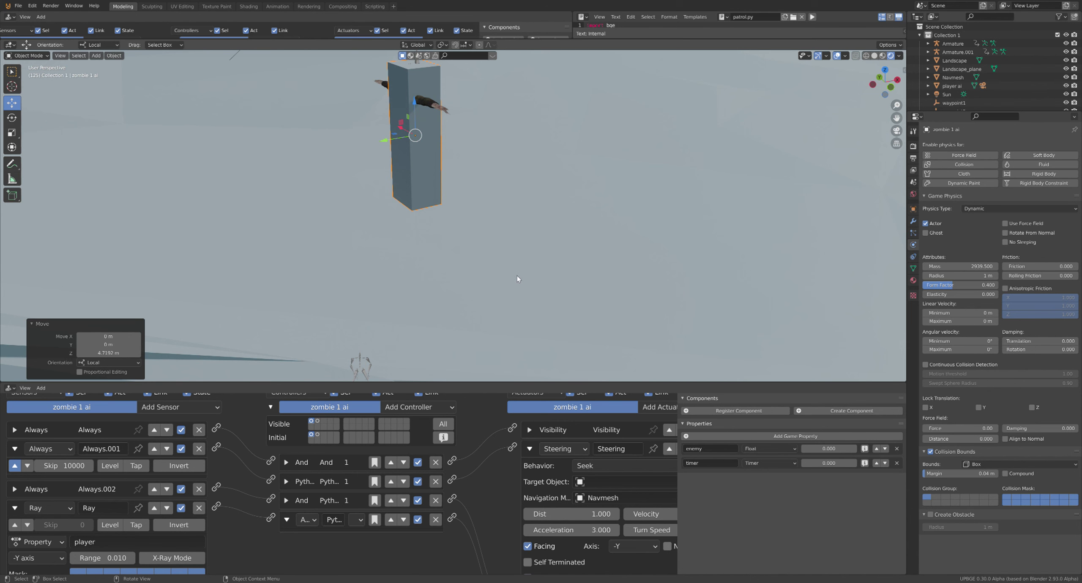
key(p)
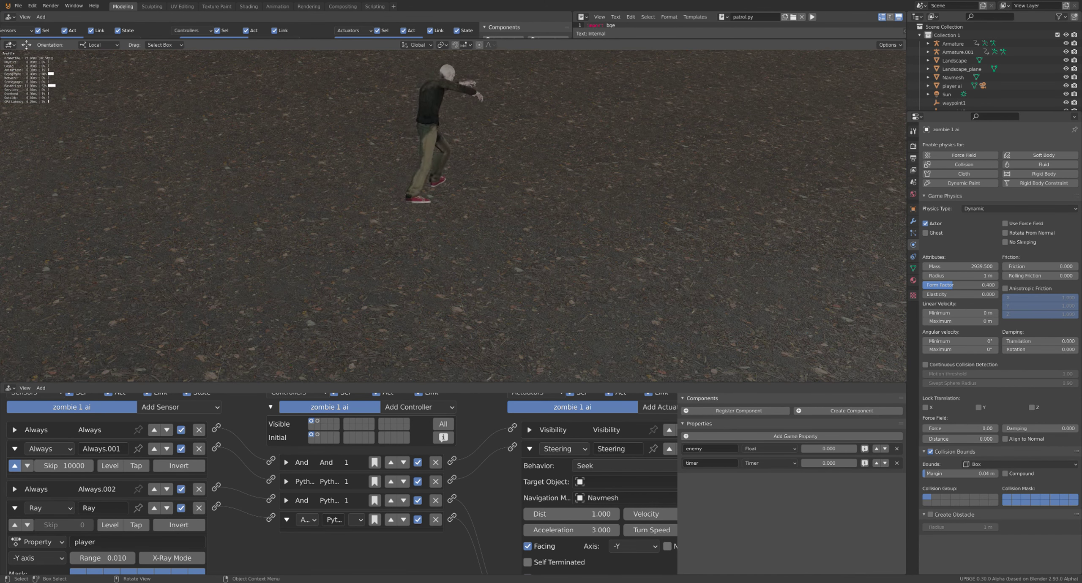
key(Escape)
click(924, 364)
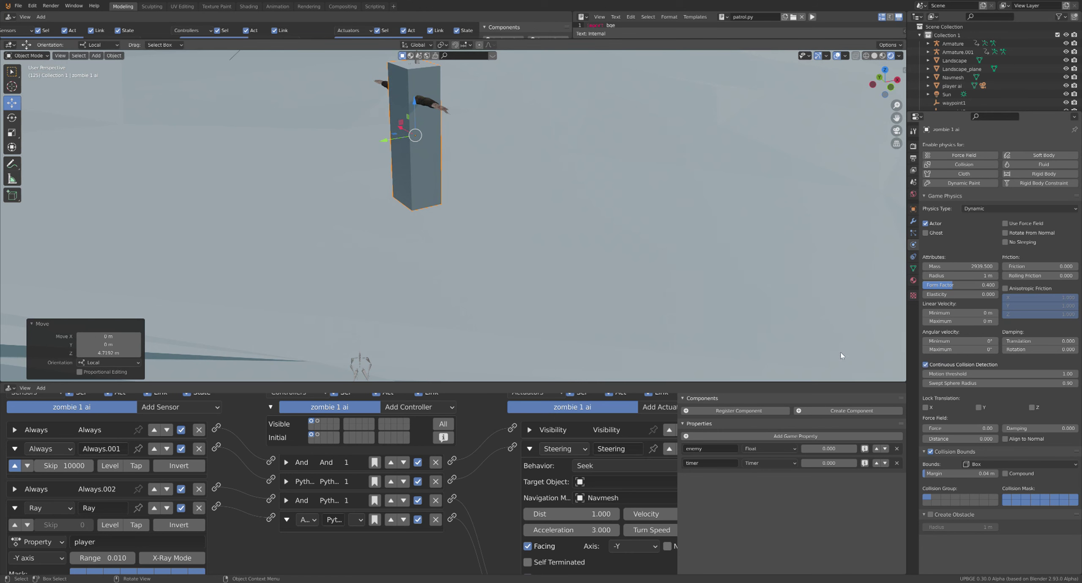
key(p)
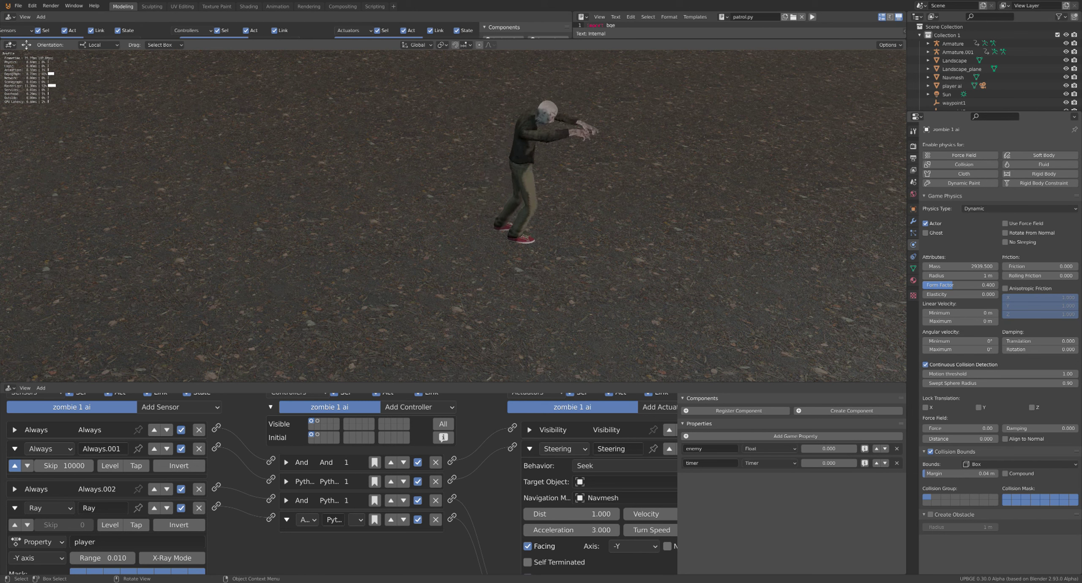
key(Escape)
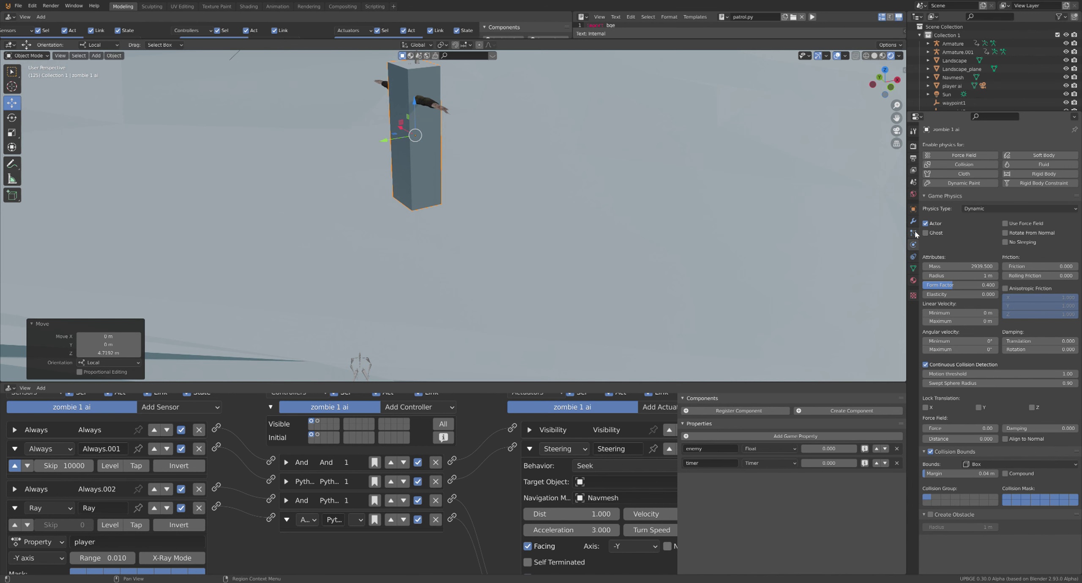
Open the World settings, collapse Volume, and show the Scene physics settings.
click(912, 194)
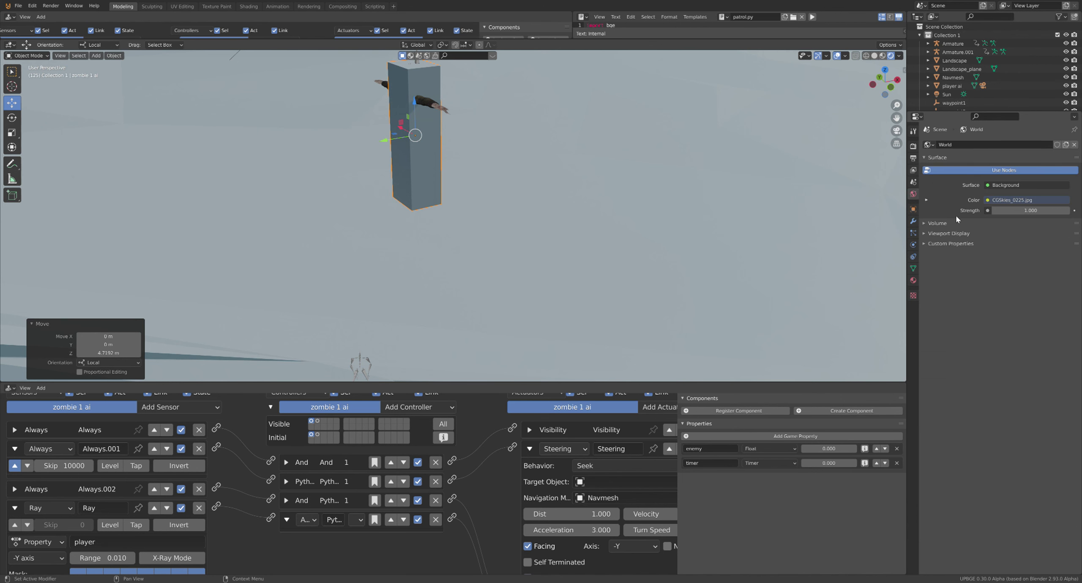
click(936, 224)
click(911, 181)
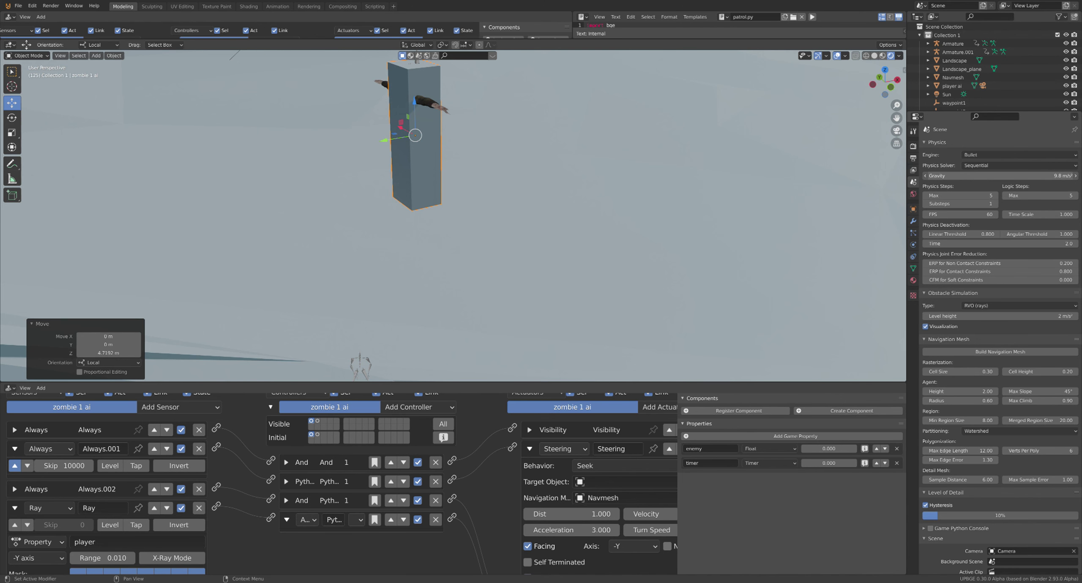
Raise scene gravity to 30 m/s² and test it, also from a lower view angle.
drag(1002, 175, 1014, 175)
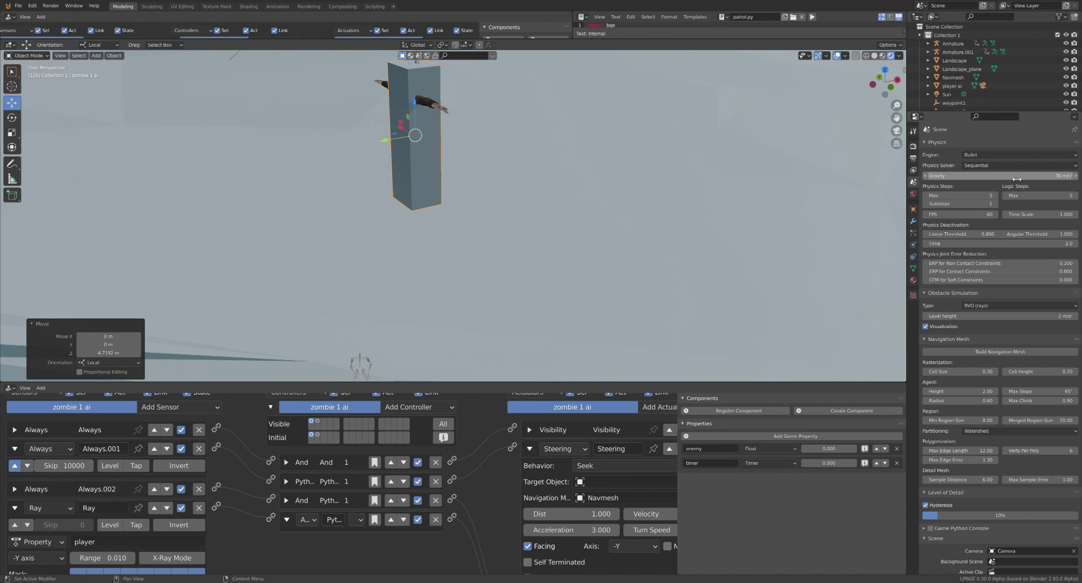
key(p)
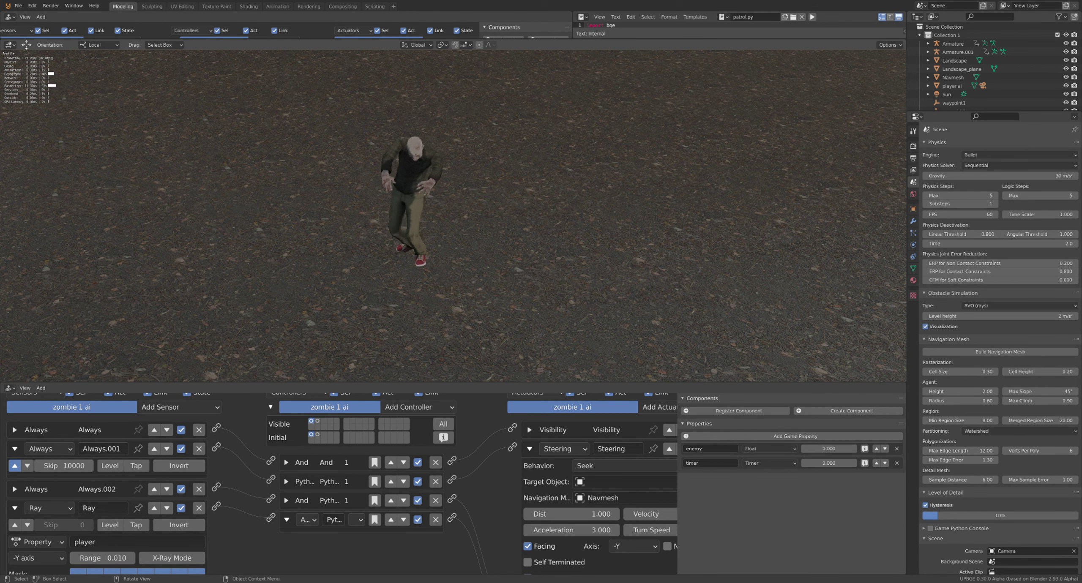
key(Escape)
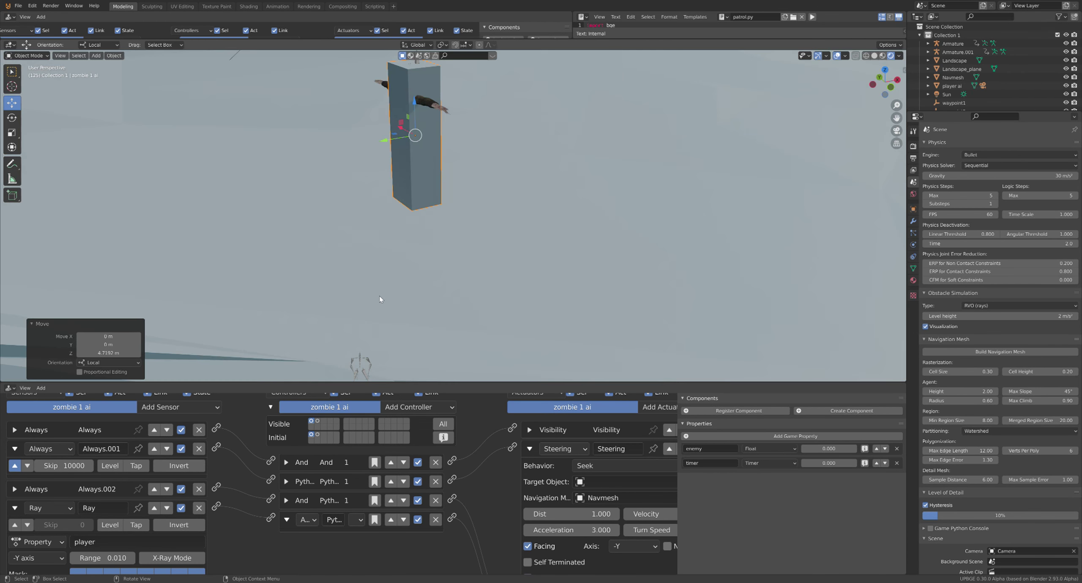
middle_drag(403, 282, 395, 175)
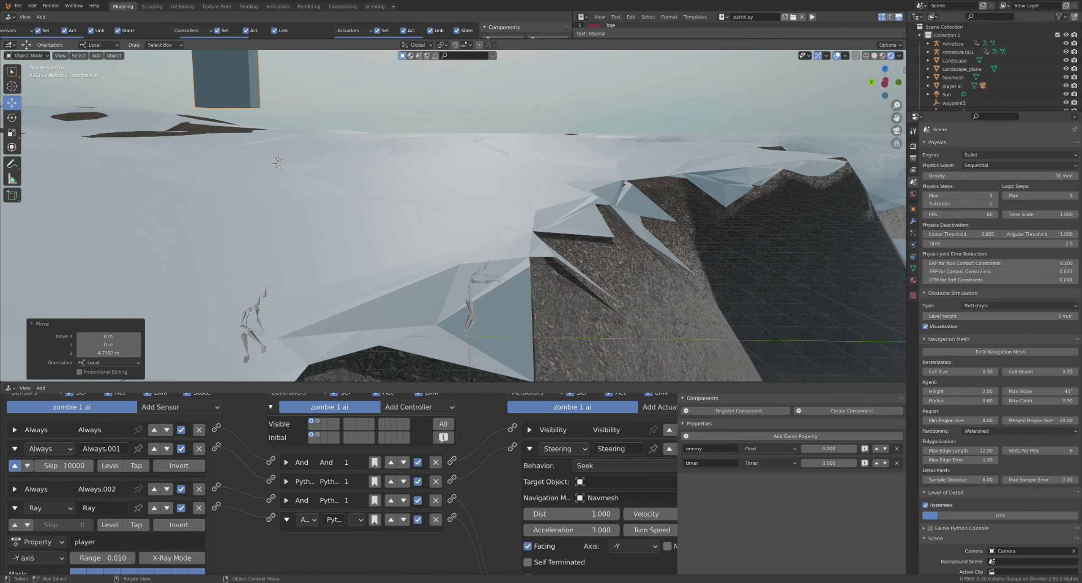
key(p)
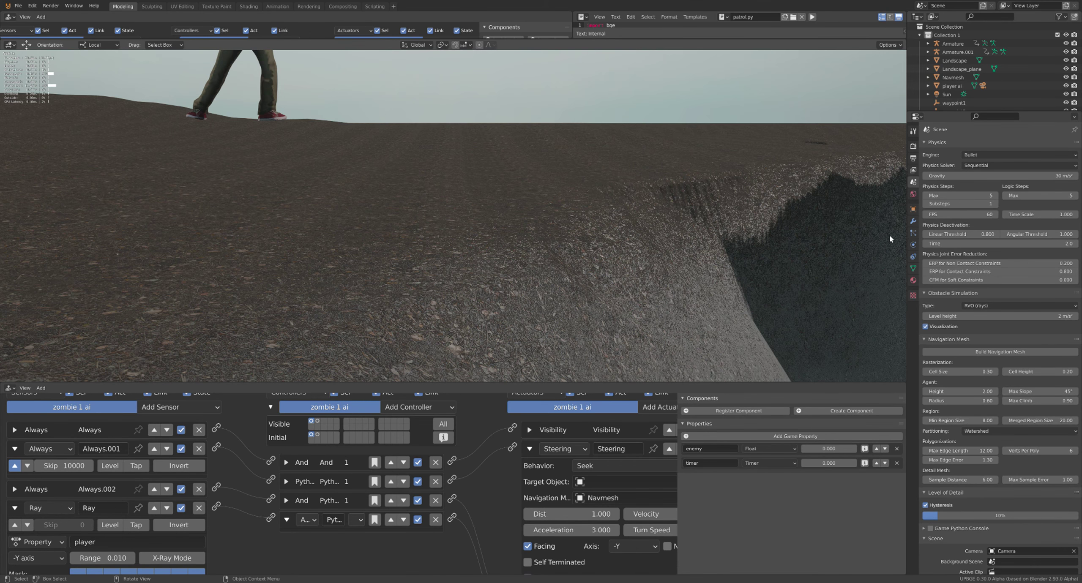
key(Escape)
Enter the final gravity value of 43 m/s² and test the zombie's walk again.
text(30)
key(Return)
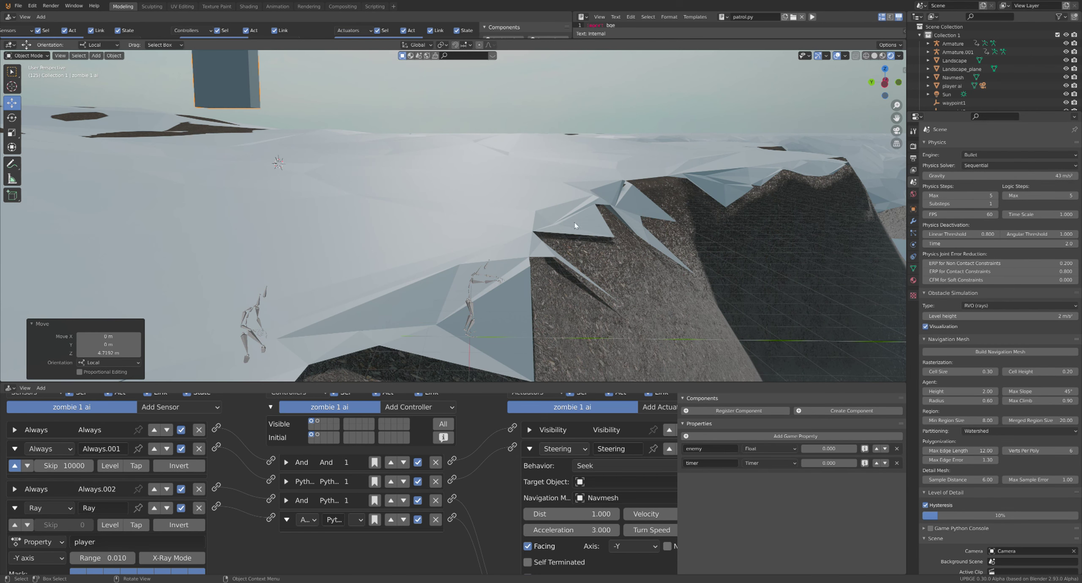
key(p)
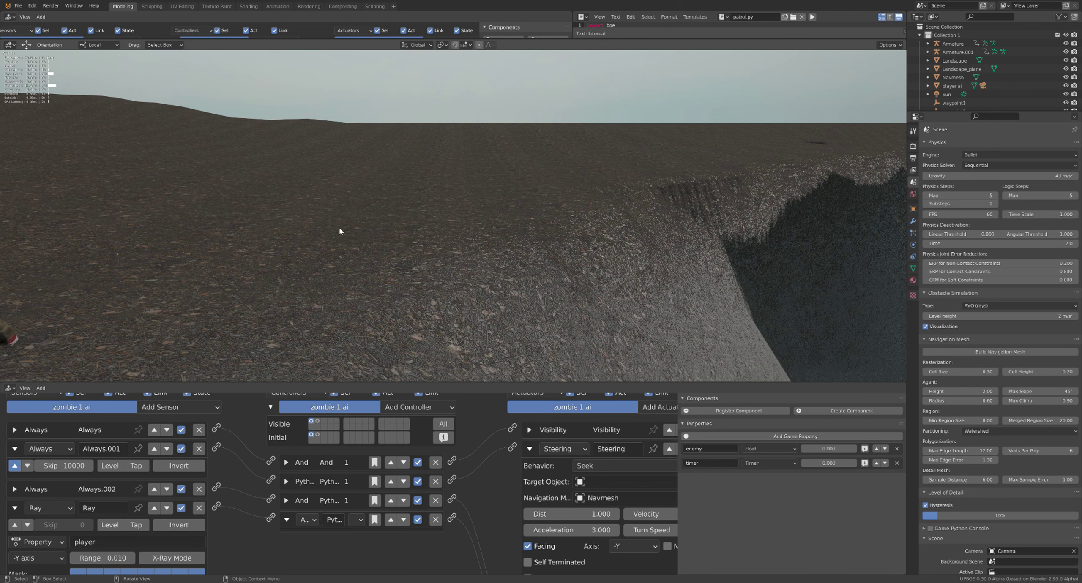
key(Escape)
middle_drag(340, 231, 427, 239)
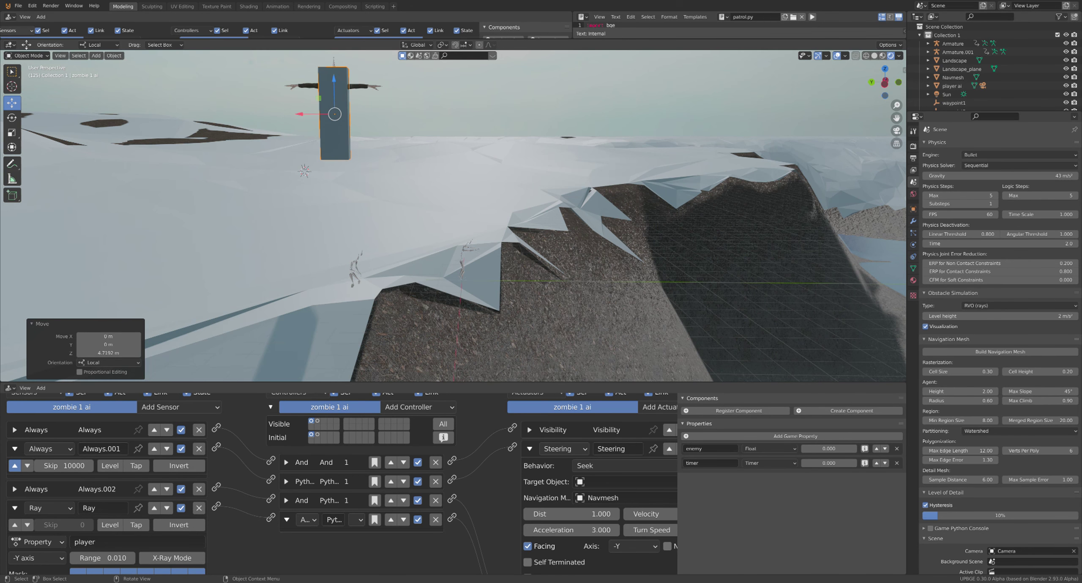
Save as first game remake.blend, lower the zombie block along its local Z, and test-run.
click(18, 6)
click(38, 70)
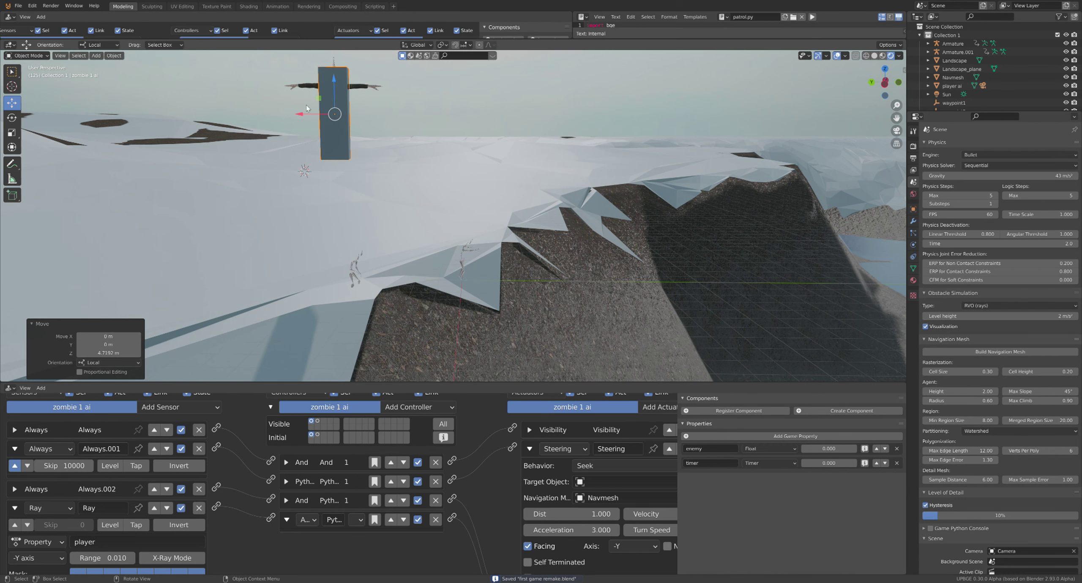
drag(338, 79, 360, 194)
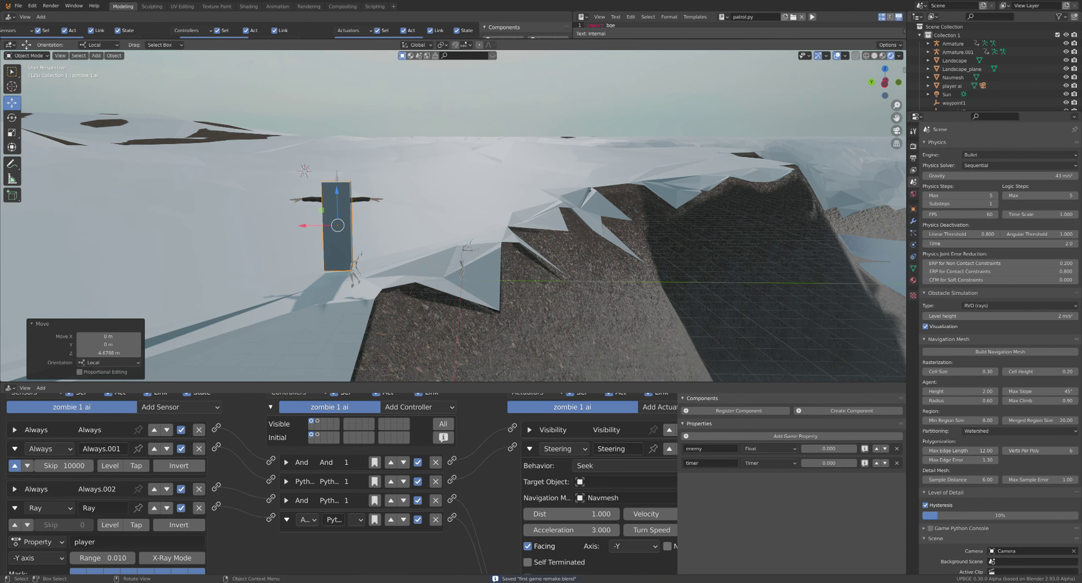
key(p)
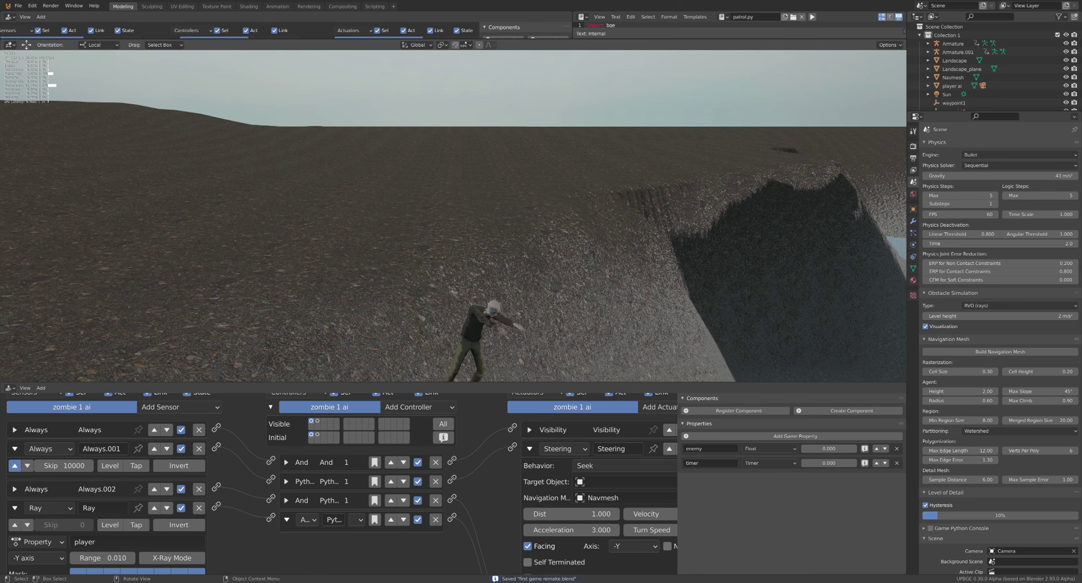
key(Escape)
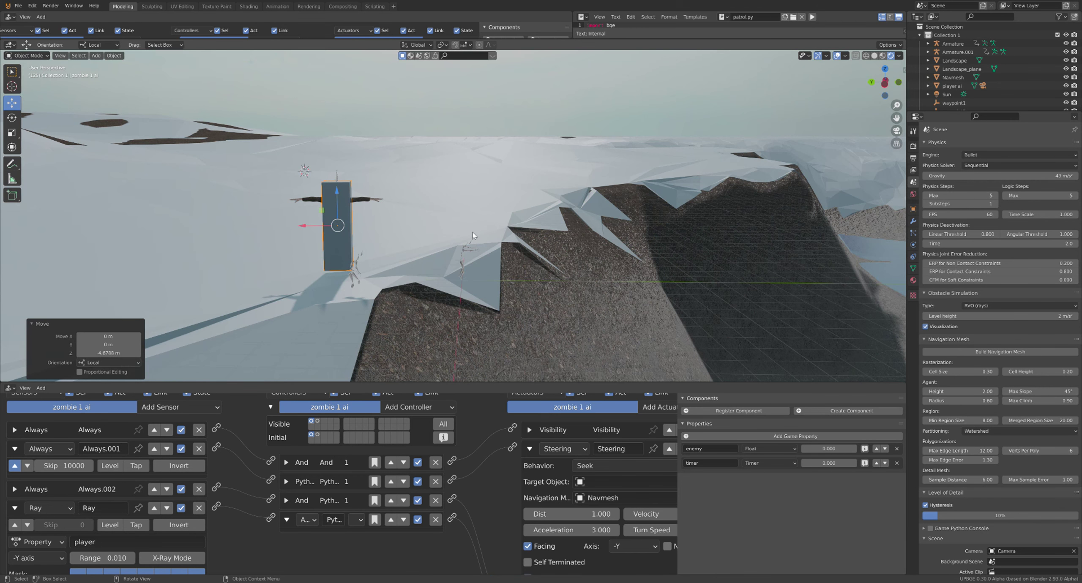
click(18, 6)
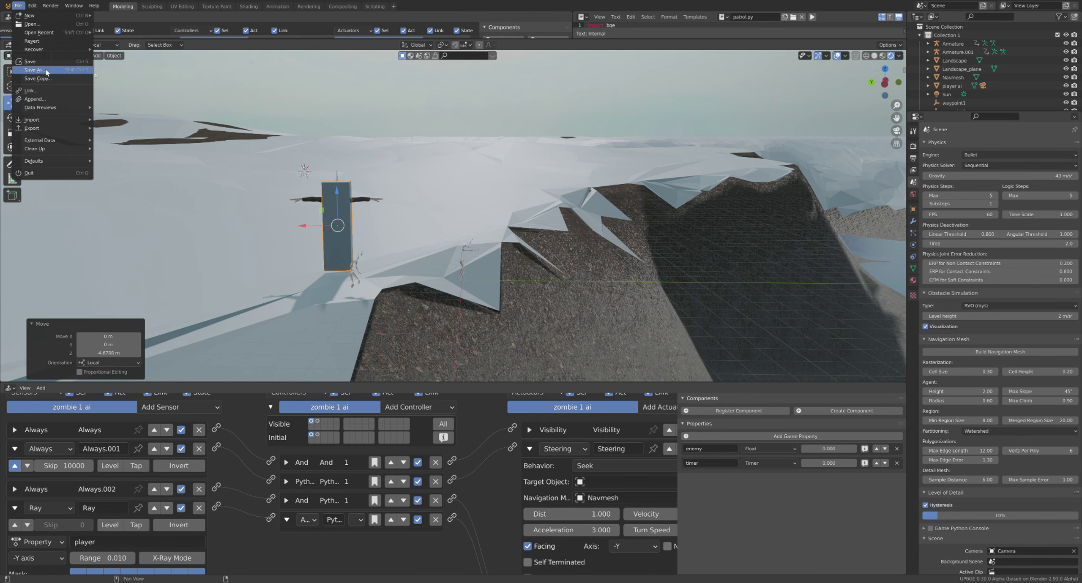
key(Escape)
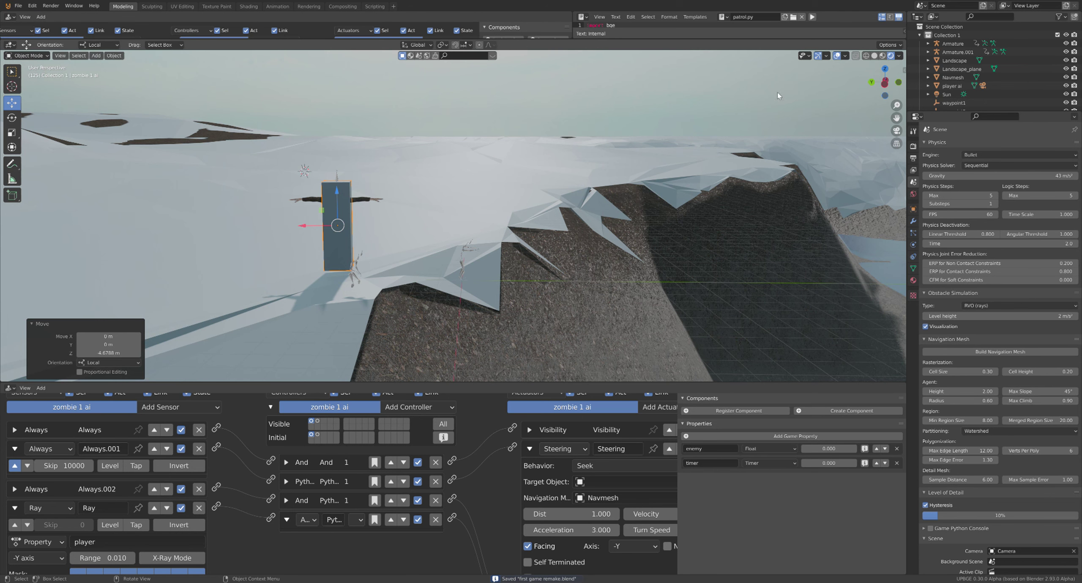